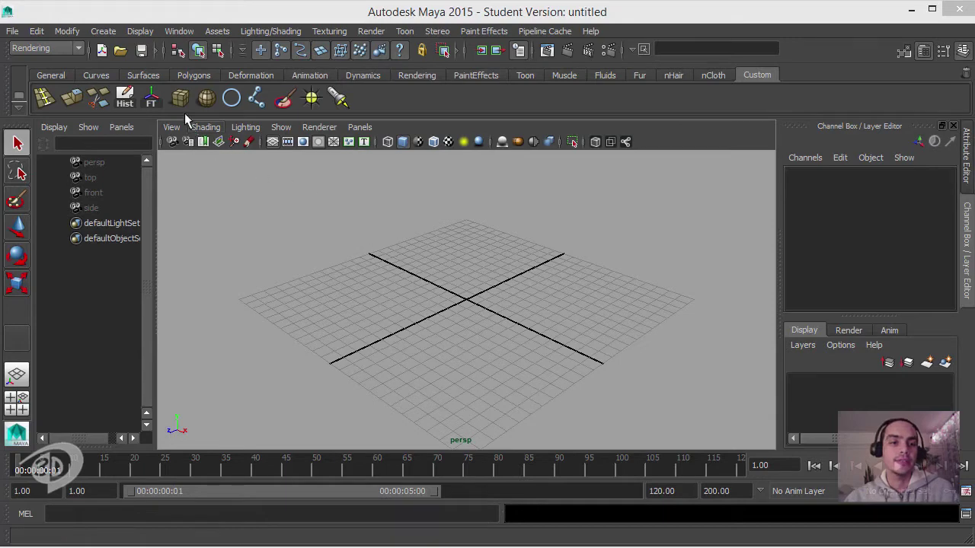
Open the Window menu to reach the General Editors list
{"action": "left_click", "coordinate": [180, 32]}
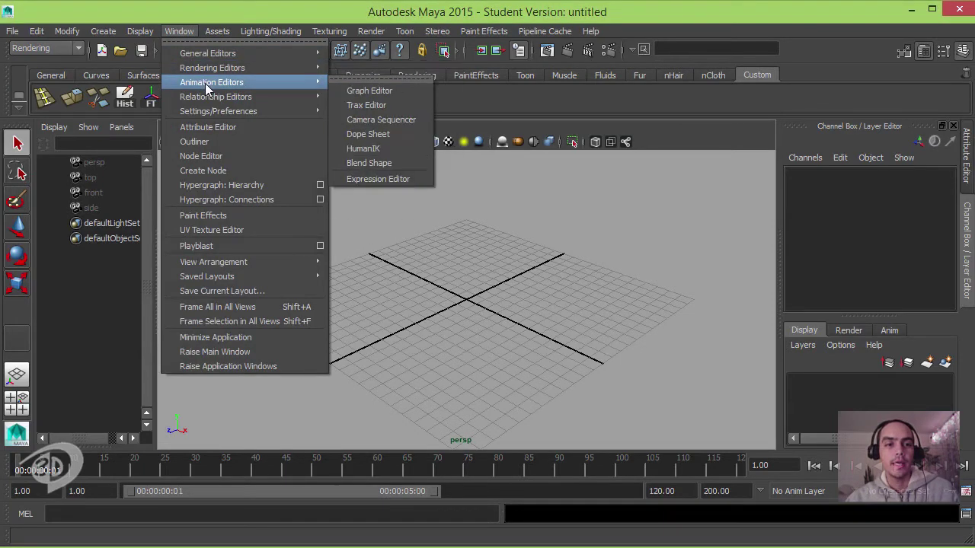
{"action": "mouse_move", "coordinate": [207, 53]}
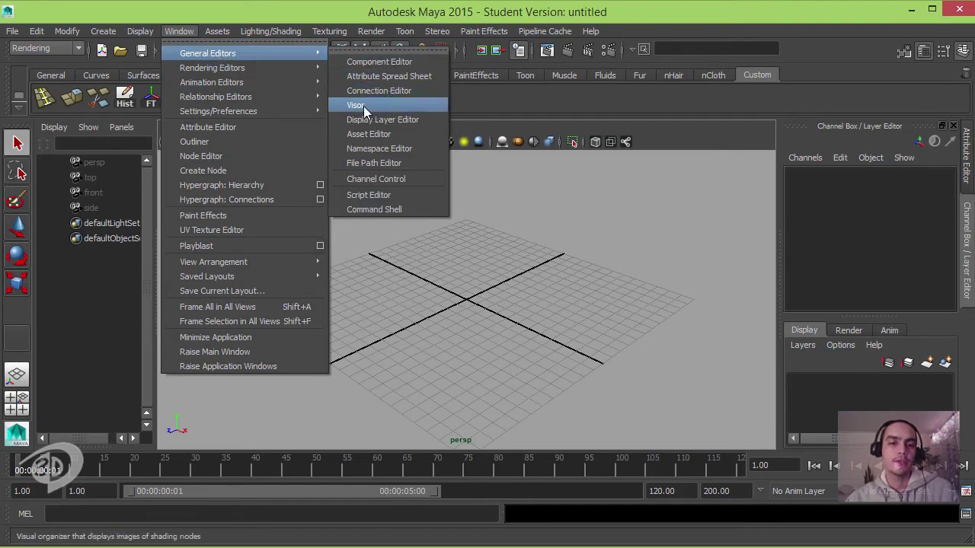
Open the Visor from General Editors and move it to the middle of the screen
{"action": "left_click", "coordinate": [373, 105]}
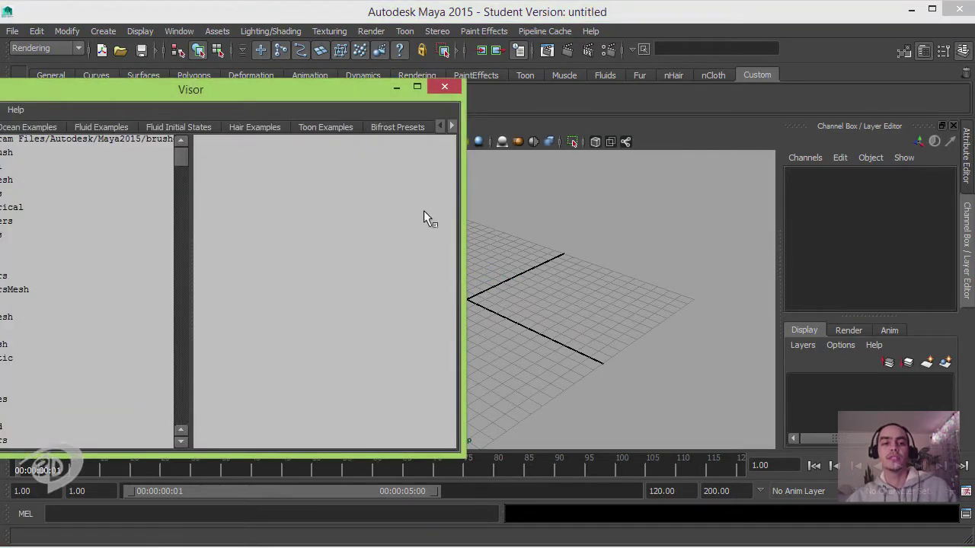
{"action": "left_click_drag", "start_coordinate": [320, 91], "coordinate": [515, 67]}
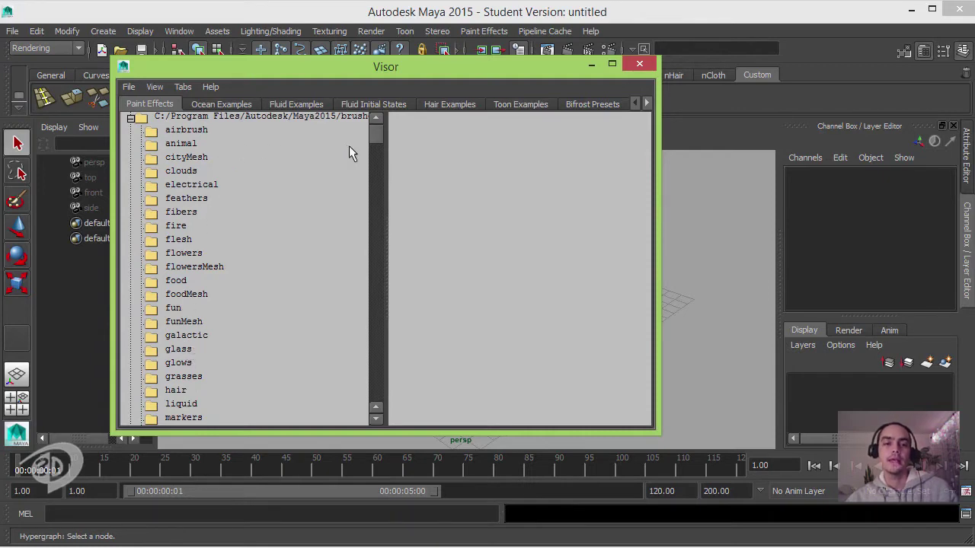
{"action": "mouse_move", "coordinate": [375, 140]}
{"action": "left_mouse_down"}
{"action": "mouse_move", "coordinate": [358, 303]}
{"action": "mouse_move", "coordinate": [373, 115]}
{"action": "left_mouse_up"}
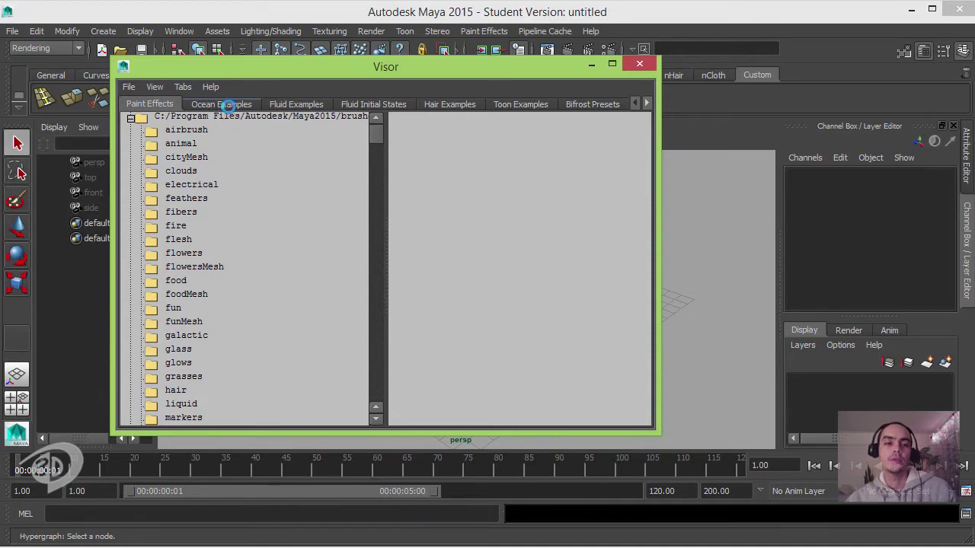
In Visor's Ocean Examples, widen the panel and import UnderwaterCaustics.ma as a Maya file
{"action": "left_click", "coordinate": [223, 107]}
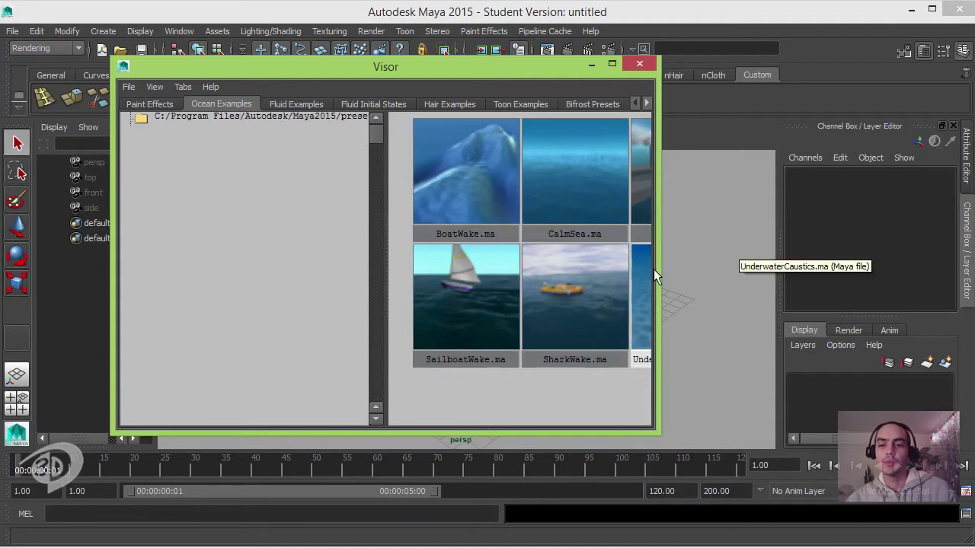
{"action": "left_click_drag", "start_coordinate": [656, 269], "coordinate": [798, 269]}
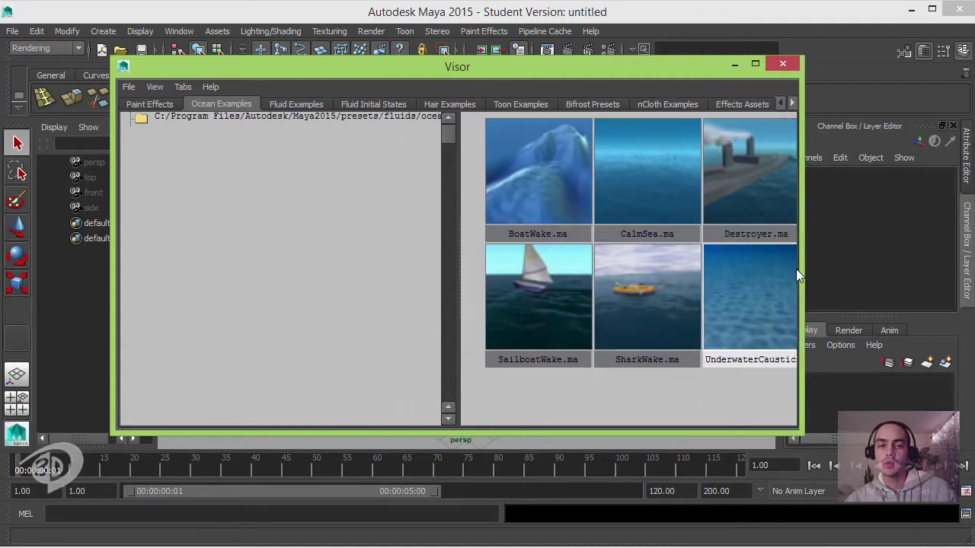
{"action": "left_click_drag", "start_coordinate": [457, 233], "coordinate": [385, 231]}
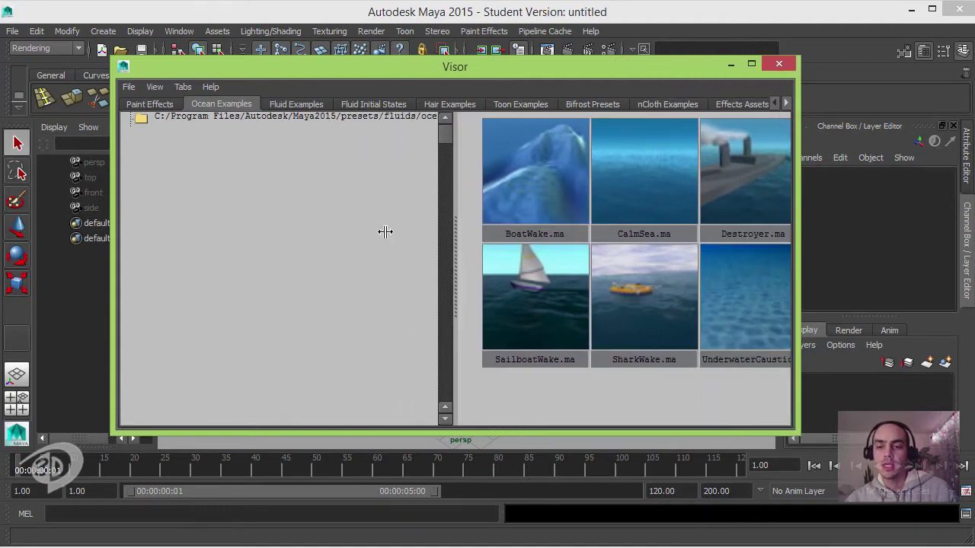
{"action": "left_click_drag", "start_coordinate": [454, 253], "coordinate": [379, 266]}
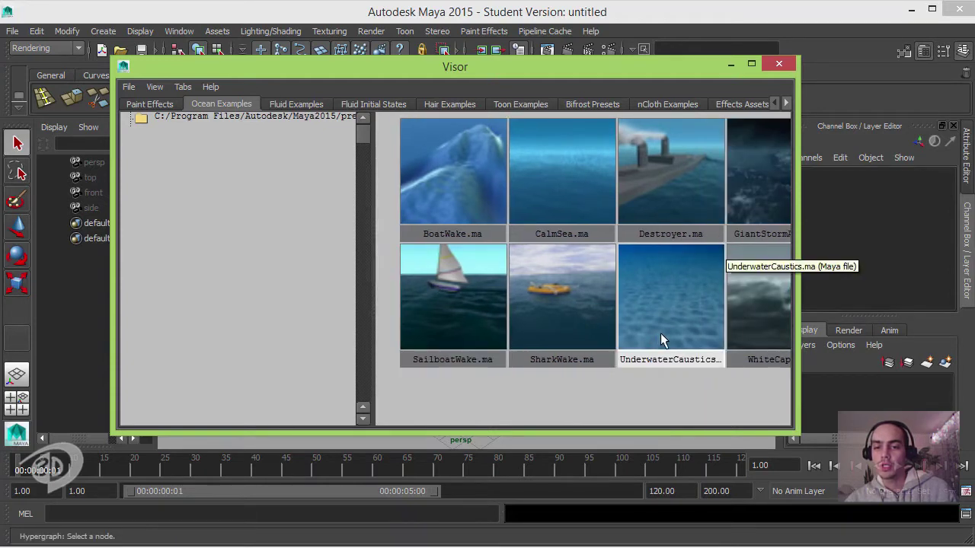
{"action": "left_click", "coordinate": [661, 311]}
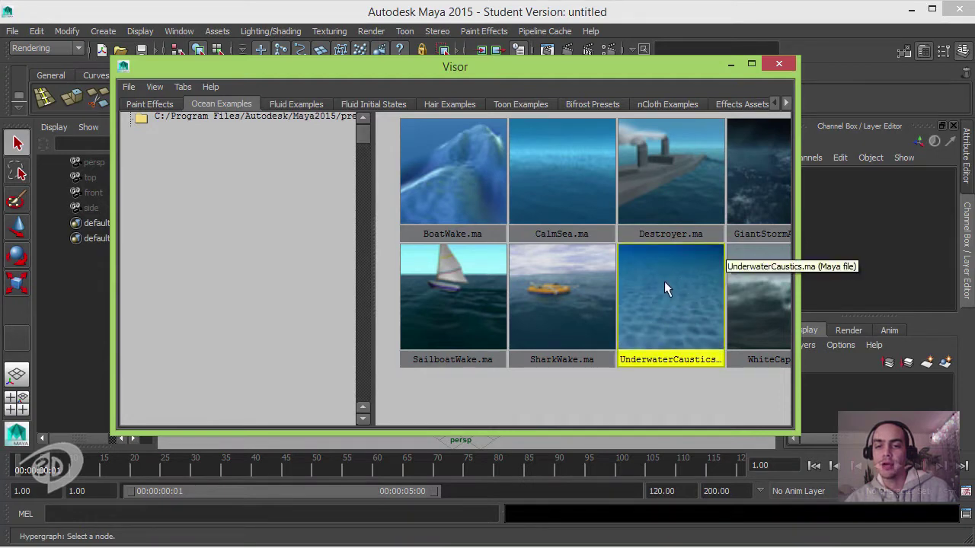
{"action": "right_click", "coordinate": [664, 281]}
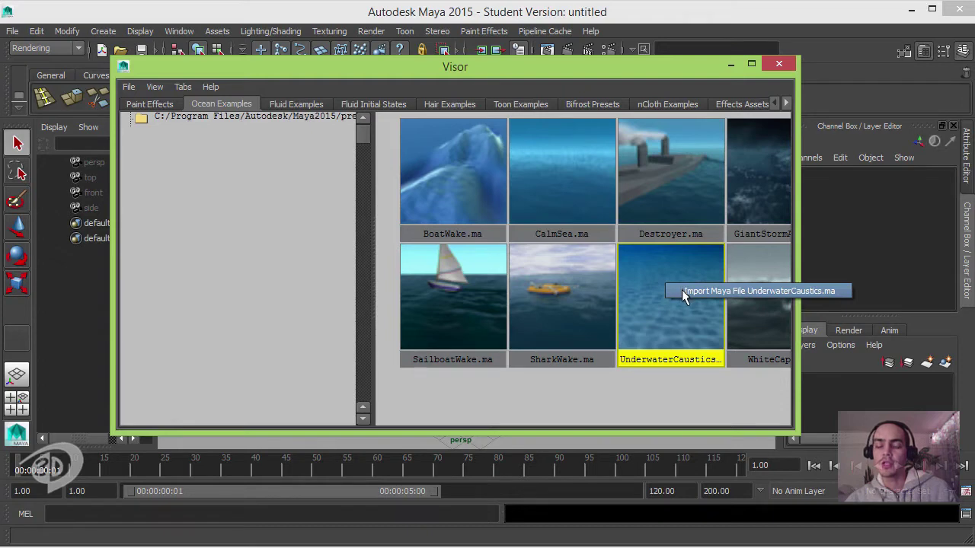
{"action": "left_click", "coordinate": [684, 293]}
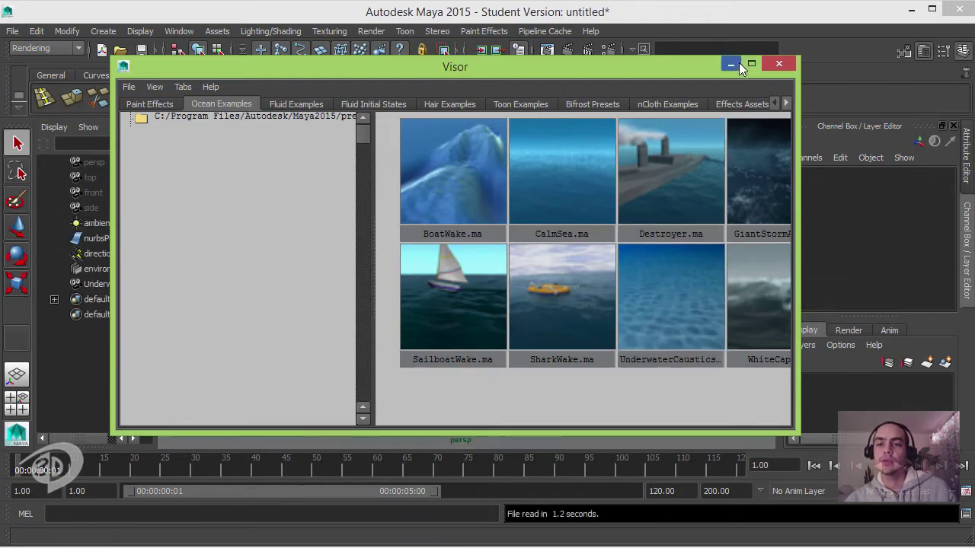
Close Visor, look through UnderwaterCam, check nurbsPlane1 and directionalLight1, and render frame 1
{"action": "left_click", "coordinate": [780, 64]}
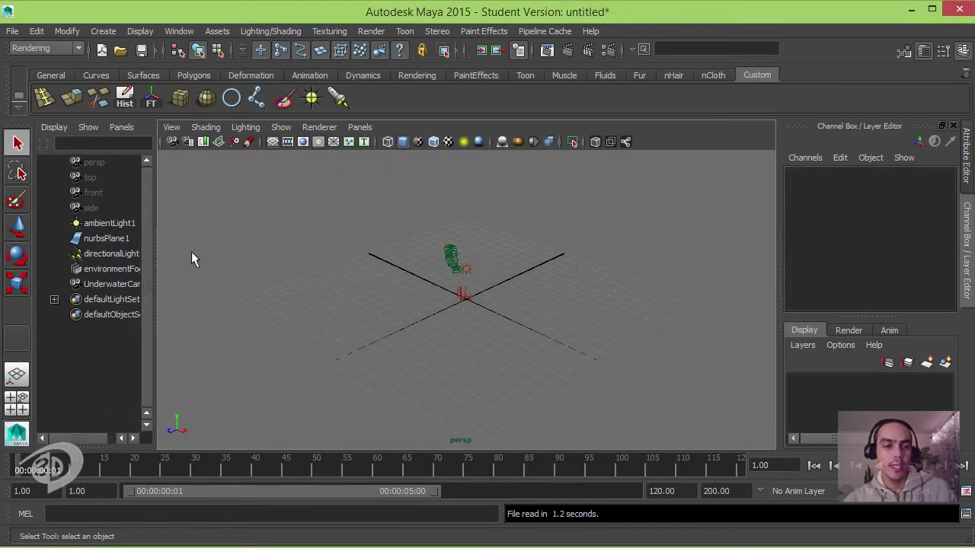
{"action": "middle_click_drag", "start_coordinate": [111, 285], "coordinate": [280, 271]}
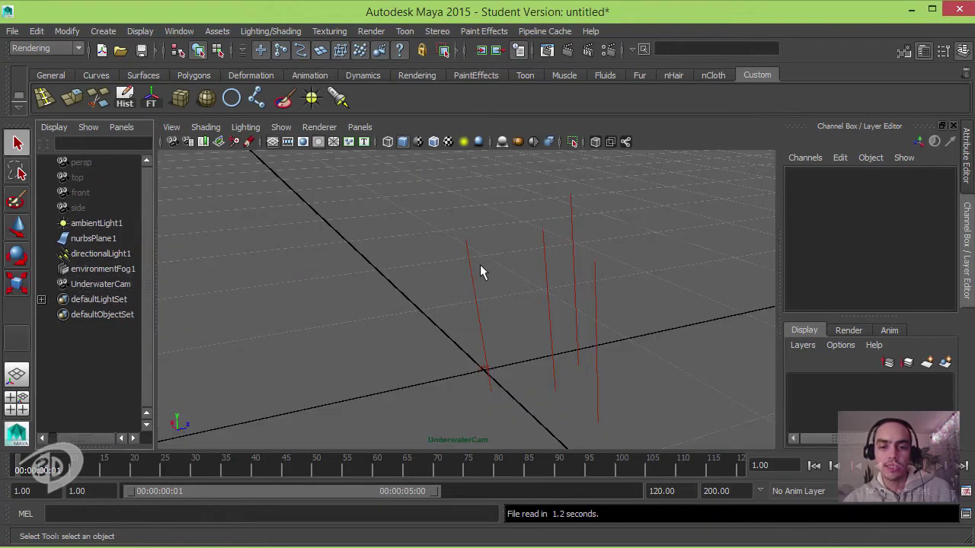
{"action": "left_click", "coordinate": [97, 239]}
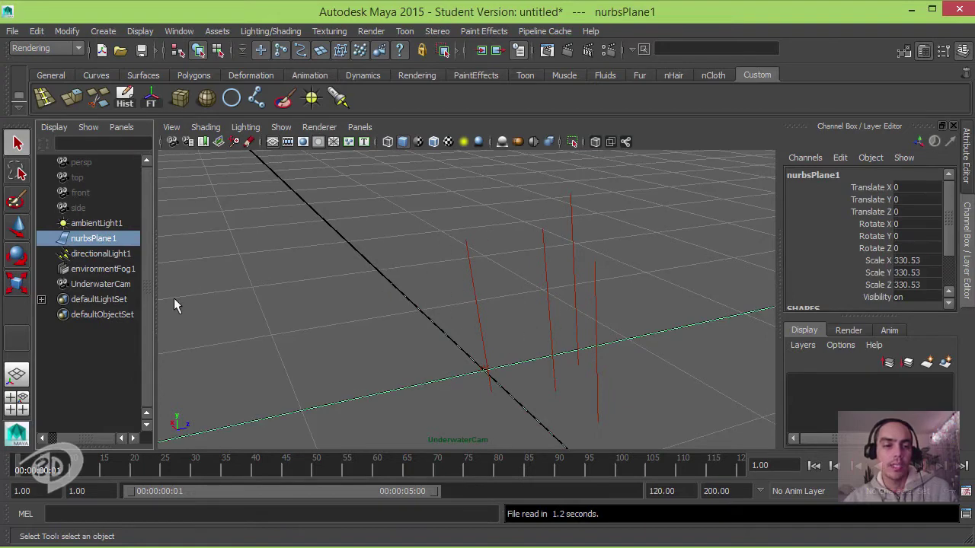
{"action": "left_click", "coordinate": [101, 253]}
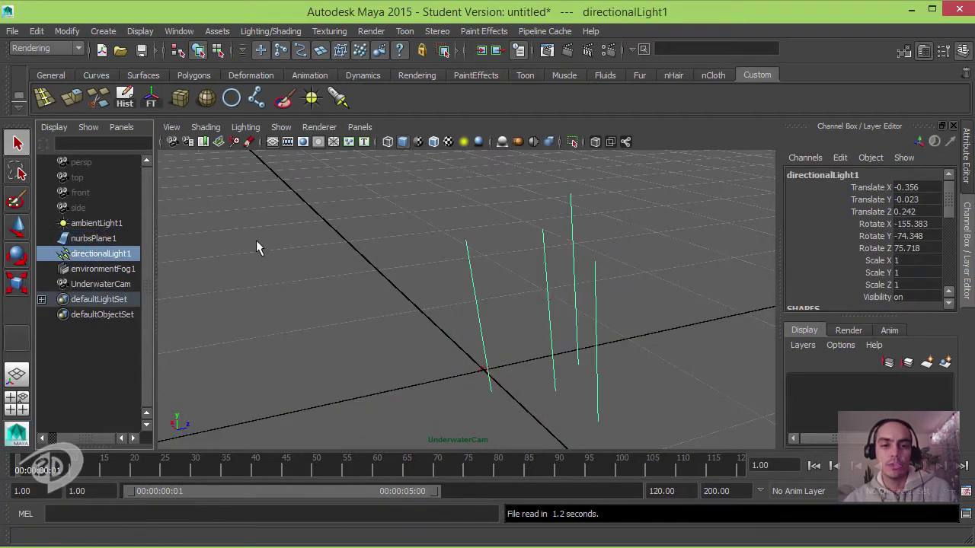
{"action": "left_click", "coordinate": [568, 50]}
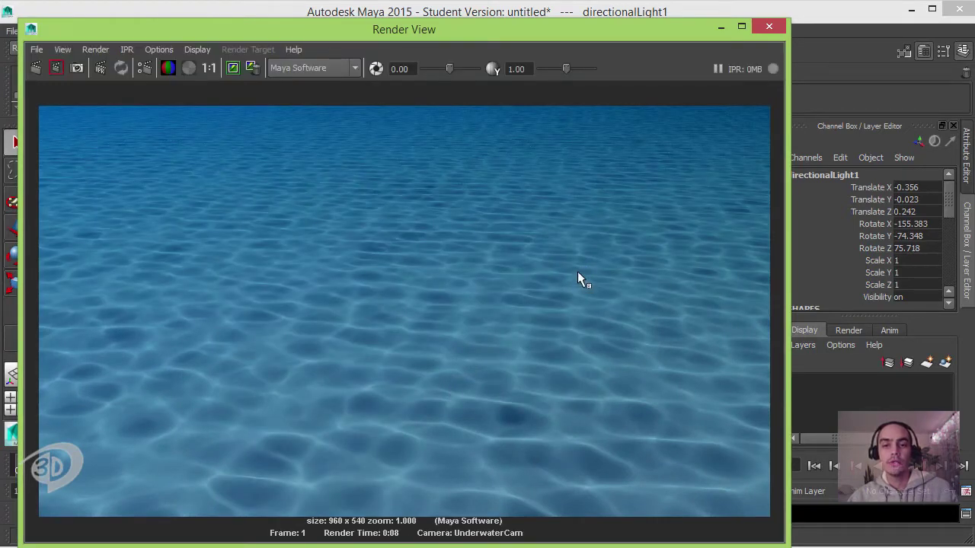
Keep the frame 1 render and render frame 39 for comparison
{"action": "left_click", "coordinate": [233, 68]}
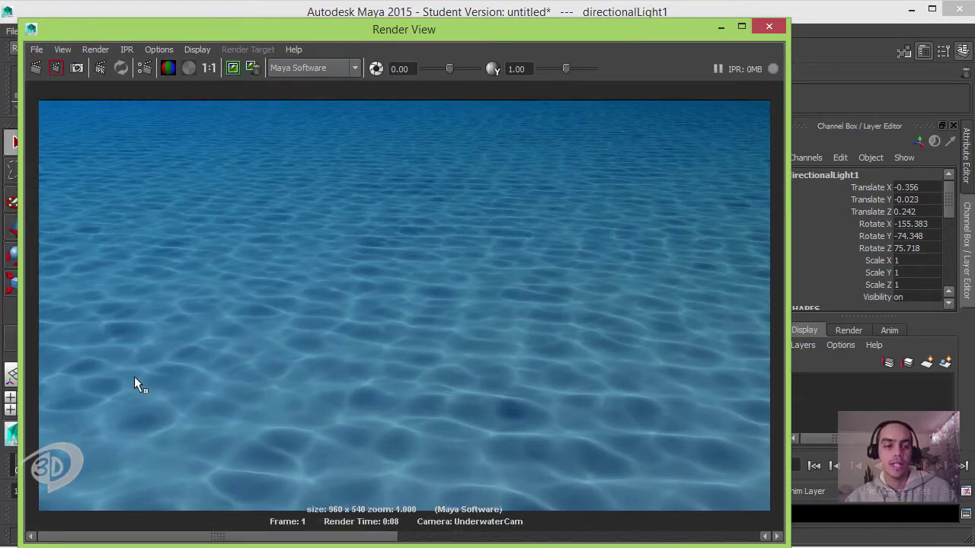
{"action": "left_click", "coordinate": [15, 471]}
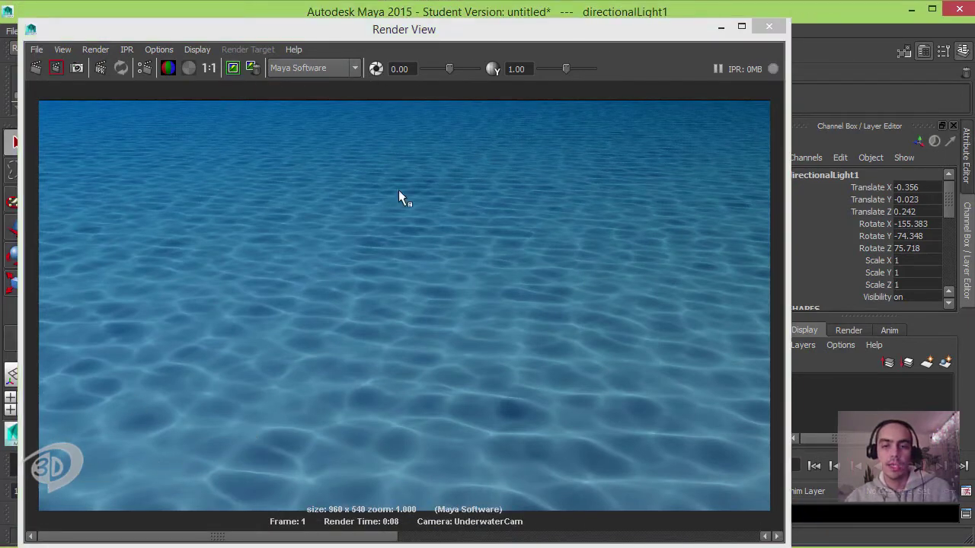
{"action": "left_click", "coordinate": [36, 67]}
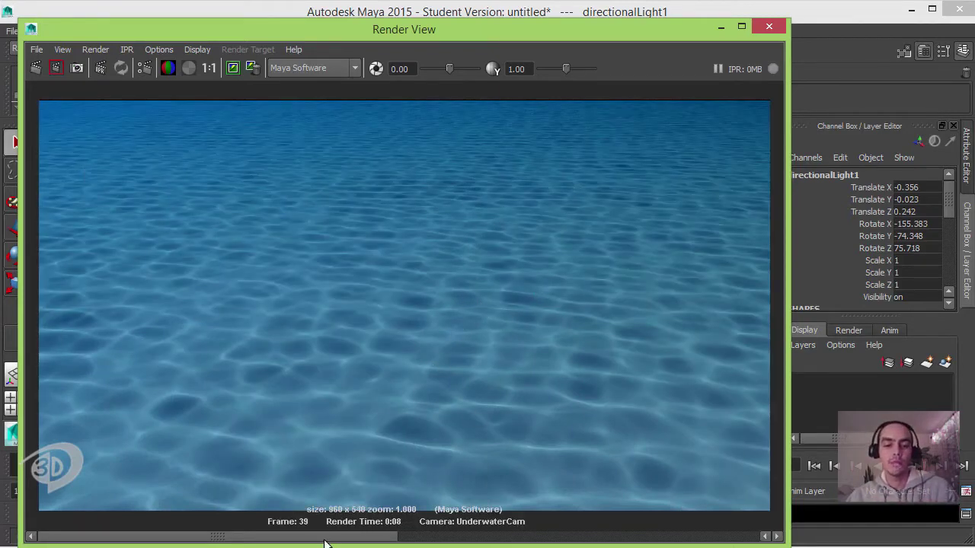
Flip between the frame 39 and frame 1 renders, then close Render View
{"action": "left_click", "coordinate": [533, 537]}
{"action": "left_click", "coordinate": [429, 535]}
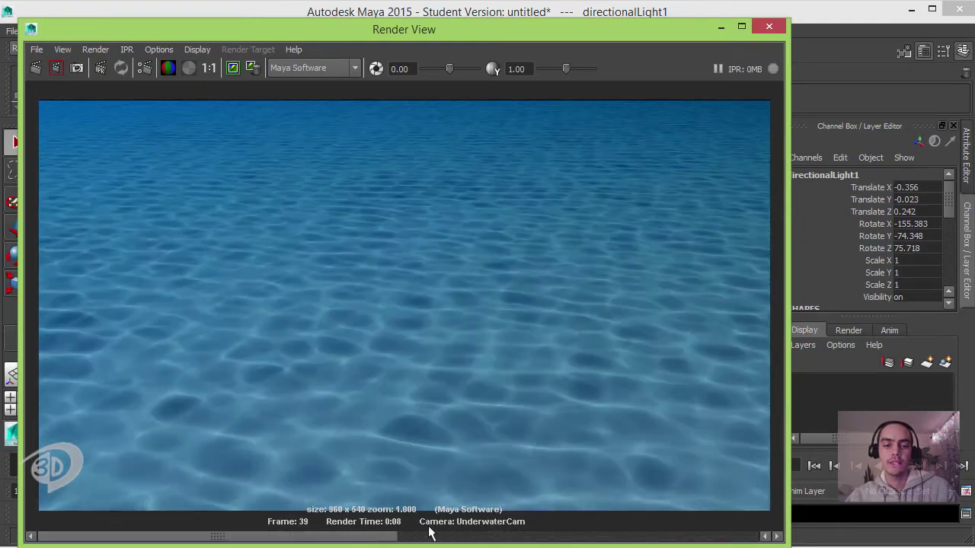
{"action": "left_click", "coordinate": [530, 535]}
{"action": "left_click", "coordinate": [531, 536]}
{"action": "left_click", "coordinate": [537, 538]}
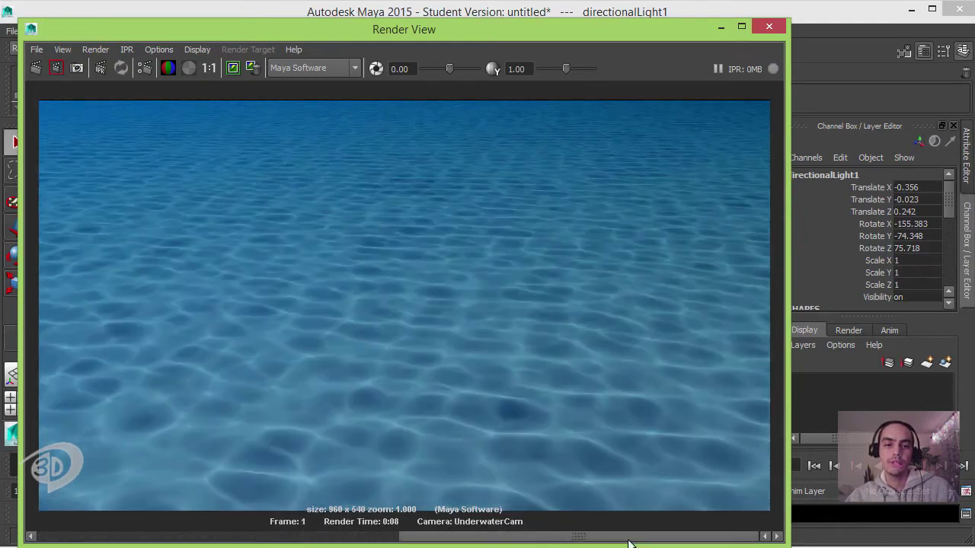
{"action": "left_click", "coordinate": [426, 535]}
{"action": "left_click", "coordinate": [548, 538]}
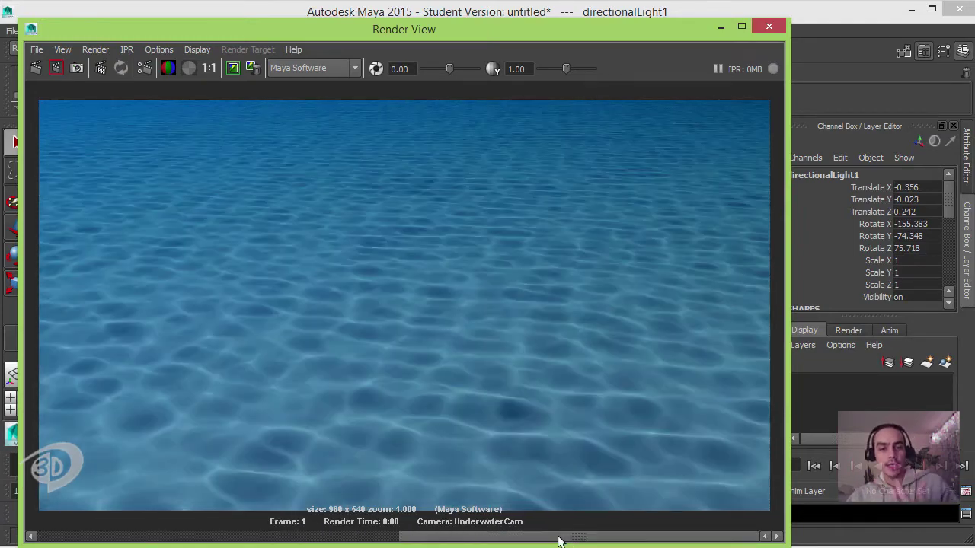
{"action": "left_click", "coordinate": [769, 28]}
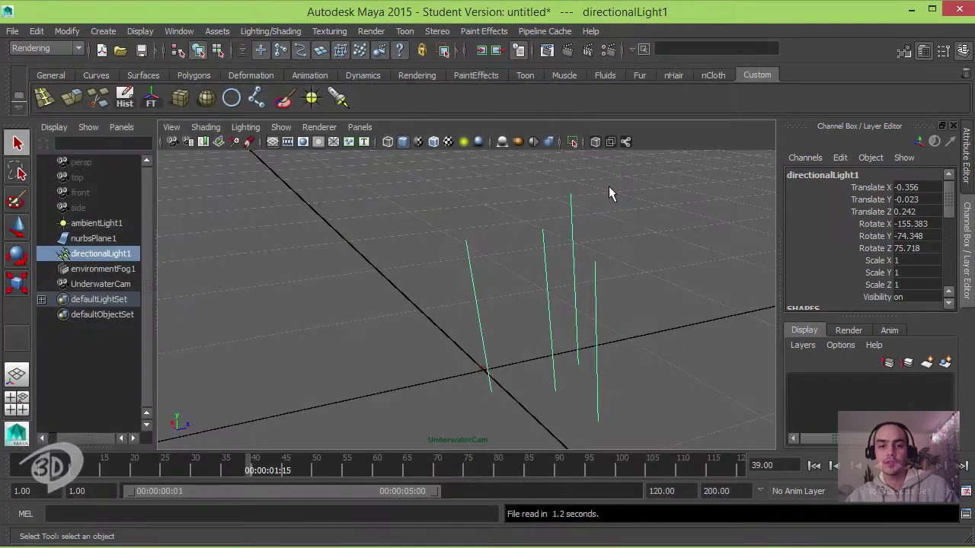
{"action": "left_click", "coordinate": [120, 50]}
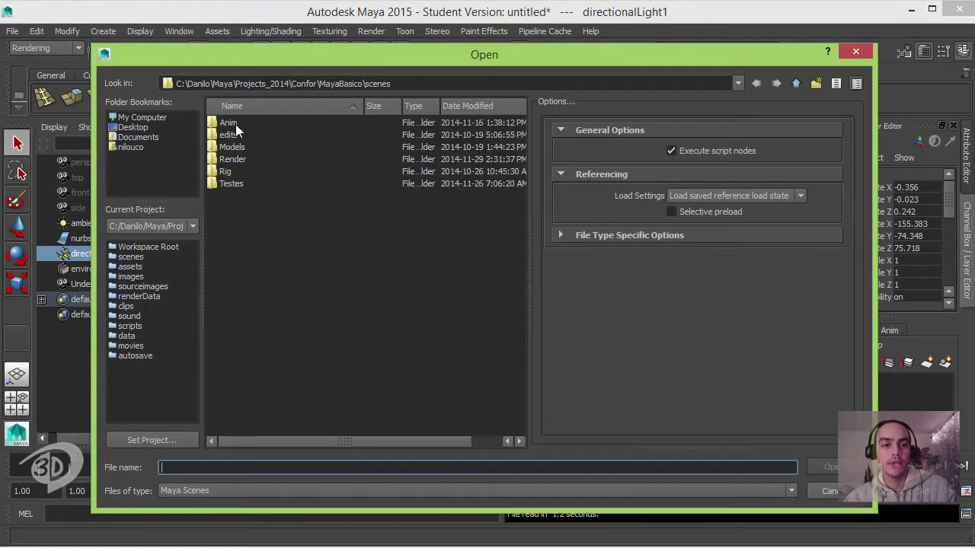
{"action": "double_click", "coordinate": [229, 124]}
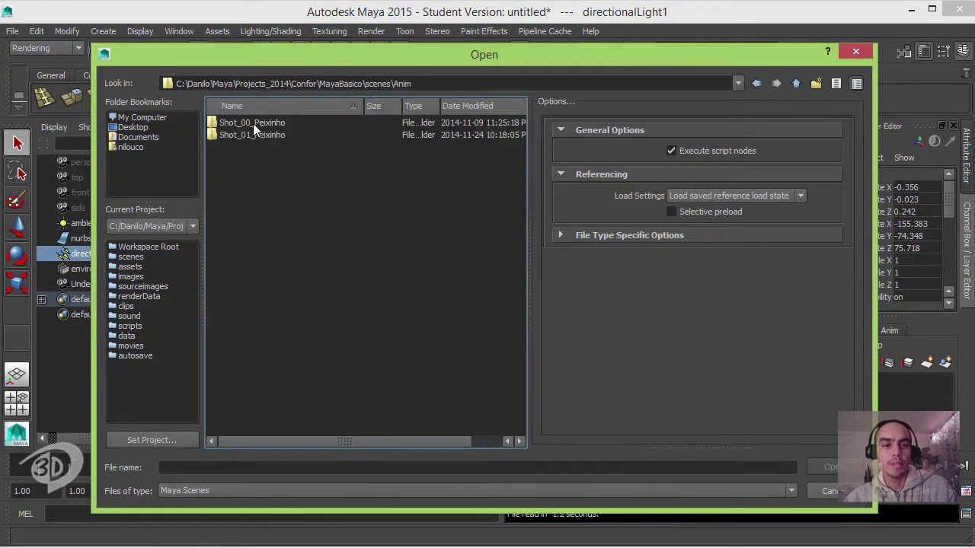
{"action": "double_click", "coordinate": [260, 123]}
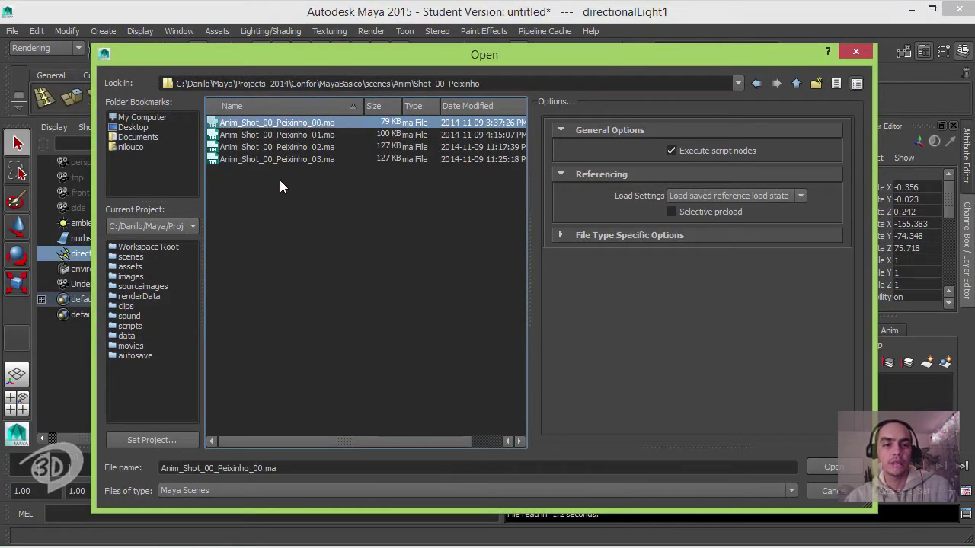
{"action": "left_click", "coordinate": [283, 160]}
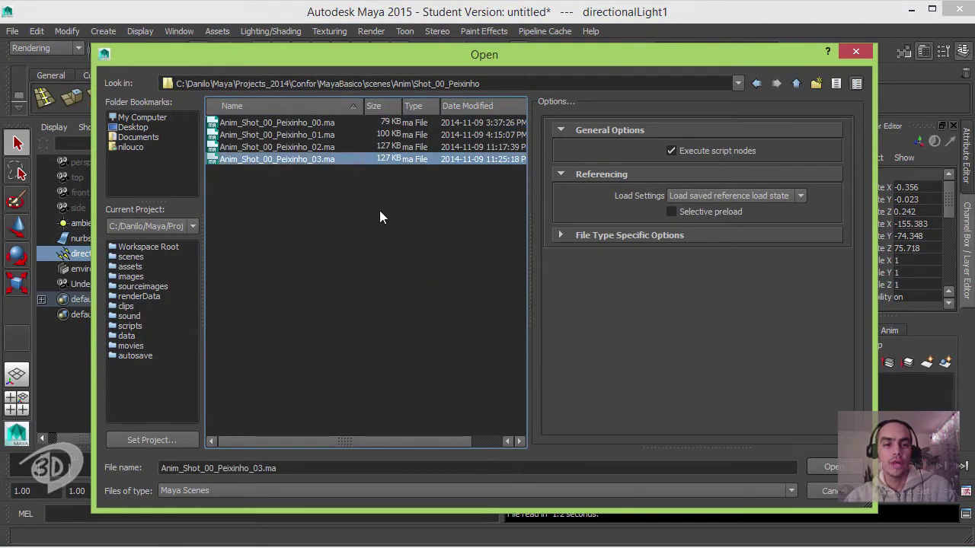
{"action": "left_click", "coordinate": [829, 471]}
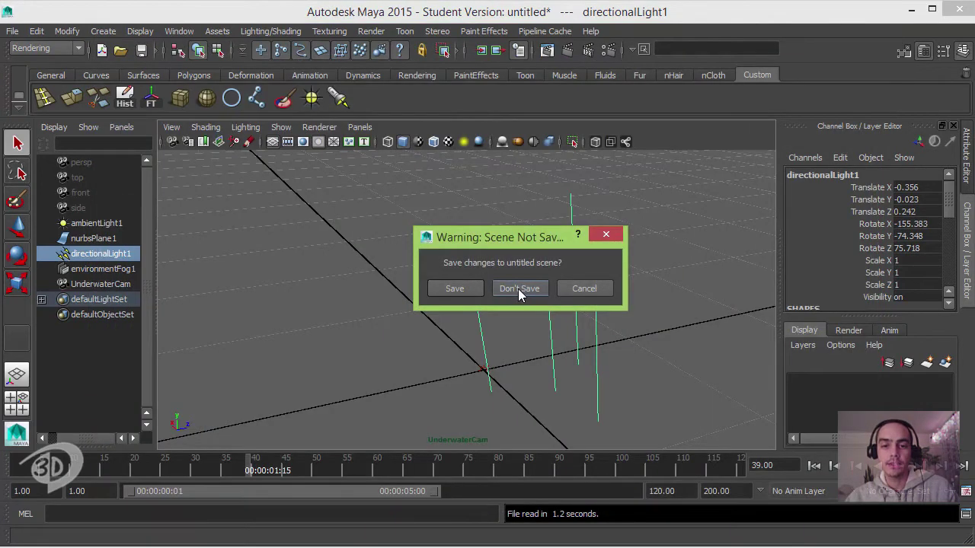
{"action": "left_click", "coordinate": [518, 288]}
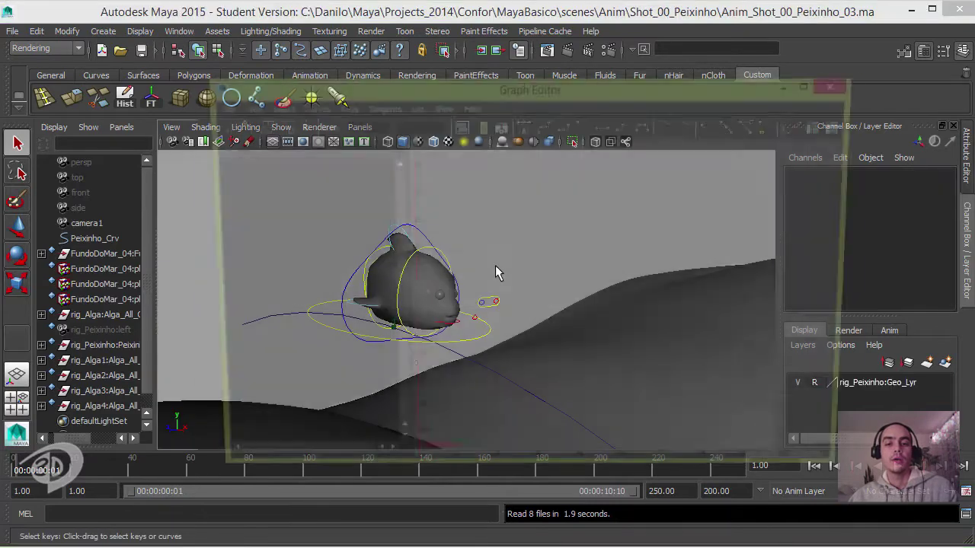
{"action": "left_click", "coordinate": [832, 85]}
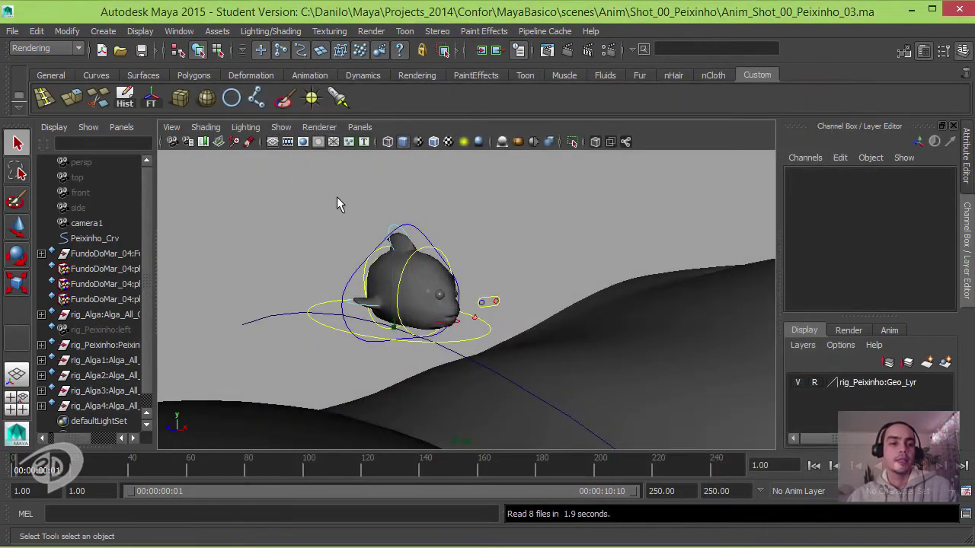
{"action": "left_click", "coordinate": [12, 30]}
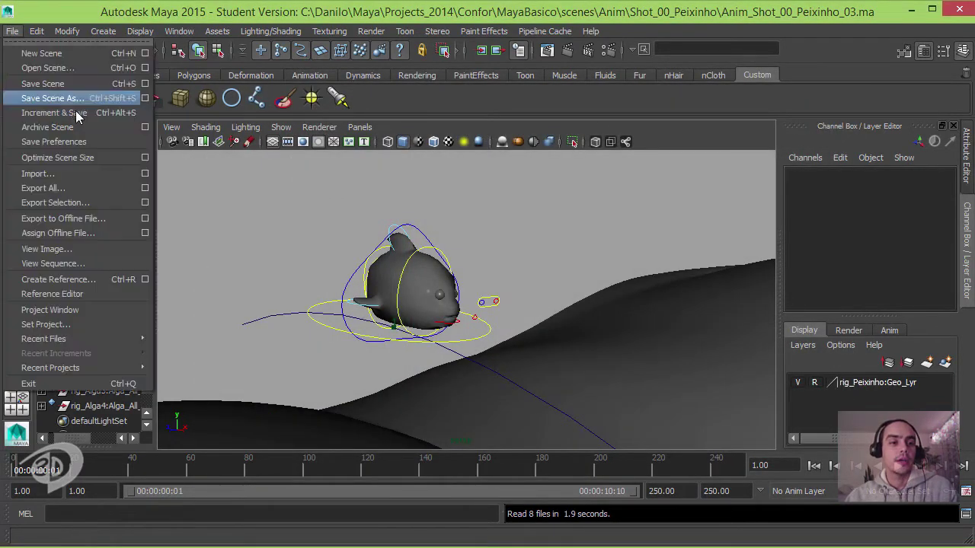
{"action": "key", "text": "Escape"}
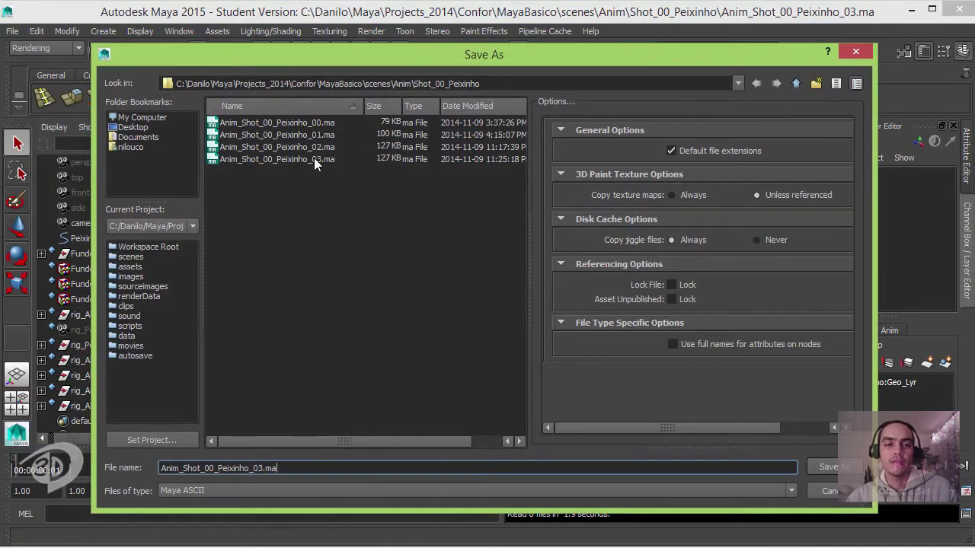
In Save Scene As, move up from Anim into the scenes\Render folder
{"action": "left_click", "coordinate": [314, 158]}
{"action": "left_click", "coordinate": [792, 84]}
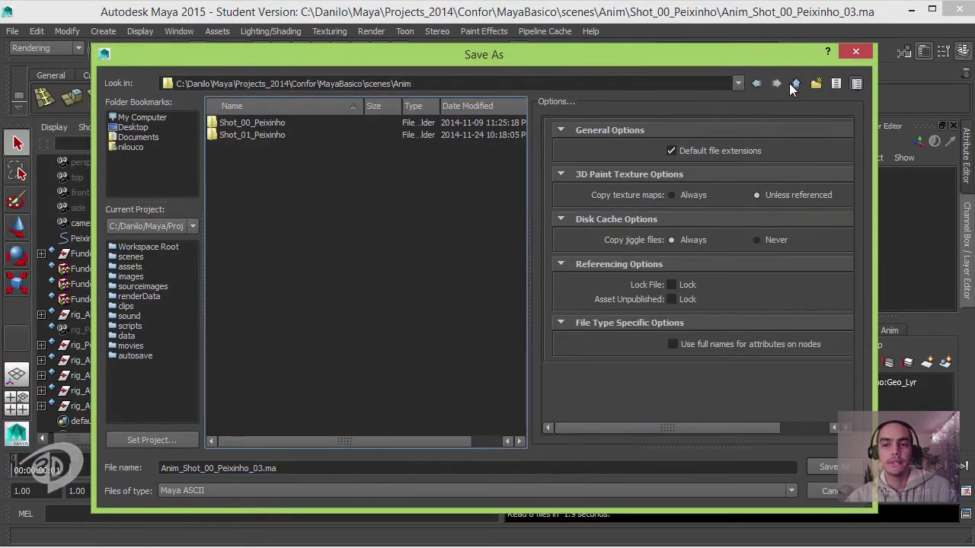
{"action": "left_click", "coordinate": [795, 83]}
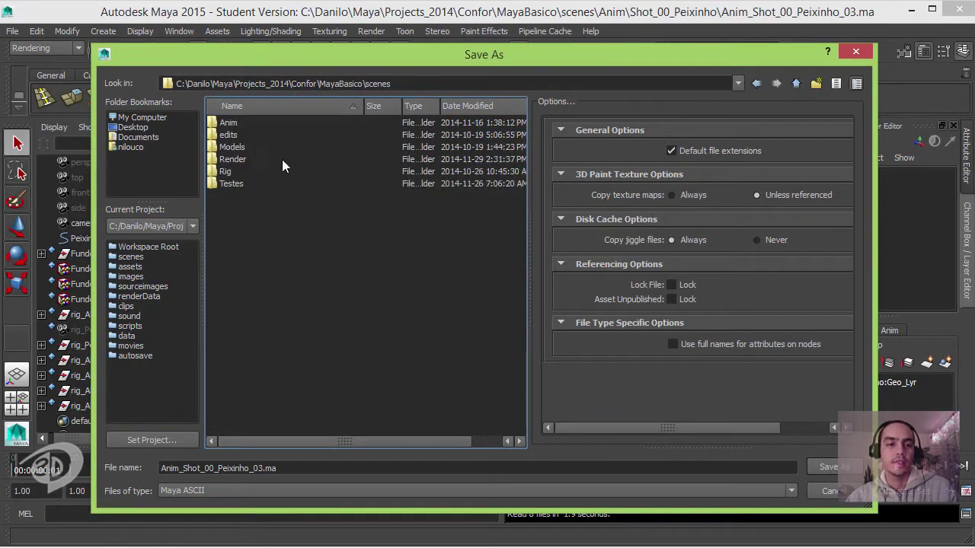
{"action": "double_click", "coordinate": [238, 158]}
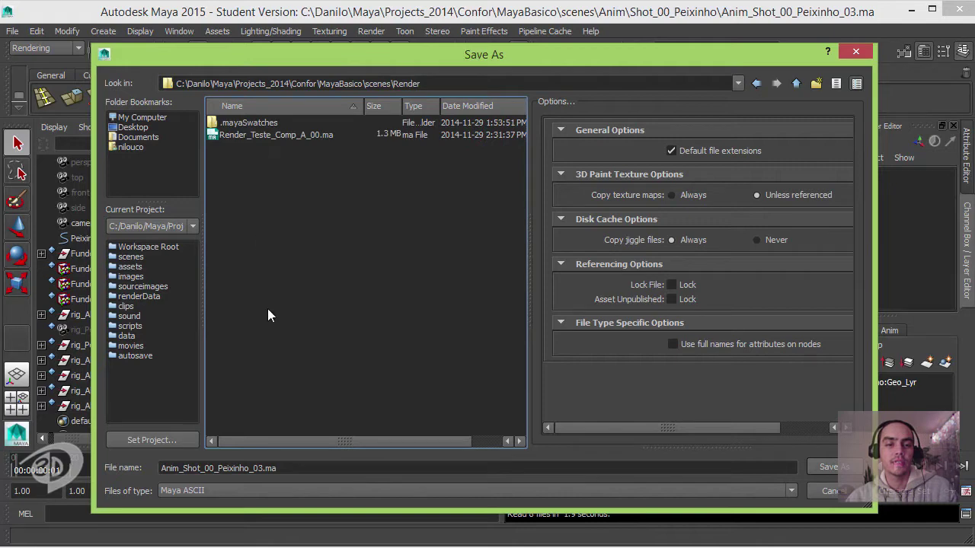
Rename the file to Render_Shot_00_Peixinho_00.ma and save it
{"action": "left_click_drag", "start_coordinate": [180, 470], "coordinate": [129, 471]}
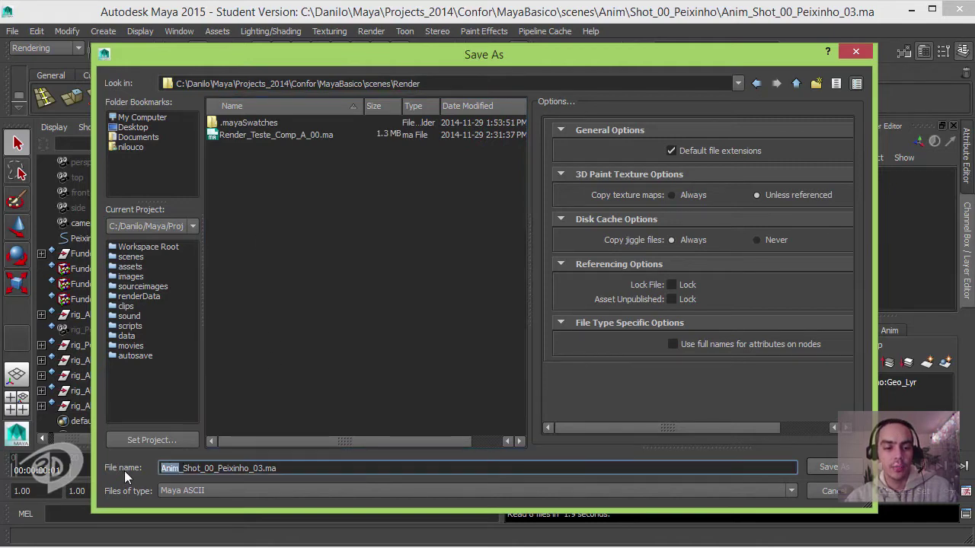
{"action": "type", "text": "Rend"}
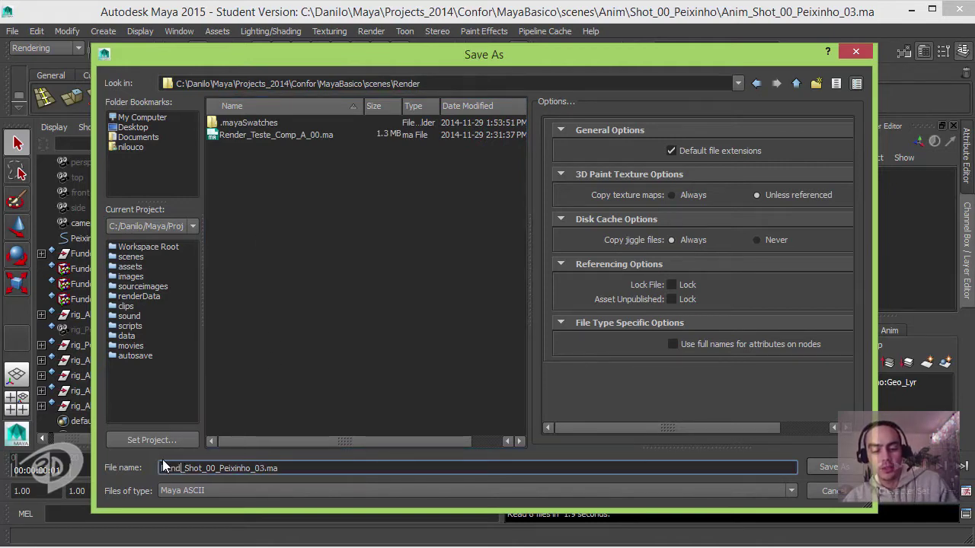
{"action": "type", "text": "er"}
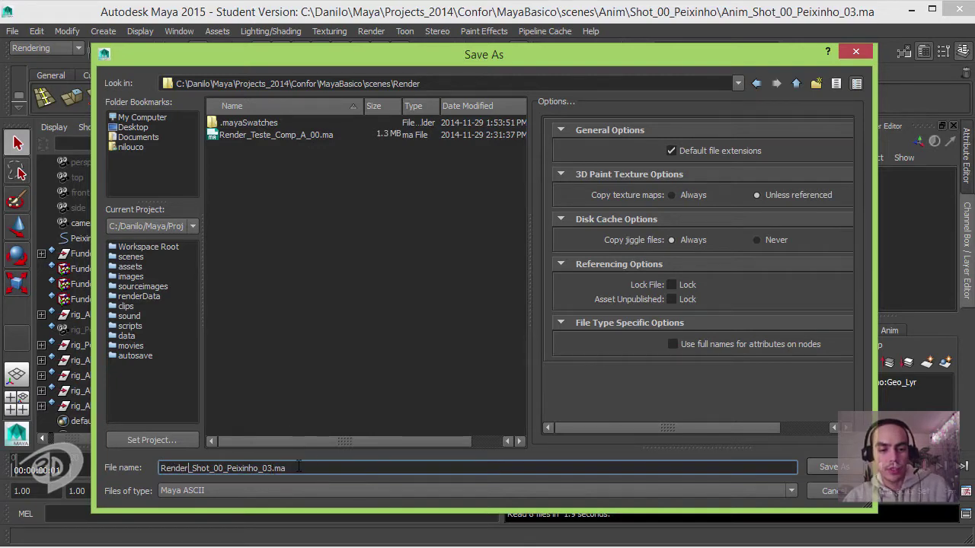
{"action": "left_click", "coordinate": [271, 468]}
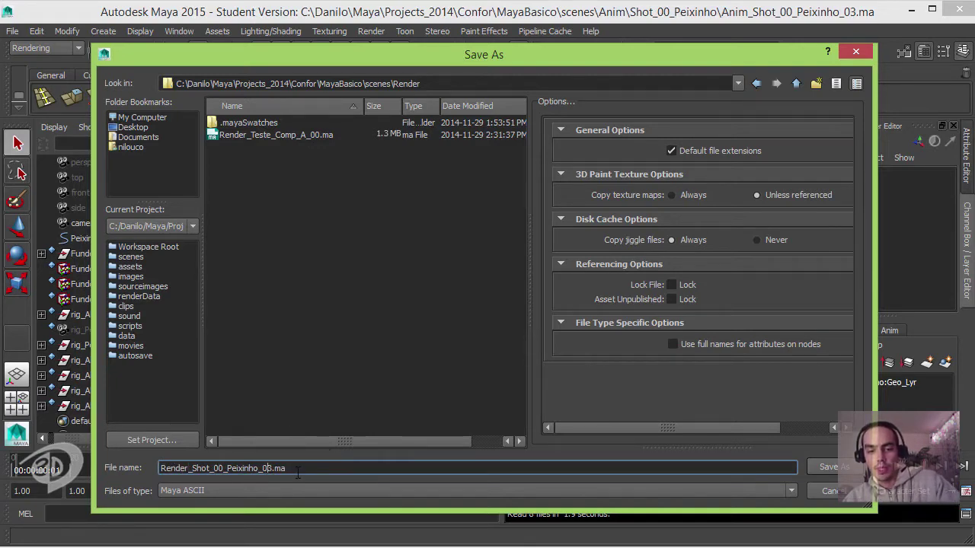
{"action": "key", "text": "BackSpace"}
{"action": "type", "text": "0"}
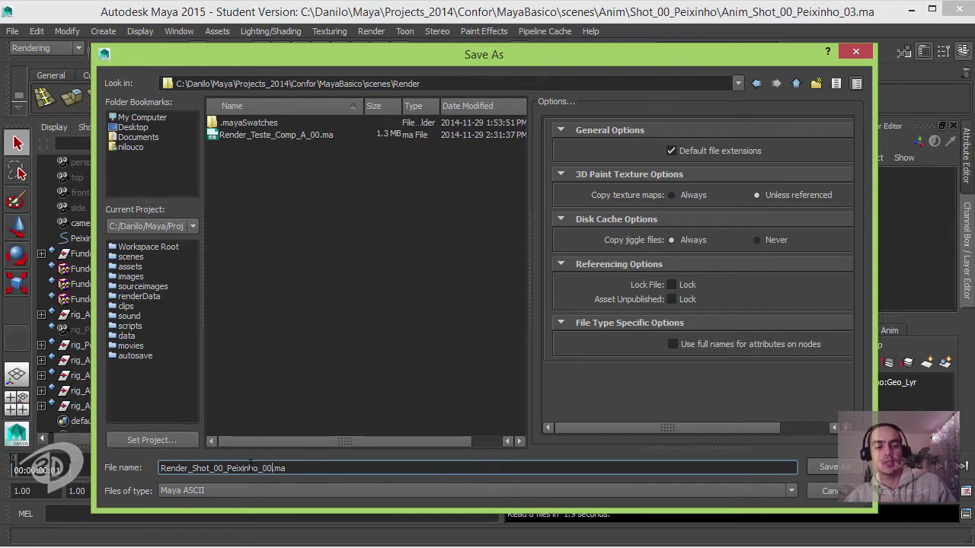
{"action": "left_click", "coordinate": [832, 469]}
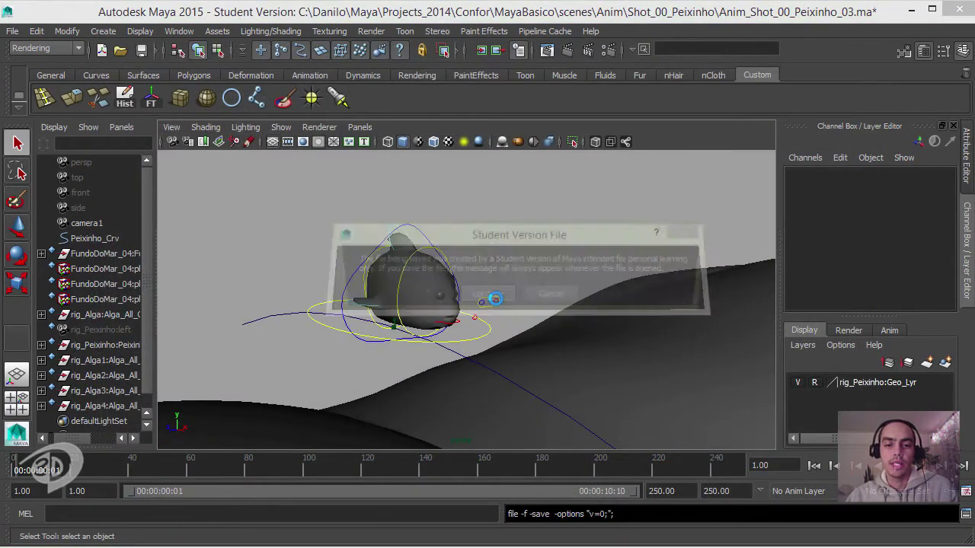
Accept the Student Version warning, widen the Outliner, and pull the view back over the seabed
{"action": "left_click", "coordinate": [496, 295]}
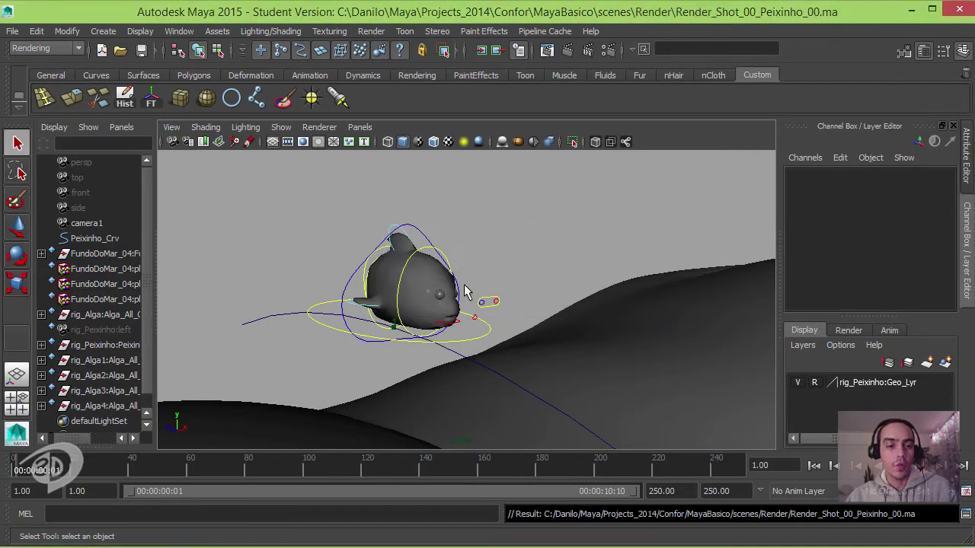
{"action": "left_click_drag", "start_coordinate": [173, 276], "coordinate": [242, 276]}
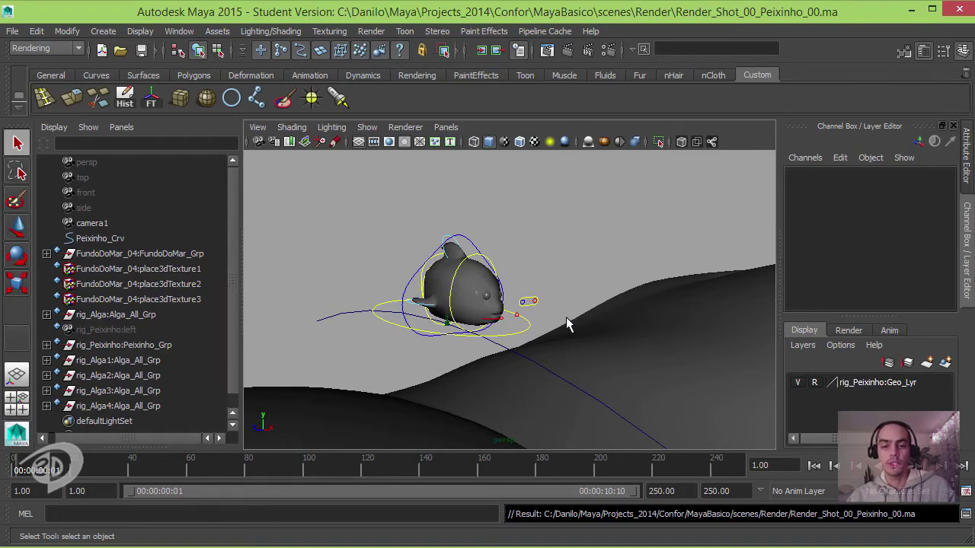
{"action": "mouse_move", "coordinate": [567, 324]}
{"action": "left_mouse_down", "text": "alt"}
{"action": "mouse_move", "coordinate": [609, 313]}
{"action": "mouse_move", "coordinate": [505, 270]}
{"action": "mouse_move", "coordinate": [477, 279]}
{"action": "mouse_move", "coordinate": [547, 265]}
{"action": "mouse_move", "coordinate": [486, 262]}
{"action": "left_mouse_up", "text": "alt"}
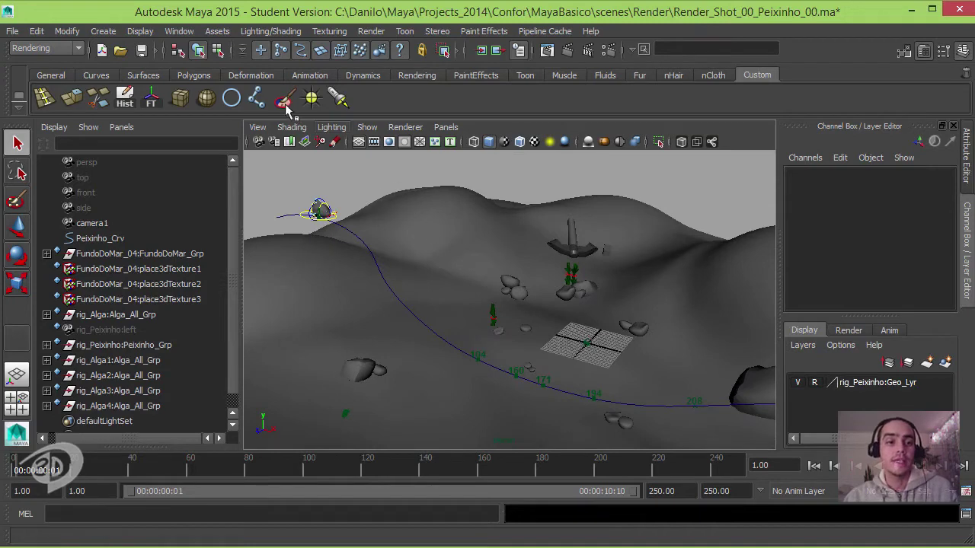
Import UnderwaterCaustics from Visor's Ocean Examples into the fish scene, then close the Visor
{"action": "left_click", "coordinate": [179, 31]}
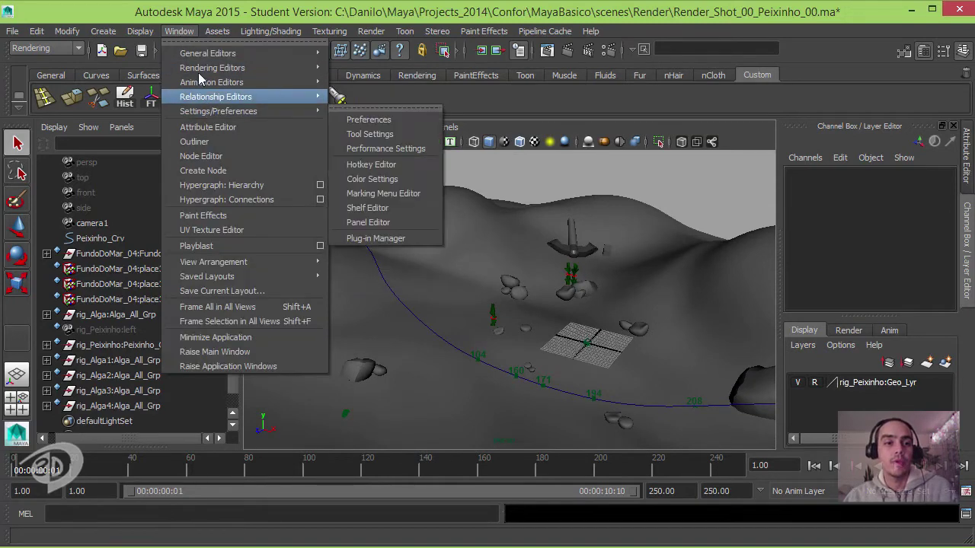
{"action": "mouse_move", "coordinate": [212, 67]}
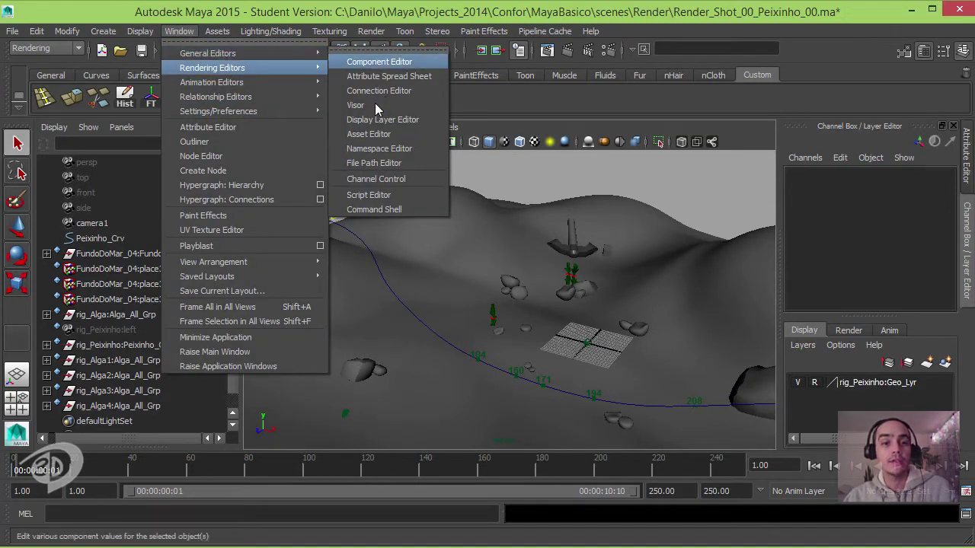
{"action": "left_click", "coordinate": [374, 104]}
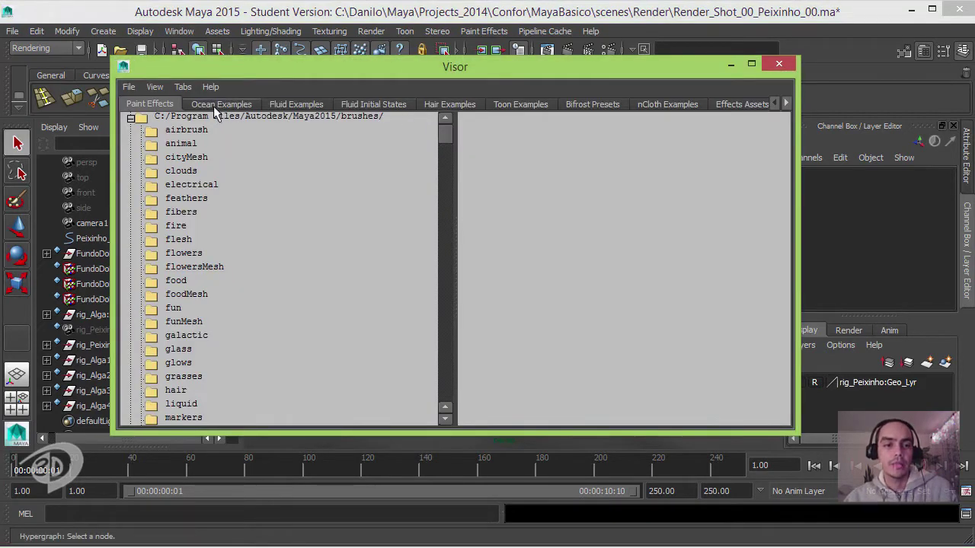
{"action": "left_click", "coordinate": [224, 105]}
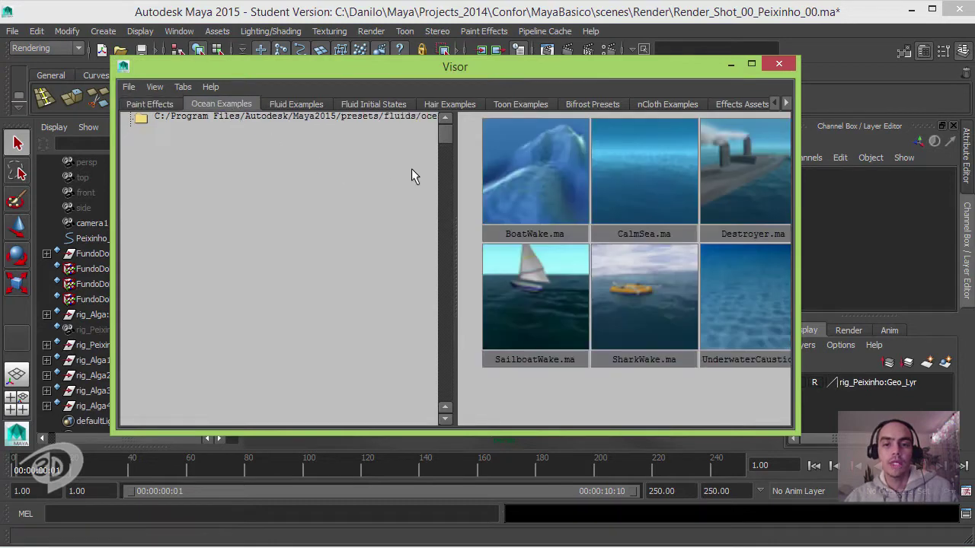
{"action": "left_click", "coordinate": [742, 290]}
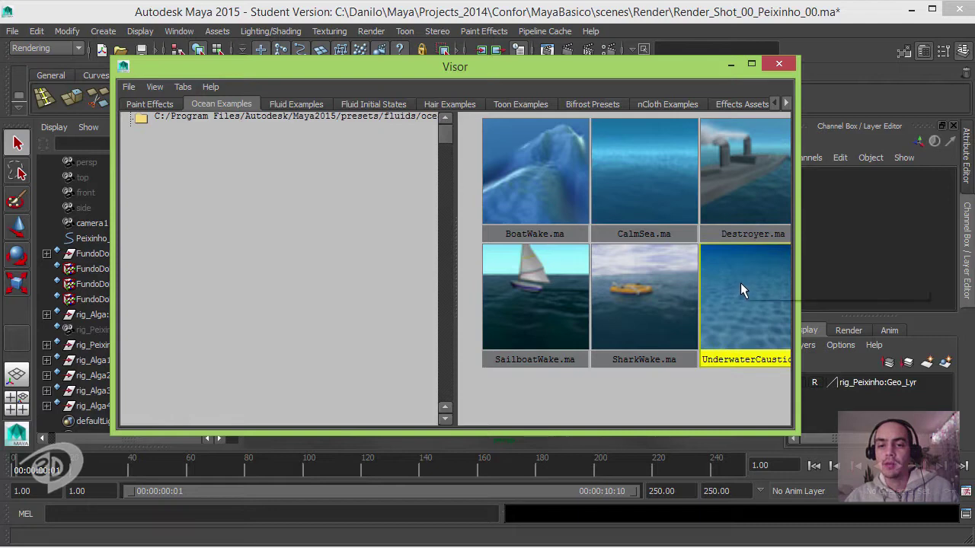
{"action": "right_click", "coordinate": [741, 286]}
{"action": "left_click", "coordinate": [759, 292]}
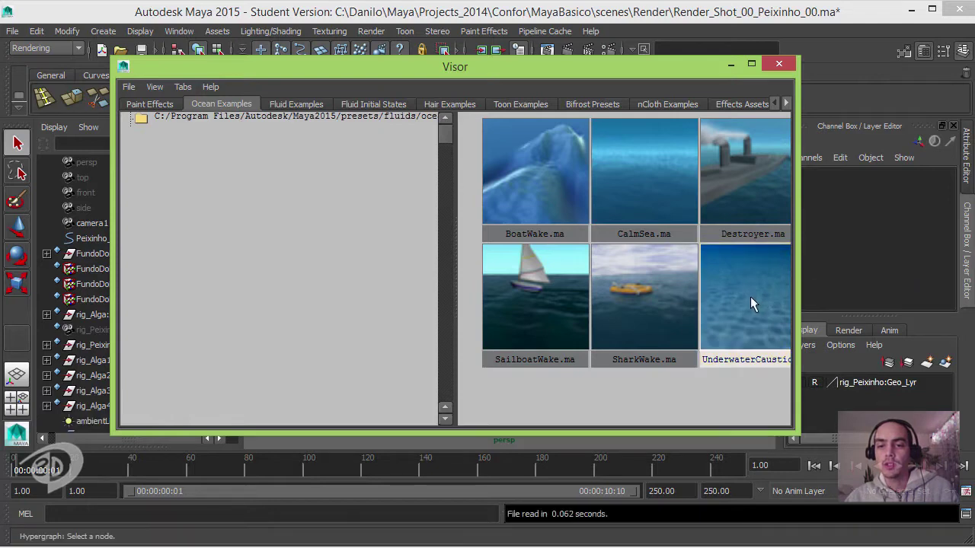
{"action": "left_click", "coordinate": [776, 64]}
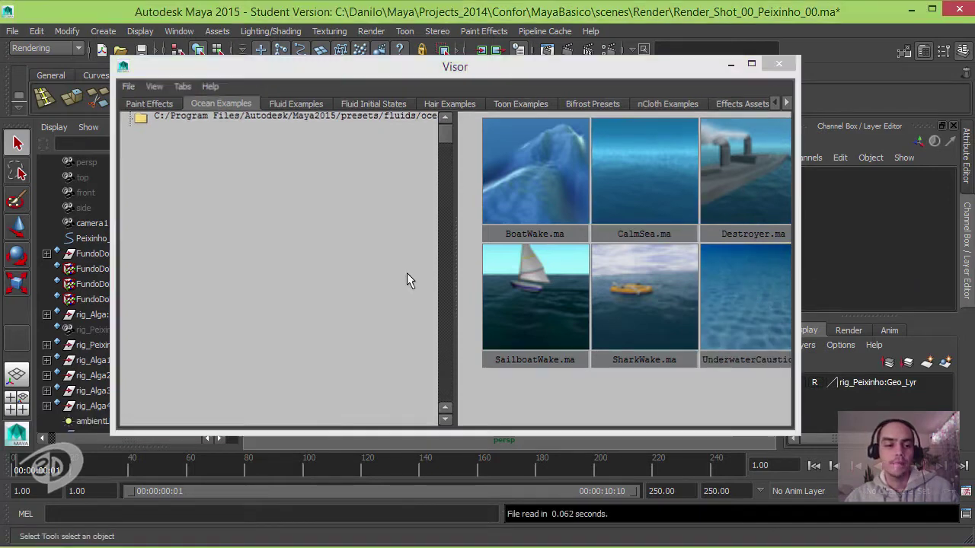
{"action": "scroll", "coordinate": [140, 378], "scroll_direction": "down", "scroll_amount": 3}
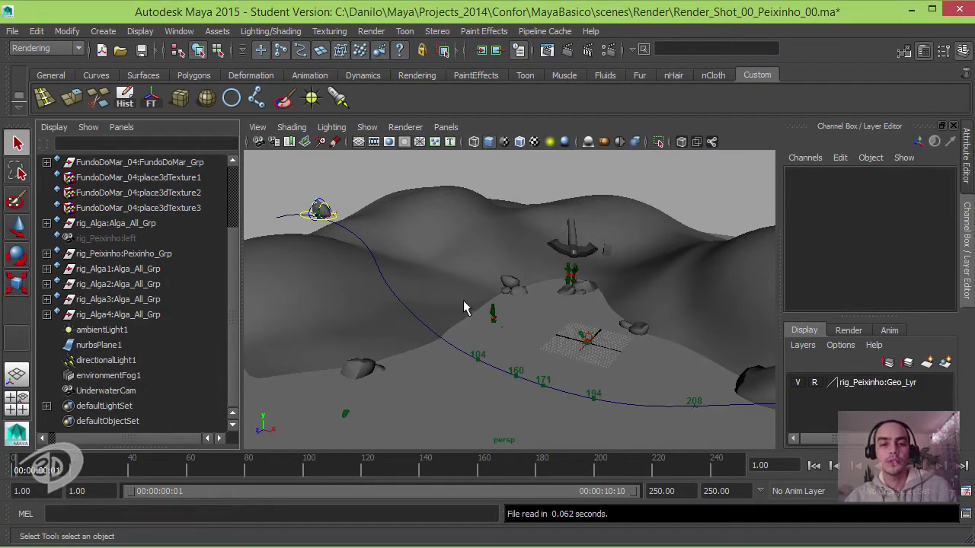
Render a preview frame and set the Render Settings image size preset to 640x480
{"action": "left_click", "coordinate": [567, 55]}
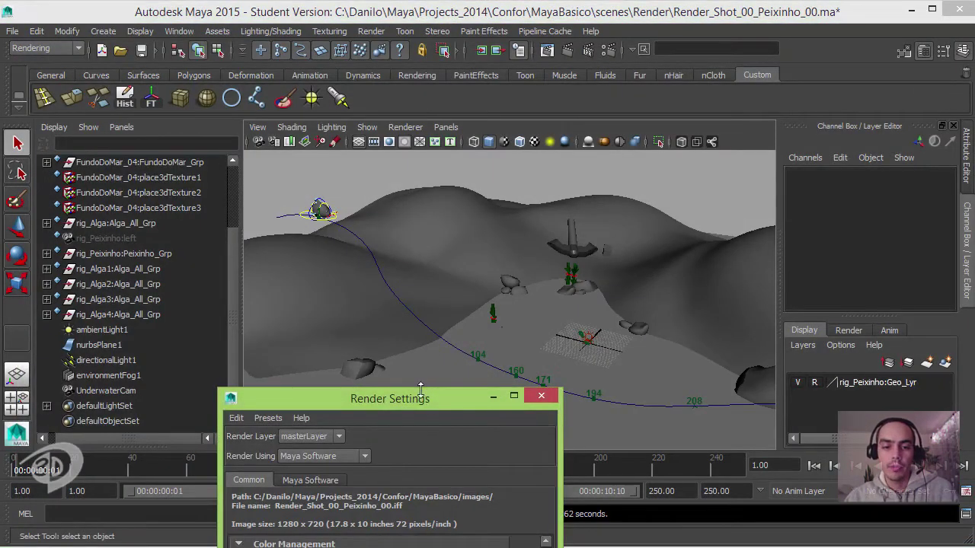
{"action": "left_click_drag", "start_coordinate": [446, 397], "coordinate": [454, 66]}
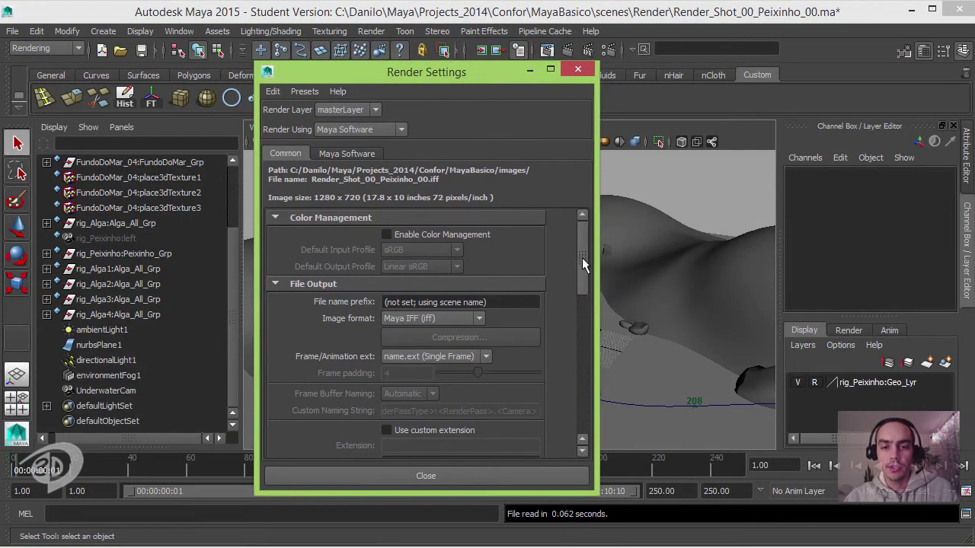
{"action": "left_click_drag", "start_coordinate": [582, 264], "coordinate": [580, 396]}
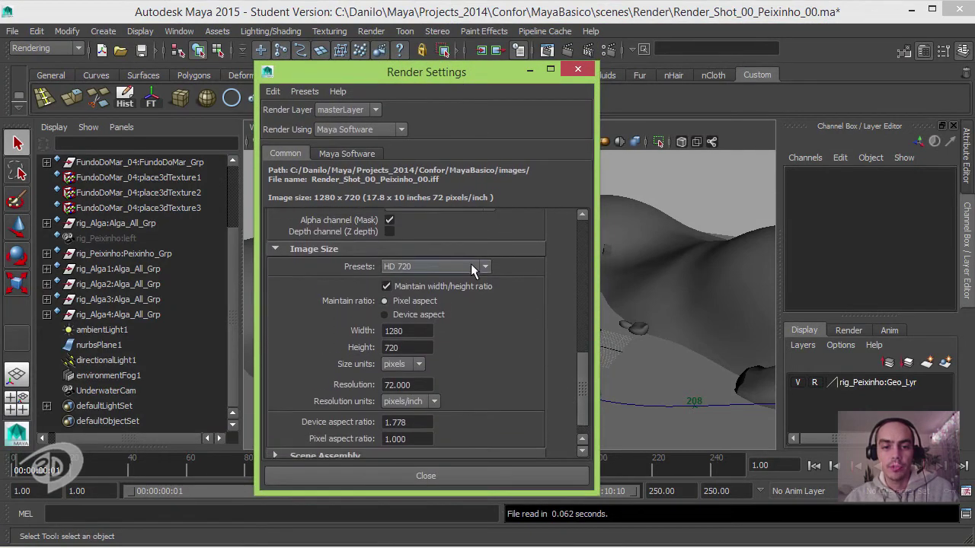
{"action": "left_click", "coordinate": [470, 267]}
{"action": "scroll", "coordinate": [483, 297], "scroll_direction": "up", "scroll_amount": 2}
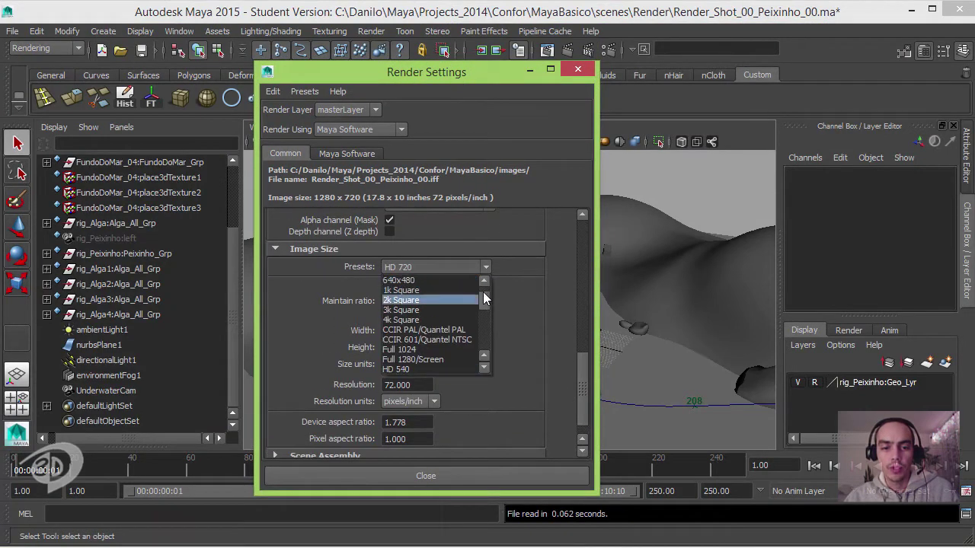
{"action": "scroll", "coordinate": [472, 298], "scroll_direction": "up", "scroll_amount": 1}
{"action": "left_click", "coordinate": [445, 292]}
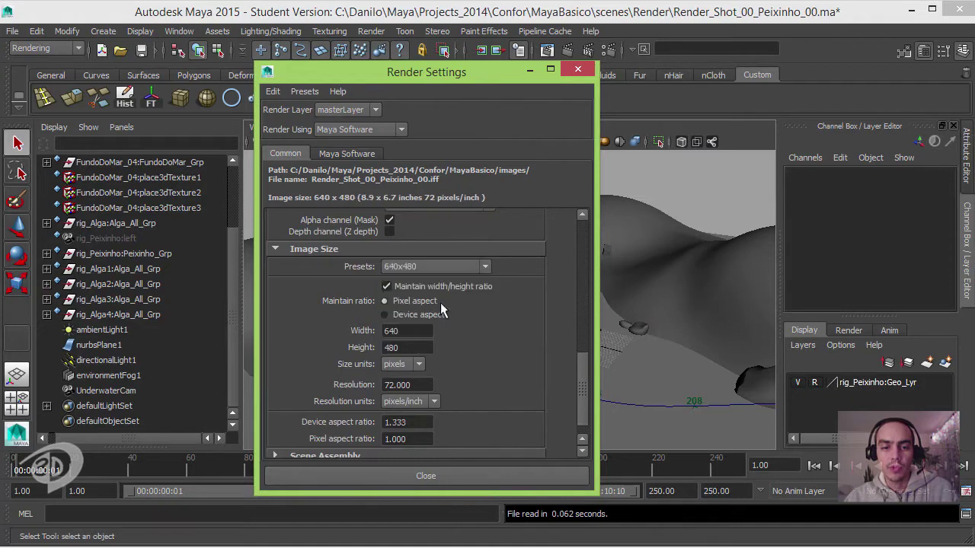
{"action": "left_click", "coordinate": [578, 70]}
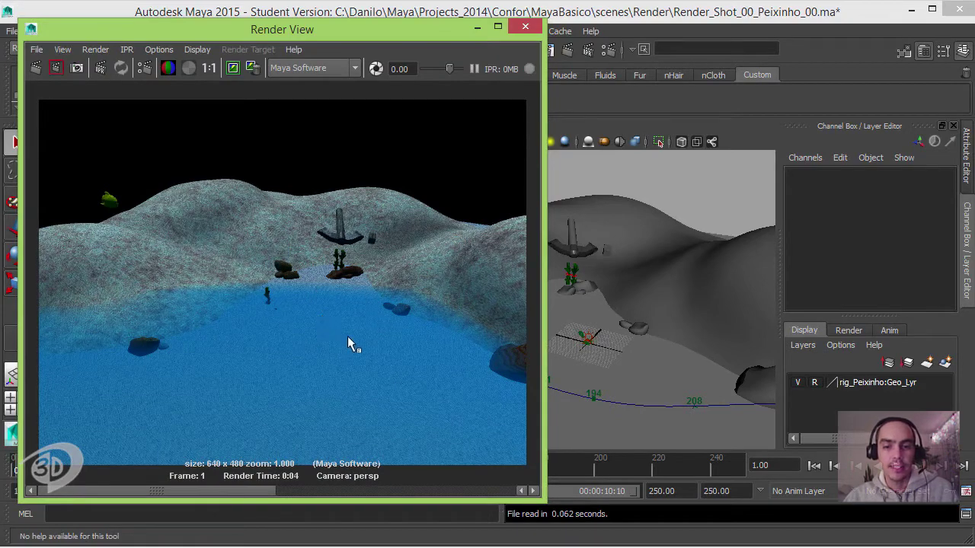
Move the render preview aside and inspect nurbsPlane1 and the UnderwaterCam camera
{"action": "left_click_drag", "start_coordinate": [411, 34], "coordinate": [532, 413]}
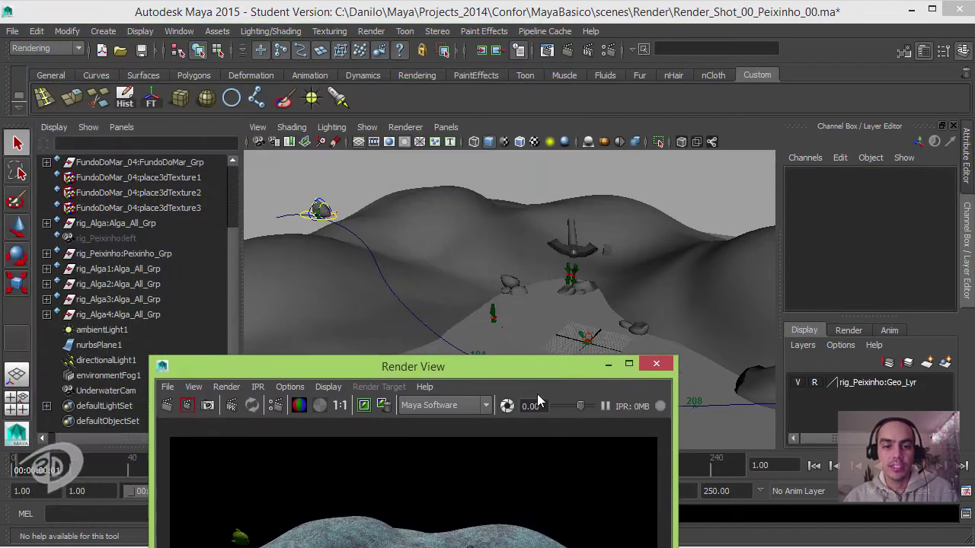
{"action": "left_click", "coordinate": [113, 347]}
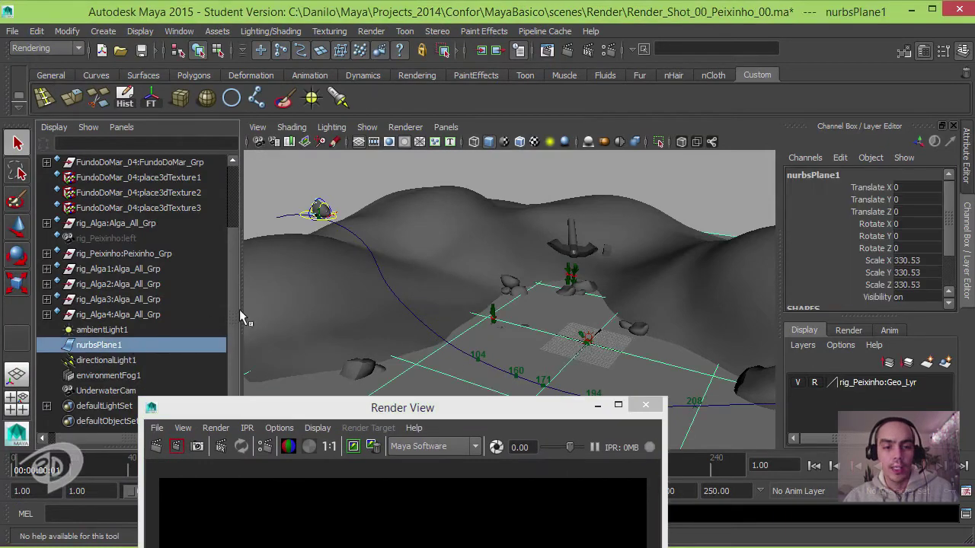
{"action": "left_click", "coordinate": [564, 309]}
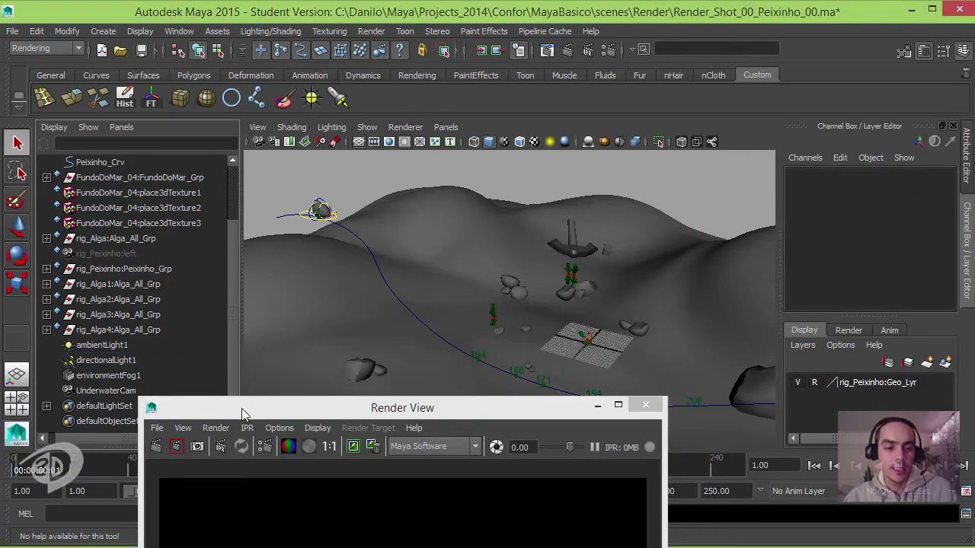
{"action": "left_click", "coordinate": [119, 391]}
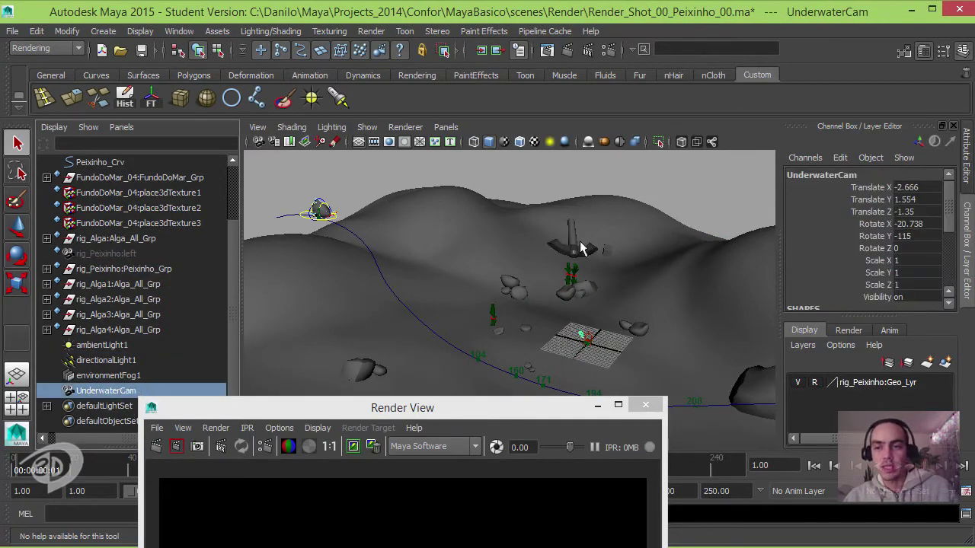
{"action": "left_click", "coordinate": [579, 282]}
Render a test frame of the textured seabed, then close the render window
{"action": "left_click_drag", "start_coordinate": [440, 413], "coordinate": [442, 61]}
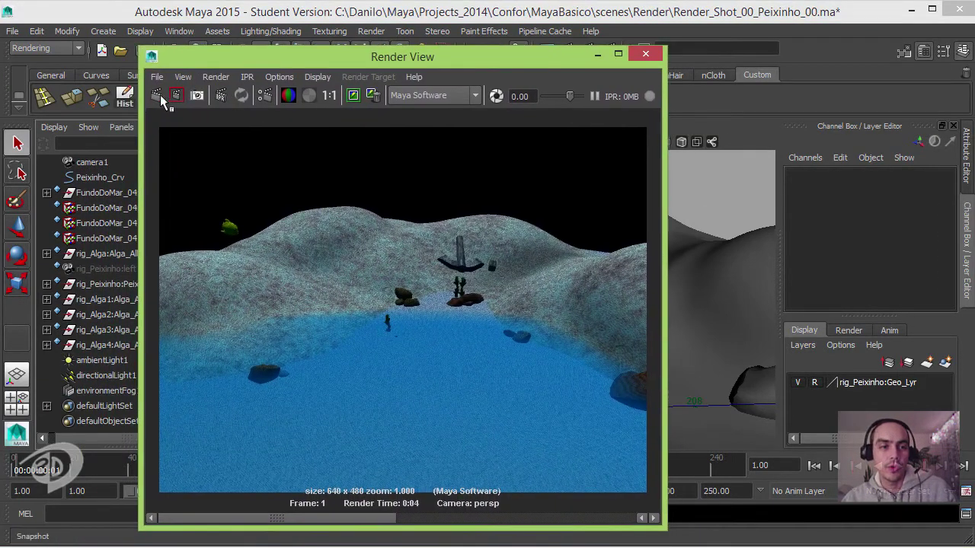
{"action": "left_click", "coordinate": [160, 98]}
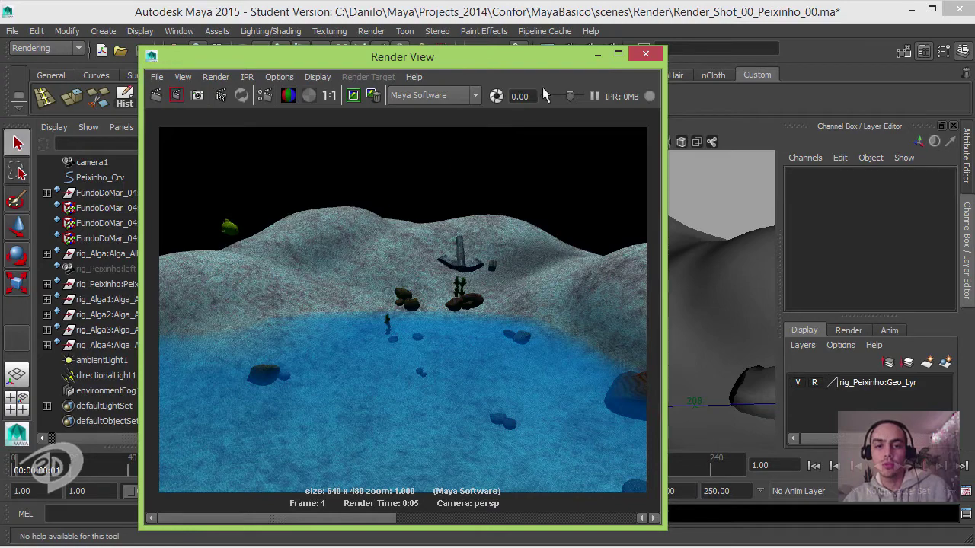
{"action": "left_click", "coordinate": [645, 55]}
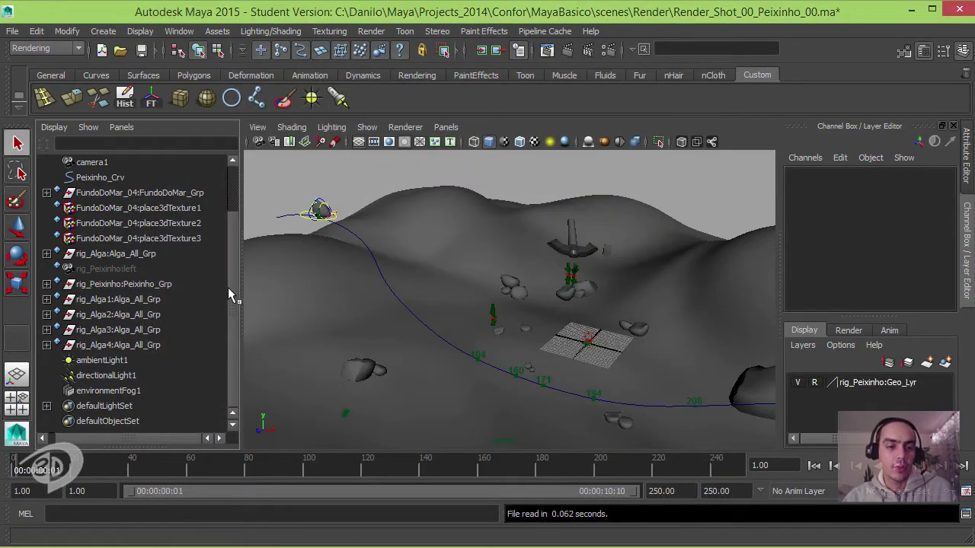
Look through camera1 and save the scene, confirming the student-version prompt
{"action": "scroll", "coordinate": [227, 287], "scroll_direction": "up", "scroll_amount": 2}
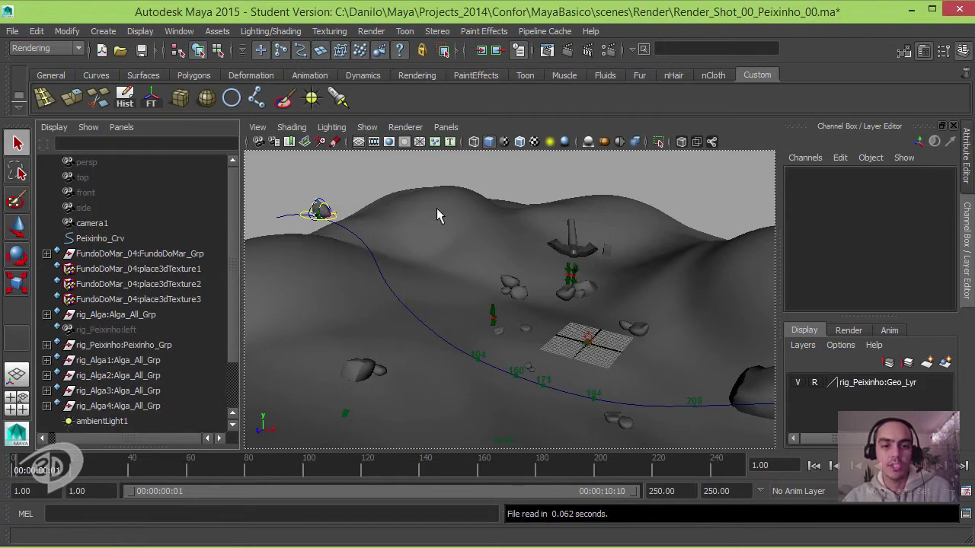
{"action": "left_click", "coordinate": [579, 202]}
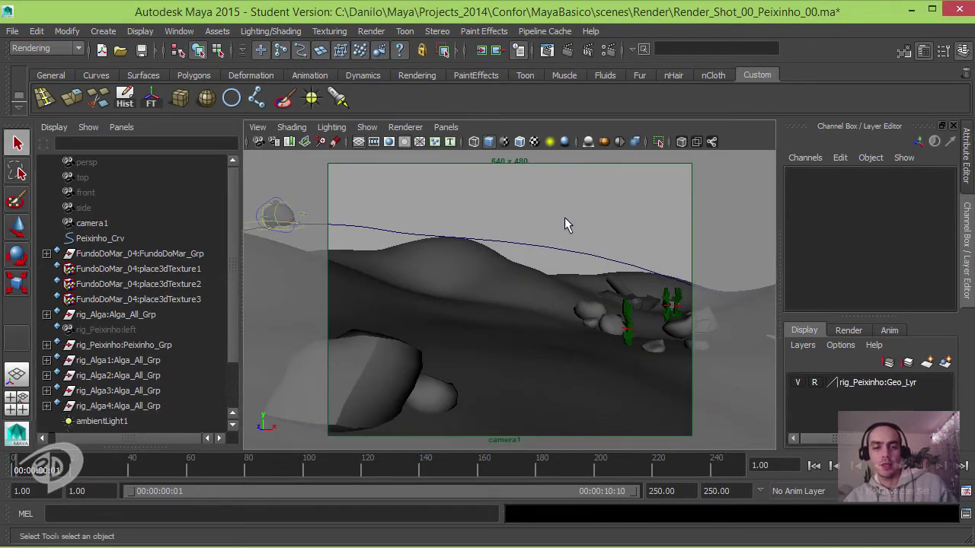
{"action": "key", "text": "ctrl+s"}
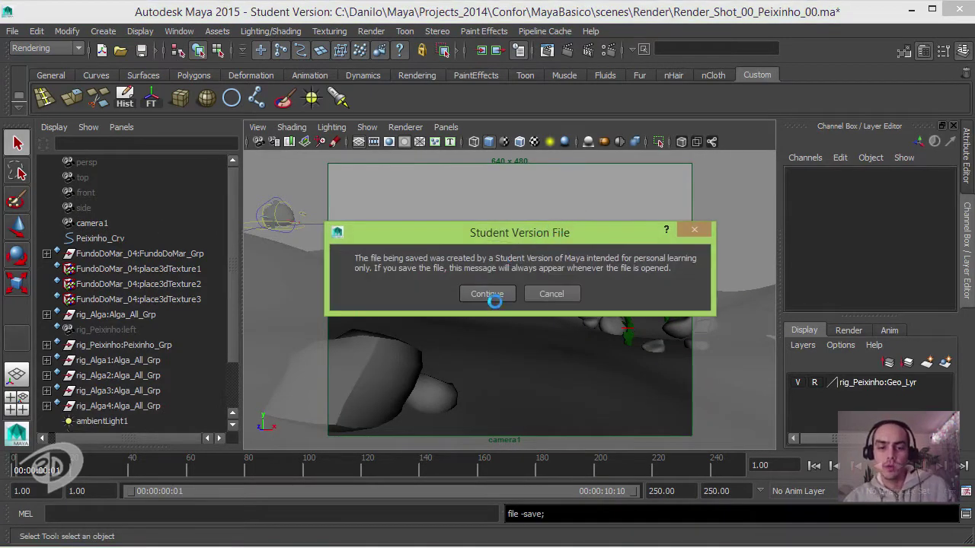
{"action": "left_click", "coordinate": [488, 296]}
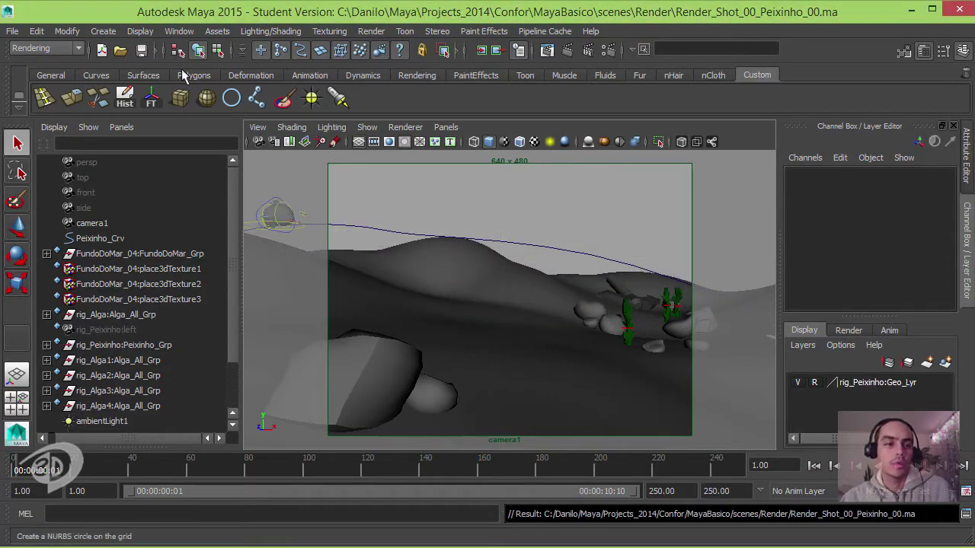
Save the scene as Render_Shot_00_Peixinho_01.ma, confirming the student-version prompt
{"action": "left_click", "coordinate": [15, 31]}
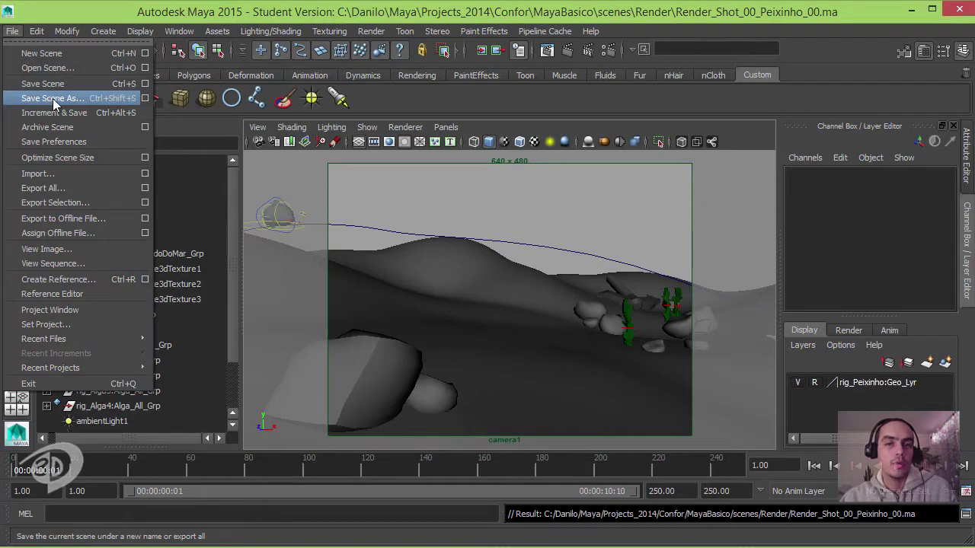
{"action": "left_click", "coordinate": [52, 99]}
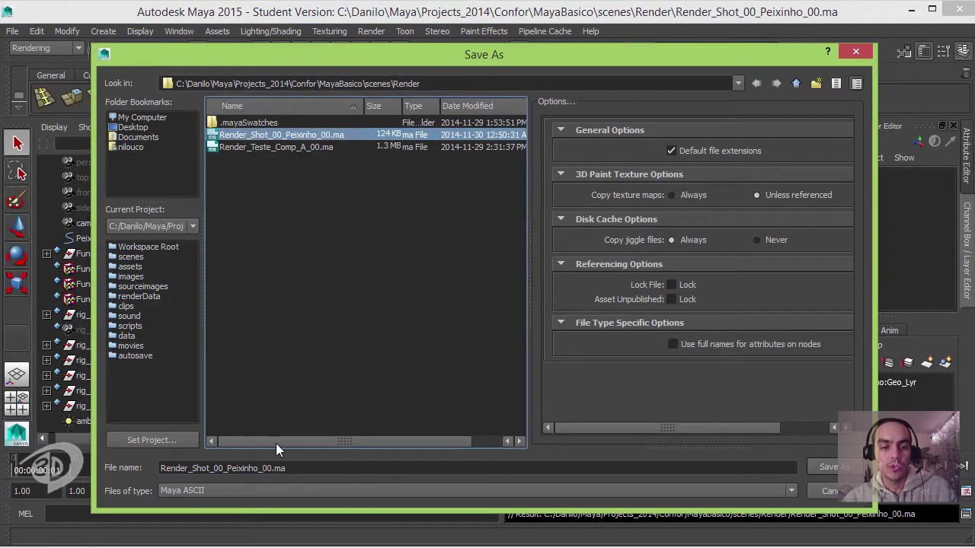
{"action": "left_click", "coordinate": [268, 468]}
{"action": "key", "text": "BackSpace"}
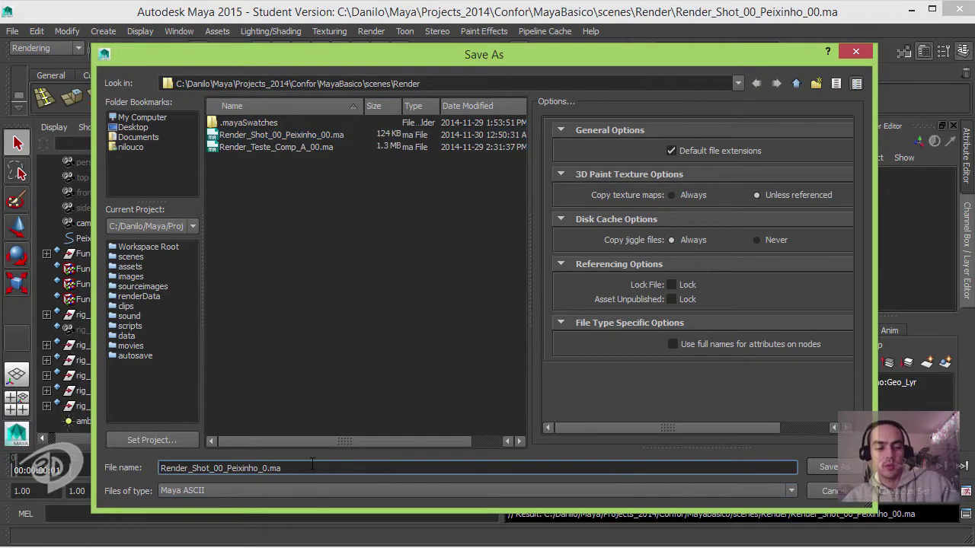
{"action": "type", "text": "0"}
{"action": "left_click", "coordinate": [831, 467]}
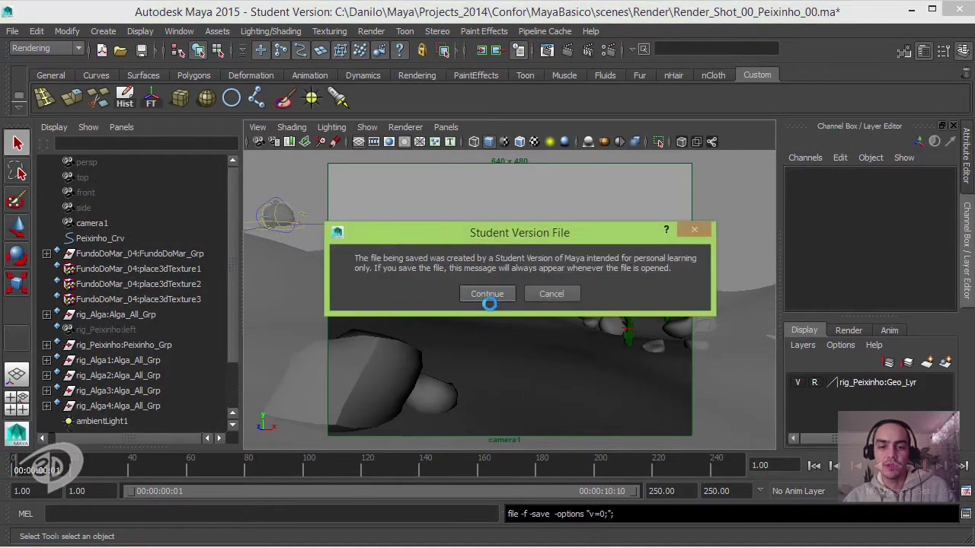
{"action": "left_click", "coordinate": [491, 297]}
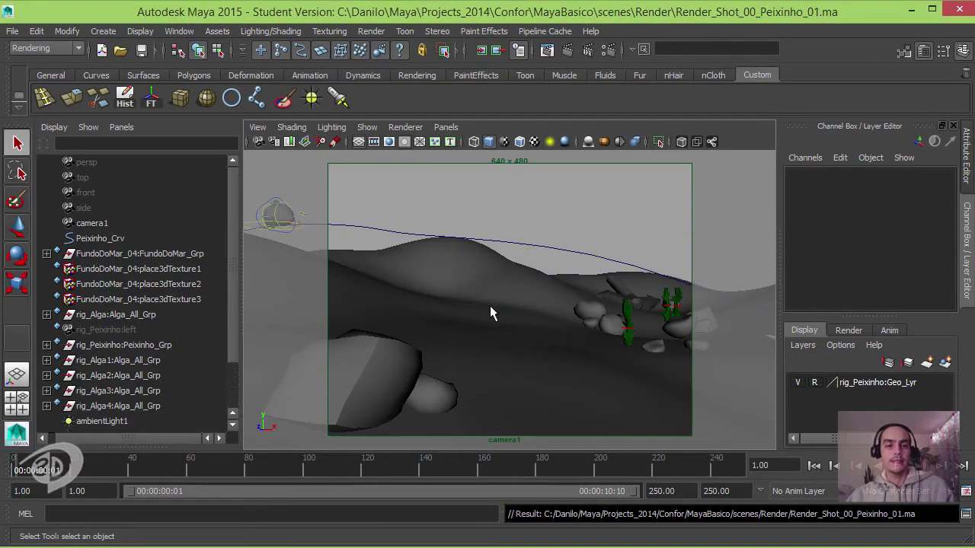
{"action": "left_click", "coordinate": [162, 471]}
Render frame 90 through camera1 and shift the Render View window slightly aside
{"action": "left_click_drag", "start_coordinate": [162, 471], "coordinate": [274, 470]}
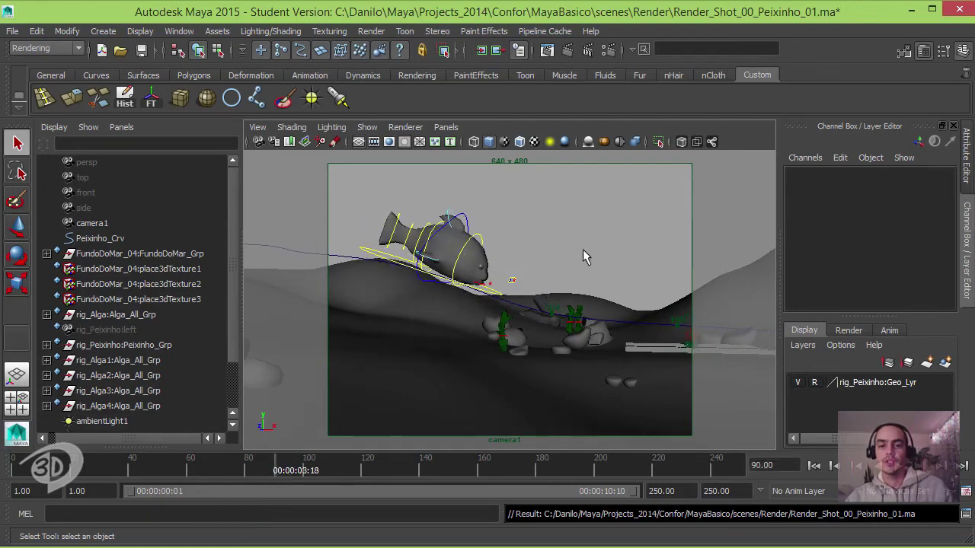
{"action": "left_click", "coordinate": [567, 51]}
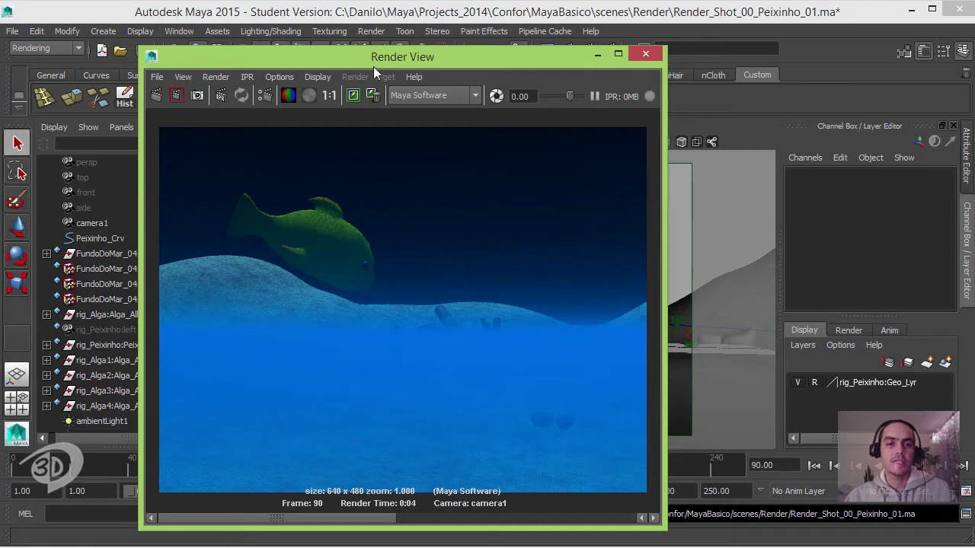
{"action": "left_click_drag", "start_coordinate": [376, 58], "coordinate": [327, 58]}
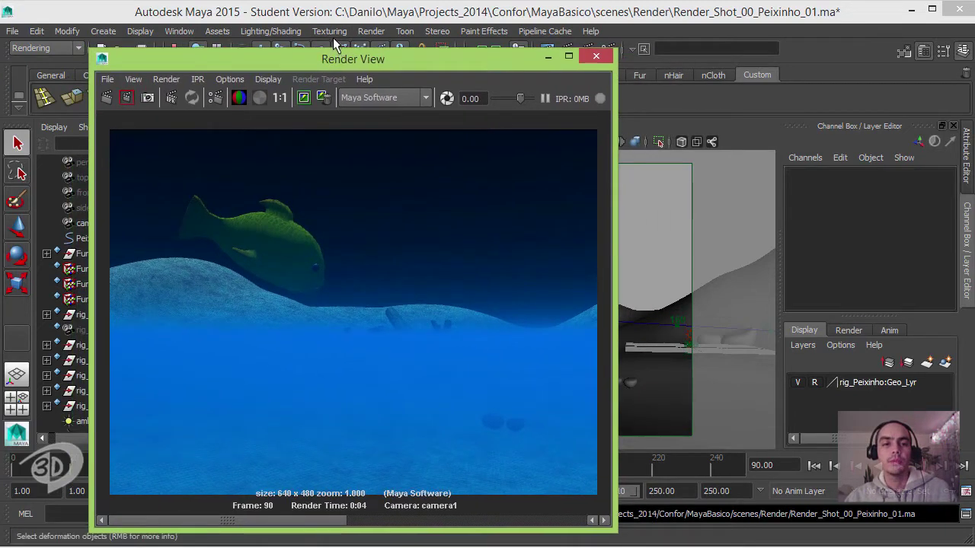
Open envFogMaterial from Hypershade in the Attribute Editor, then minimize Hypershade
{"action": "left_click", "coordinate": [179, 31]}
{"action": "mouse_move", "coordinate": [212, 68]}
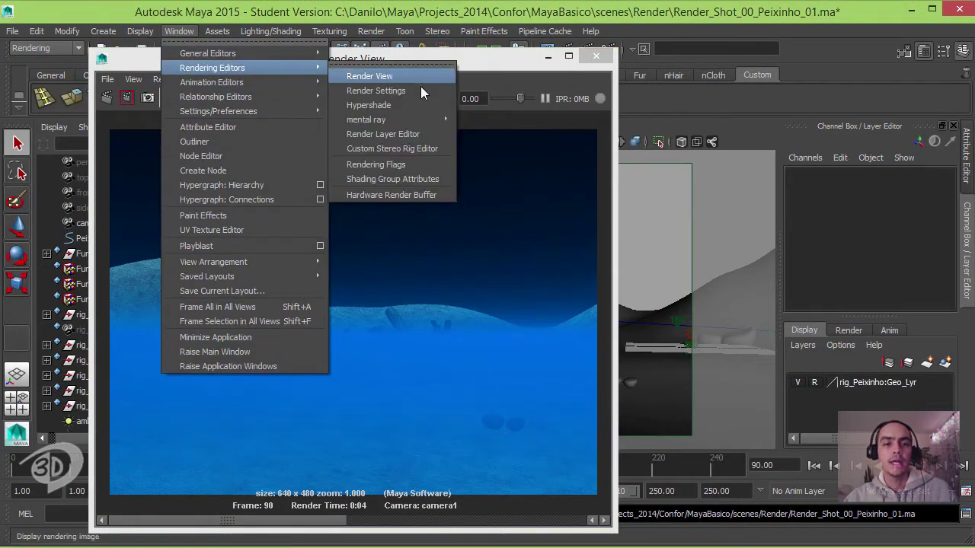
{"action": "left_click", "coordinate": [399, 106]}
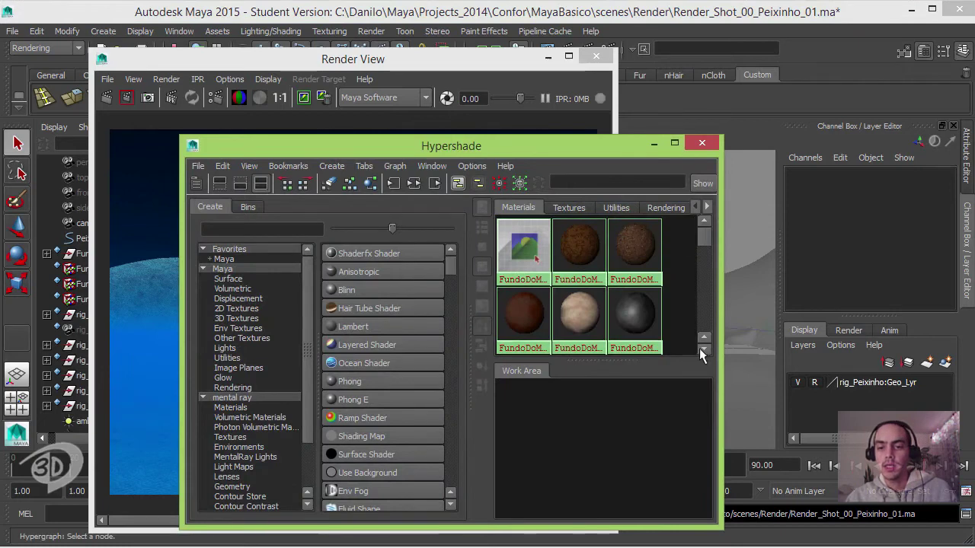
{"action": "left_click", "coordinate": [703, 349]}
{"action": "left_click", "coordinate": [706, 348]}
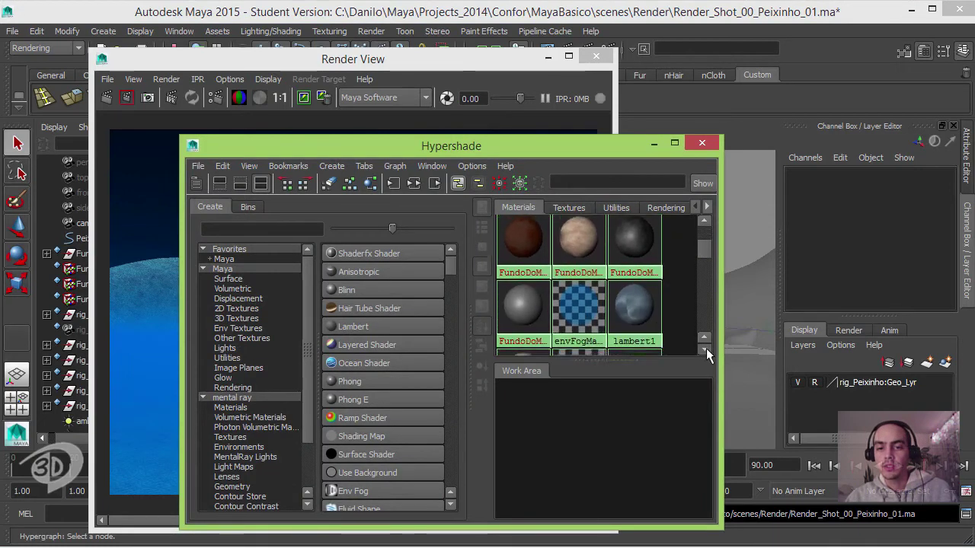
{"action": "left_click", "coordinate": [577, 297]}
{"action": "left_click_drag", "start_coordinate": [577, 143], "coordinate": [400, 119]}
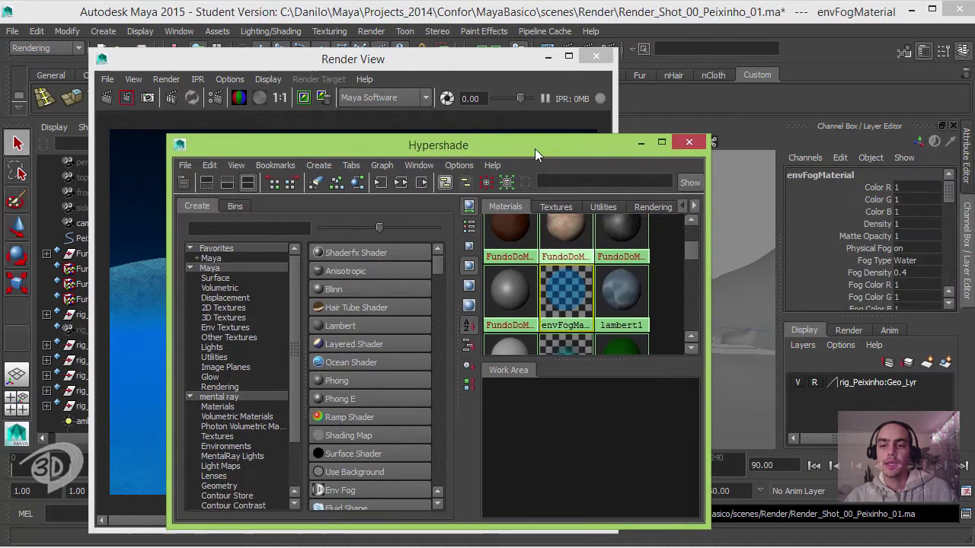
{"action": "double_click", "coordinate": [390, 249]}
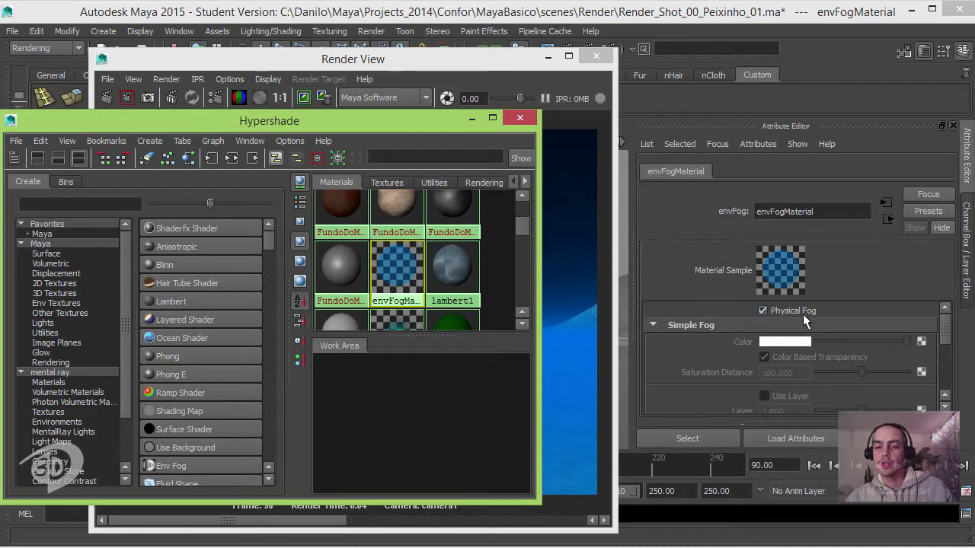
{"action": "left_click", "coordinate": [472, 119]}
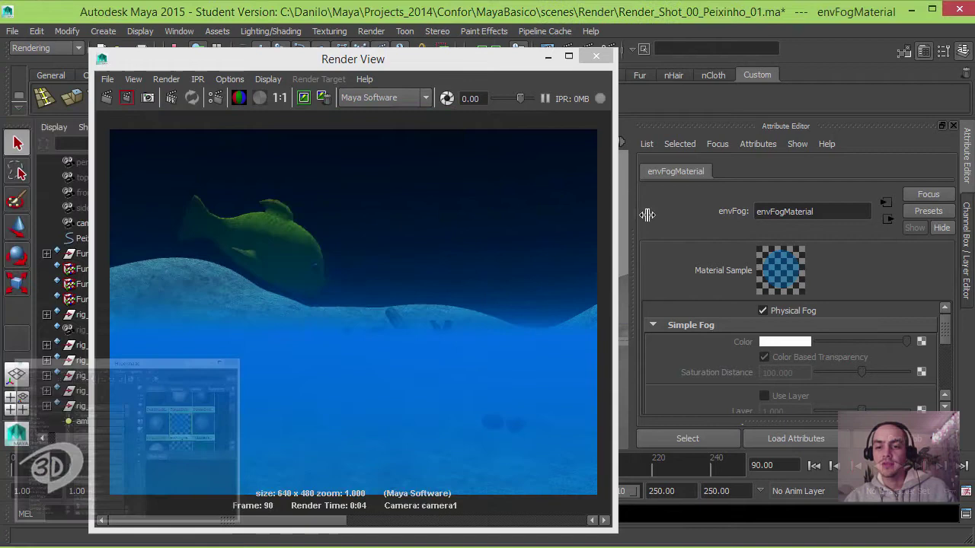
Test-render frame 90 with Physical Fog off, then turn Physical Fog back on
{"action": "left_click", "coordinate": [790, 313]}
{"action": "left_click", "coordinate": [106, 97]}
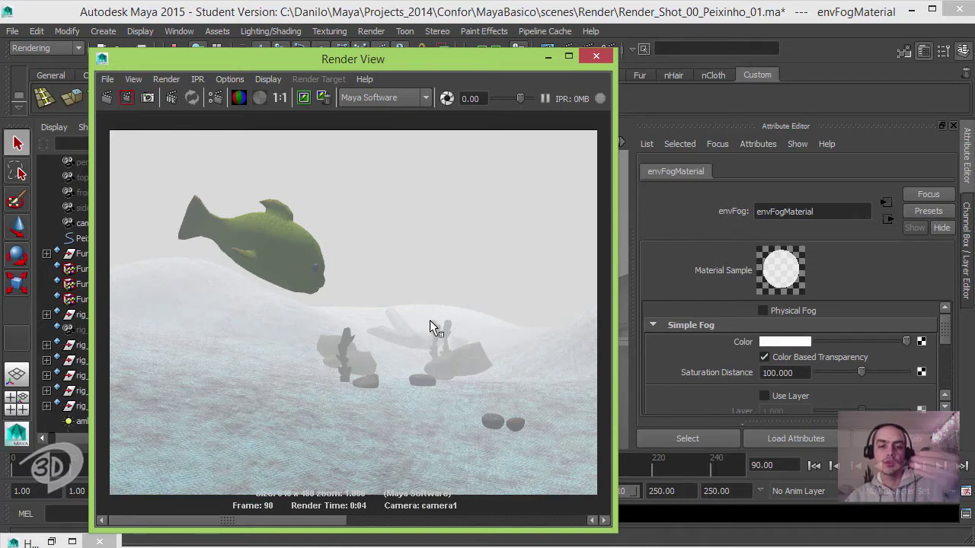
{"action": "left_click", "coordinate": [811, 310]}
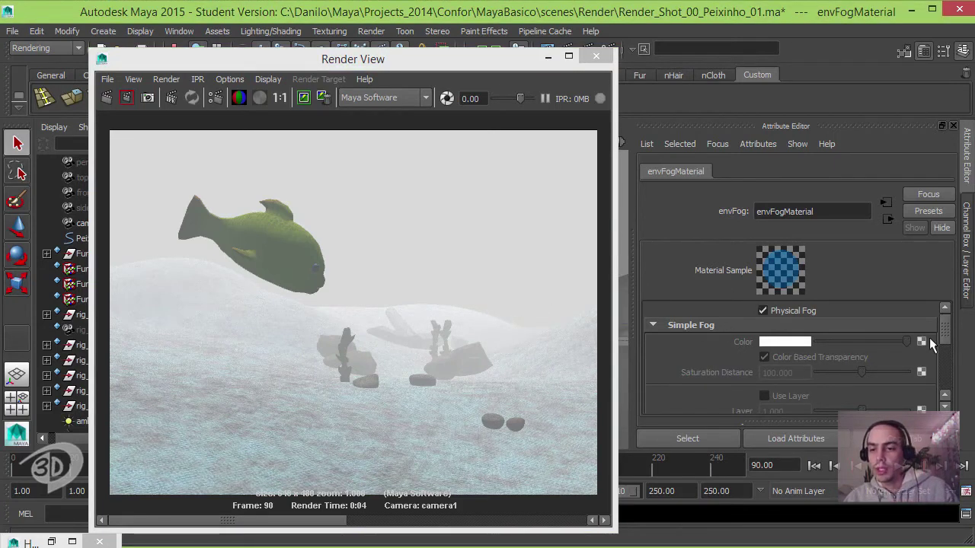
Expand the Physical Fog section and bring its Water attributes into view
{"action": "scroll", "coordinate": [944, 341], "scroll_direction": "down", "scroll_amount": 2}
{"action": "scroll", "coordinate": [945, 341], "scroll_direction": "down", "scroll_amount": 3}
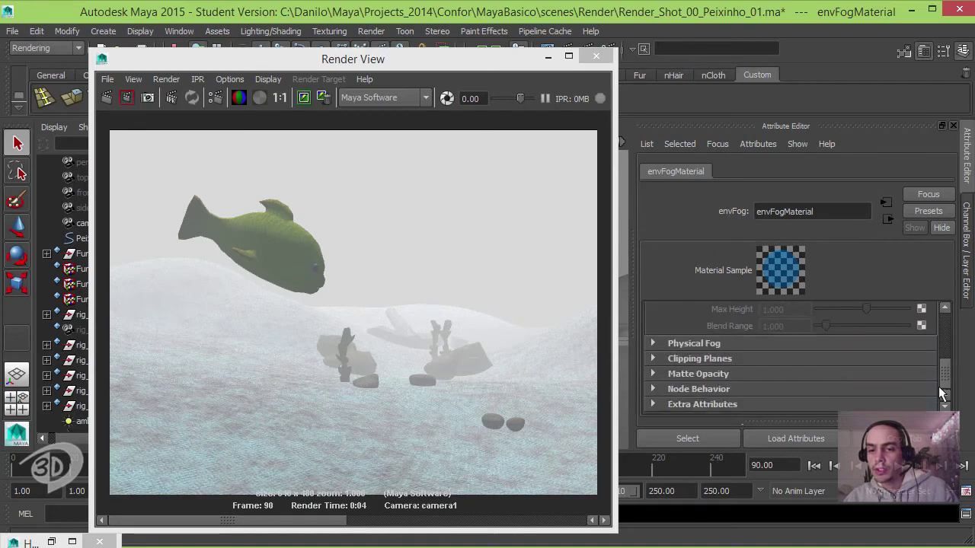
{"action": "left_click", "coordinate": [724, 345]}
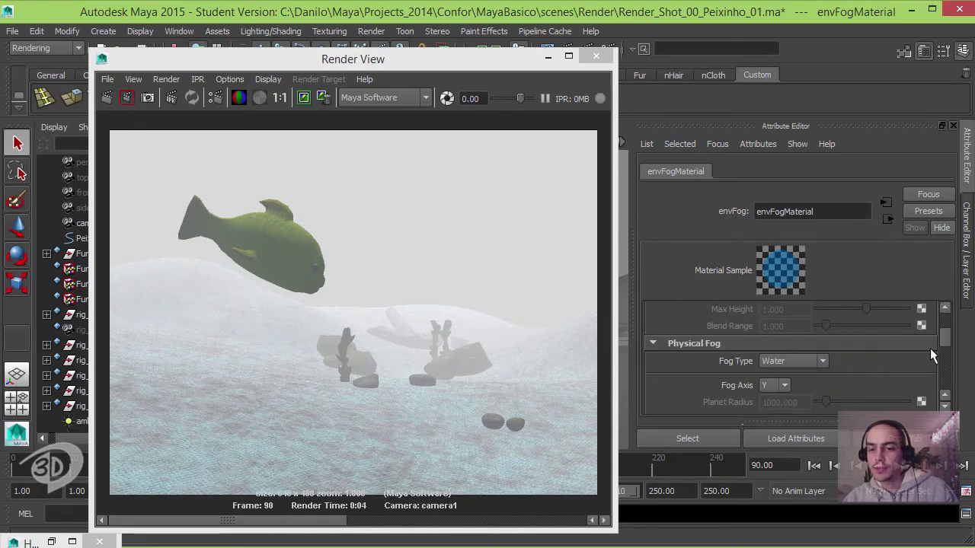
{"action": "scroll", "coordinate": [943, 342], "scroll_direction": "down", "scroll_amount": 1}
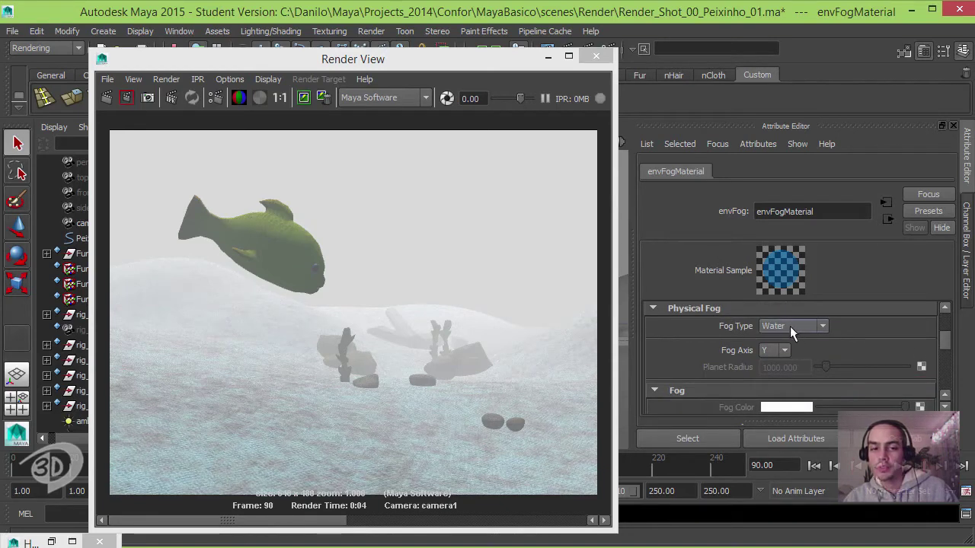
{"action": "left_click_drag", "start_coordinate": [946, 342], "coordinate": [947, 379]}
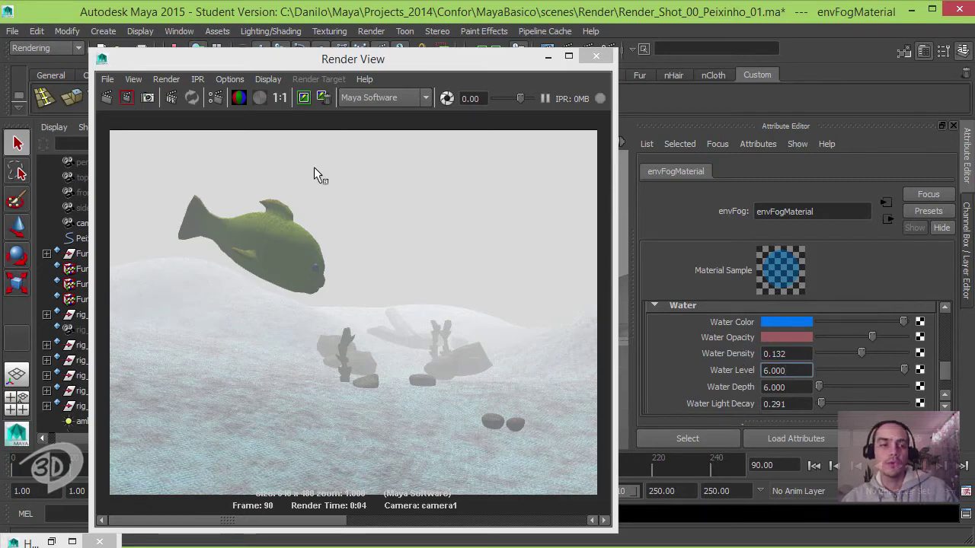
Set Water Level to 10 and darken Water Opacity, re-rendering frame 90 after each change
{"action": "left_click", "coordinate": [107, 97]}
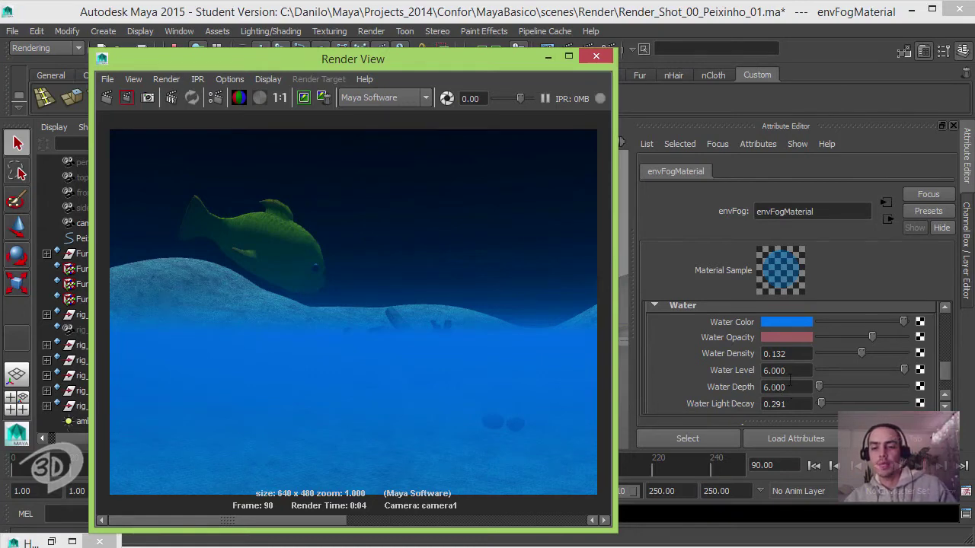
{"action": "left_click", "coordinate": [795, 371]}
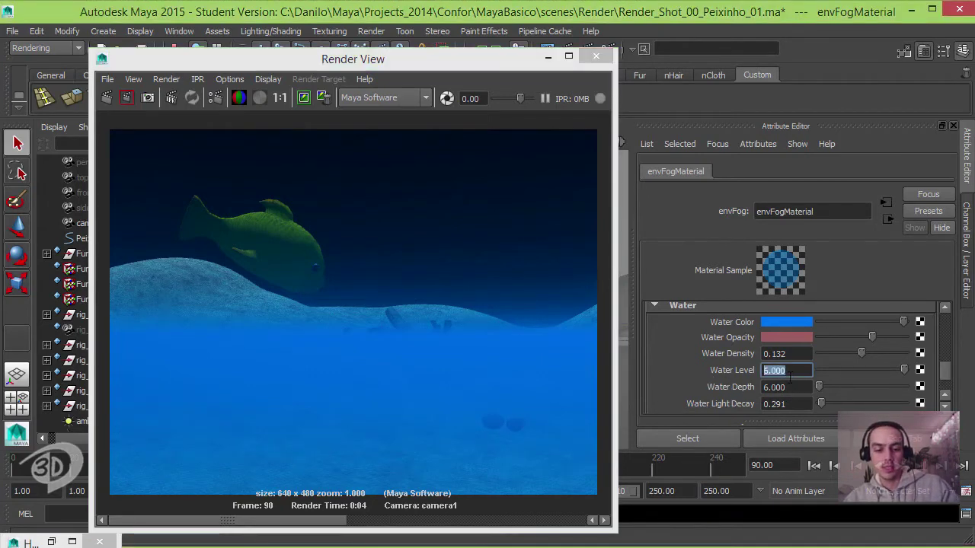
{"action": "type", "text": "10"}
{"action": "key", "text": "Return"}
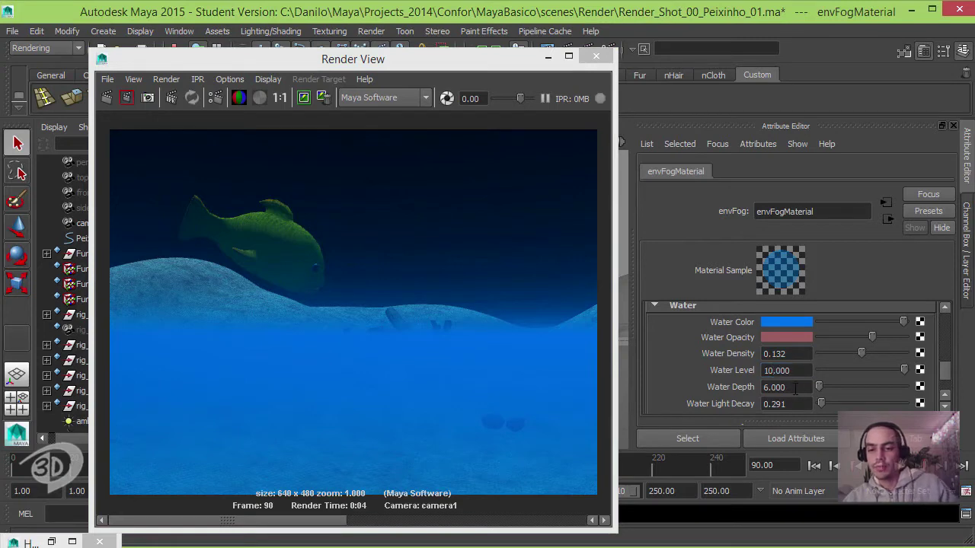
{"action": "left_click", "coordinate": [108, 98]}
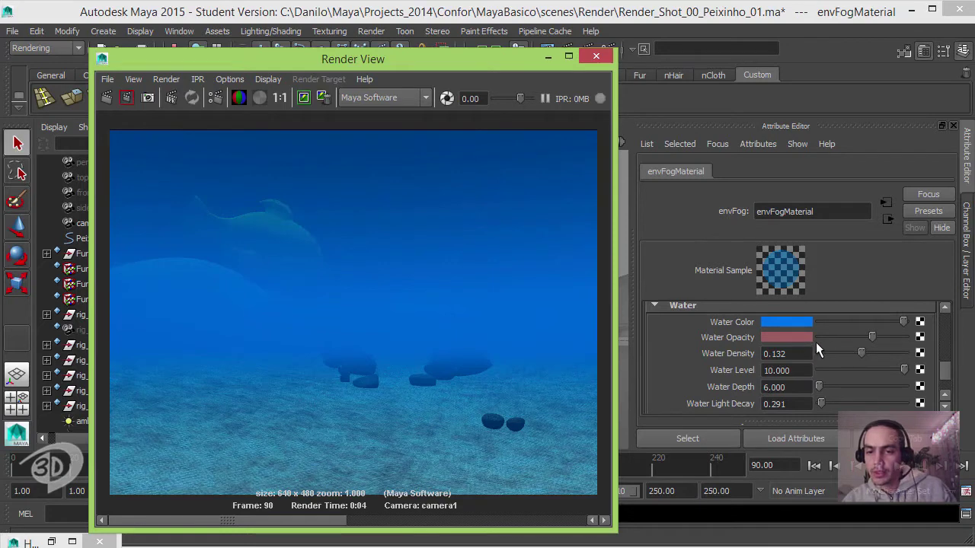
{"action": "left_click_drag", "start_coordinate": [872, 337], "coordinate": [837, 337]}
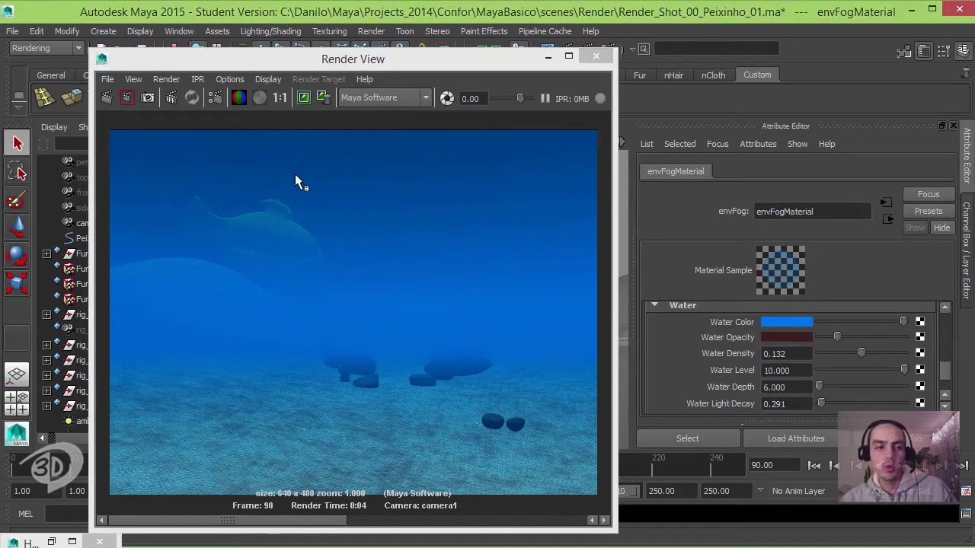
{"action": "left_click", "coordinate": [108, 97]}
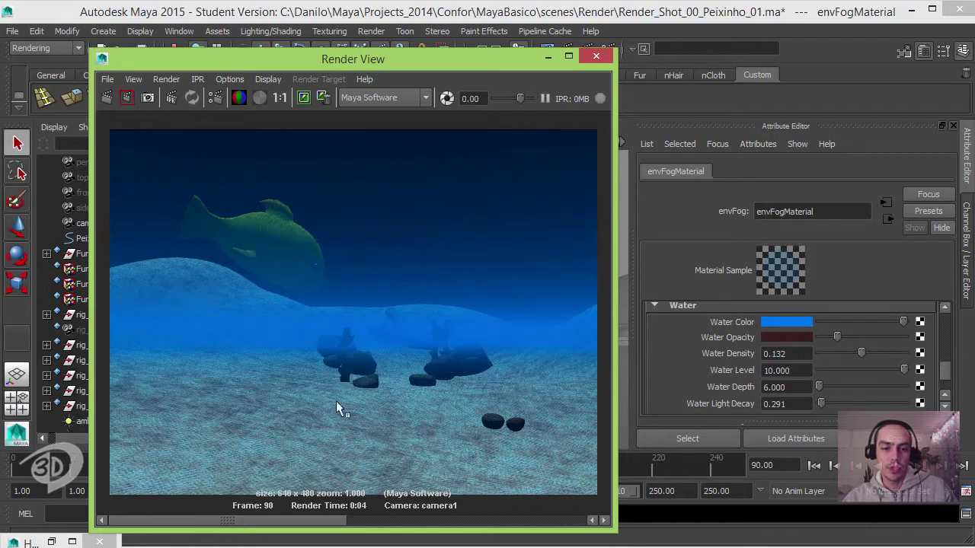
Set Water Level and Water Depth to 100 and re-render the frame
{"action": "left_click", "coordinate": [797, 370]}
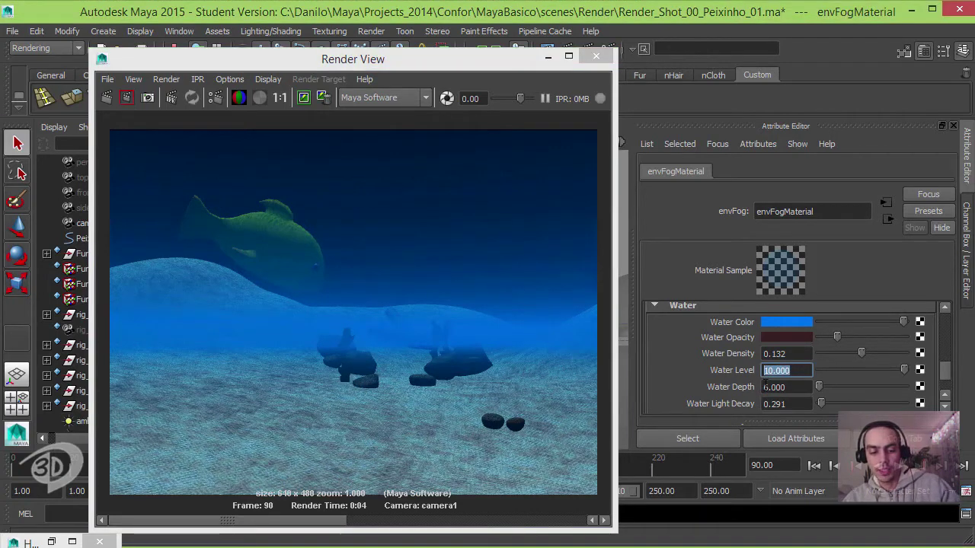
{"action": "type", "text": "1"}
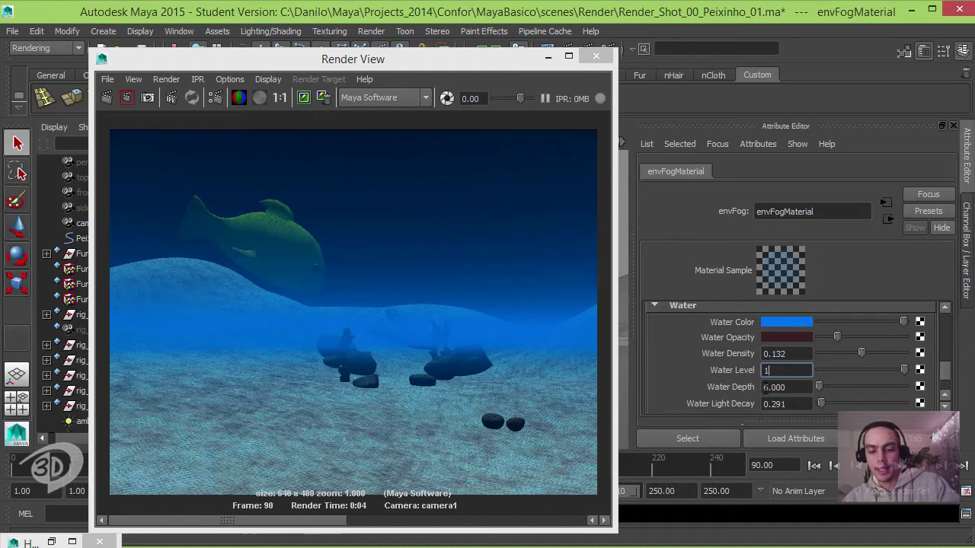
{"action": "type", "text": "00"}
{"action": "key", "text": "Tab"}
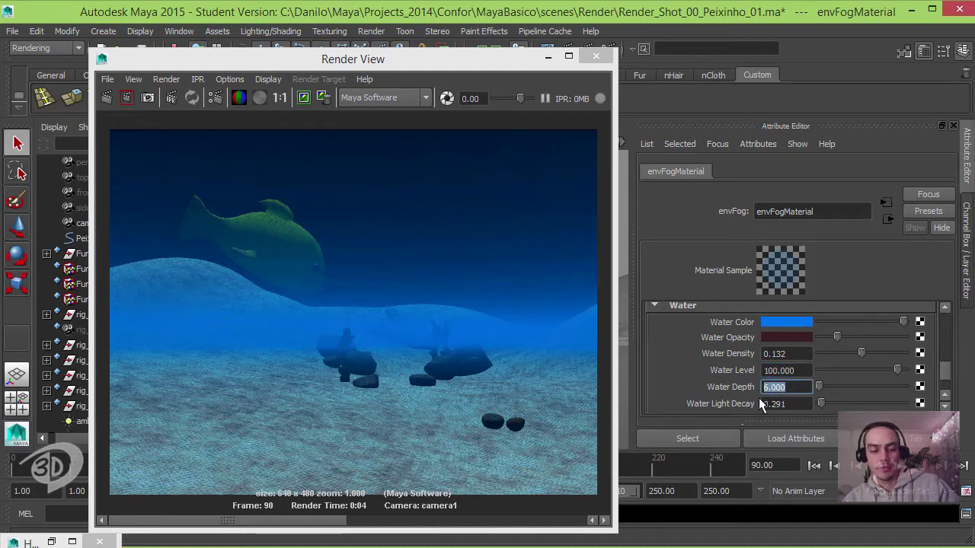
{"action": "type", "text": "1"}
{"action": "key", "text": "Return"}
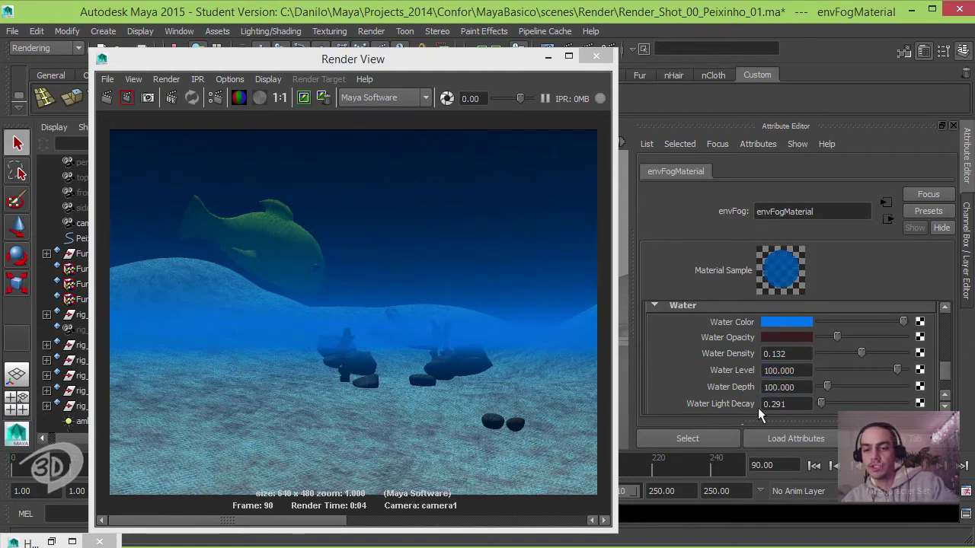
{"action": "left_click", "coordinate": [107, 97]}
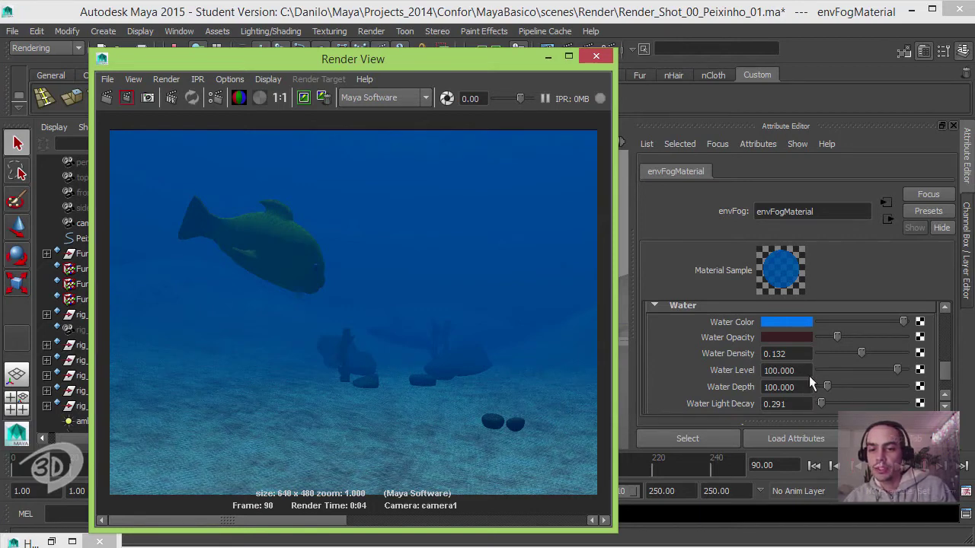
Thin Water Density to about 0.108 and lower Water Opacity slightly, re-rendering each time
{"action": "left_click_drag", "start_coordinate": [859, 353], "coordinate": [855, 353]}
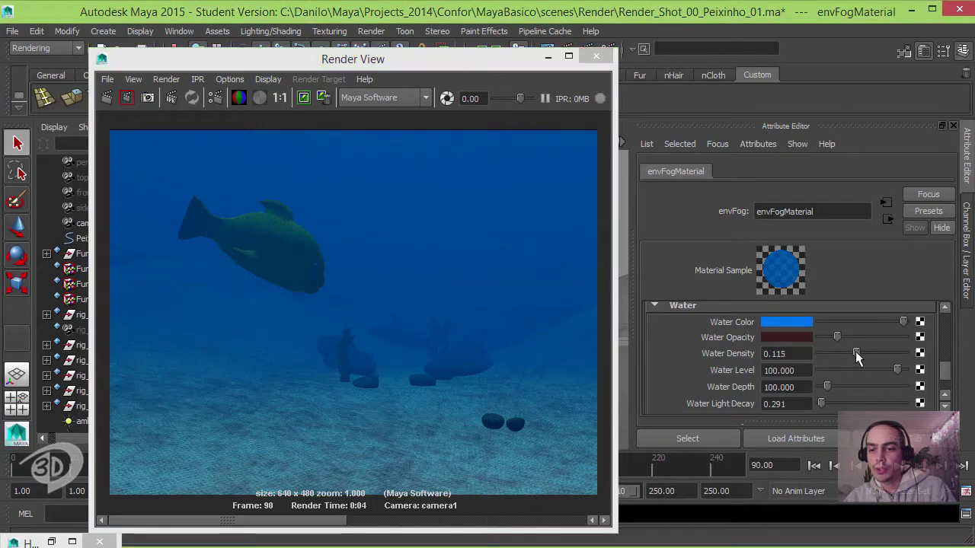
{"action": "left_click", "coordinate": [106, 97]}
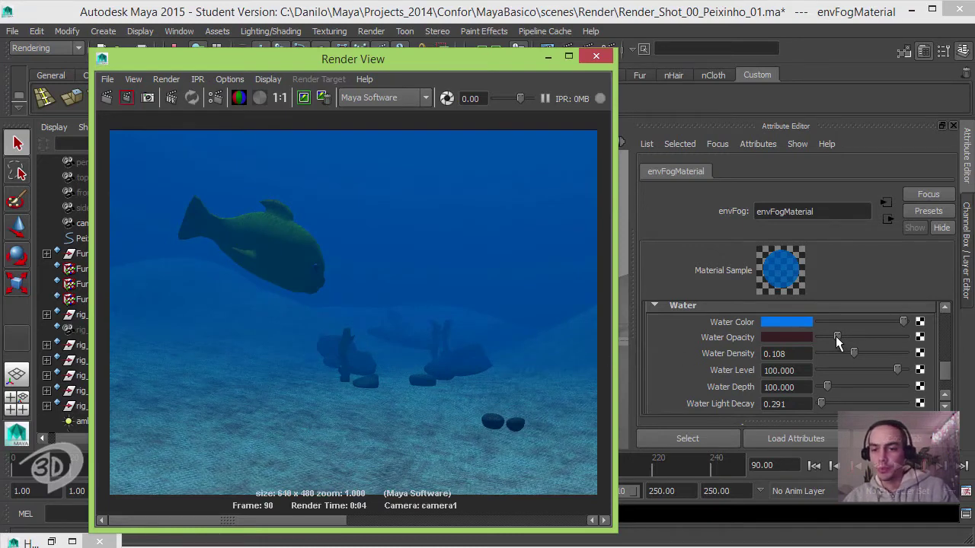
{"action": "left_click_drag", "start_coordinate": [836, 343], "coordinate": [833, 345]}
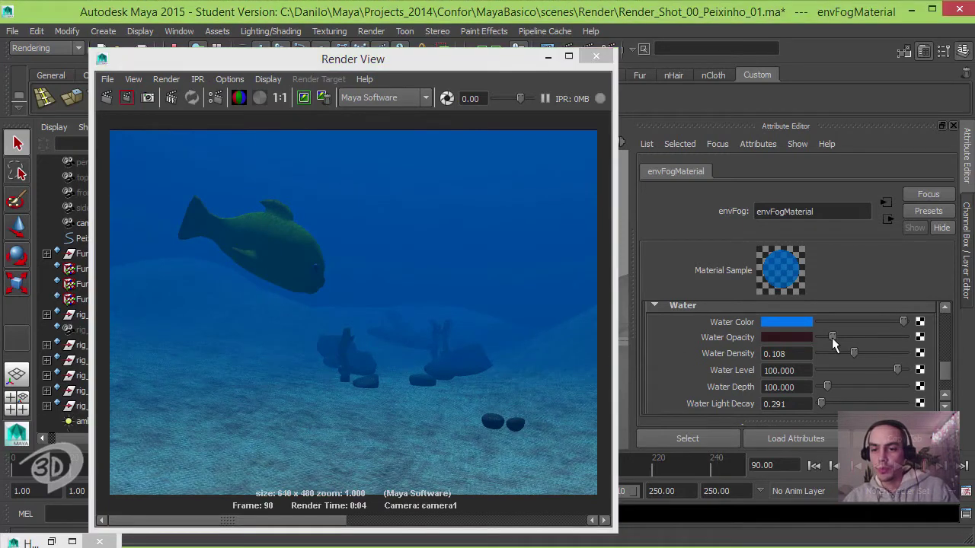
{"action": "left_click", "coordinate": [107, 98]}
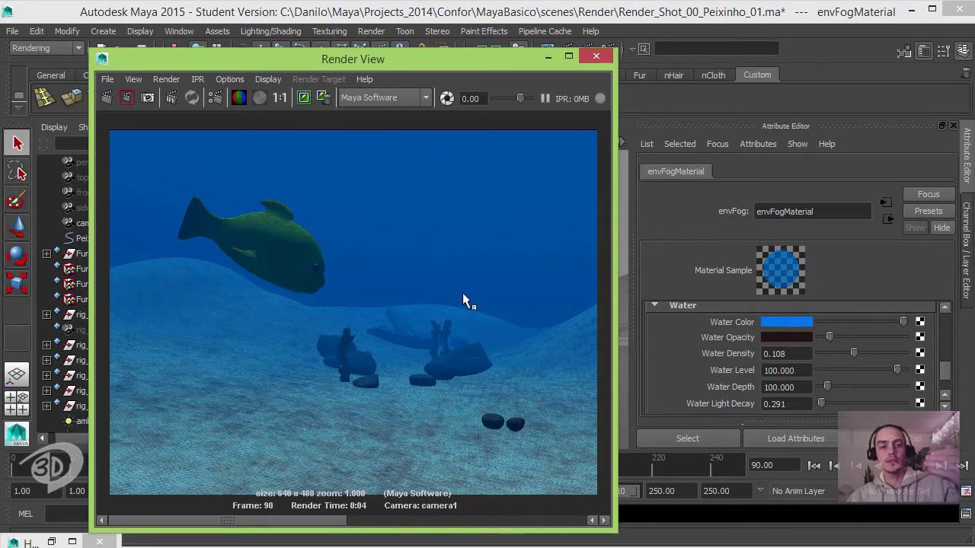
Render frame 210, then set Water Depth to 120 and re-render
{"action": "left_click", "coordinate": [649, 462]}
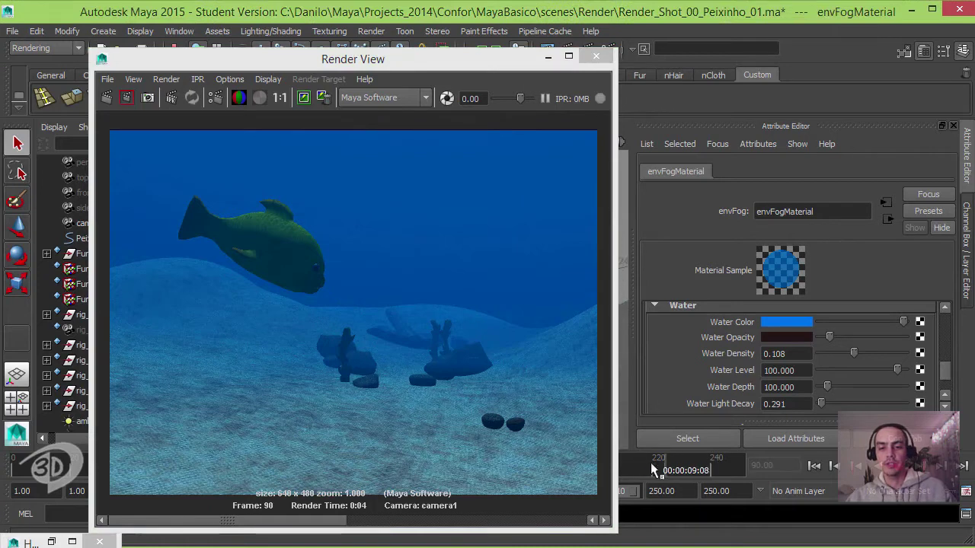
{"action": "left_click", "coordinate": [627, 461]}
{"action": "left_click", "coordinate": [107, 97]}
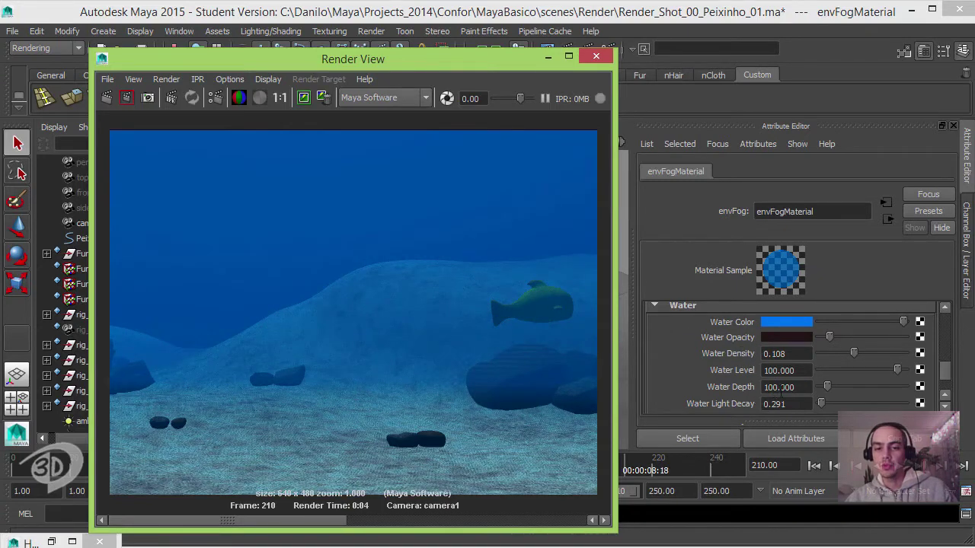
{"action": "left_click", "coordinate": [799, 387]}
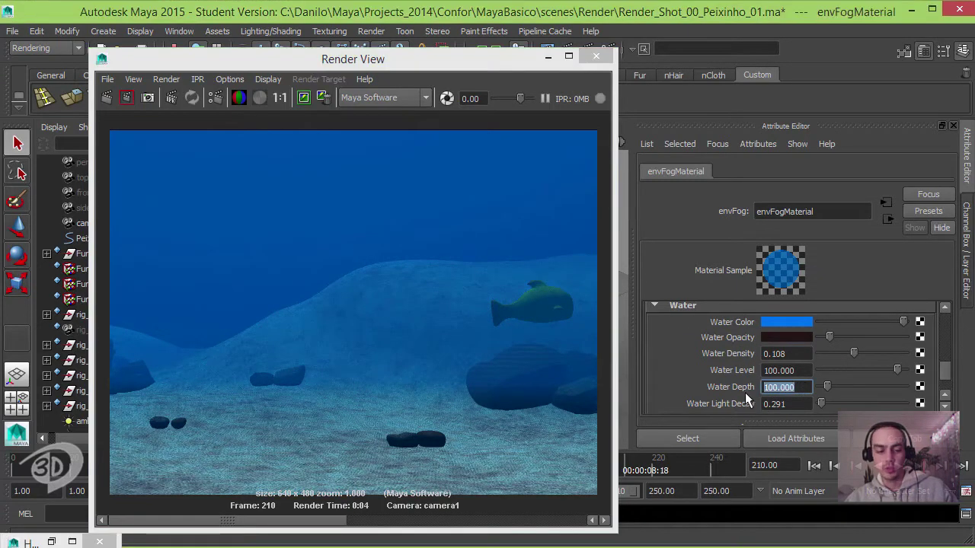
{"action": "type", "text": "120"}
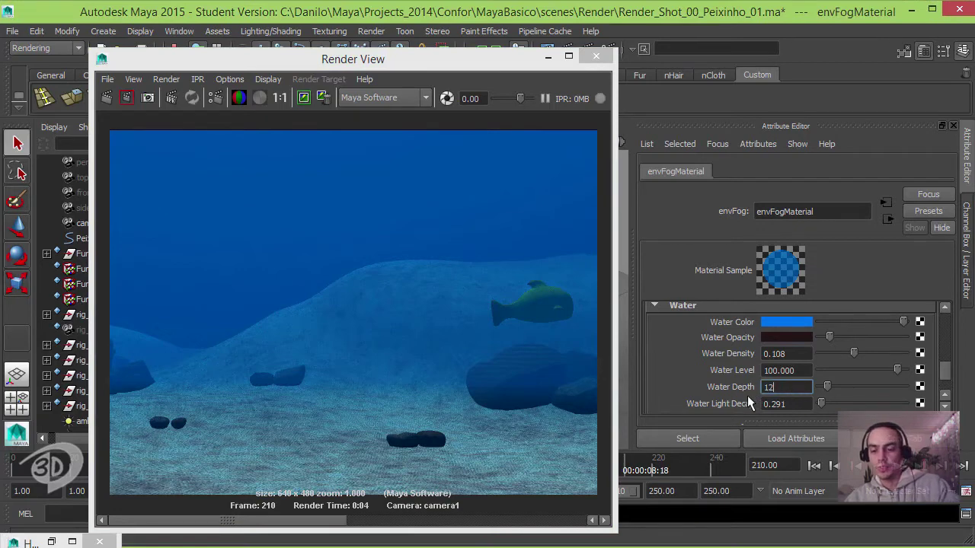
{"action": "key", "text": "Return"}
{"action": "left_click", "coordinate": [107, 98]}
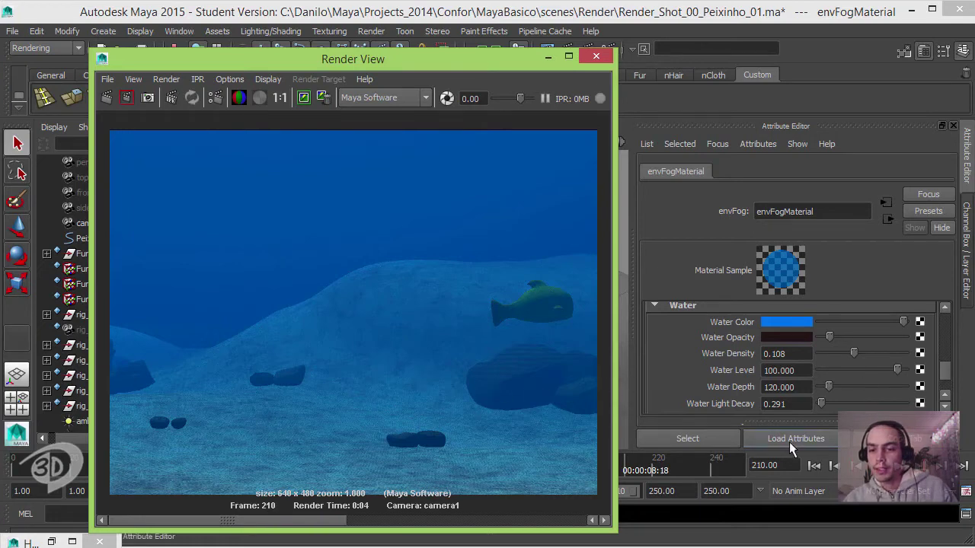
Set Water Light Scatter to 3 and re-render frame 210
{"action": "left_click_drag", "start_coordinate": [949, 378], "coordinate": [947, 377]}
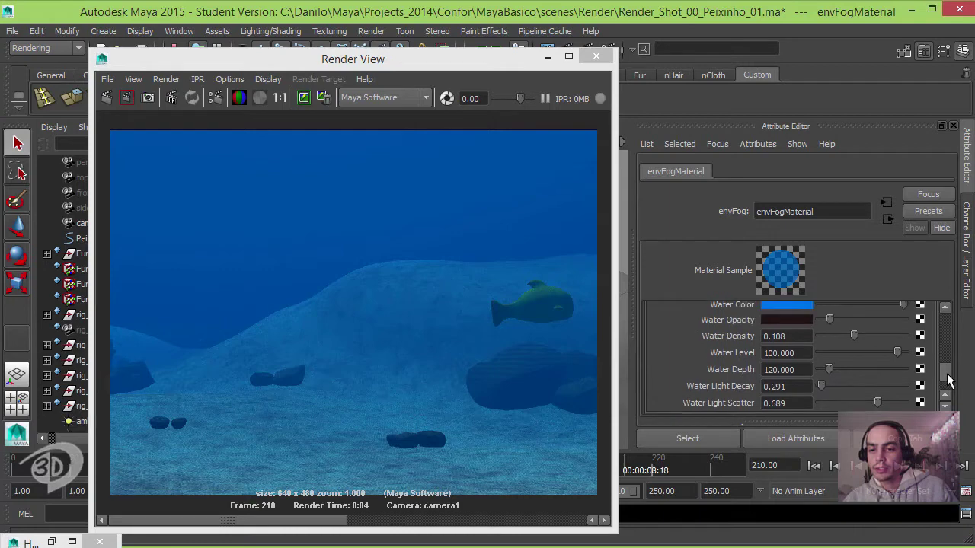
{"action": "double_click", "coordinate": [788, 403]}
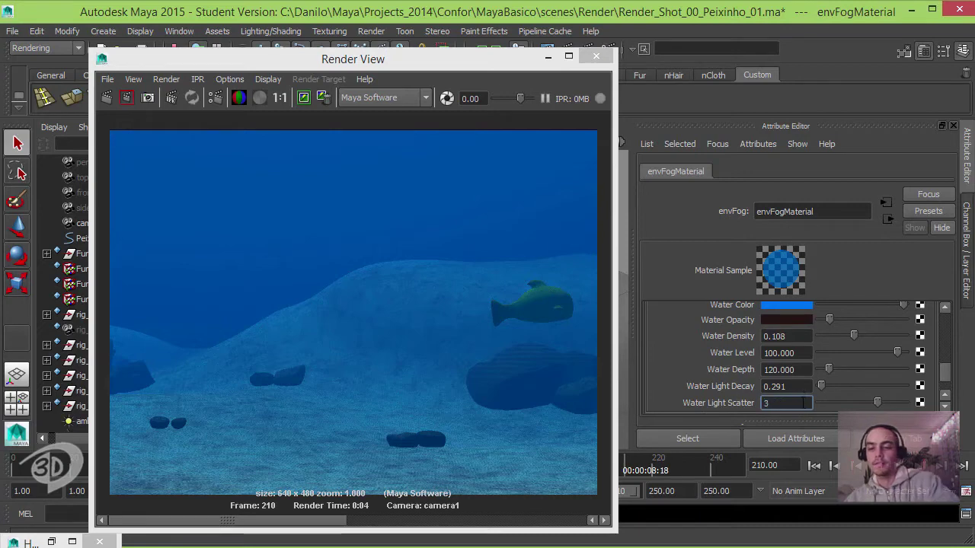
{"action": "type", "text": "3"}
{"action": "key", "text": "Return"}
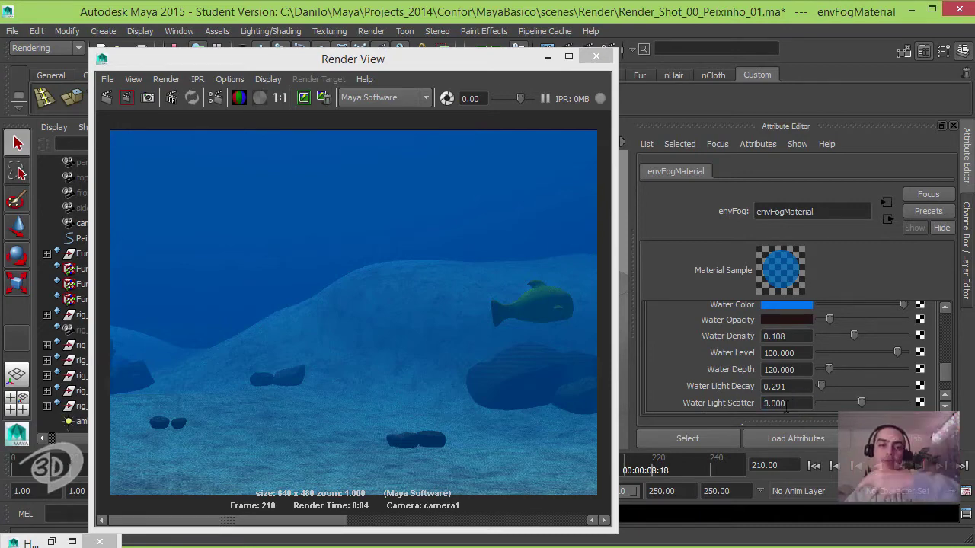
{"action": "left_click", "coordinate": [106, 98]}
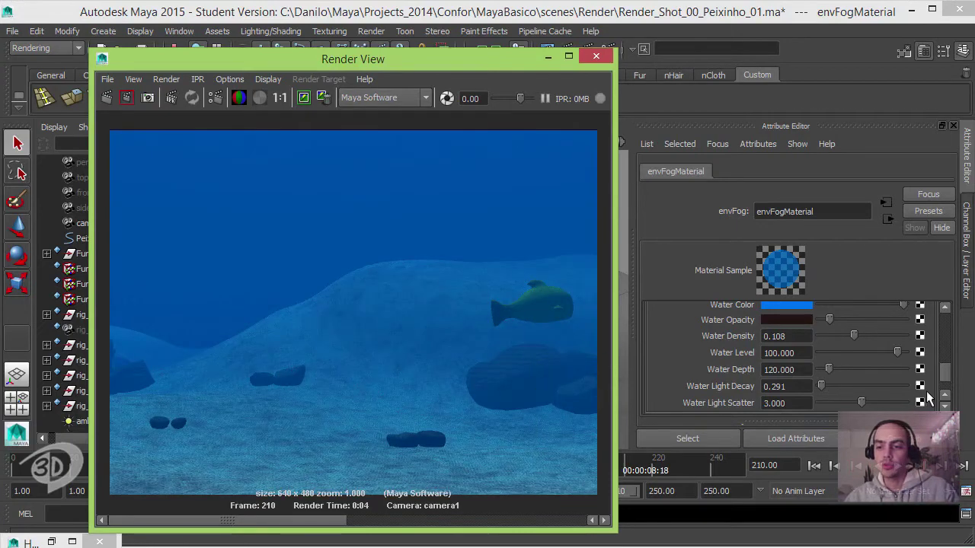
Raise Water Opacity slightly and thin Water Density to 0.084, re-rendering frame 210 each time
{"action": "mouse_move", "coordinate": [947, 381]}
{"action": "left_mouse_down"}
{"action": "mouse_move", "coordinate": [853, 371]}
{"action": "mouse_move", "coordinate": [825, 352]}
{"action": "left_mouse_up"}
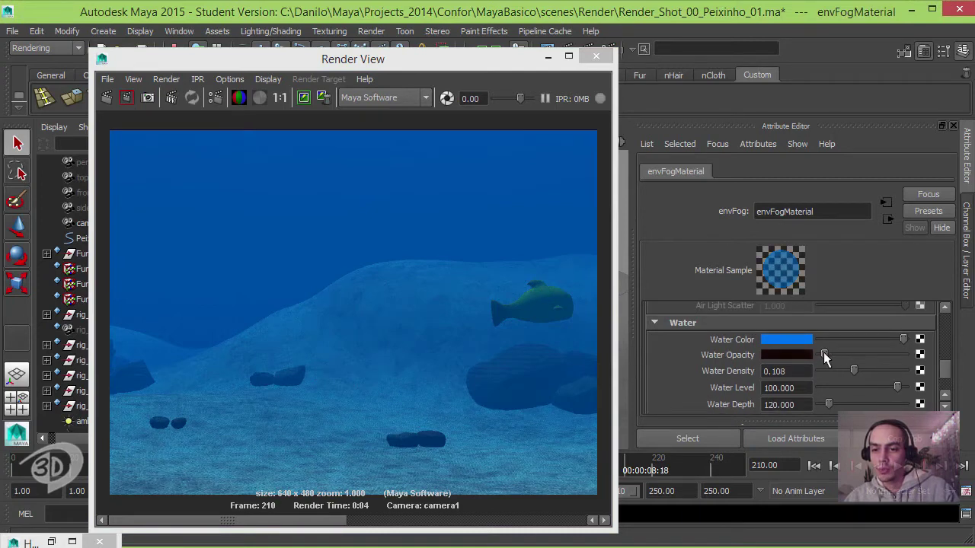
{"action": "left_click", "coordinate": [107, 97]}
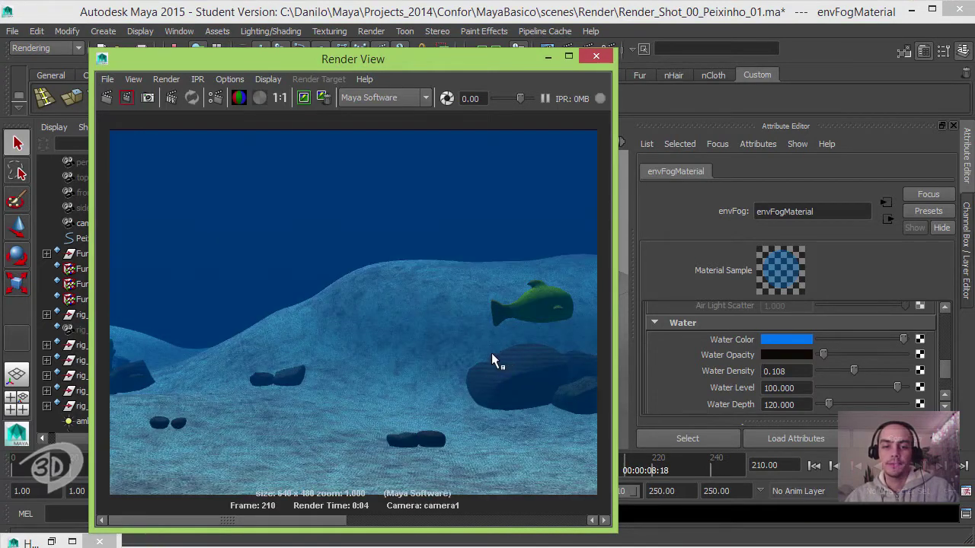
{"action": "left_click", "coordinate": [824, 352]}
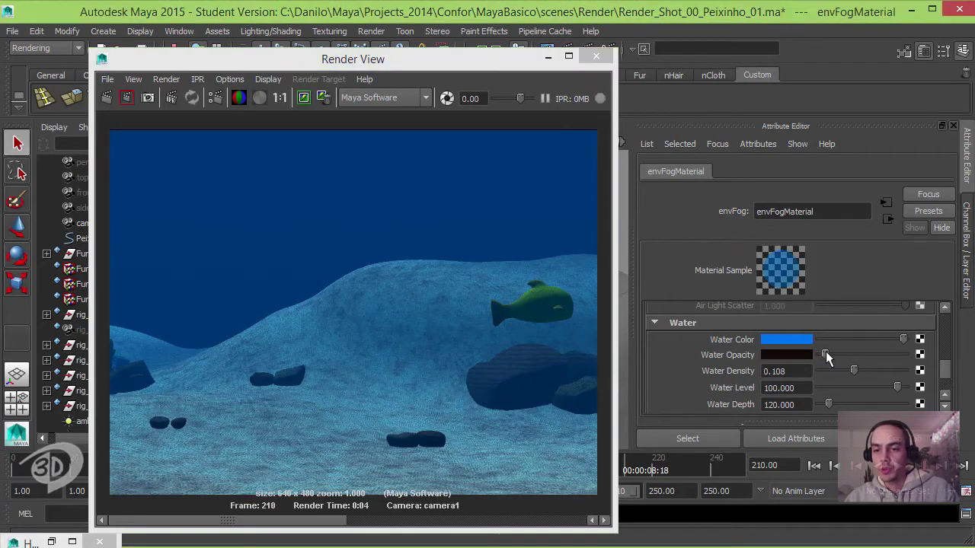
{"action": "left_click_drag", "start_coordinate": [826, 352], "coordinate": [850, 368]}
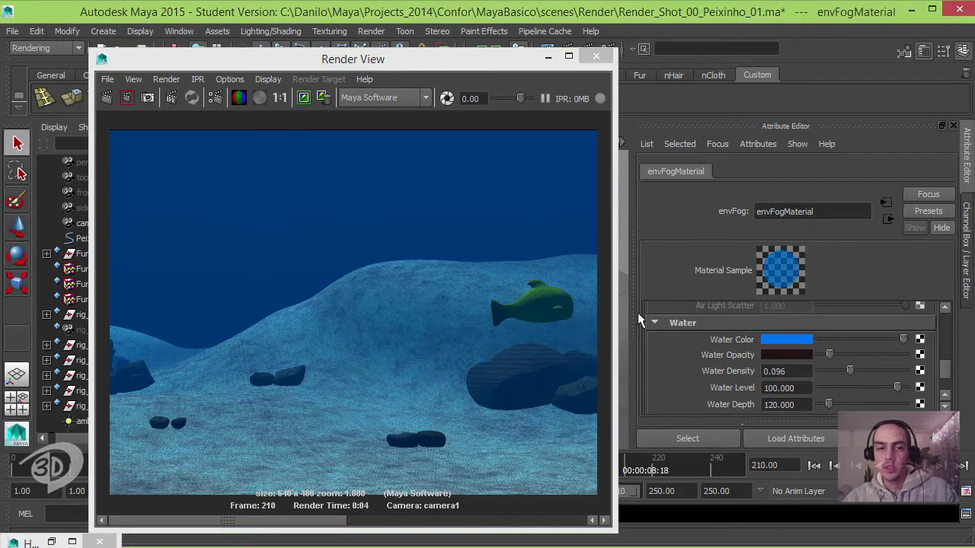
{"action": "left_click", "coordinate": [106, 97]}
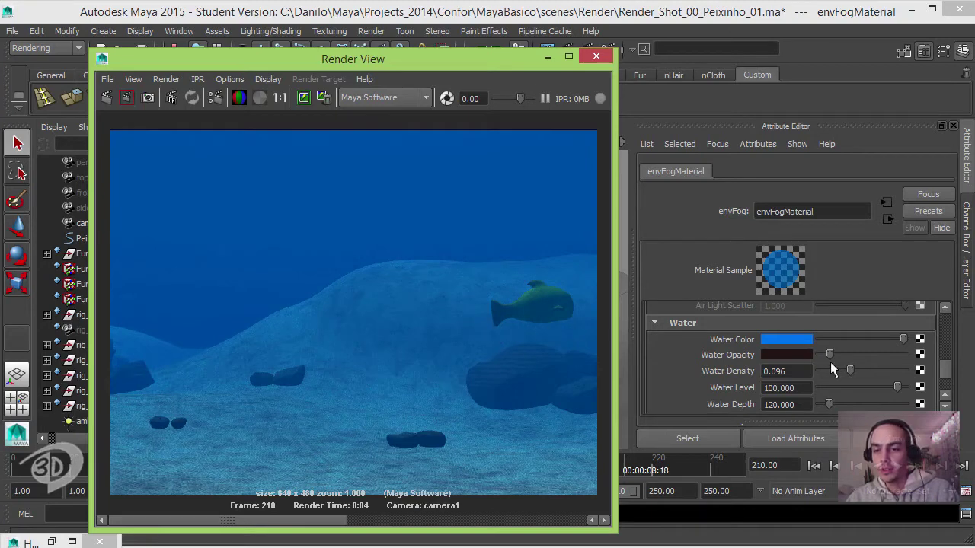
{"action": "left_click", "coordinate": [847, 371]}
{"action": "left_click_drag", "start_coordinate": [847, 370], "coordinate": [844, 371]}
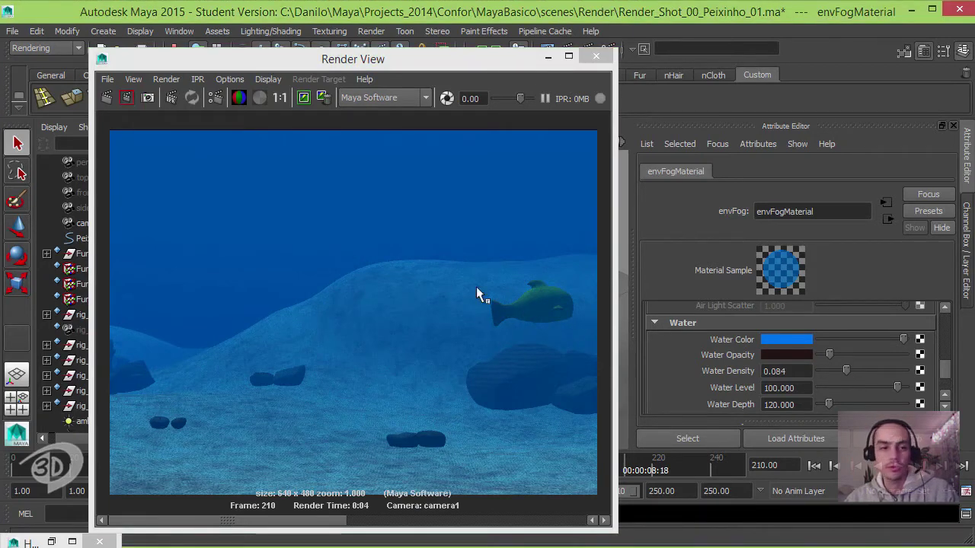
{"action": "left_click", "coordinate": [107, 98]}
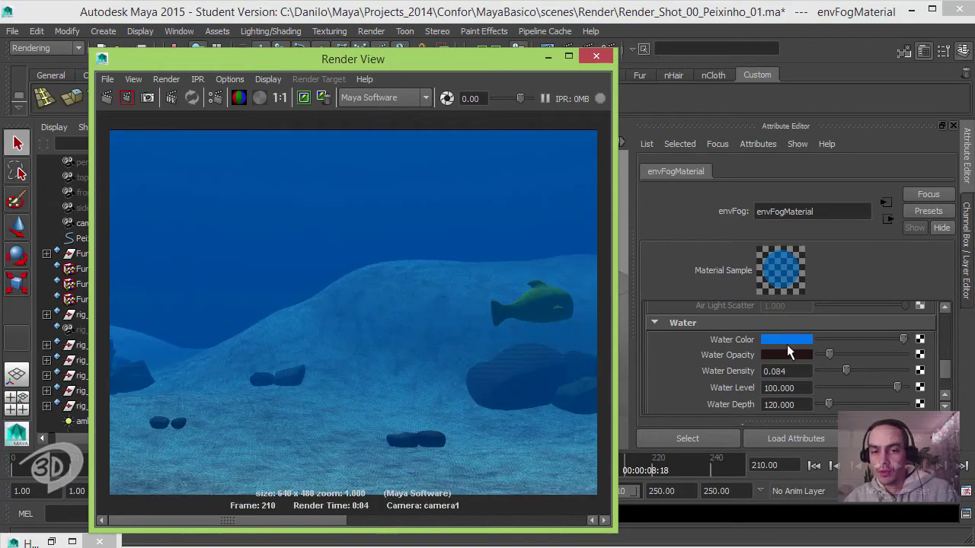
Shift the Water Color hue toward deeper blue (about 222) and re-render
{"action": "left_click", "coordinate": [787, 339]}
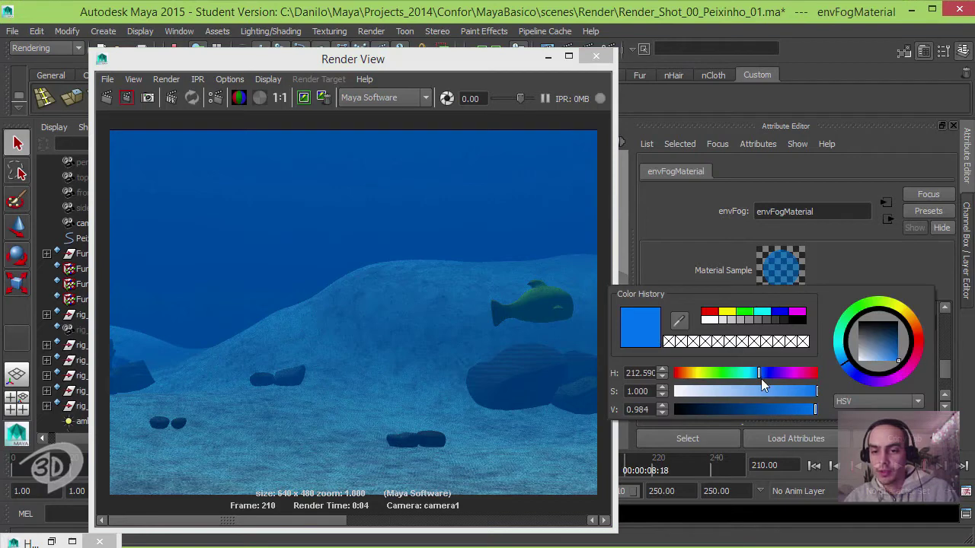
{"action": "left_click", "coordinate": [762, 371]}
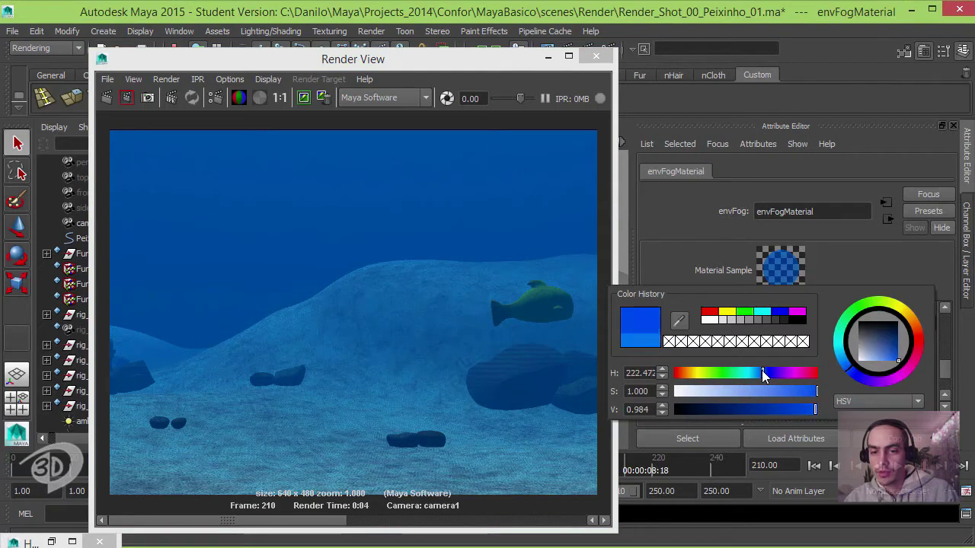
{"action": "left_click", "coordinate": [108, 100]}
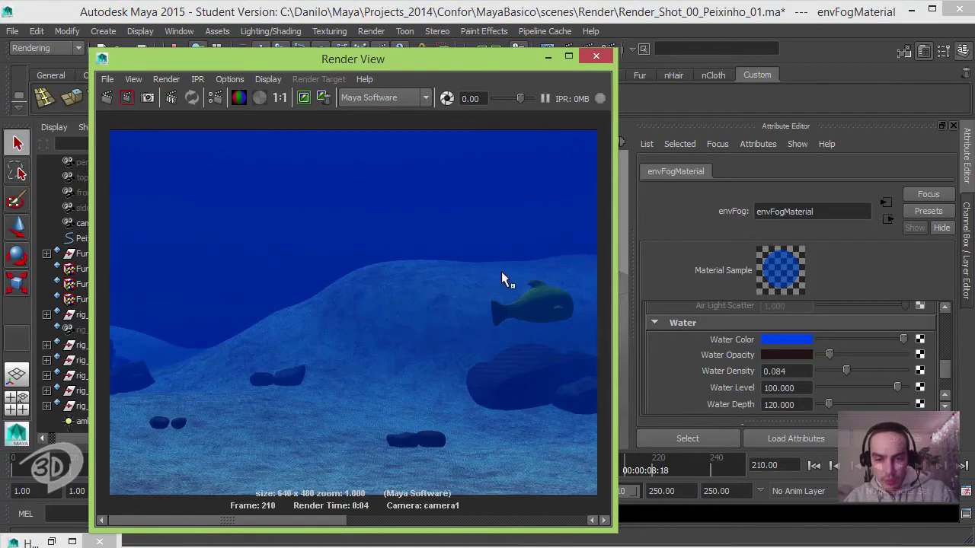
{"action": "left_click", "coordinate": [950, 381]}
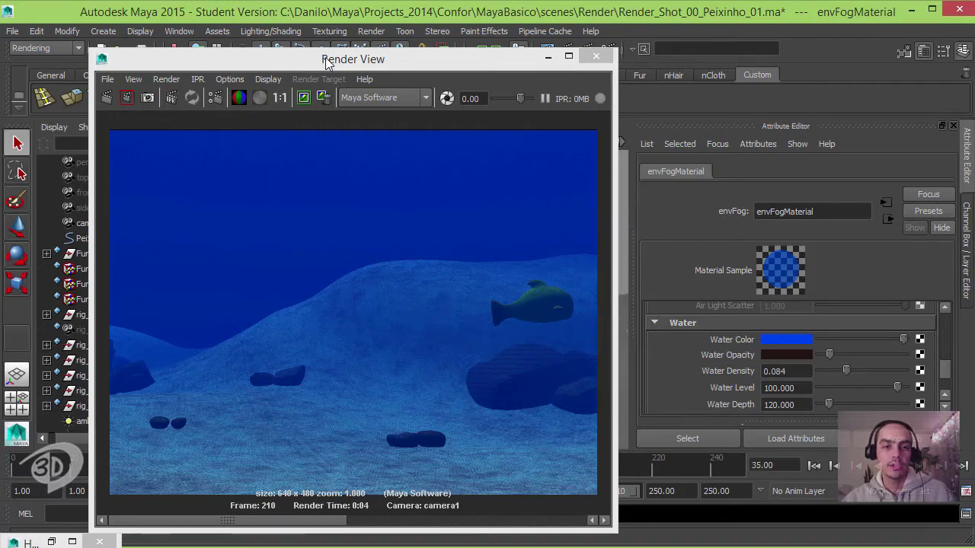
Move to frame 68, render it in Render View, then minimize the Render View
{"action": "left_click_drag", "start_coordinate": [326, 59], "coordinate": [687, 174]}
{"action": "left_click_drag", "start_coordinate": [120, 470], "coordinate": [213, 470]}
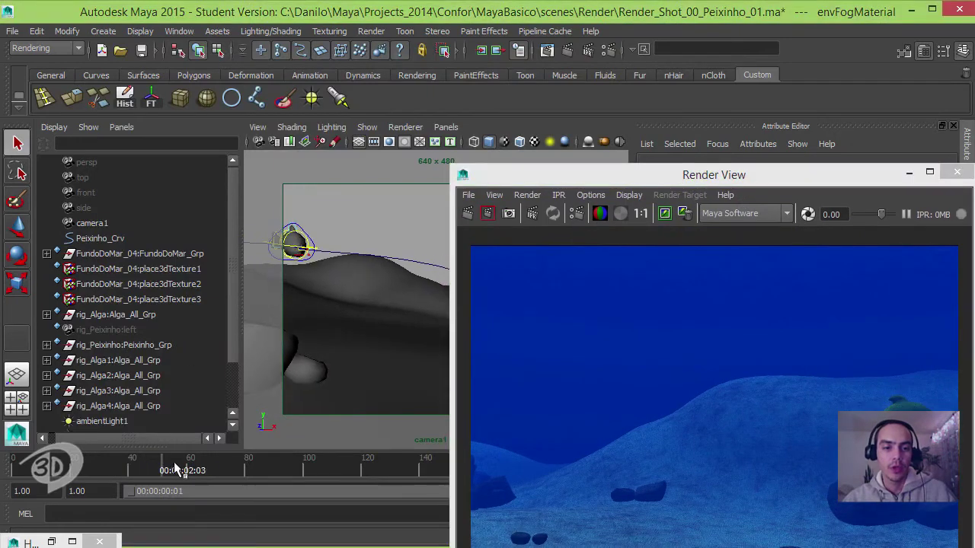
{"action": "mouse_move", "coordinate": [556, 181]}
{"action": "left_mouse_down"}
{"action": "mouse_move", "coordinate": [421, 56]}
{"action": "mouse_move", "coordinate": [395, 47]}
{"action": "left_mouse_up"}
{"action": "left_click", "coordinate": [306, 79]}
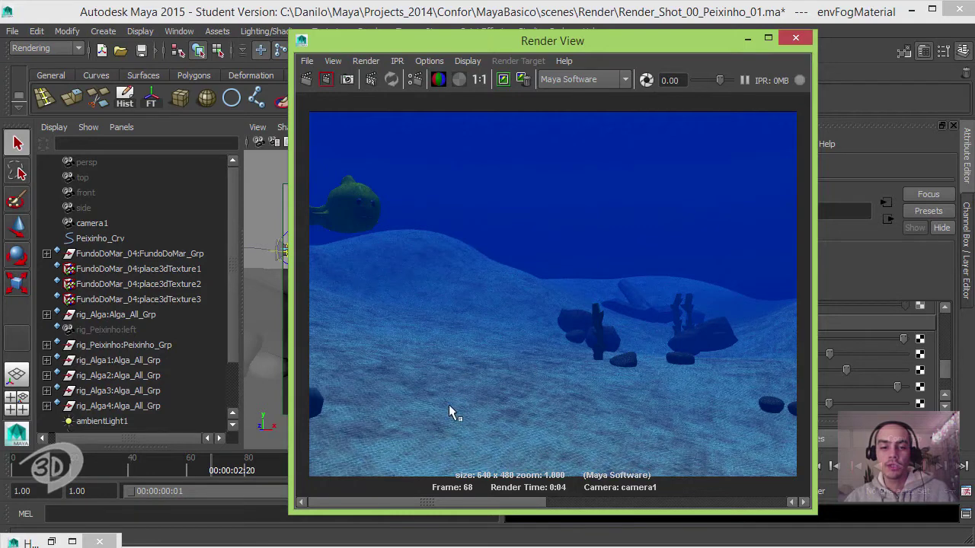
{"action": "scroll", "coordinate": [202, 385], "scroll_direction": "down", "scroll_amount": 2}
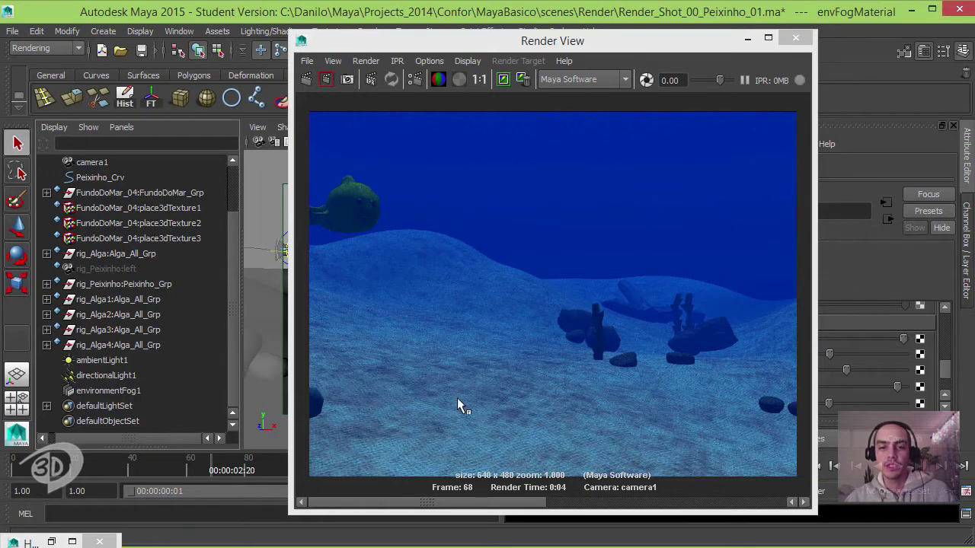
{"action": "left_click", "coordinate": [500, 172]}
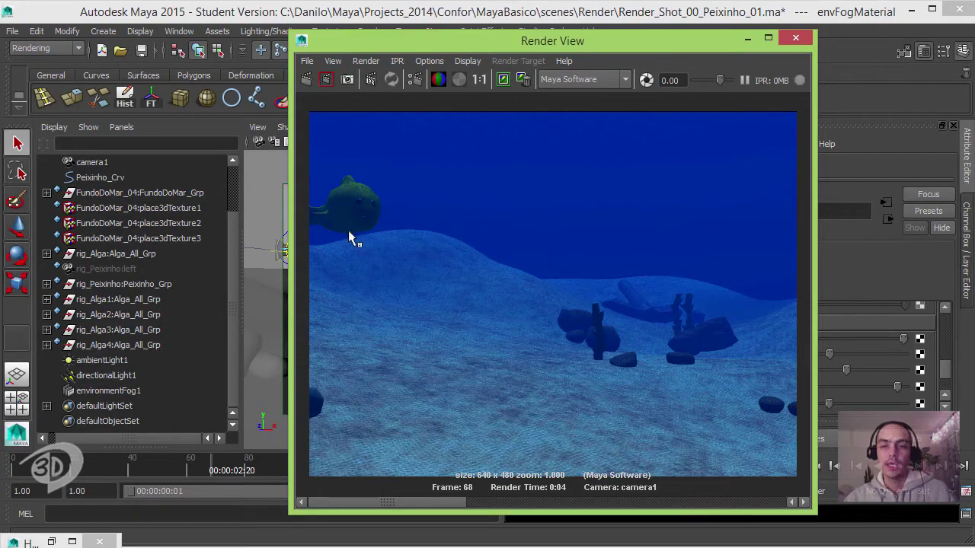
{"action": "left_click", "coordinate": [744, 42]}
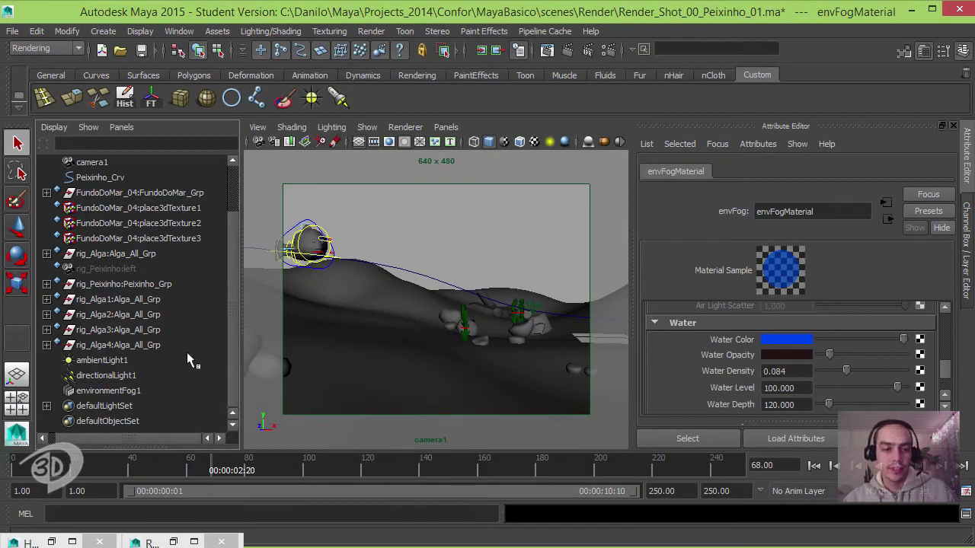
Open directionalLight1's ocean1 texture, enlarge its Scale slightly and re-render frame 68
{"action": "left_click", "coordinate": [126, 375]}
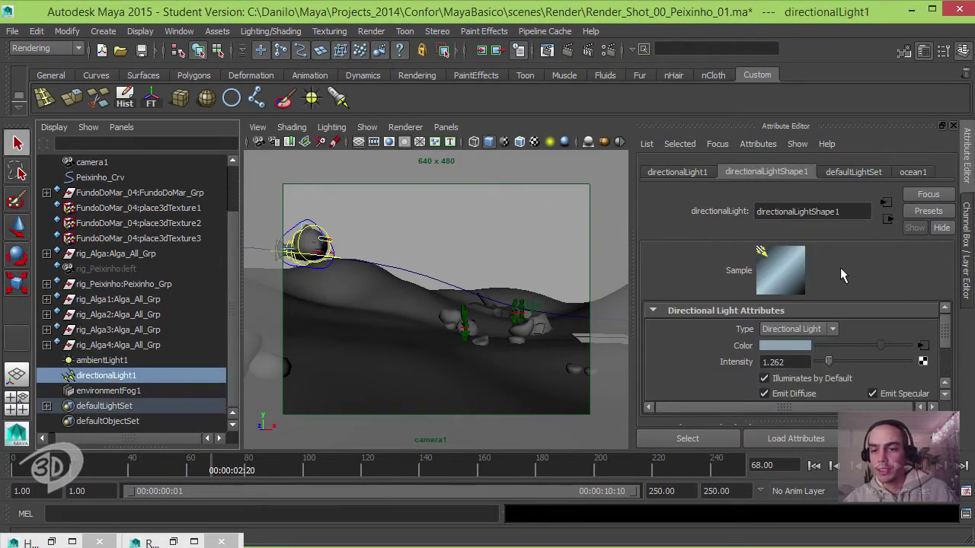
{"action": "left_click", "coordinate": [922, 347]}
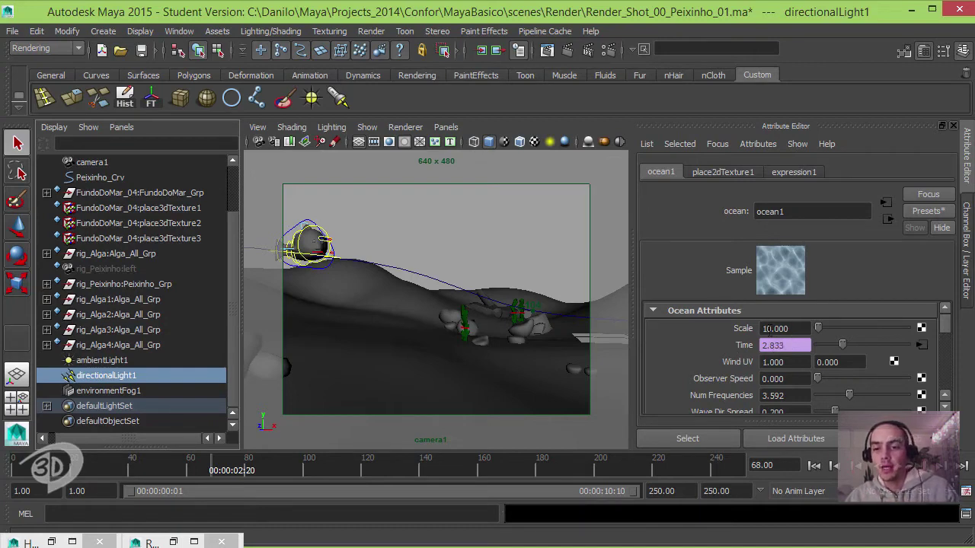
{"action": "mouse_move", "coordinate": [145, 541]}
{"action": "left_click", "coordinate": [171, 540]}
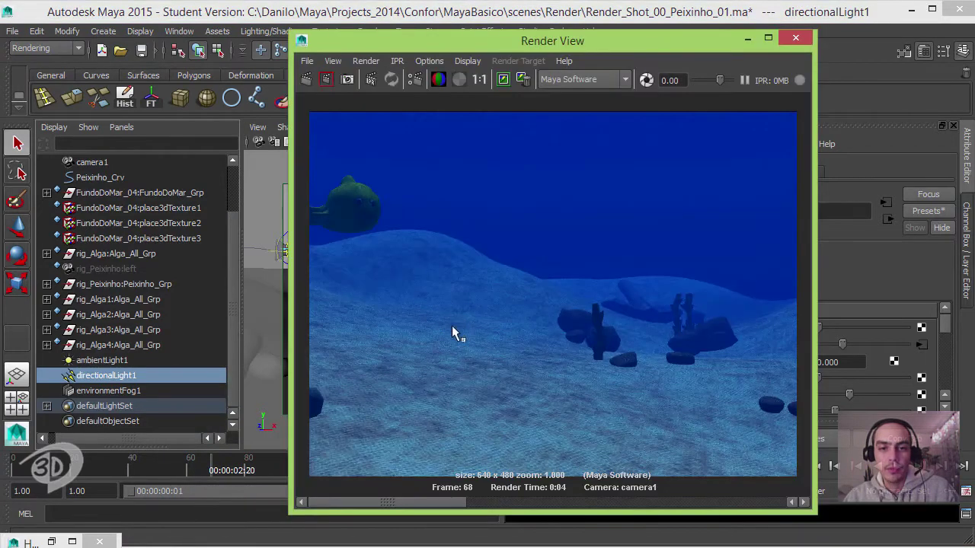
{"action": "left_click_drag", "start_coordinate": [601, 50], "coordinate": [362, 47]}
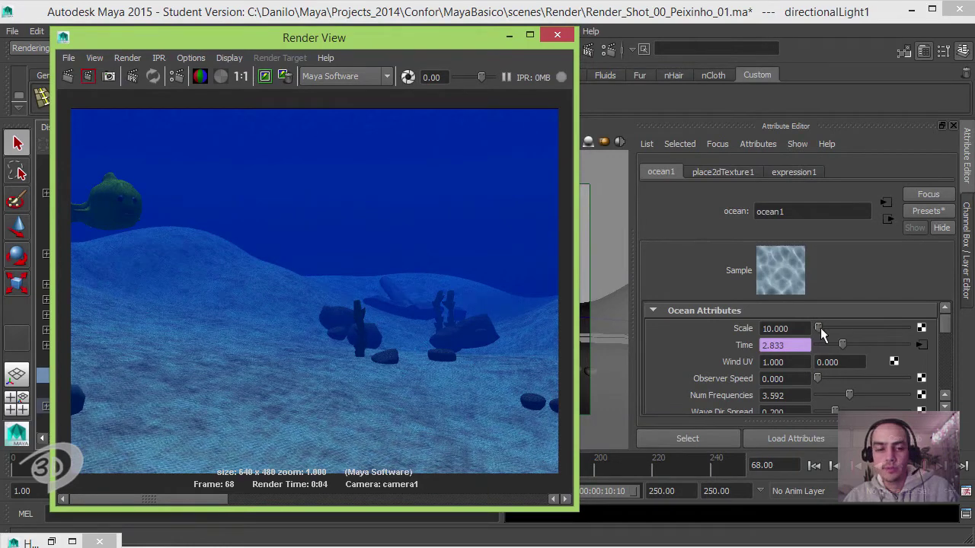
{"action": "left_click_drag", "start_coordinate": [819, 327], "coordinate": [814, 335]}
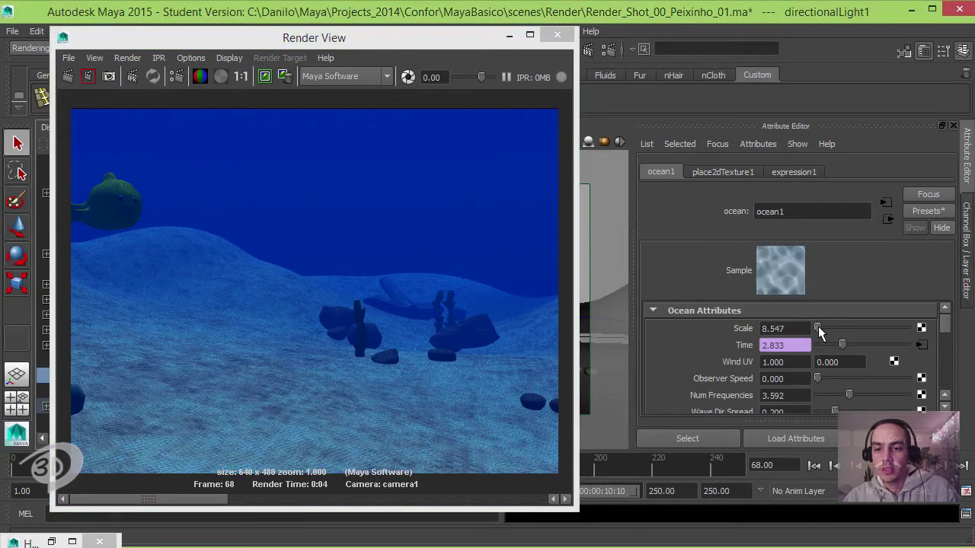
{"action": "left_click", "coordinate": [68, 76]}
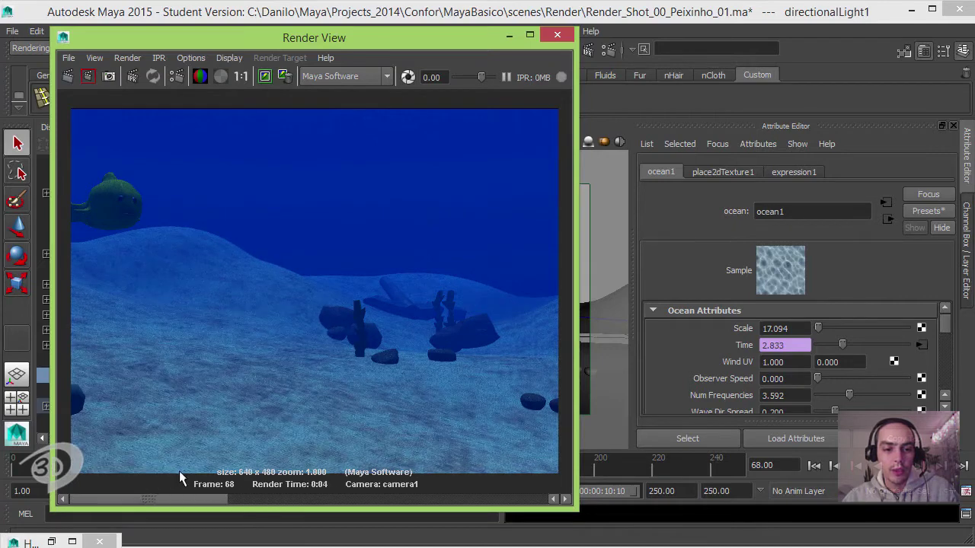
Set the ocean Scale to 1.000, re-render, and compare with the earlier caustic-free render
{"action": "left_click", "coordinate": [784, 329]}
{"action": "double_click", "coordinate": [785, 328]}
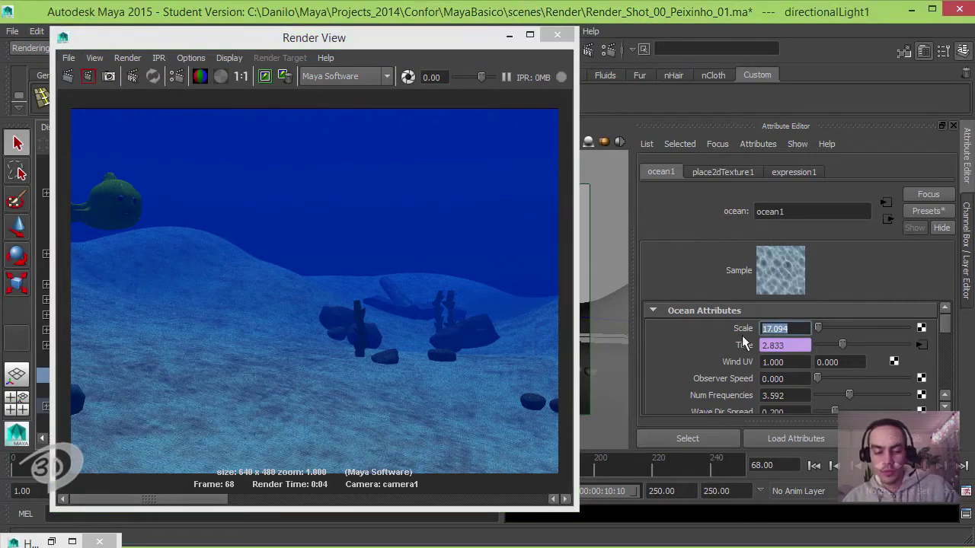
{"action": "type", "text": "1"}
{"action": "key", "text": "Return"}
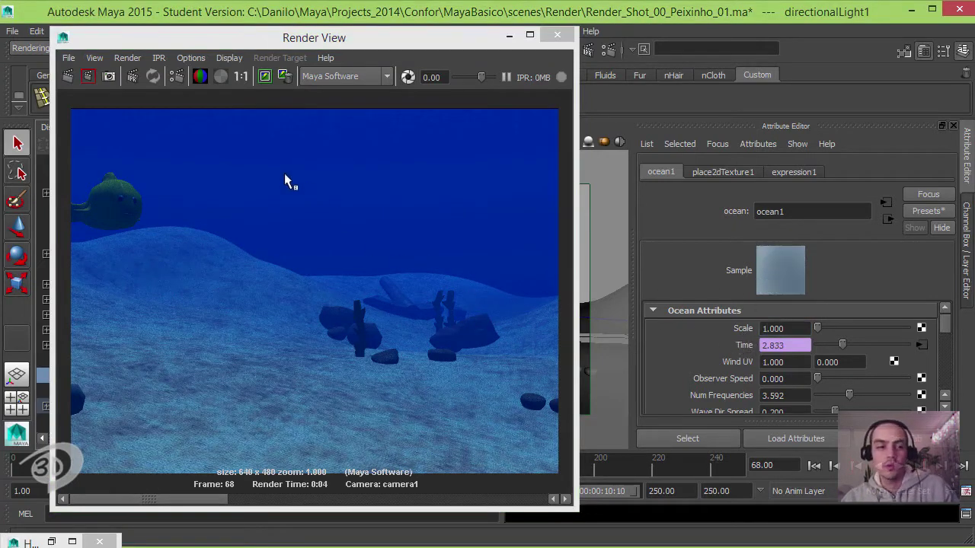
{"action": "left_click", "coordinate": [68, 77]}
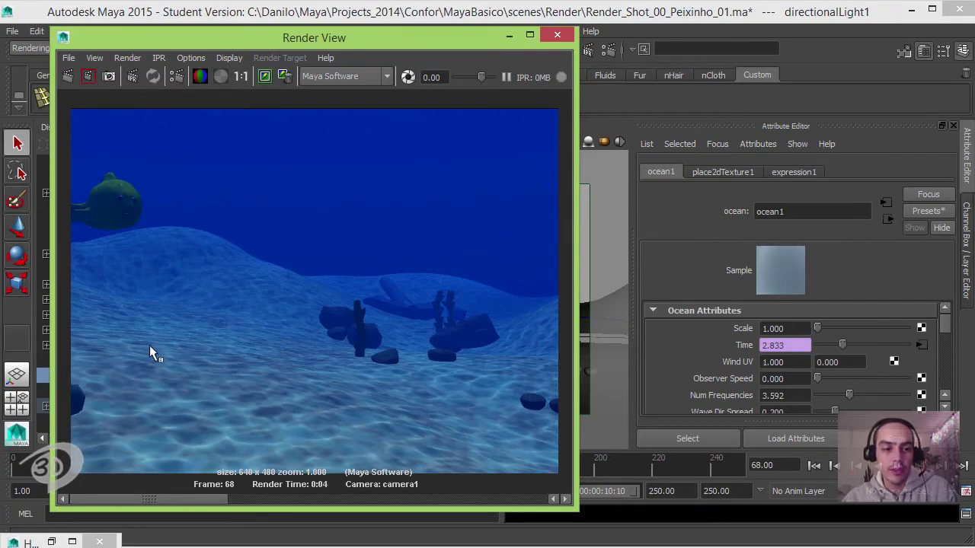
{"action": "left_click", "coordinate": [277, 501]}
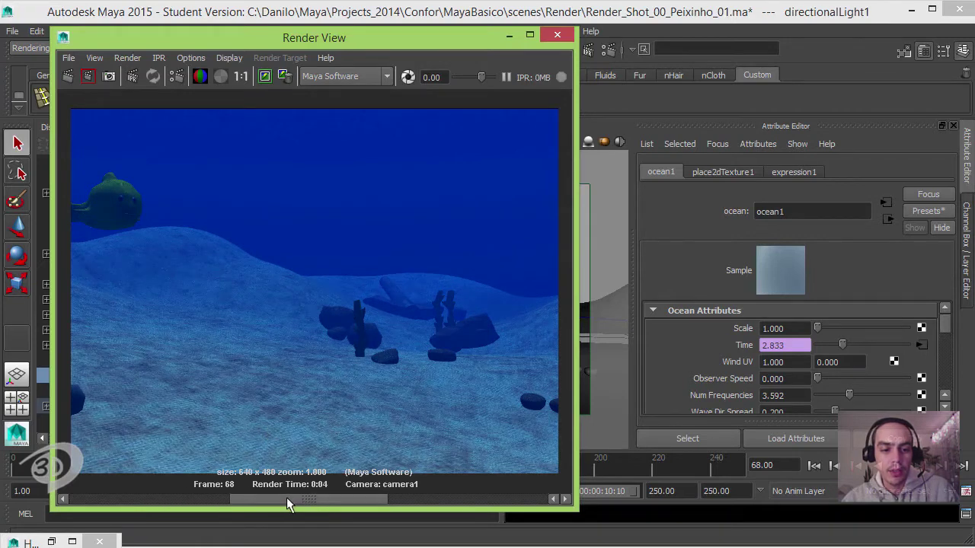
{"action": "left_click", "coordinate": [161, 499]}
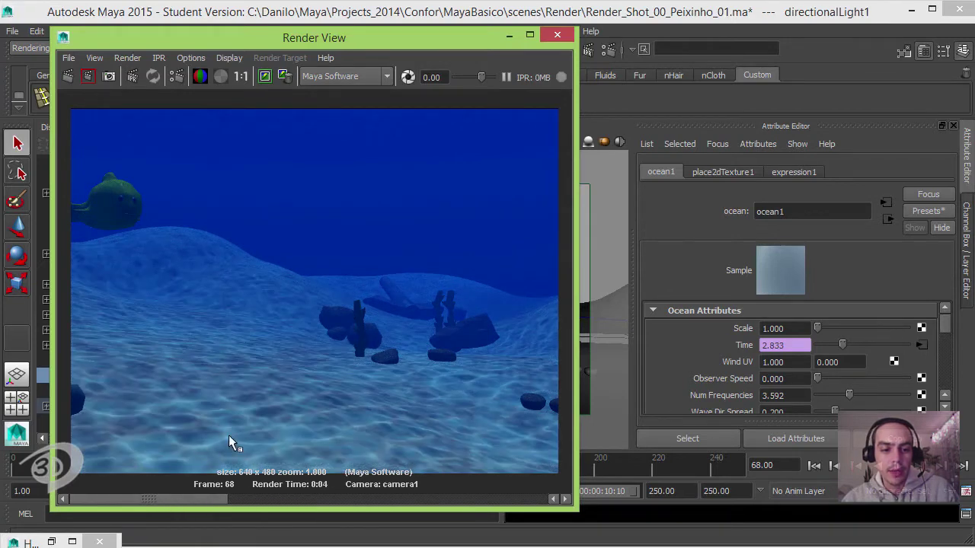
Set the ocean Scale to 0.500 and re-render frame 68
{"action": "double_click", "coordinate": [777, 328]}
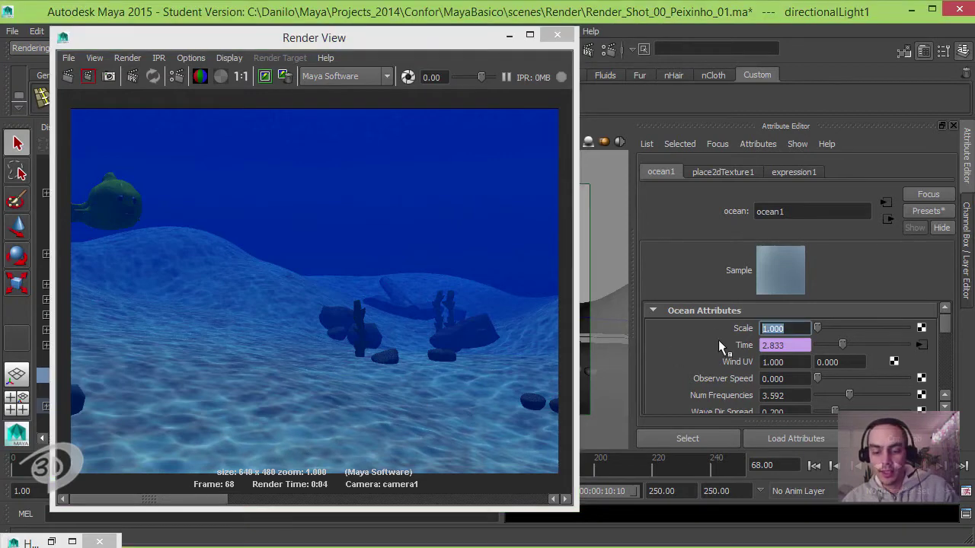
{"action": "key", "text": "BackSpace"}
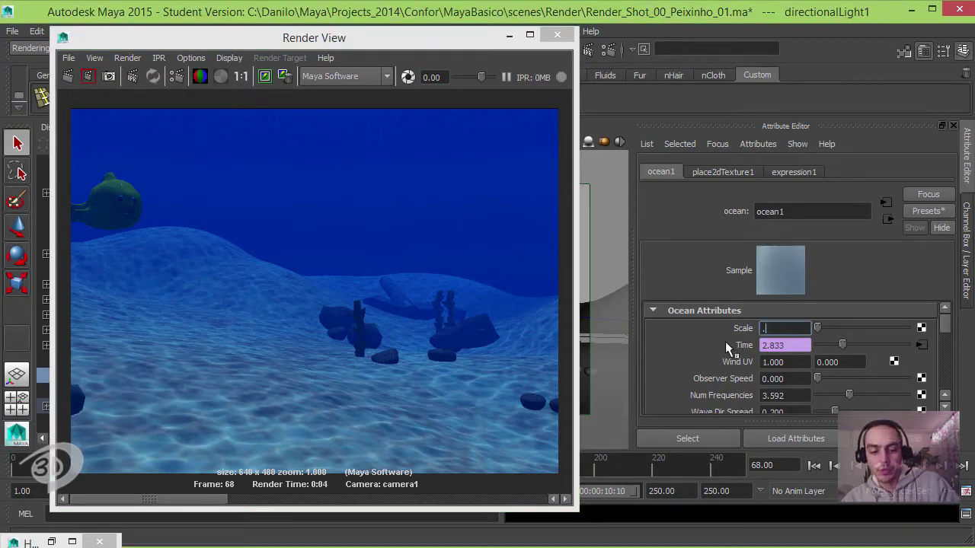
{"action": "type", "text": "5"}
{"action": "key", "text": "Return"}
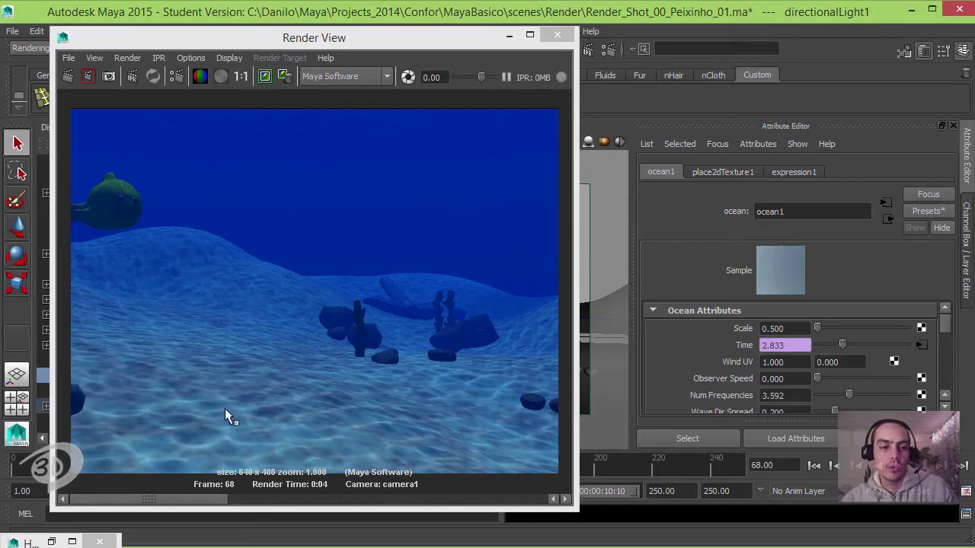
{"action": "left_click", "coordinate": [268, 77]}
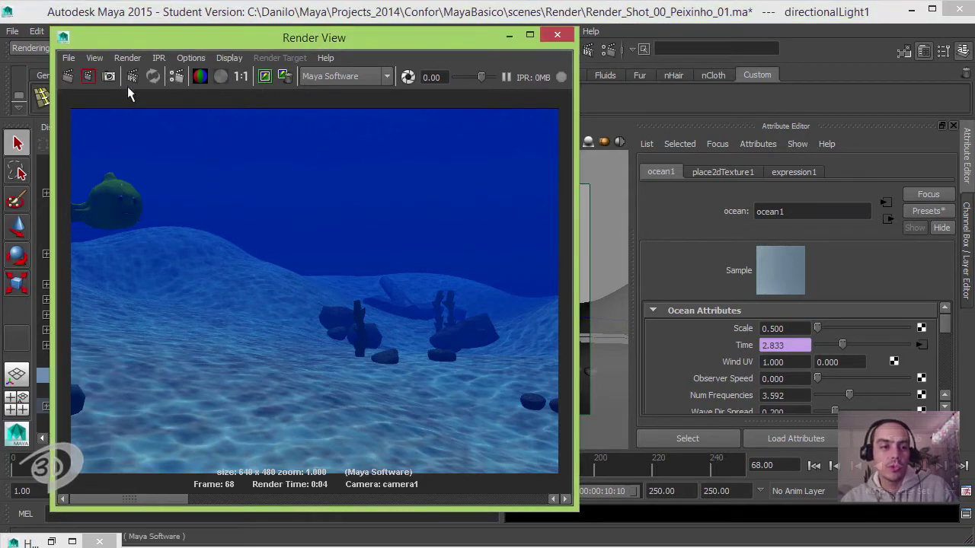
{"action": "left_click", "coordinate": [67, 77]}
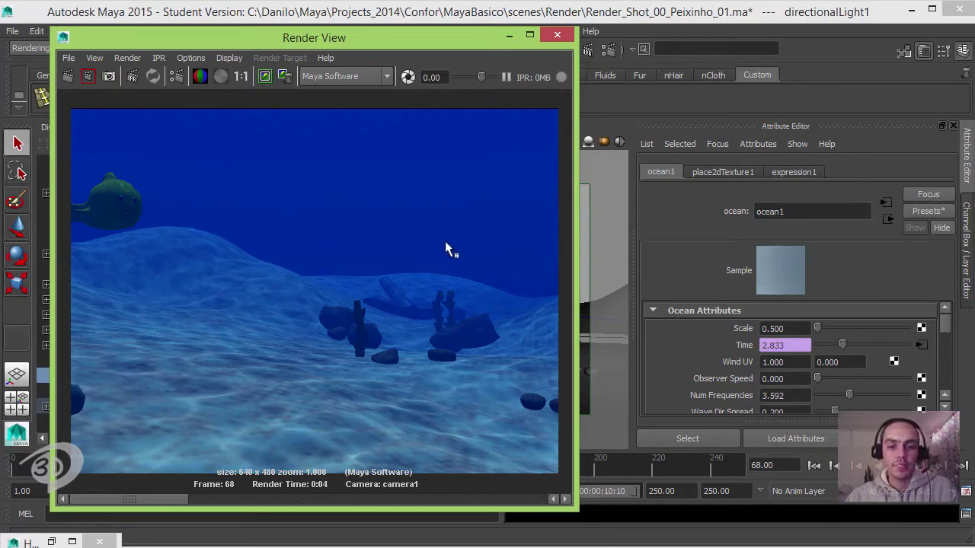
Move the Render View aside and advance the timeline to frame 195
{"action": "mouse_move", "coordinate": [468, 47]}
{"action": "left_mouse_down"}
{"action": "mouse_move", "coordinate": [707, 70]}
{"action": "mouse_move", "coordinate": [681, 72]}
{"action": "left_mouse_up"}
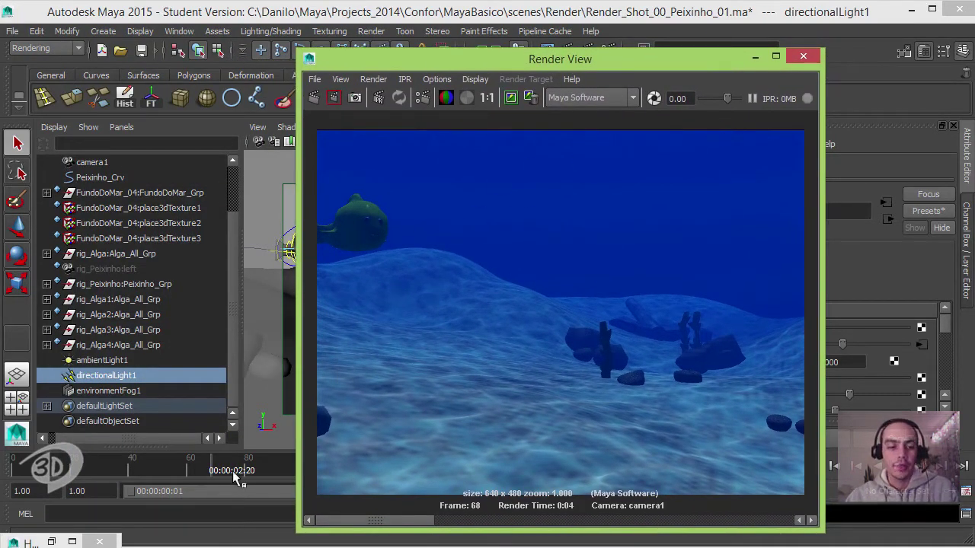
{"action": "left_click_drag", "start_coordinate": [524, 68], "coordinate": [686, 82]}
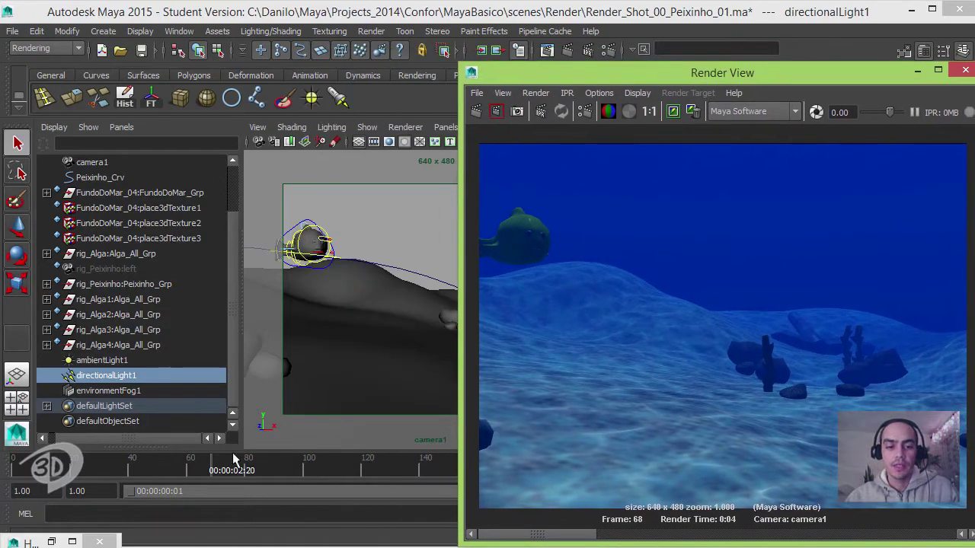
{"action": "left_click_drag", "start_coordinate": [264, 463], "coordinate": [407, 466]}
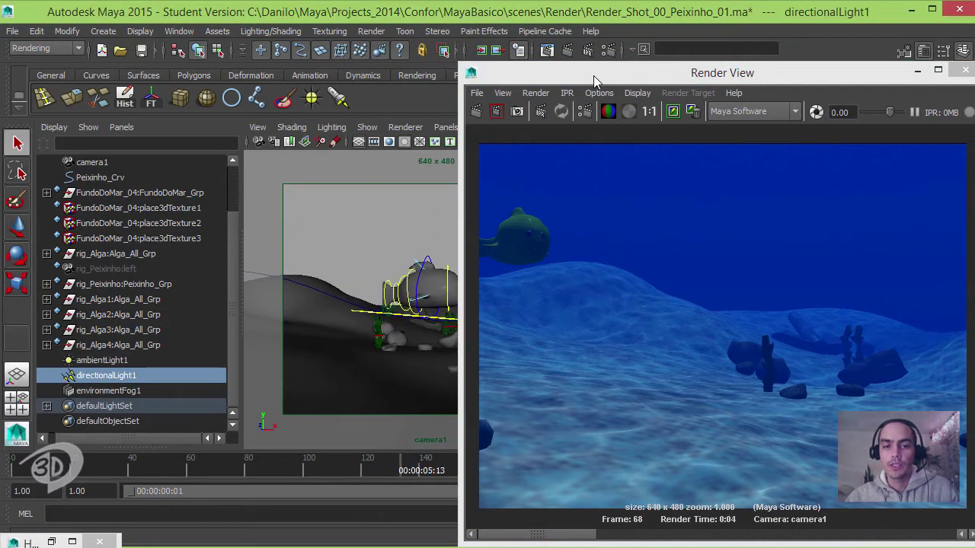
{"action": "left_click_drag", "start_coordinate": [593, 76], "coordinate": [315, 41]}
Render frame 195 through camera1, then minimize the Render View
{"action": "left_click", "coordinate": [201, 77]}
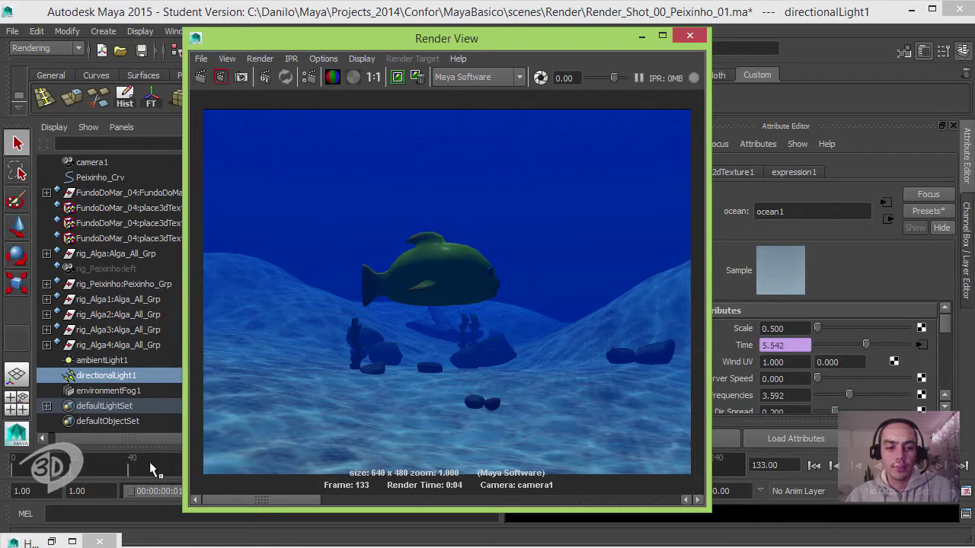
{"action": "left_click_drag", "start_coordinate": [473, 39], "coordinate": [284, 42]}
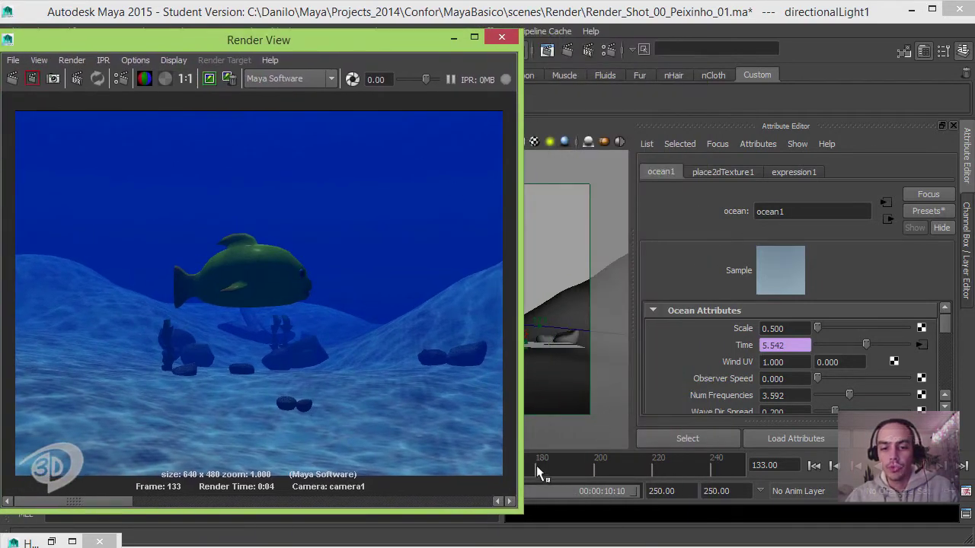
{"action": "left_click_drag", "start_coordinate": [536, 465], "coordinate": [581, 463]}
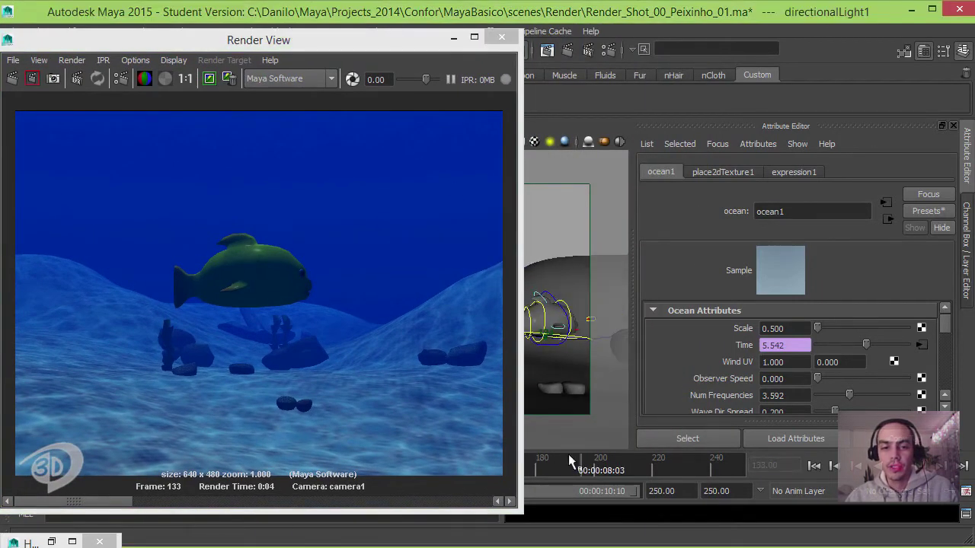
{"action": "left_click", "coordinate": [12, 79]}
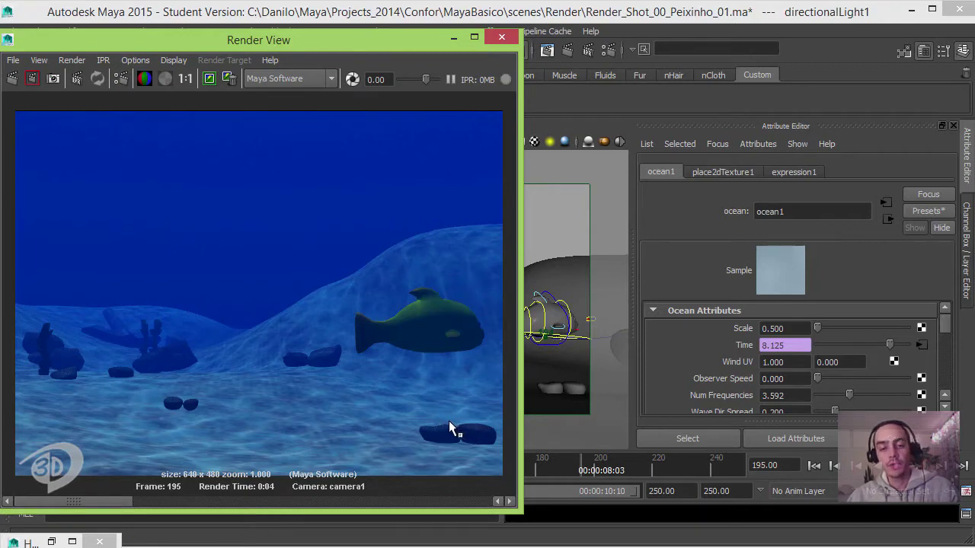
{"action": "left_click", "coordinate": [454, 38]}
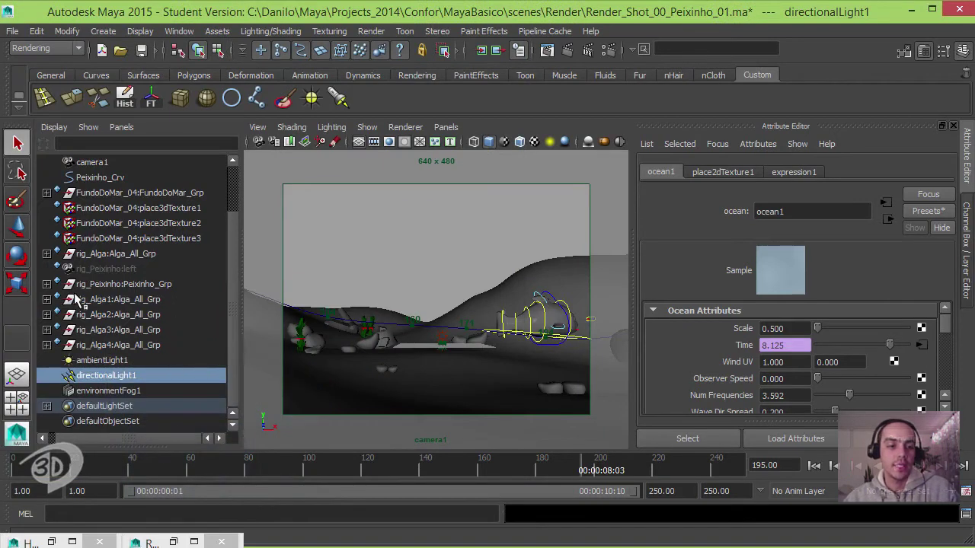
Select the fish body mesh Corpo_Geo under rig_Peixinho in the Outliner
{"action": "left_click", "coordinate": [46, 284]}
{"action": "left_click", "coordinate": [62, 299]}
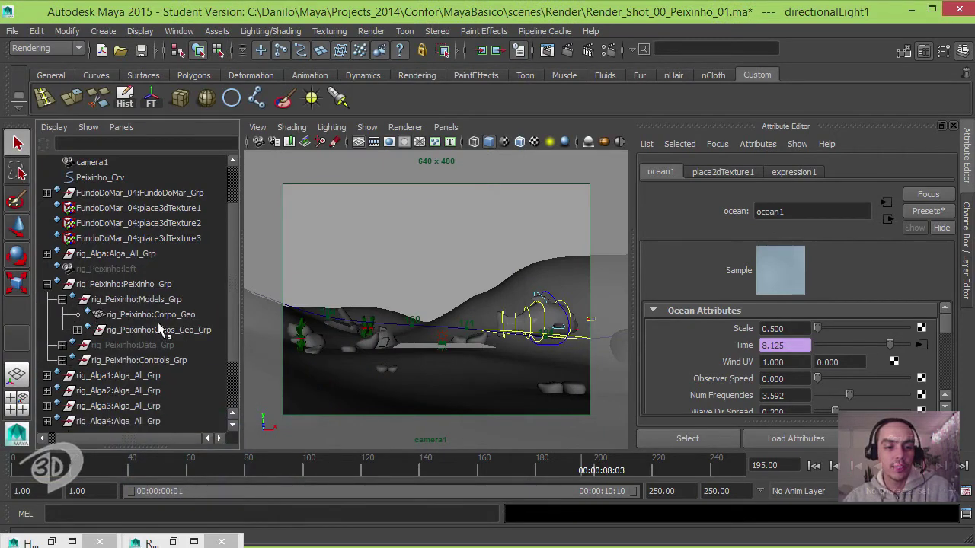
{"action": "left_click", "coordinate": [158, 315]}
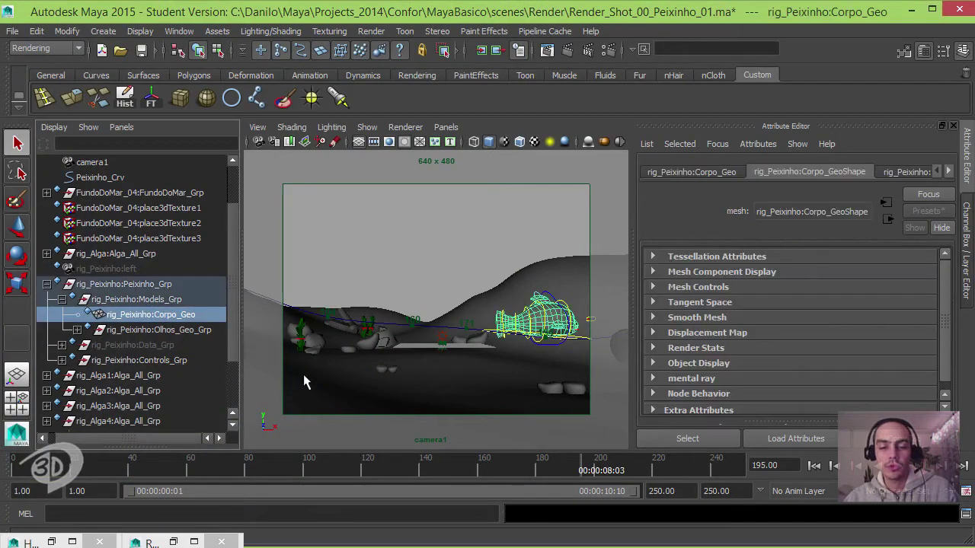
Apply Polygons Mesh > Smooth to Corpo_Geo, deselect, and restore the Render View
{"action": "left_click", "coordinate": [69, 48]}
{"action": "left_click", "coordinate": [53, 71]}
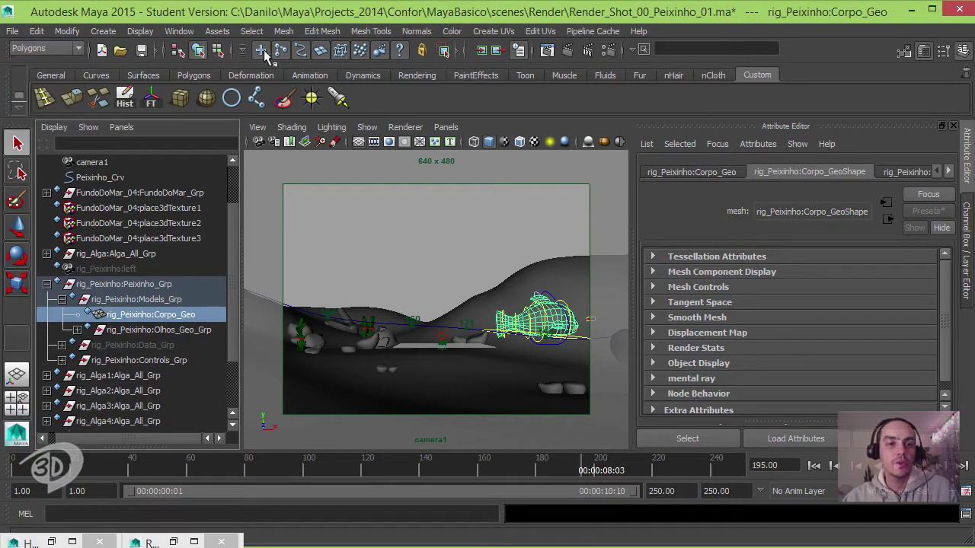
{"action": "left_click", "coordinate": [312, 32]}
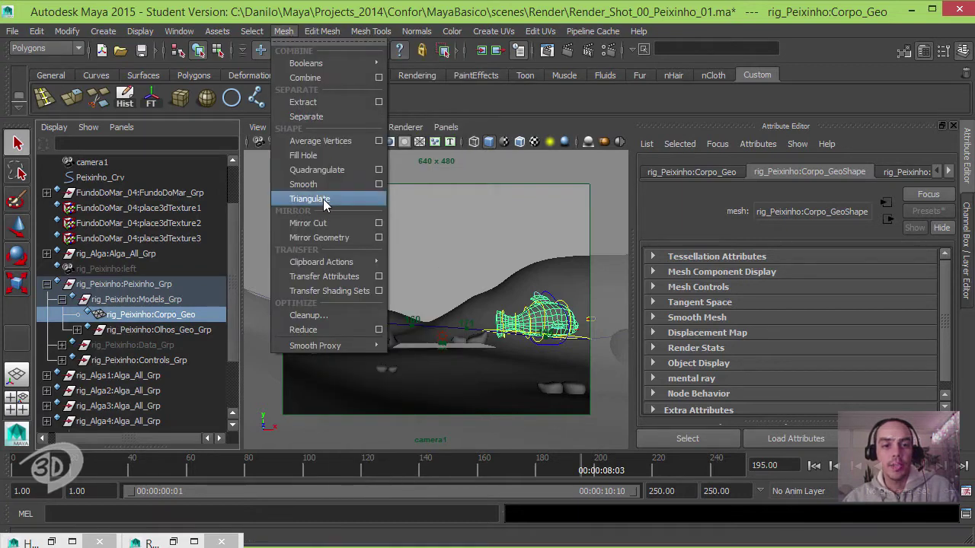
{"action": "left_click", "coordinate": [325, 189]}
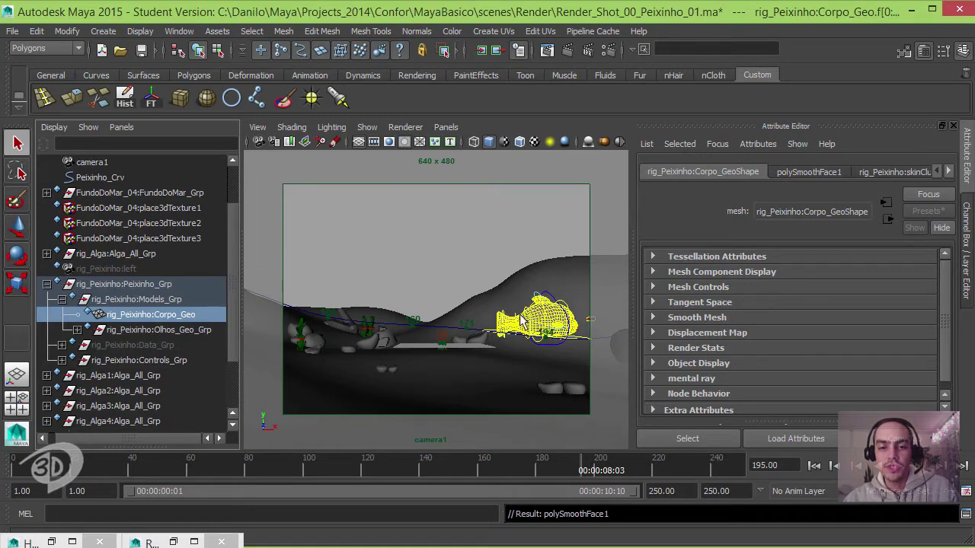
{"action": "left_click", "coordinate": [488, 234]}
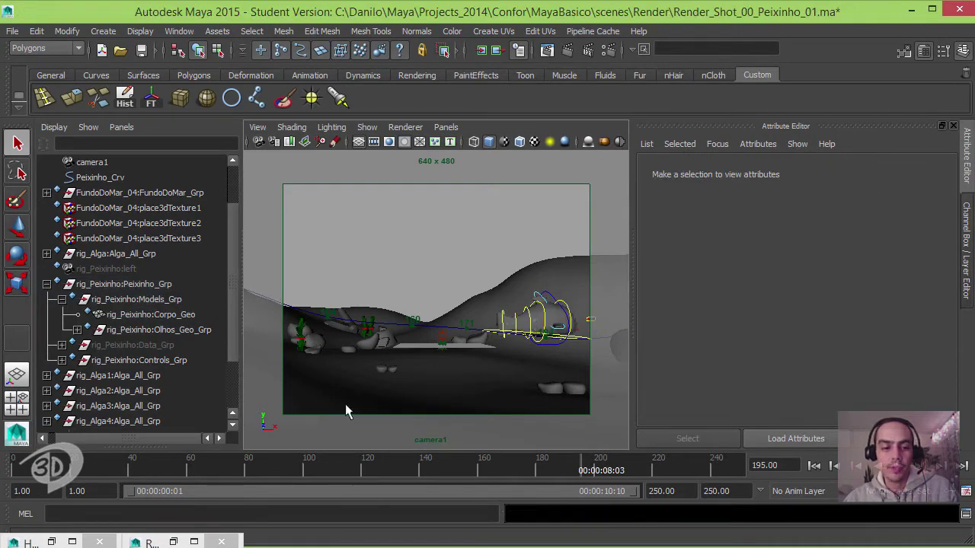
{"action": "left_click", "coordinate": [174, 542]}
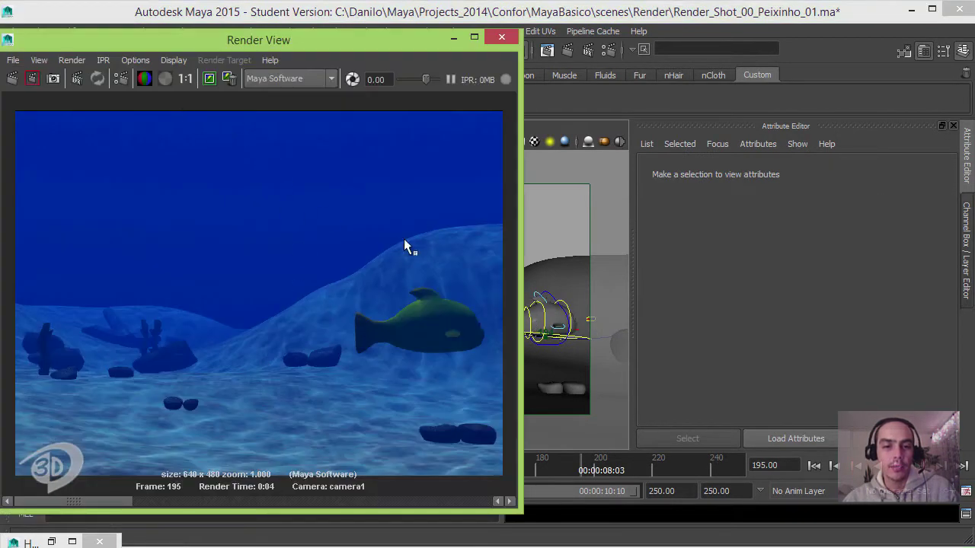
Keep the previous image and re-render frame 195 with the smoothed fish
{"action": "left_click_drag", "start_coordinate": [351, 46], "coordinate": [511, 41]}
{"action": "left_click", "coordinate": [369, 74]}
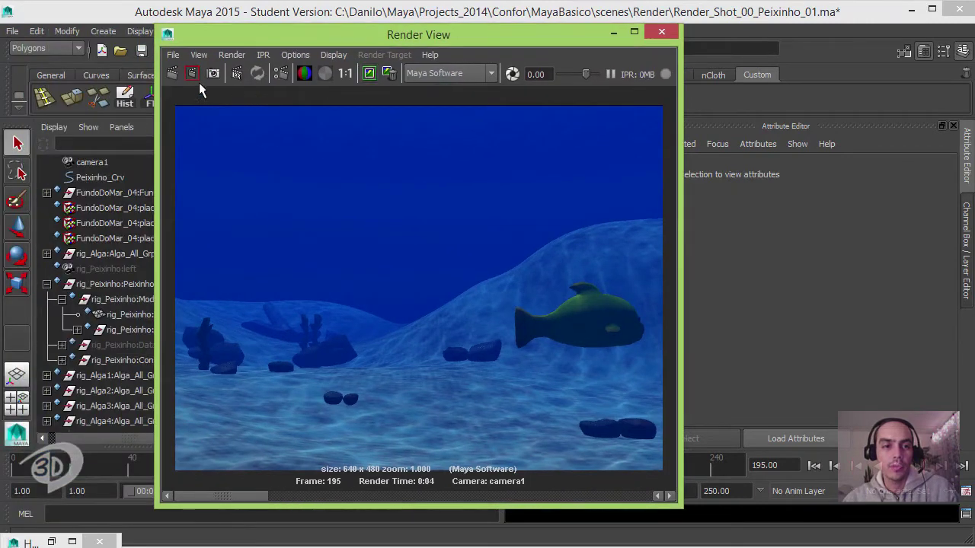
{"action": "left_click", "coordinate": [173, 73]}
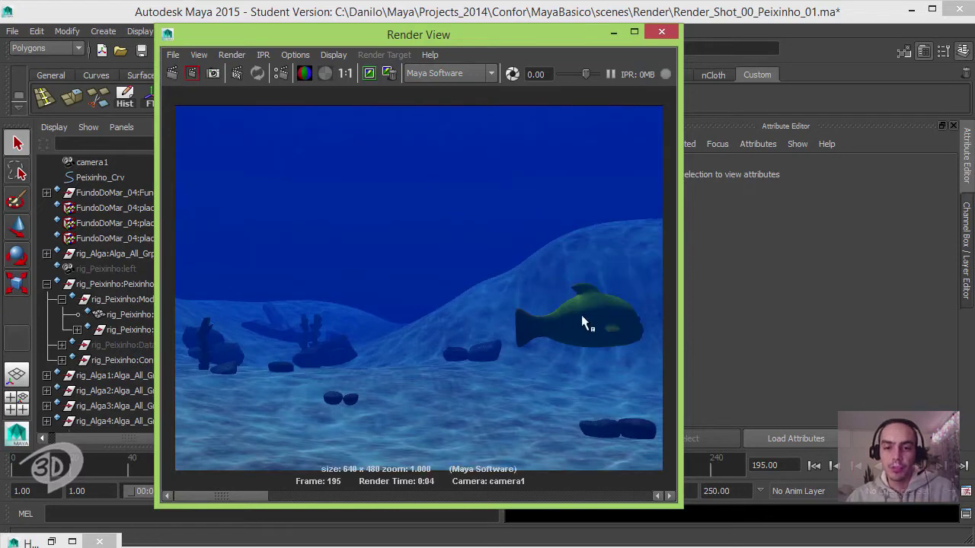
Zoom into and pan around the fish in the render, then close the Render View
{"action": "left_click_drag", "start_coordinate": [247, 494], "coordinate": [311, 492]}
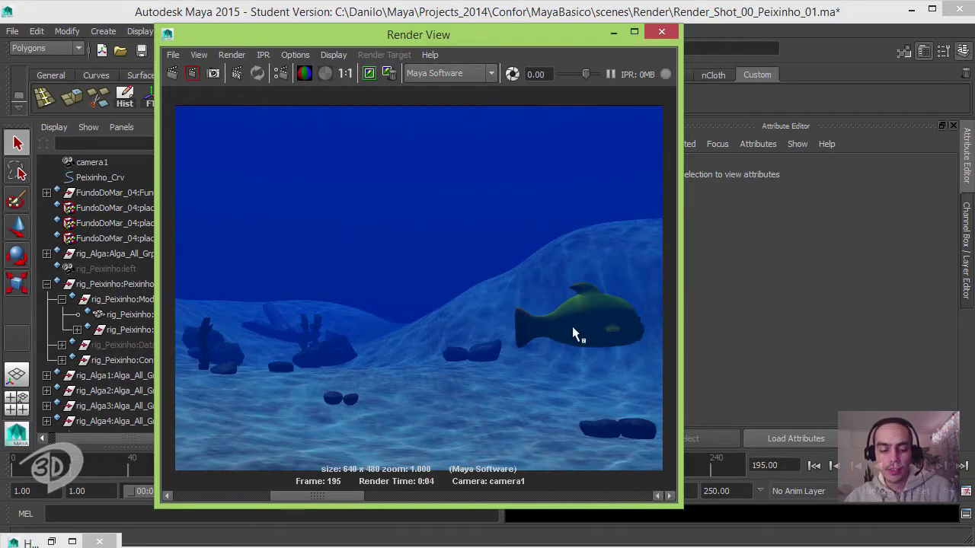
{"action": "scroll", "coordinate": [579, 342], "scroll_direction": "up", "scroll_amount": 4}
{"action": "scroll", "coordinate": [592, 290], "scroll_direction": "up", "scroll_amount": 3}
{"action": "scroll", "coordinate": [577, 256], "scroll_direction": "up", "scroll_amount": 4}
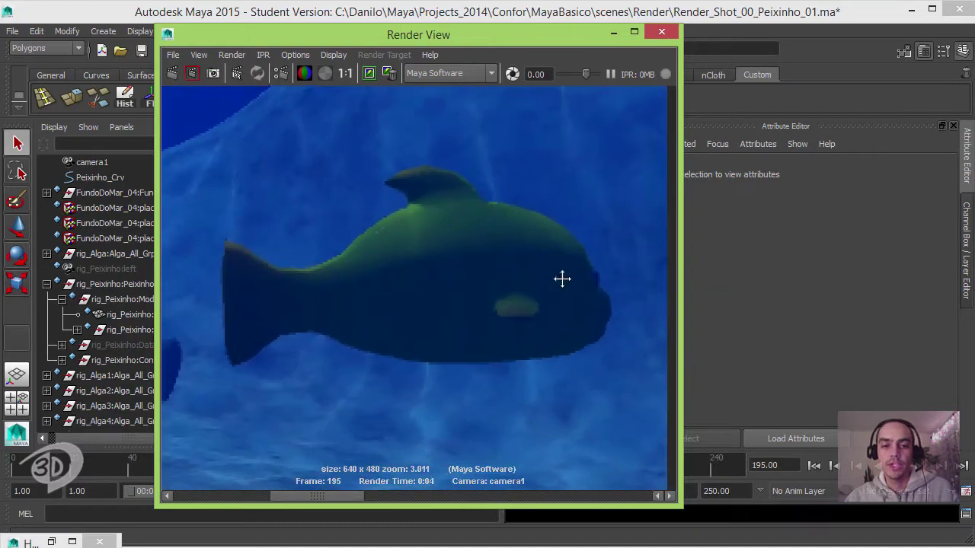
{"action": "scroll", "coordinate": [601, 290], "scroll_direction": "up", "scroll_amount": 3}
{"action": "middle_click_drag", "start_coordinate": [634, 296], "coordinate": [625, 300], "text": "alt"}
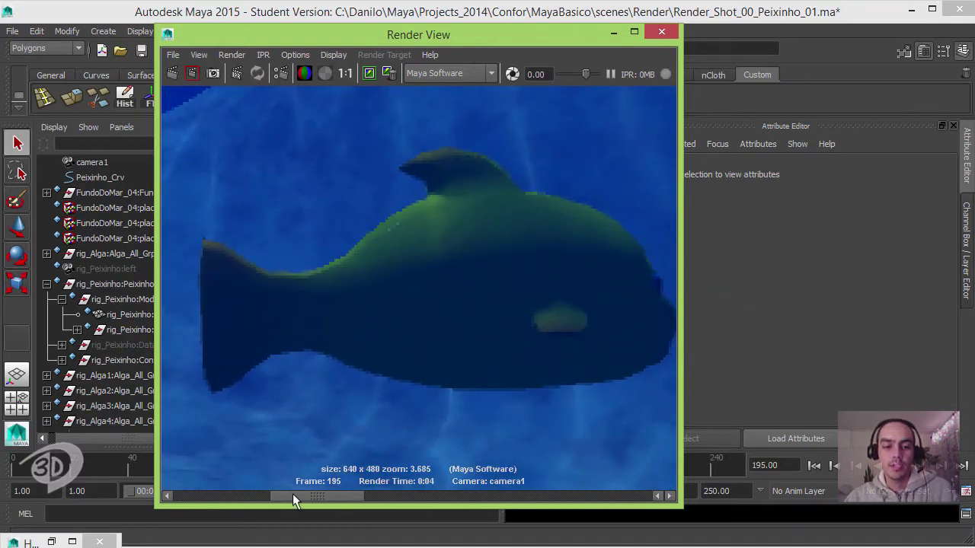
{"action": "left_click_drag", "start_coordinate": [295, 496], "coordinate": [205, 497]}
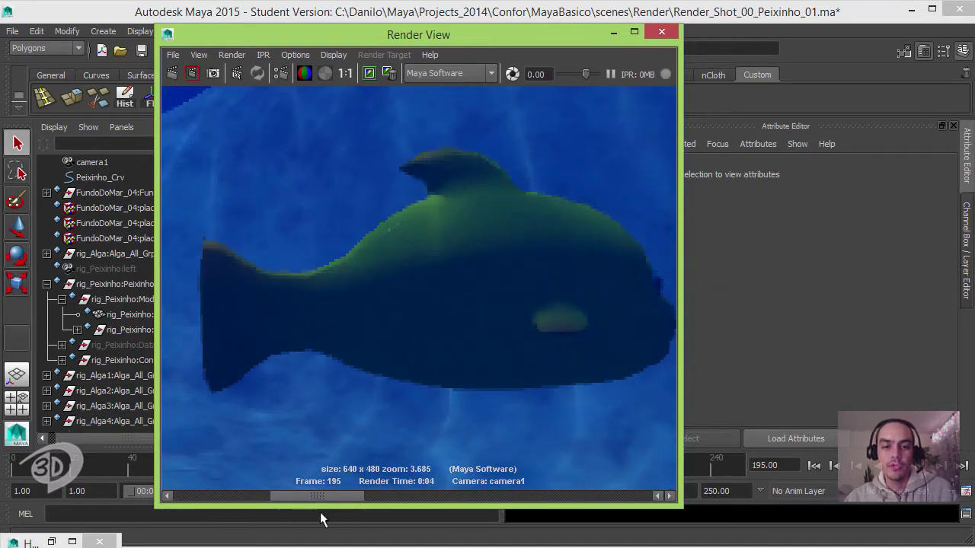
{"action": "left_click_drag", "start_coordinate": [320, 513], "coordinate": [212, 502]}
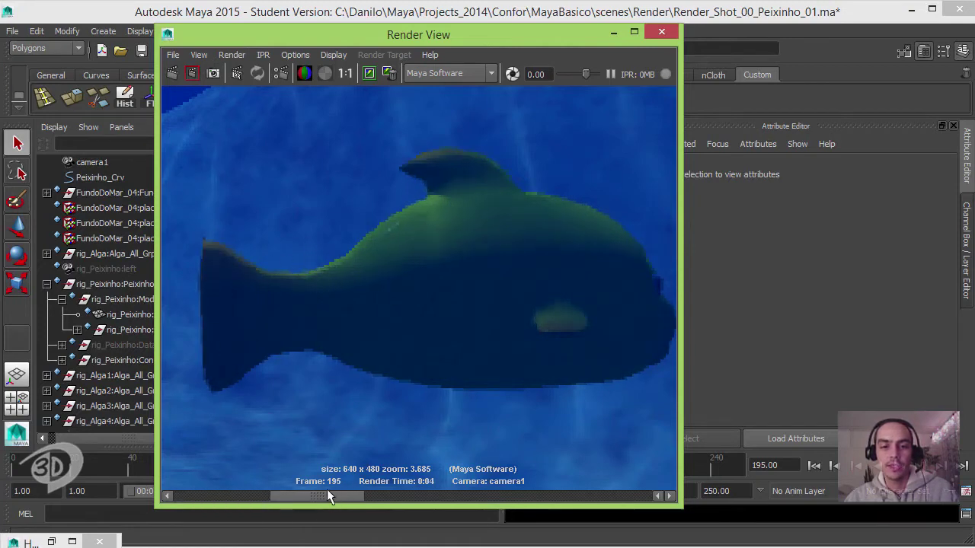
{"action": "left_click", "coordinate": [661, 32]}
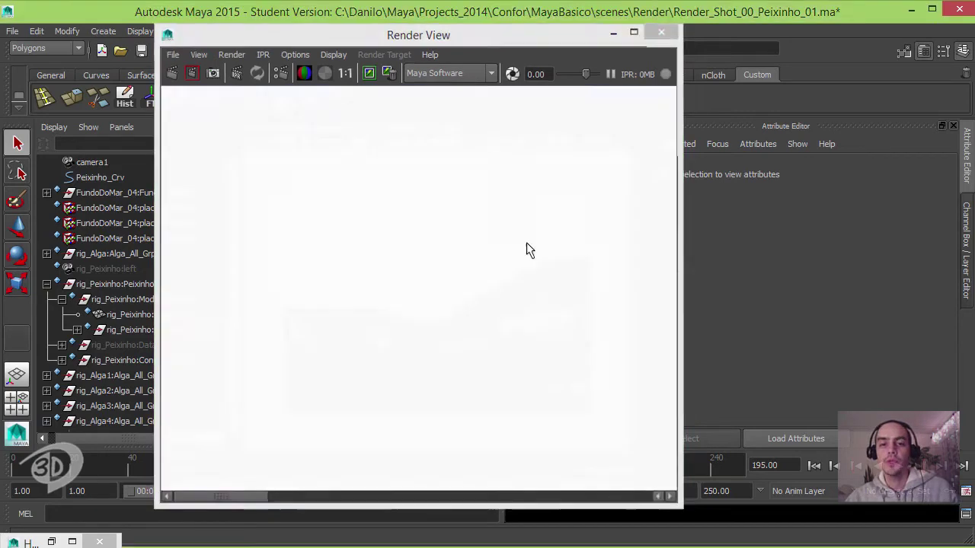
Return to frame 1, save Render_Shot_00_Peixinho_01.ma, and show the Channel Box / Layer Editor
{"action": "left_click", "coordinate": [813, 465]}
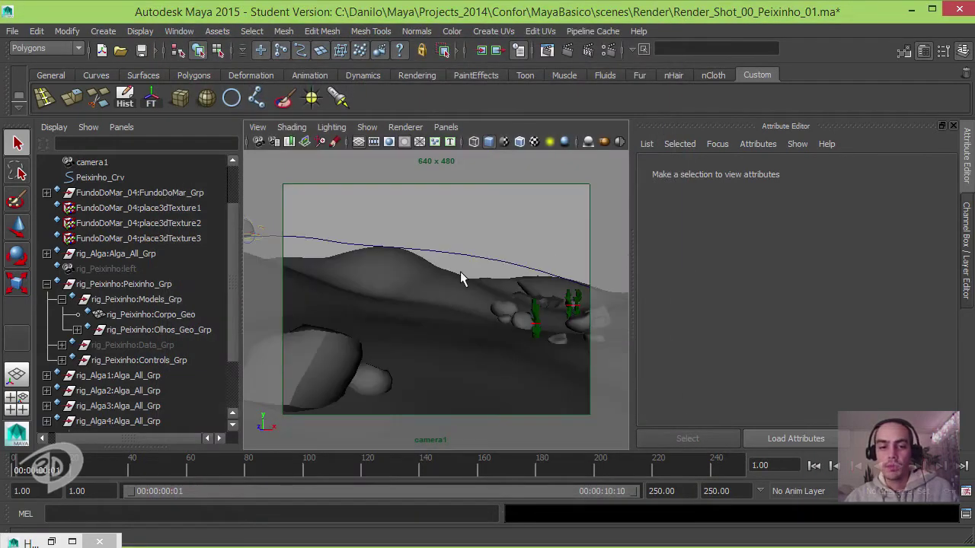
{"action": "left_click", "coordinate": [140, 50]}
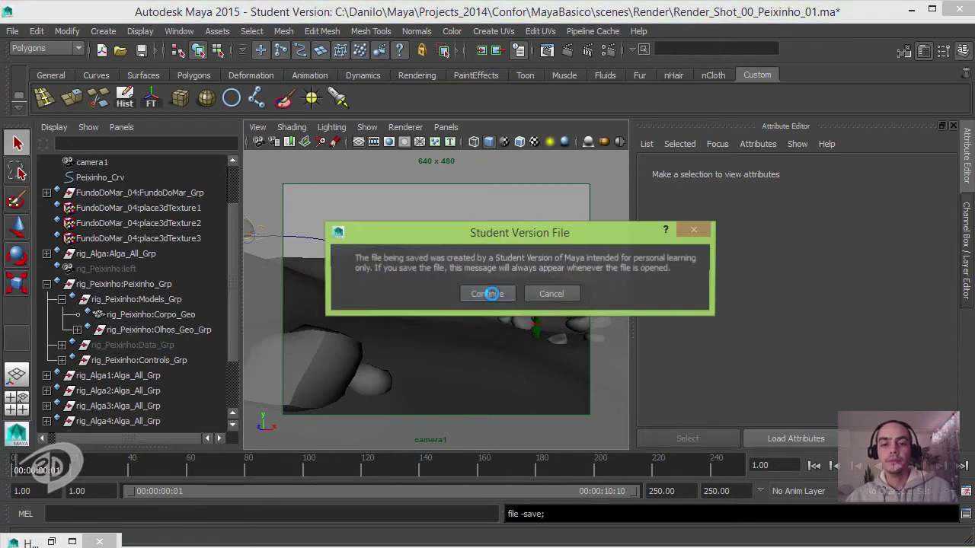
{"action": "left_click", "coordinate": [488, 294]}
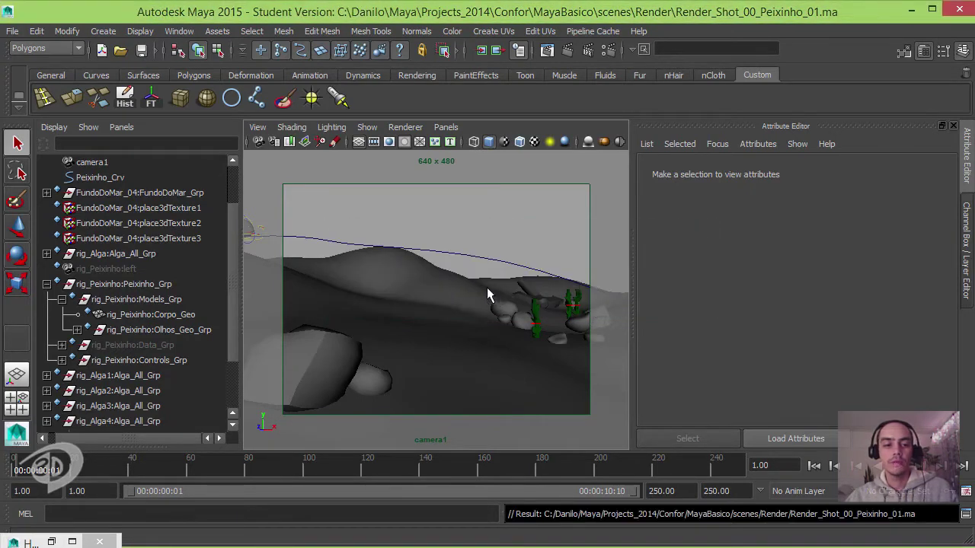
{"action": "left_click", "coordinate": [47, 285]}
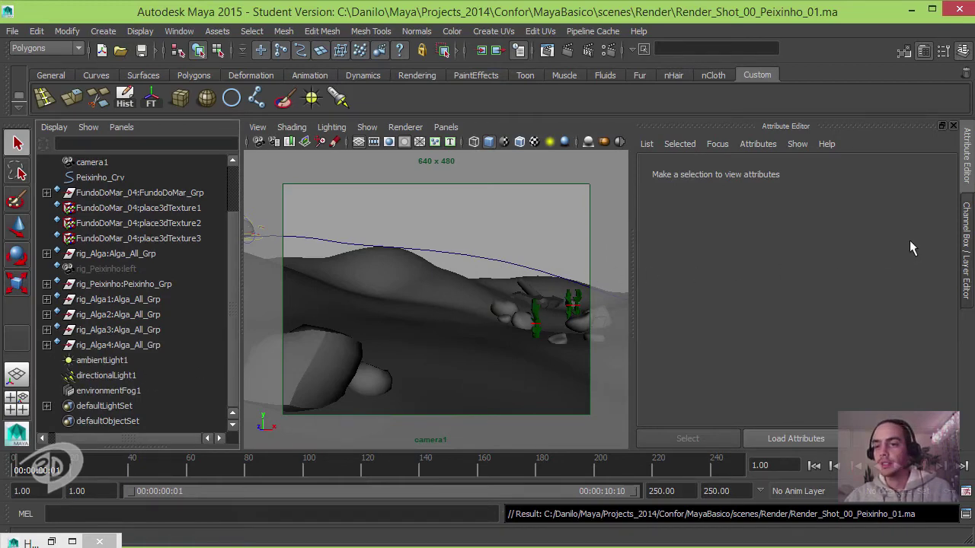
{"action": "left_click", "coordinate": [966, 252]}
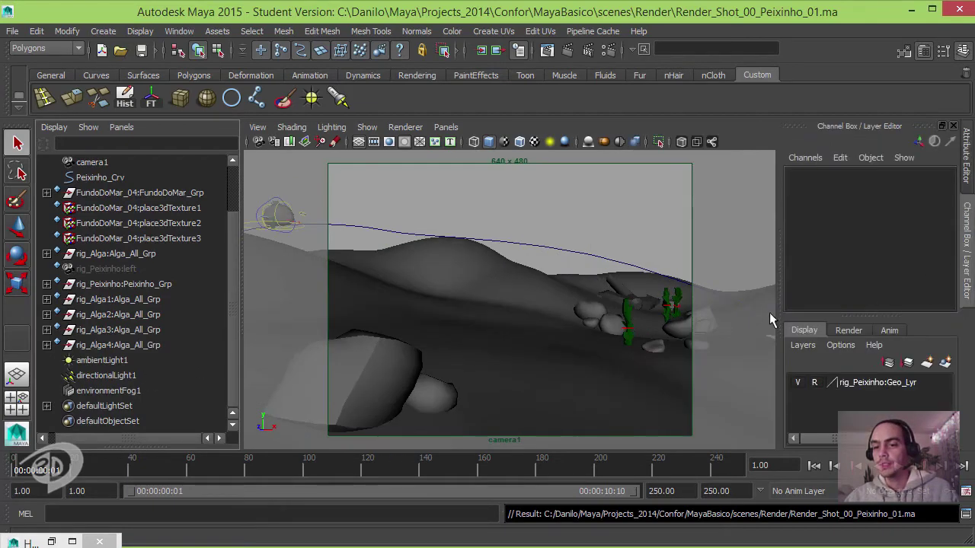
Select the seabed group FundoDoMar_Grp together with both lights and the fog
{"action": "left_click", "coordinate": [861, 333]}
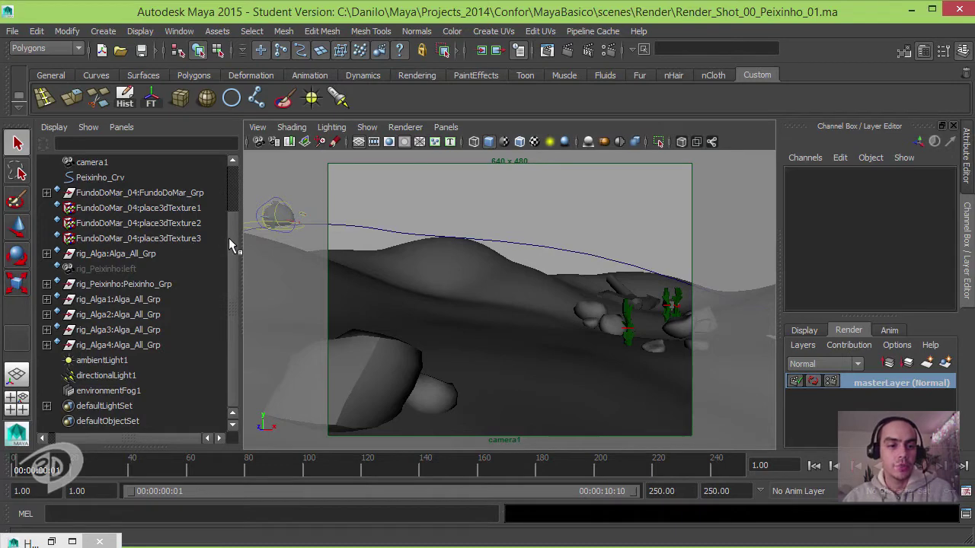
{"action": "scroll", "coordinate": [230, 238], "scroll_direction": "up", "scroll_amount": 1}
{"action": "left_click", "coordinate": [214, 208]}
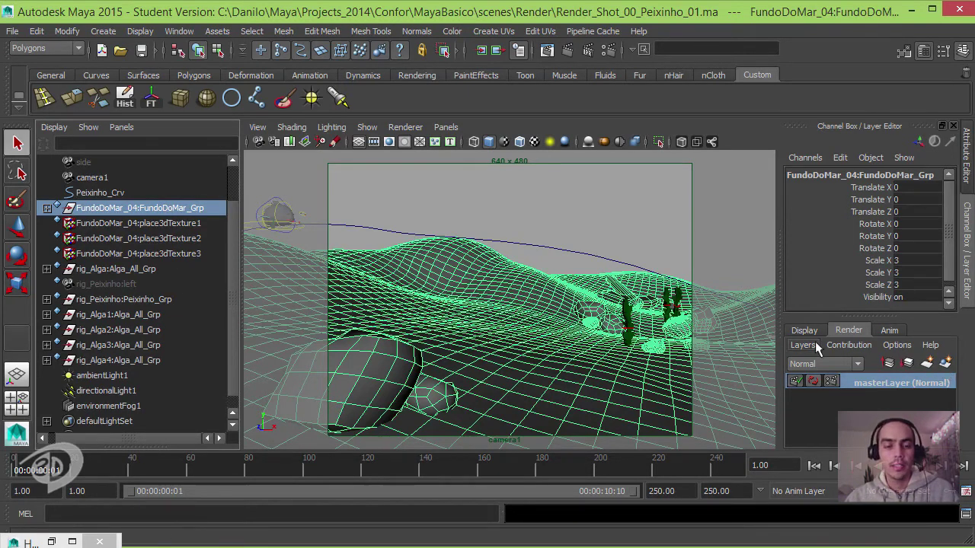
{"action": "scroll", "coordinate": [230, 299], "scroll_direction": "down", "scroll_amount": 1}
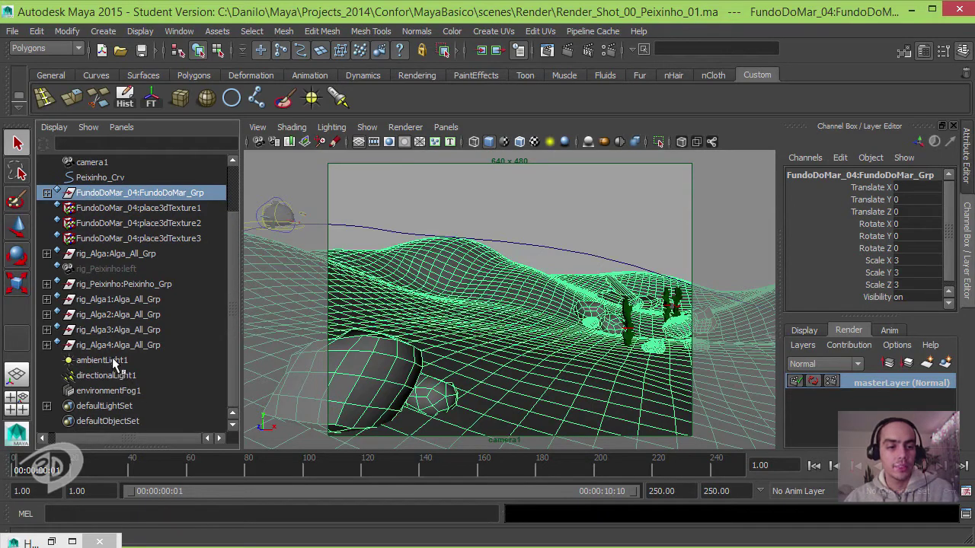
{"action": "left_click_drag", "start_coordinate": [99, 360], "coordinate": [112, 397]}
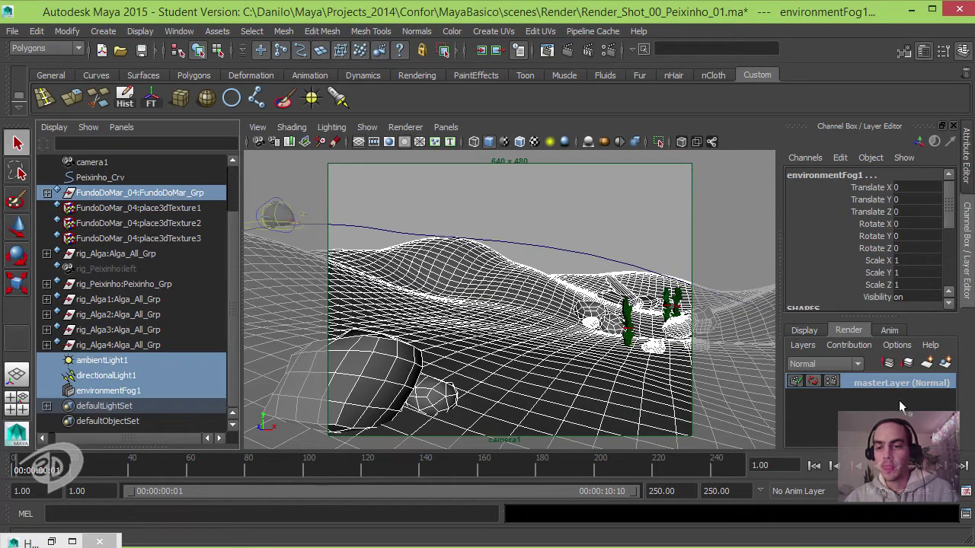
Create a render layer from the selection, name it BG_RL, and deselect
{"action": "left_click", "coordinate": [944, 364]}
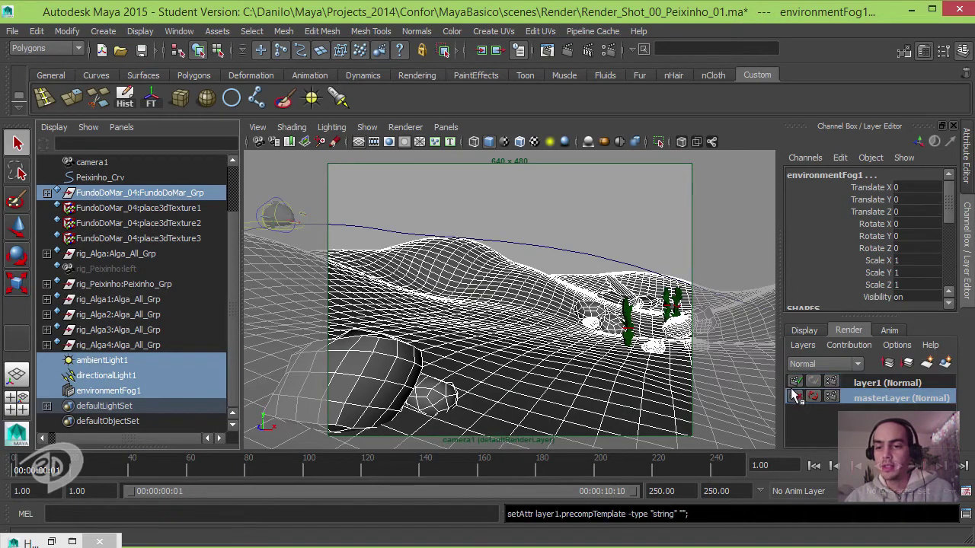
{"action": "left_click", "coordinate": [873, 386]}
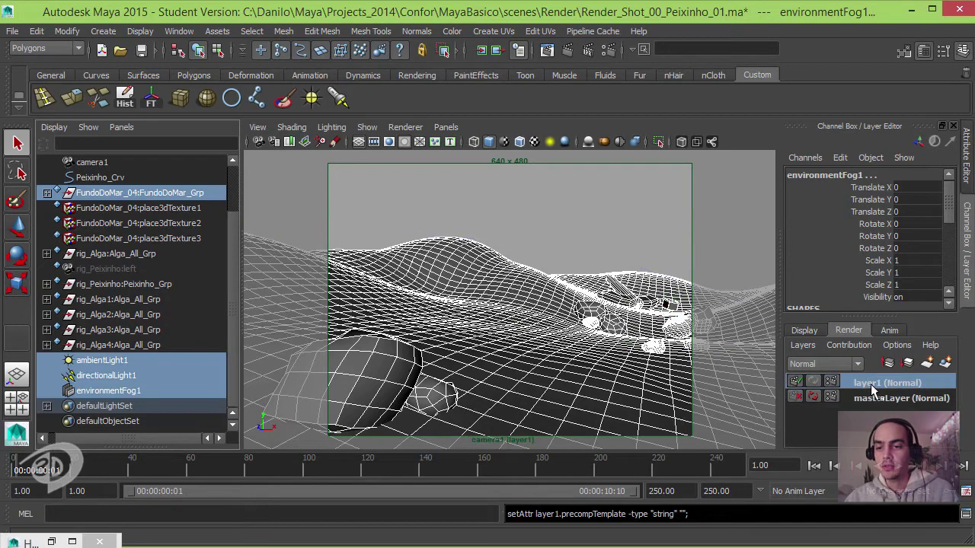
{"action": "double_click", "coordinate": [873, 389]}
{"action": "type", "text": "B"}
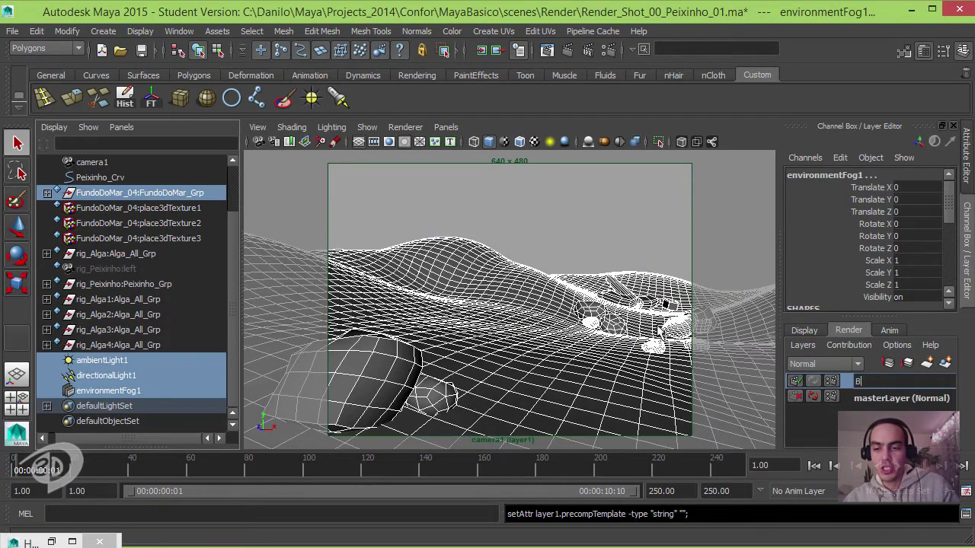
{"action": "type", "text": "G_"}
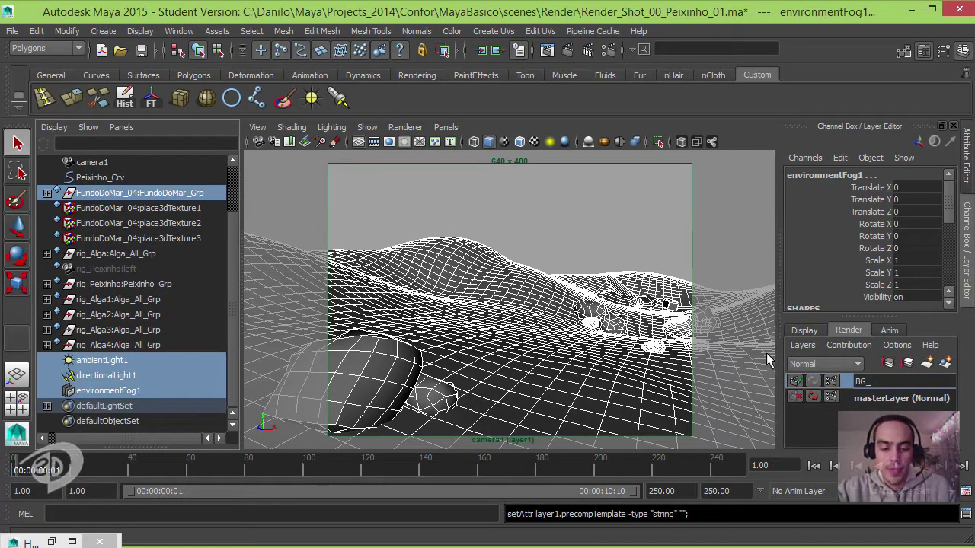
{"action": "type", "text": "R"}
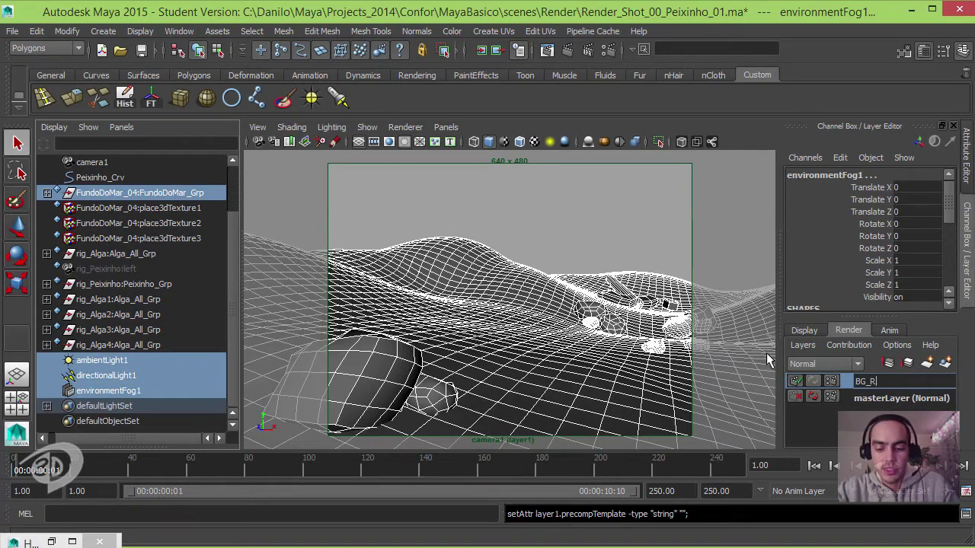
{"action": "type", "text": "L"}
{"action": "key", "text": "Return"}
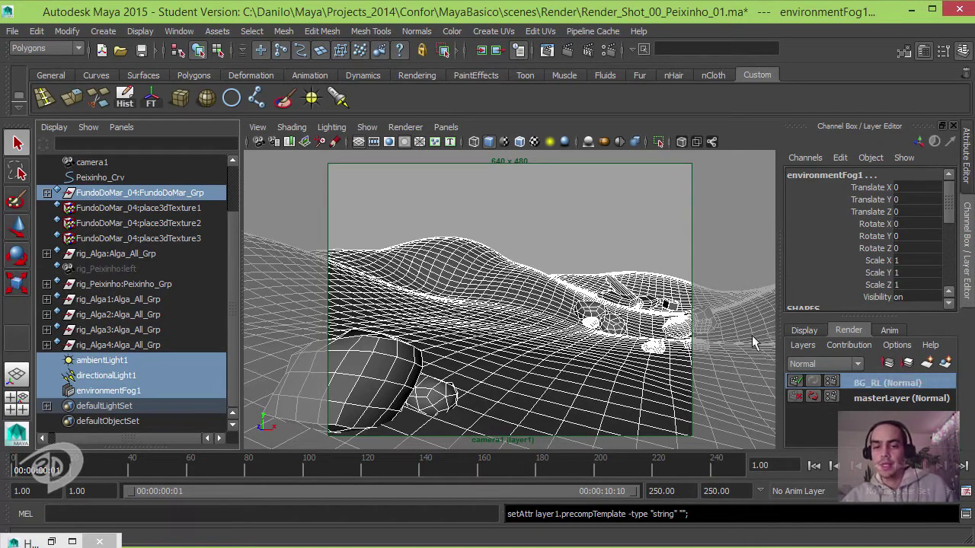
{"action": "left_click", "coordinate": [632, 214]}
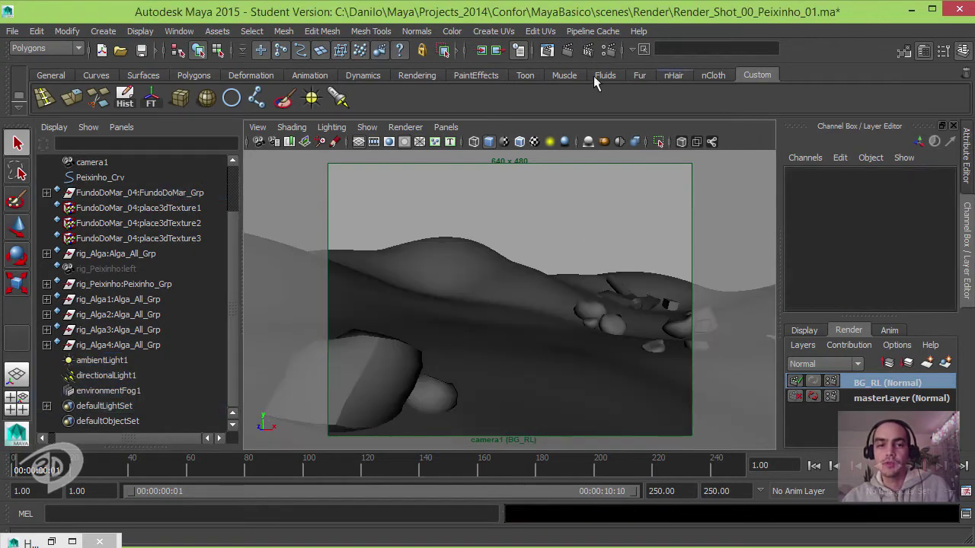
{"action": "left_click", "coordinate": [574, 47]}
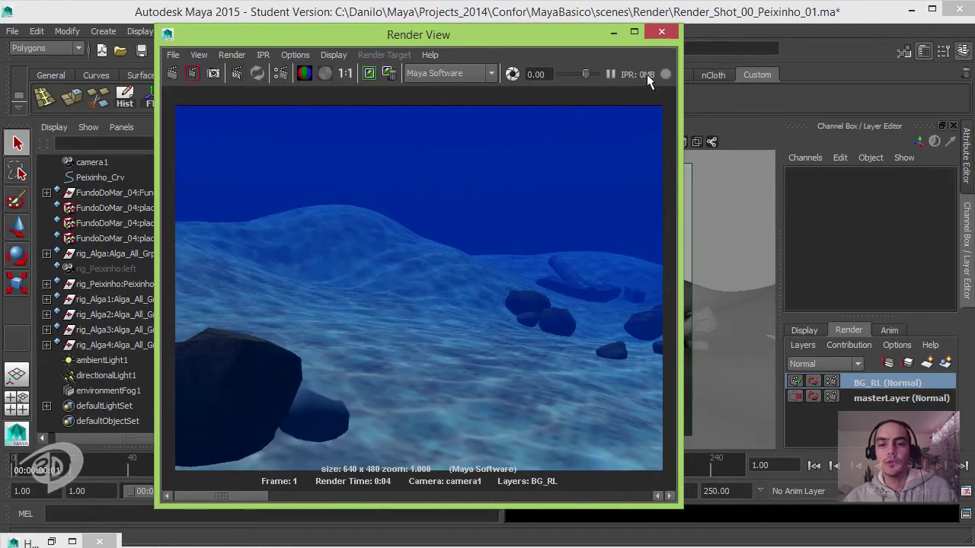
{"action": "left_click", "coordinate": [662, 34]}
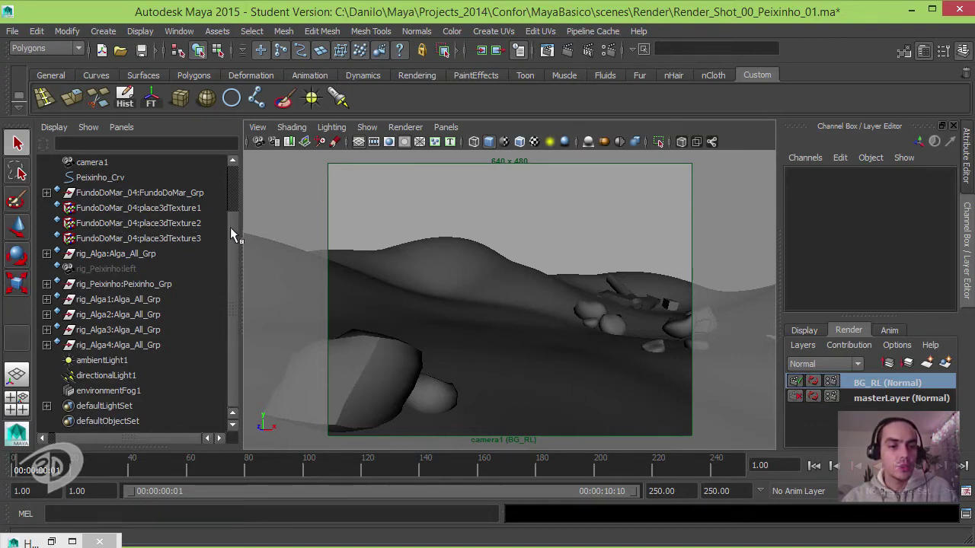
Select the Alga_All_Grp groups of rig_Alga and rig_Alga1 through rig_Alga4
{"action": "scroll", "coordinate": [233, 217], "scroll_direction": "up", "scroll_amount": 1}
{"action": "scroll", "coordinate": [234, 191], "scroll_direction": "up", "scroll_amount": 2}
{"action": "scroll", "coordinate": [234, 229], "scroll_direction": "down", "scroll_amount": 3}
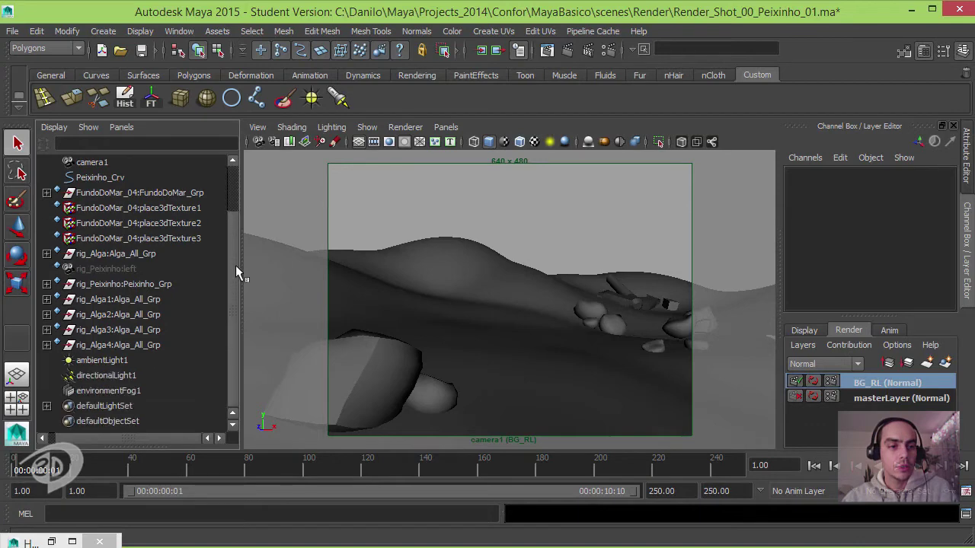
{"action": "left_click", "coordinate": [140, 284]}
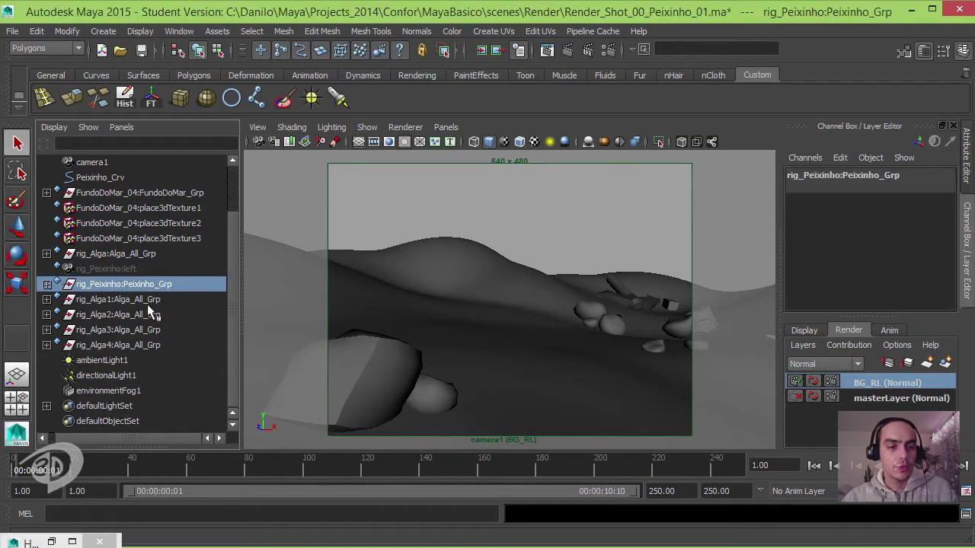
{"action": "left_click", "coordinate": [137, 256]}
{"action": "left_click", "coordinate": [150, 300], "text": "ctrl"}
{"action": "left_click", "coordinate": [147, 315], "text": "ctrl"}
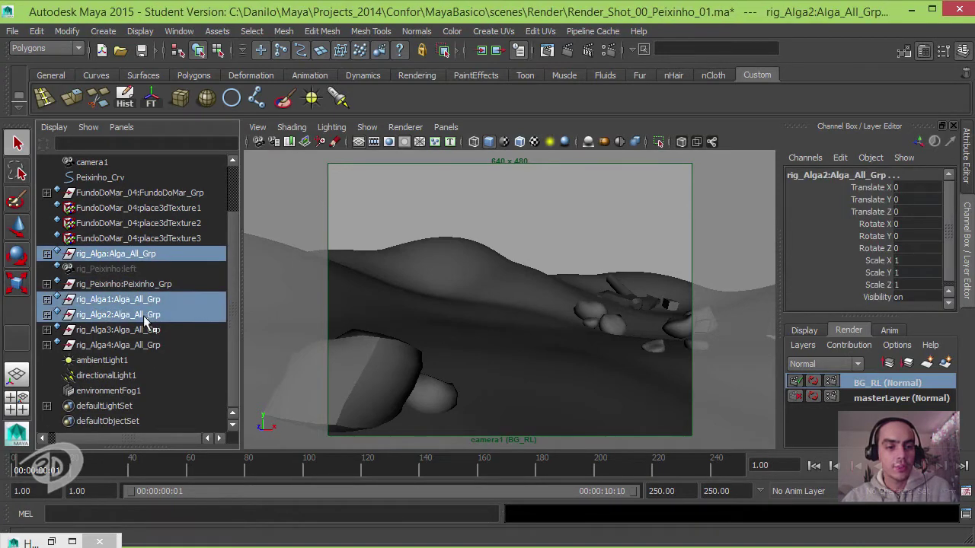
{"action": "left_click", "coordinate": [141, 331], "text": "ctrl"}
{"action": "left_click", "coordinate": [140, 345], "text": "ctrl"}
Add ambientLight1, directionalLight1 and environmentFog1 to the selection
{"action": "scroll", "coordinate": [229, 300], "scroll_direction": "up", "scroll_amount": 2}
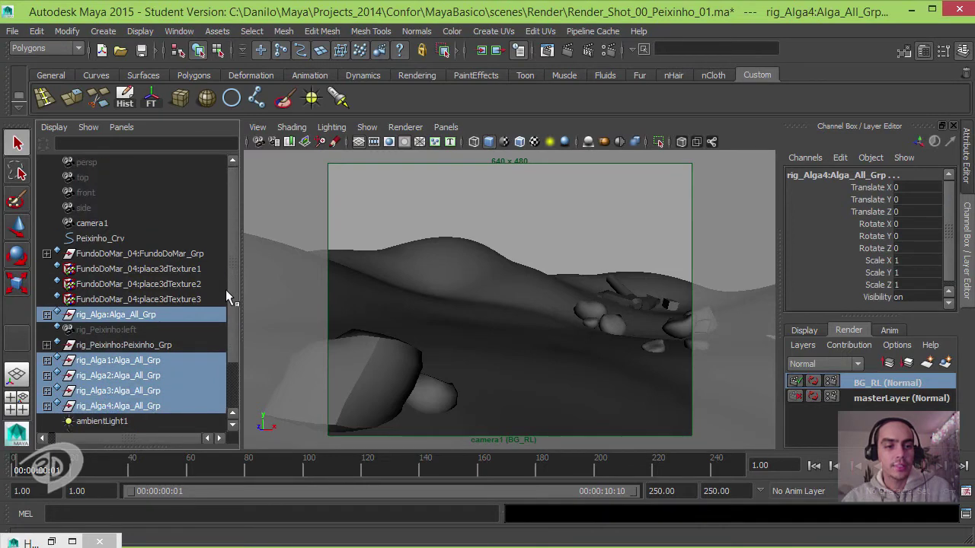
{"action": "scroll", "coordinate": [226, 290], "scroll_direction": "down", "scroll_amount": 2}
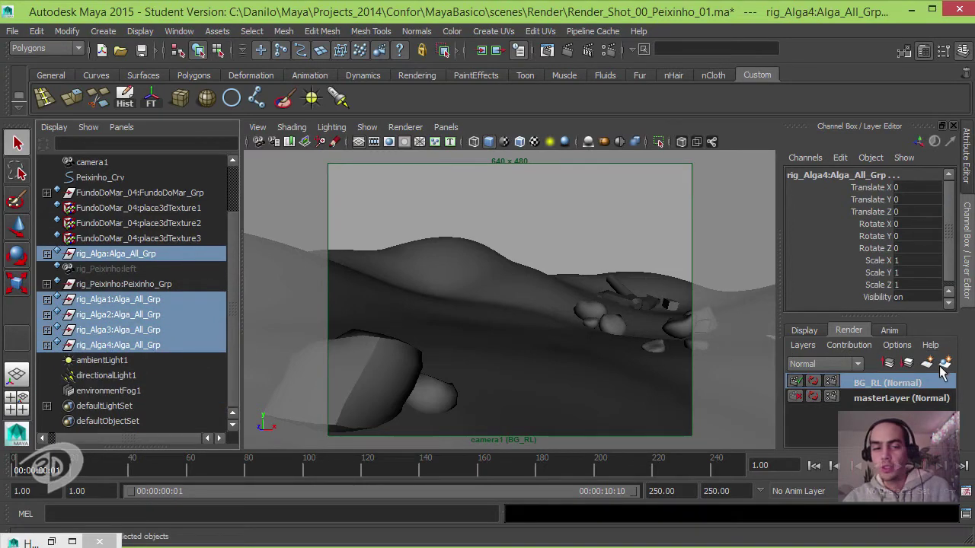
{"action": "left_click", "coordinate": [84, 361], "text": "ctrl"}
{"action": "left_click", "coordinate": [98, 375], "text": "ctrl"}
{"action": "left_click", "coordinate": [95, 390], "text": "ctrl"}
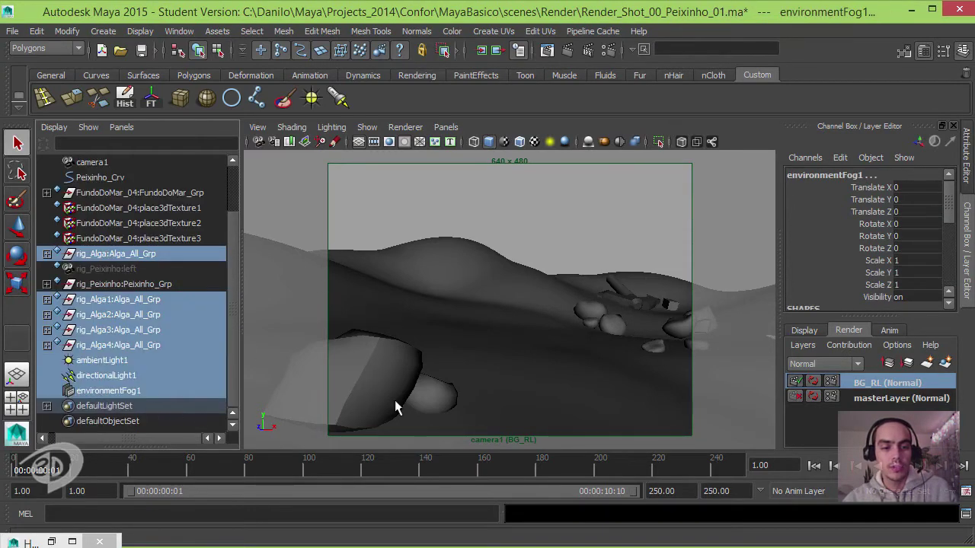
Create render layer Algas_RL from the selection and test-render its current frame
{"action": "left_click", "coordinate": [946, 364]}
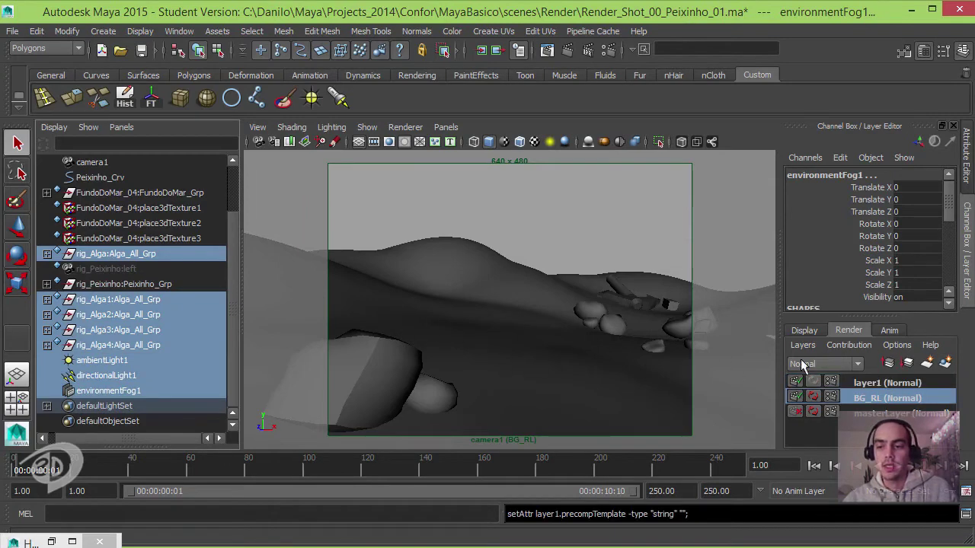
{"action": "double_click", "coordinate": [867, 382]}
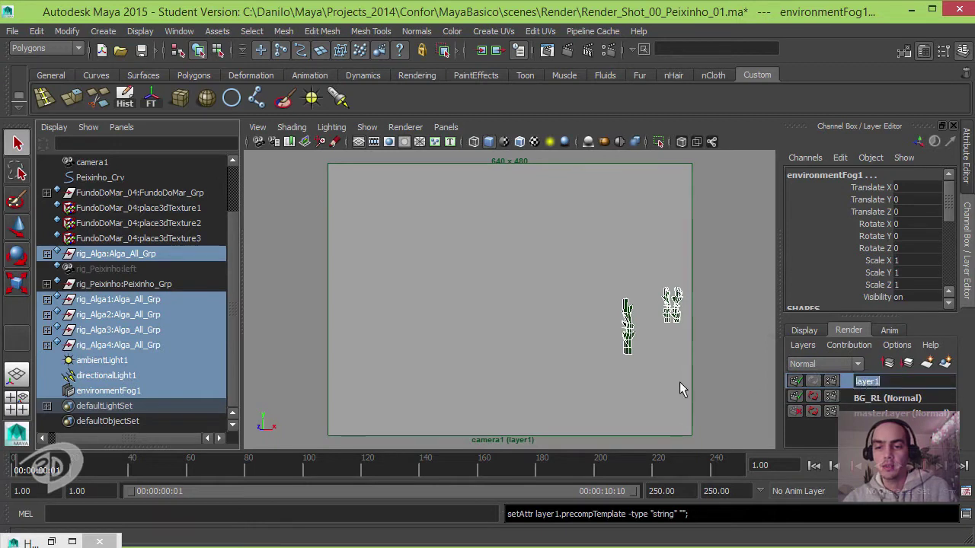
{"action": "type", "text": "A"}
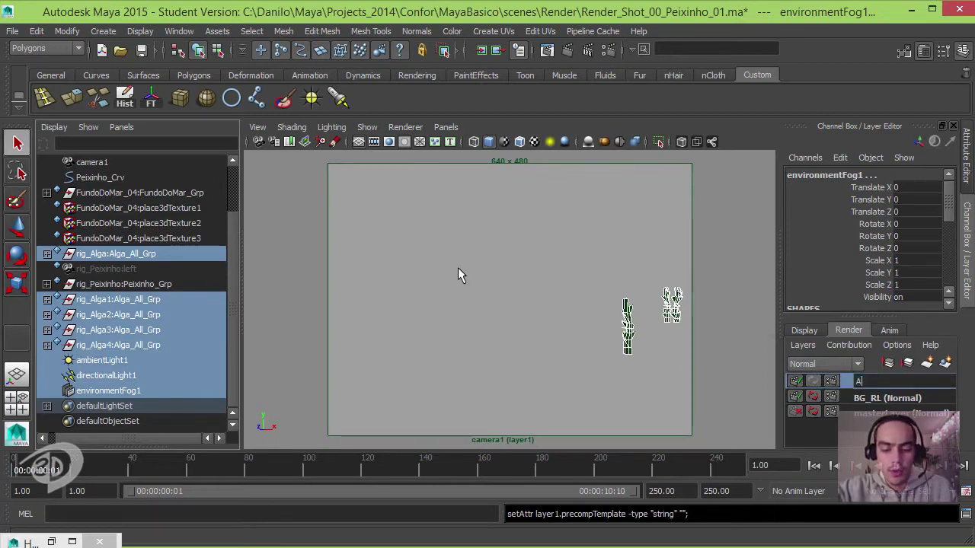
{"action": "type", "text": "lgas_RL"}
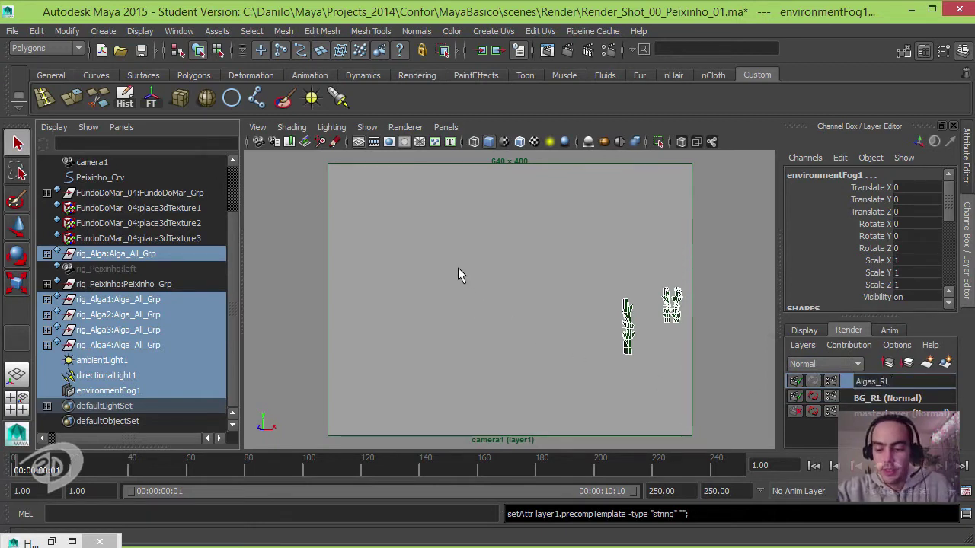
{"action": "key", "text": "Return"}
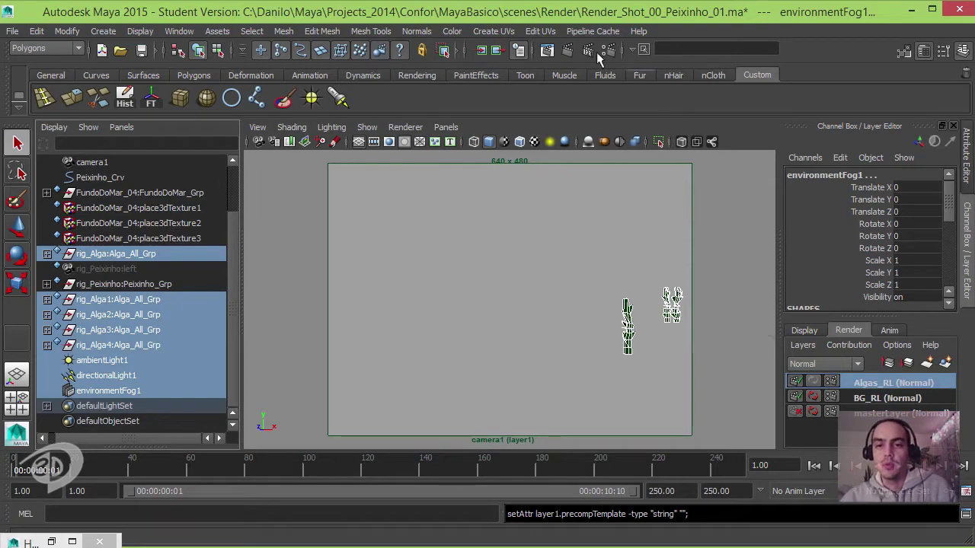
{"action": "left_click", "coordinate": [568, 49]}
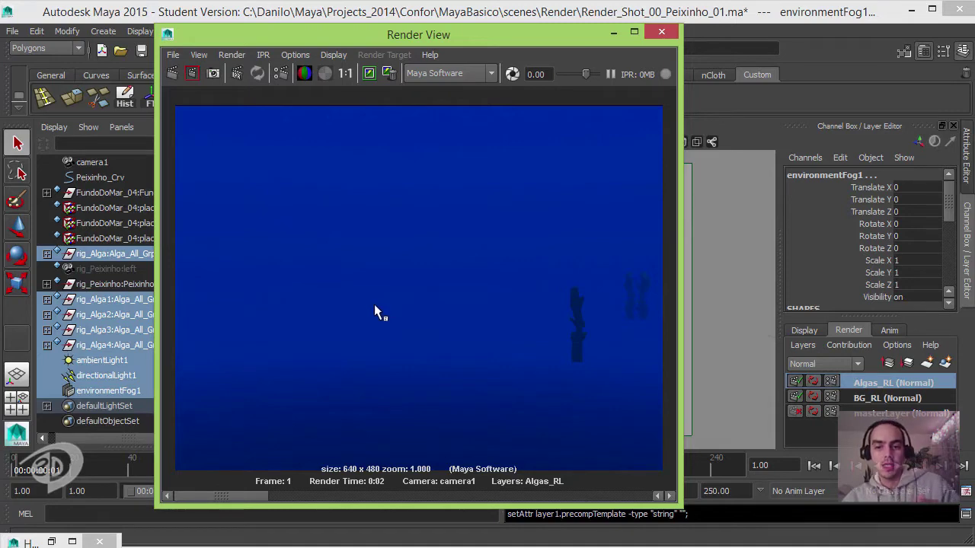
Minimize the Algas_RL render preview and select only environmentFog1
{"action": "left_click", "coordinate": [614, 33]}
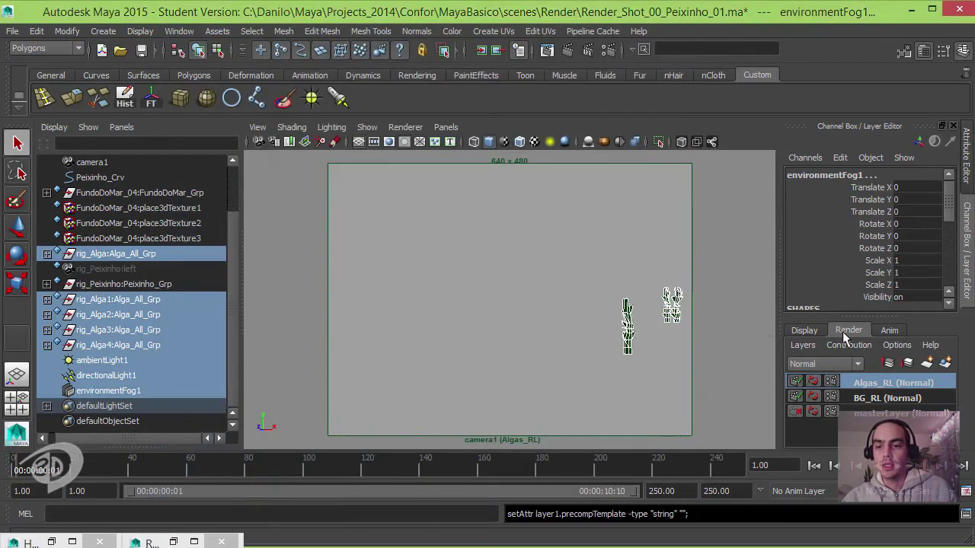
{"action": "left_click", "coordinate": [145, 391]}
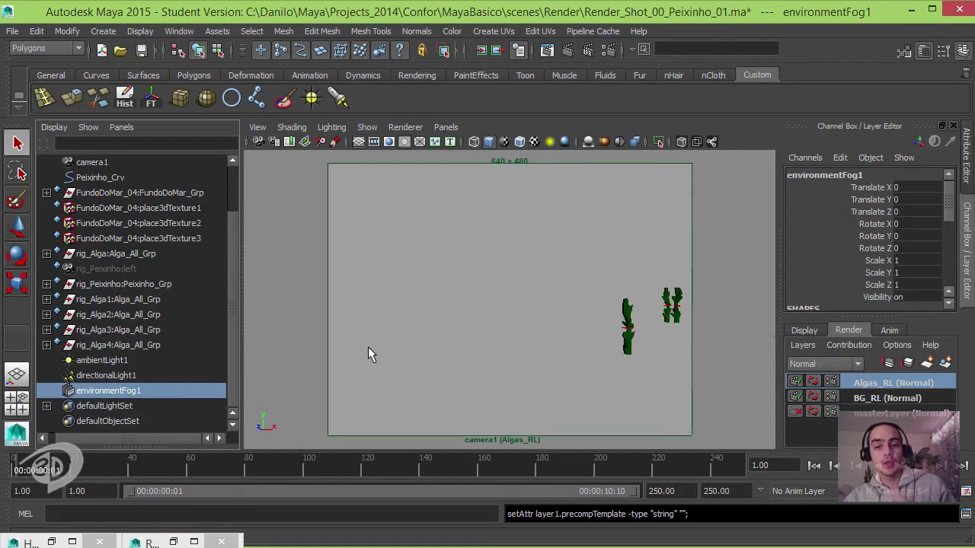
Delete the Algas_RL and BG_RL render layers, then scrub to frame 147
{"action": "right_click", "coordinate": [867, 386]}
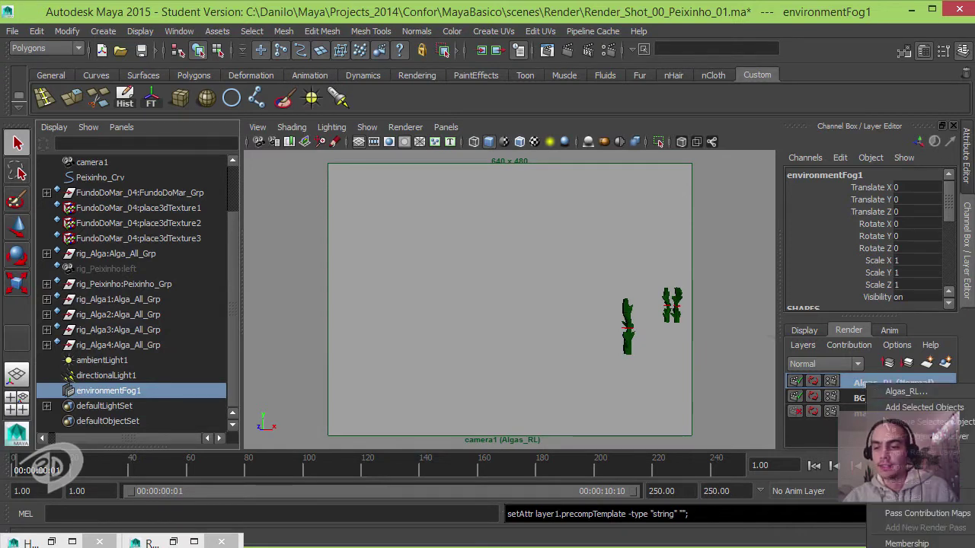
{"action": "left_click", "coordinate": [868, 397]}
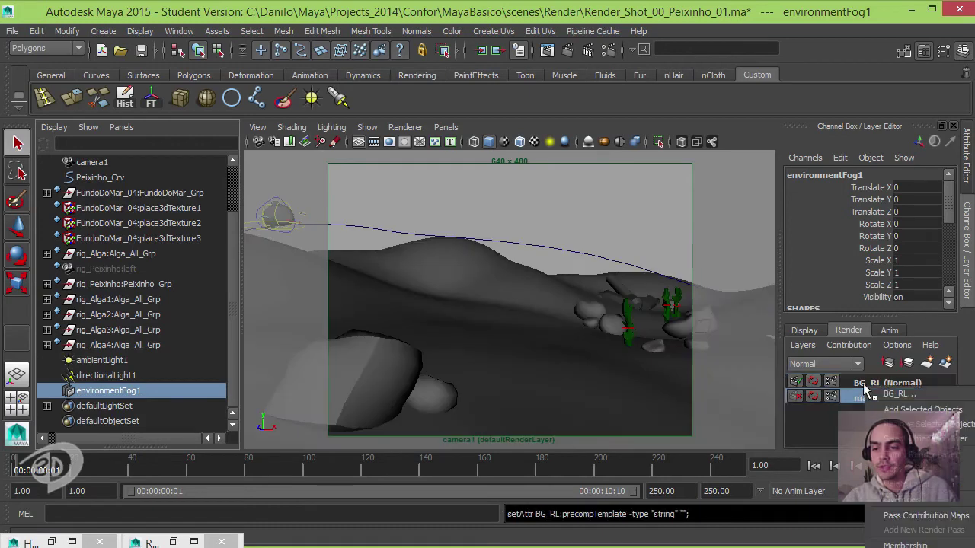
{"action": "right_click", "coordinate": [868, 385]}
{"action": "left_click", "coordinate": [872, 477]}
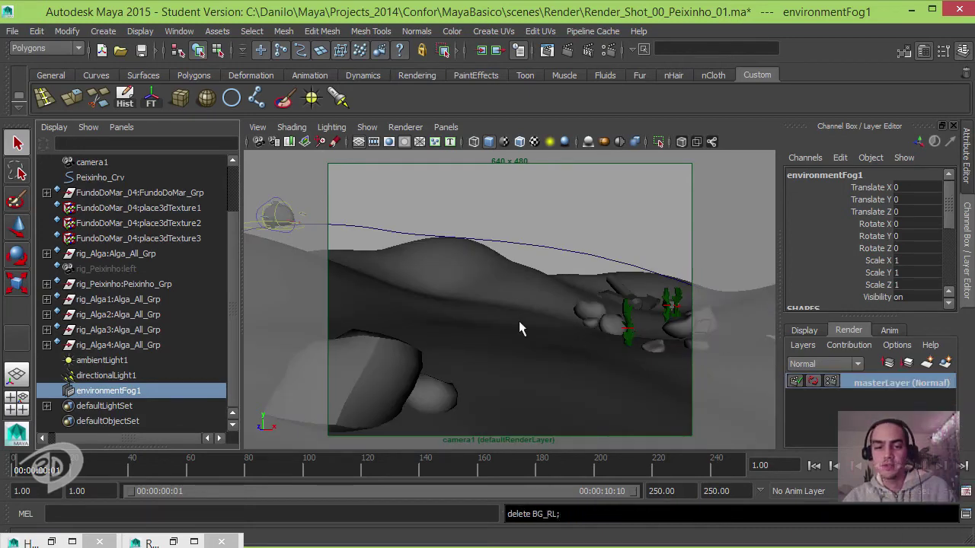
{"action": "left_click_drag", "start_coordinate": [177, 474], "coordinate": [469, 495]}
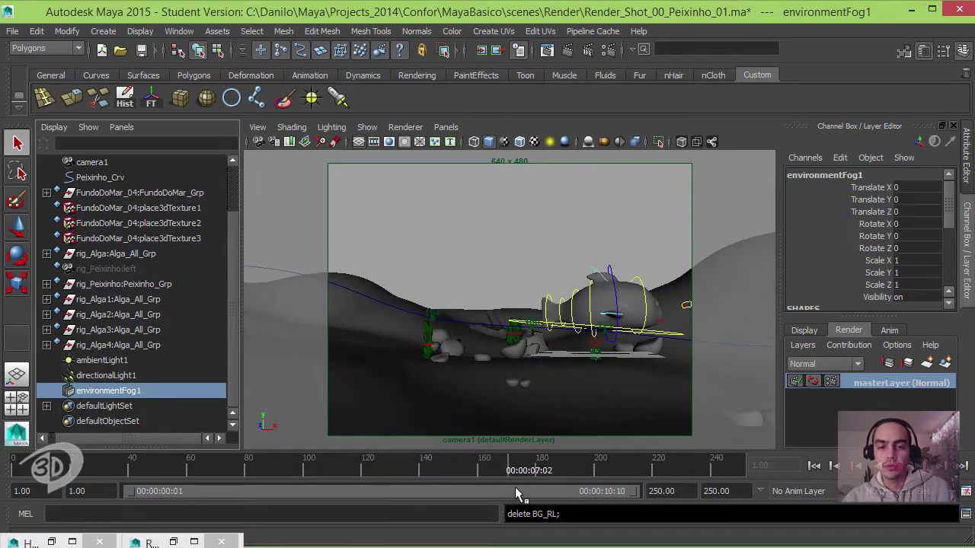
{"action": "left_click_drag", "start_coordinate": [468, 496], "coordinate": [426, 490]}
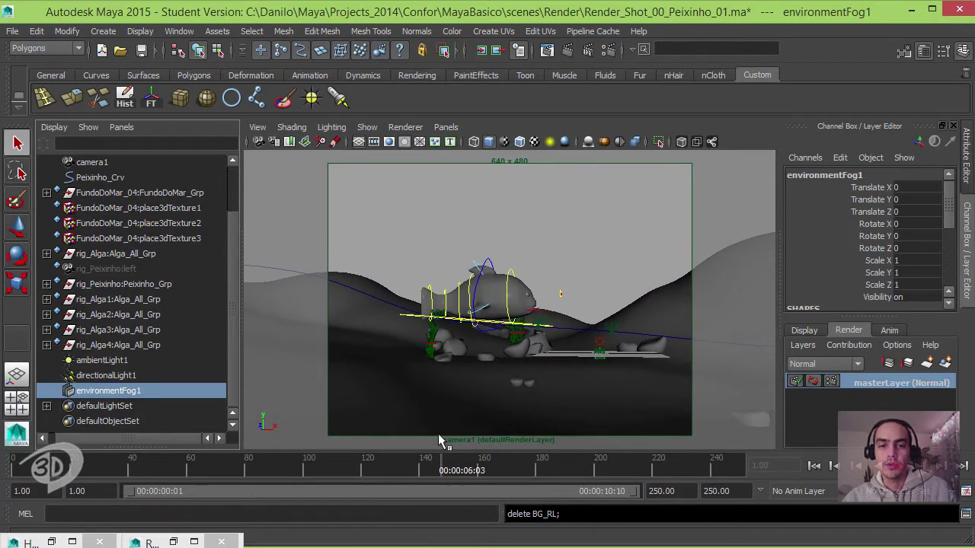
{"action": "left_click", "coordinate": [567, 50]}
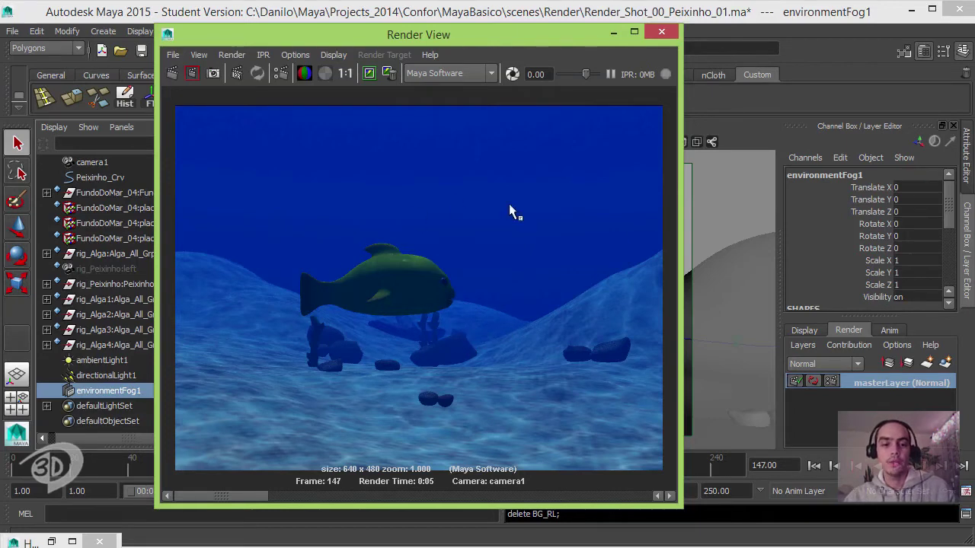
{"action": "mouse_move", "coordinate": [247, 497]}
{"action": "left_mouse_down"}
{"action": "mouse_move", "coordinate": [529, 494]}
{"action": "mouse_move", "coordinate": [373, 491]}
{"action": "mouse_move", "coordinate": [105, 441]}
{"action": "left_mouse_up"}
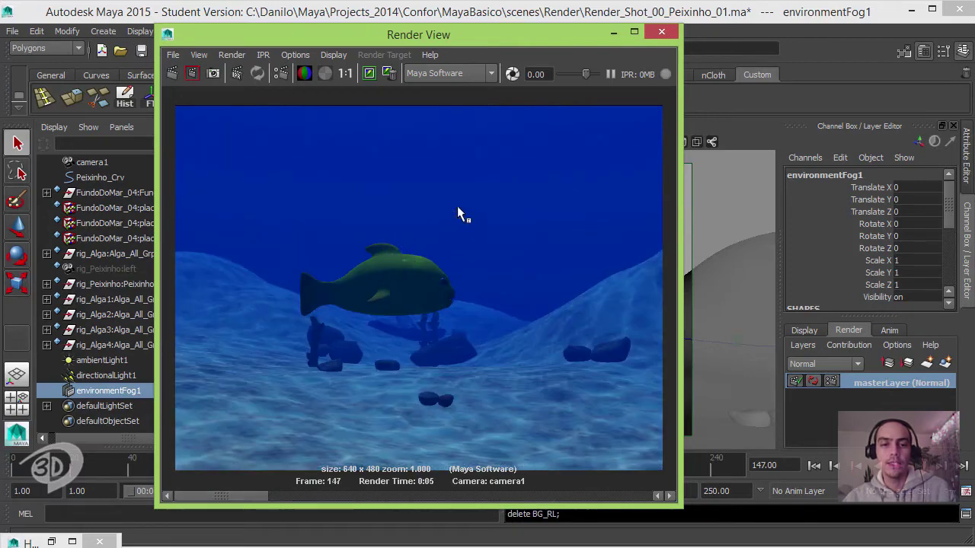
{"action": "left_click", "coordinate": [662, 32]}
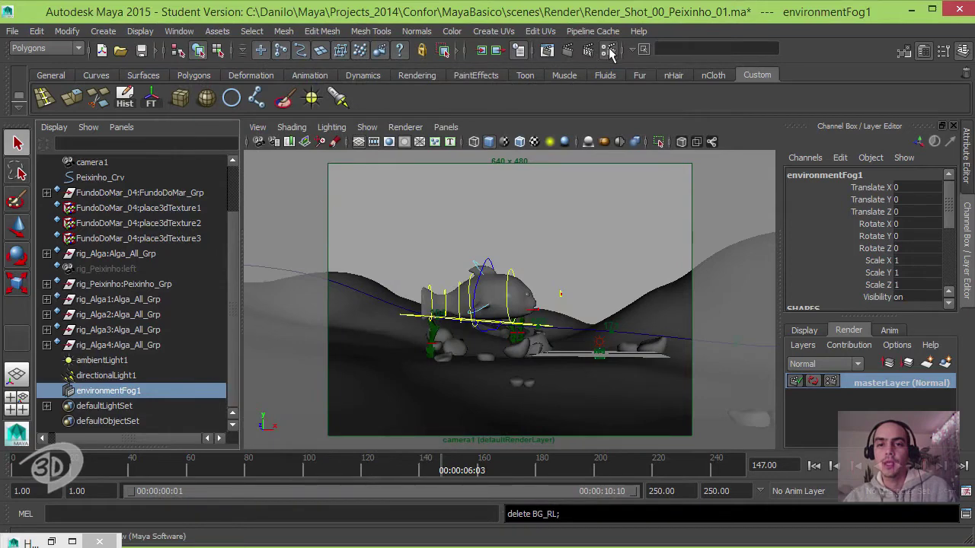
In Render Settings, apply the HD 540 image size preset (960 × 540)
{"action": "left_click", "coordinate": [608, 50]}
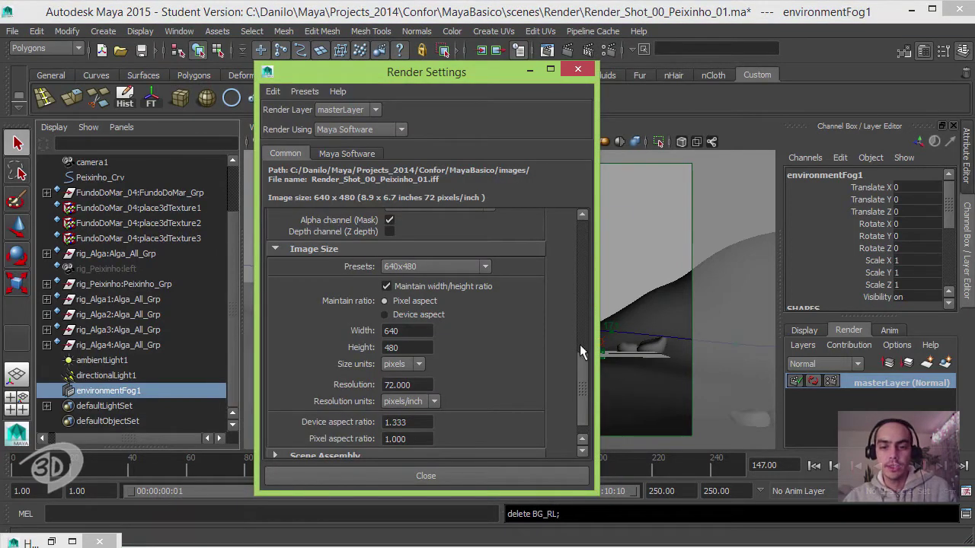
{"action": "scroll", "coordinate": [582, 366], "scroll_direction": "down", "scroll_amount": 1}
{"action": "left_click", "coordinate": [481, 244]}
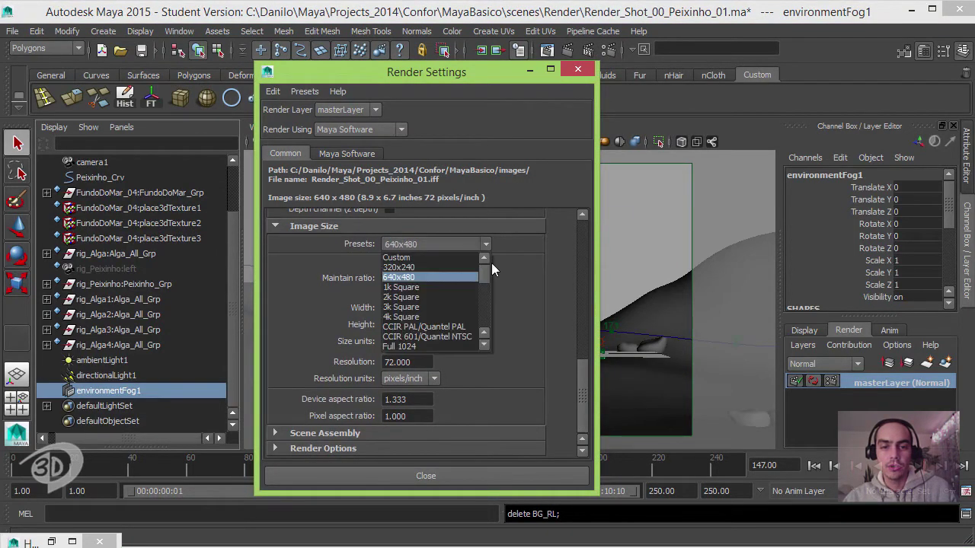
{"action": "left_click_drag", "start_coordinate": [485, 276], "coordinate": [486, 292]}
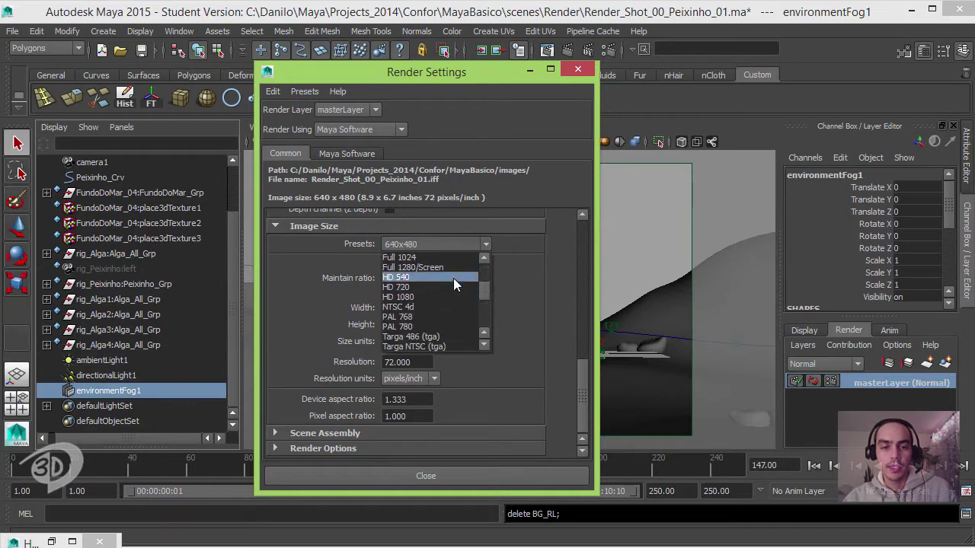
{"action": "left_click", "coordinate": [453, 277]}
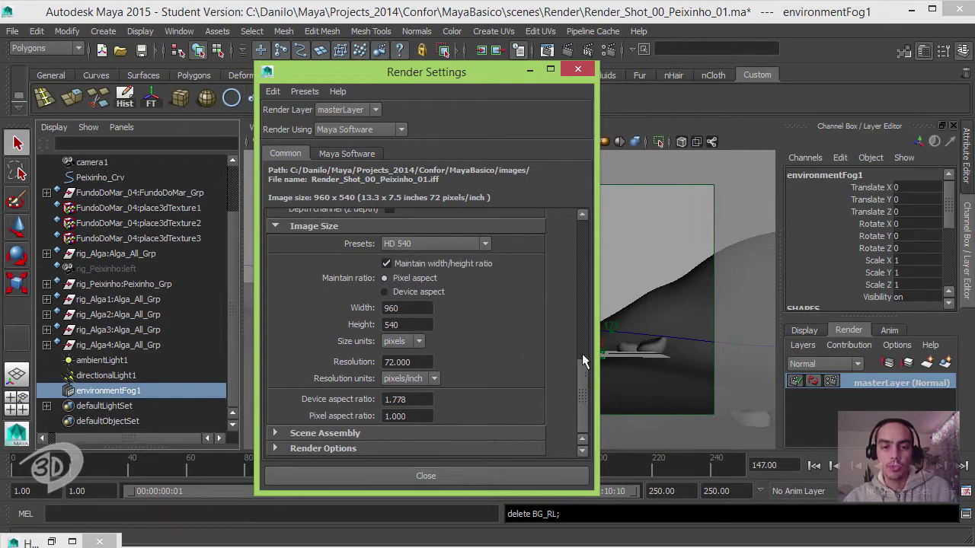
{"action": "mouse_move", "coordinate": [583, 360]}
{"action": "left_mouse_down"}
{"action": "mouse_move", "coordinate": [553, 265]}
{"action": "mouse_move", "coordinate": [580, 242]}
{"action": "left_mouse_up"}
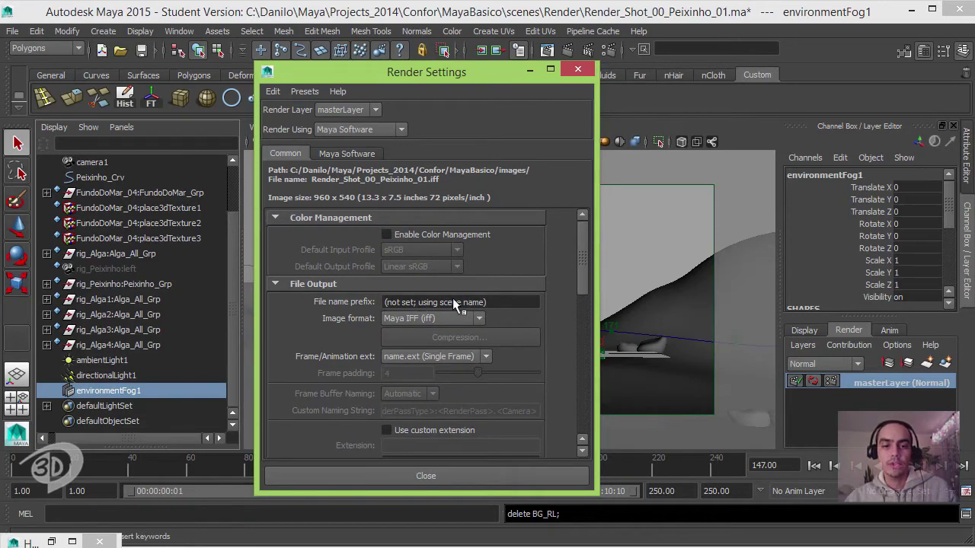
Set the output file name prefix to Shot00_Base
{"action": "left_click", "coordinate": [493, 301]}
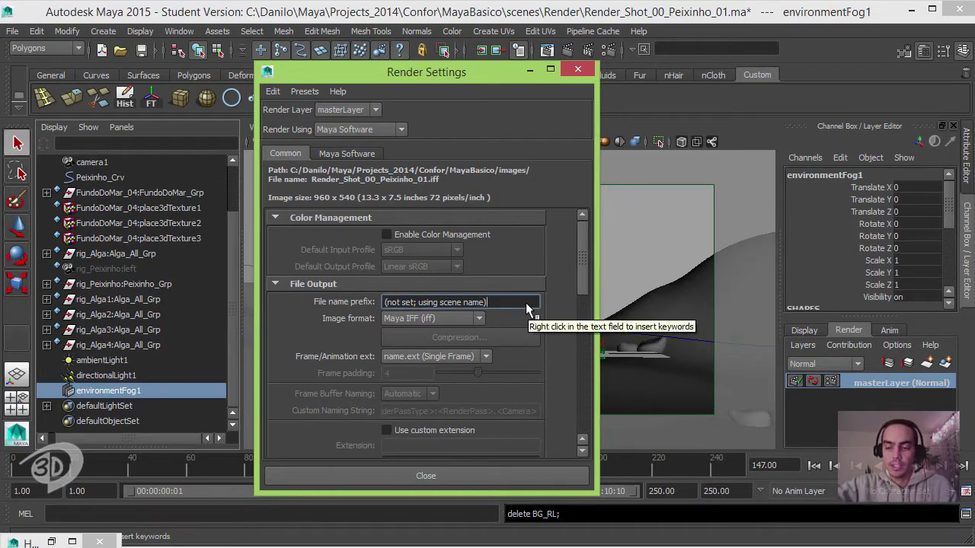
{"action": "key", "text": "ctrl+a"}
{"action": "type", "text": "Sh"}
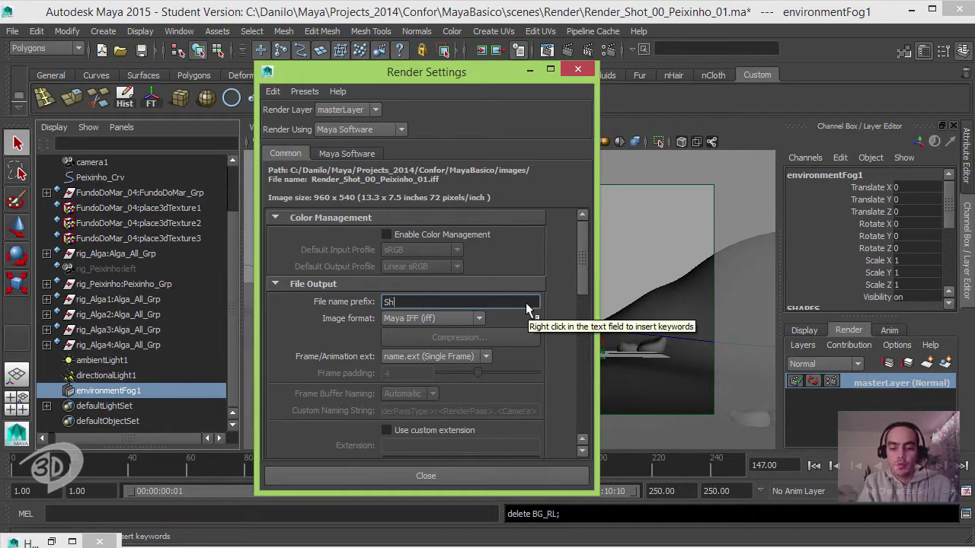
{"action": "type", "text": "ot00_"}
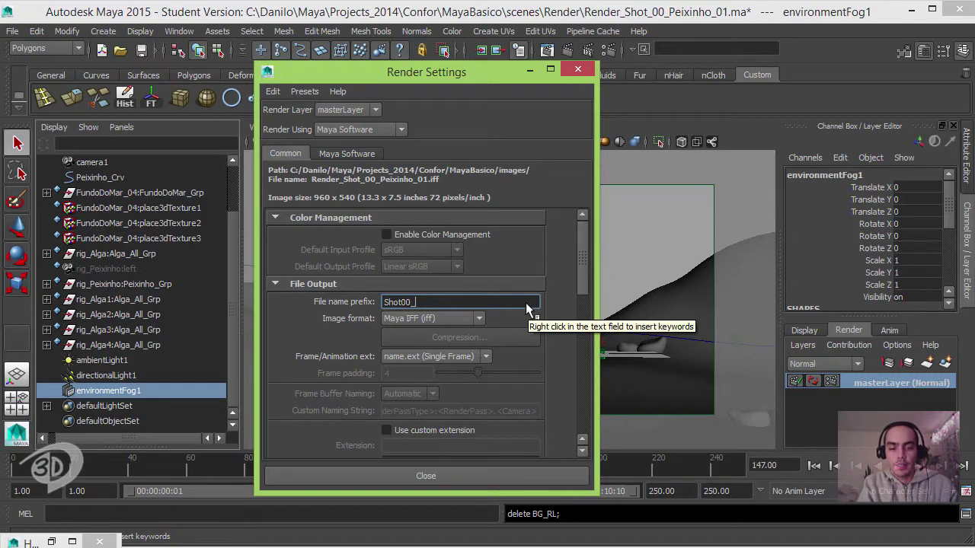
{"action": "type", "text": "Base"}
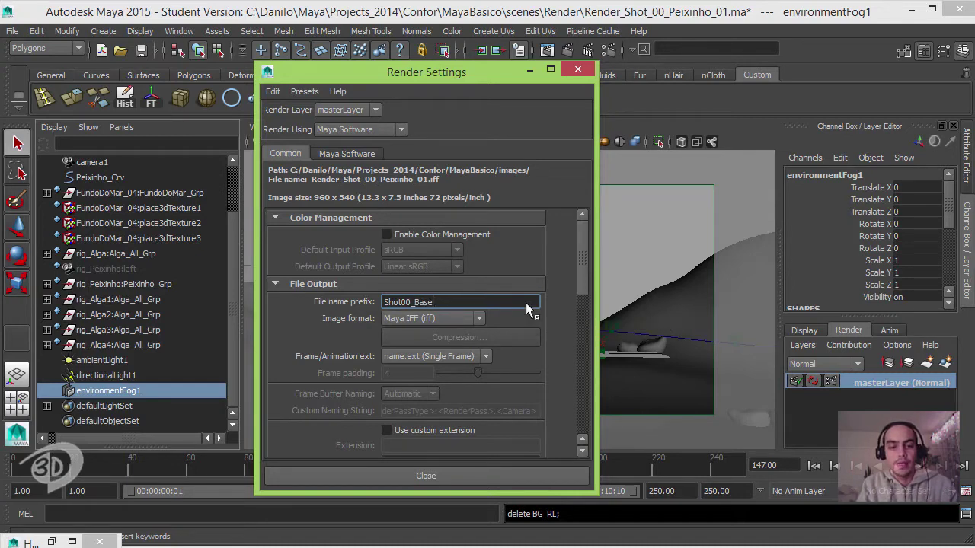
{"action": "key", "text": "Return"}
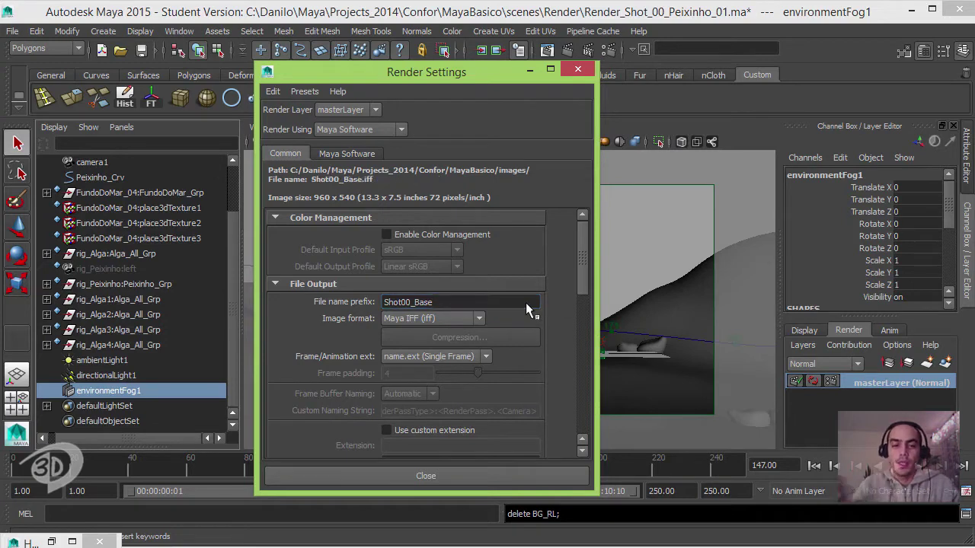
Set the image format to PNG with name.#.ext frame numbering
{"action": "left_click", "coordinate": [434, 319]}
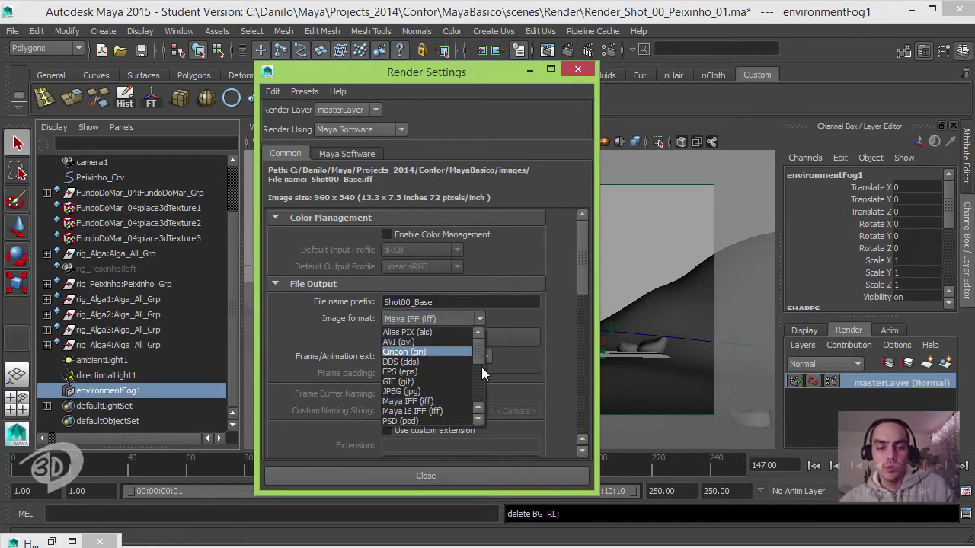
{"action": "left_click_drag", "start_coordinate": [478, 355], "coordinate": [476, 370]}
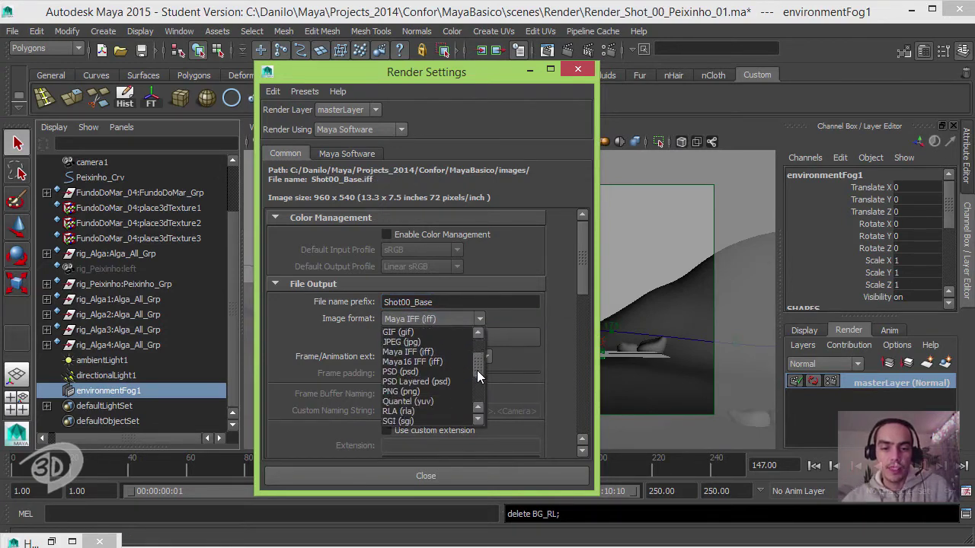
{"action": "left_click", "coordinate": [444, 371]}
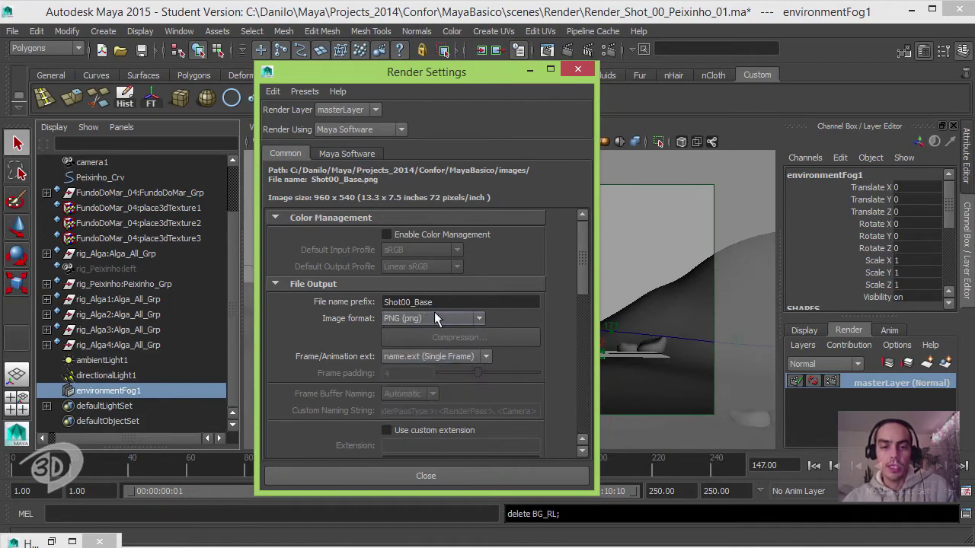
{"action": "left_click", "coordinate": [461, 356]}
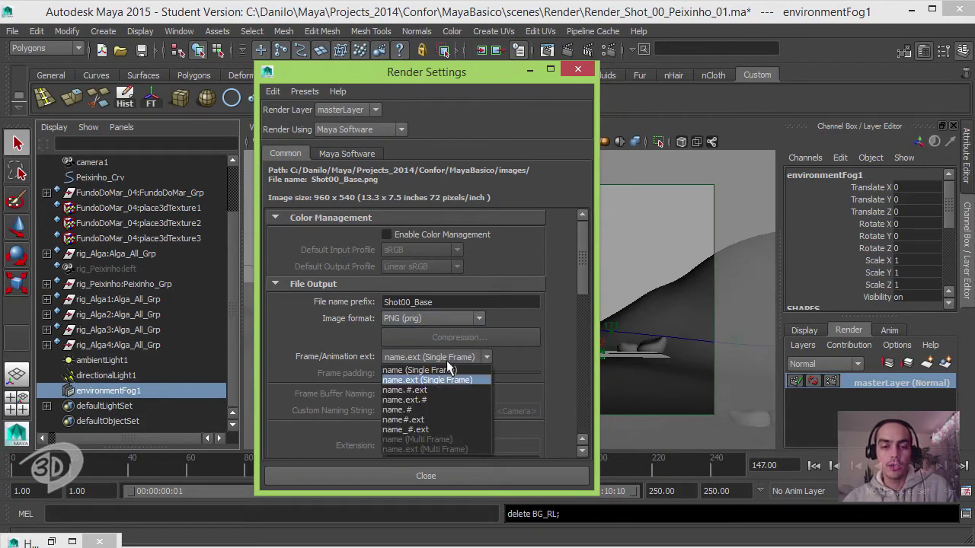
{"action": "left_click", "coordinate": [425, 395]}
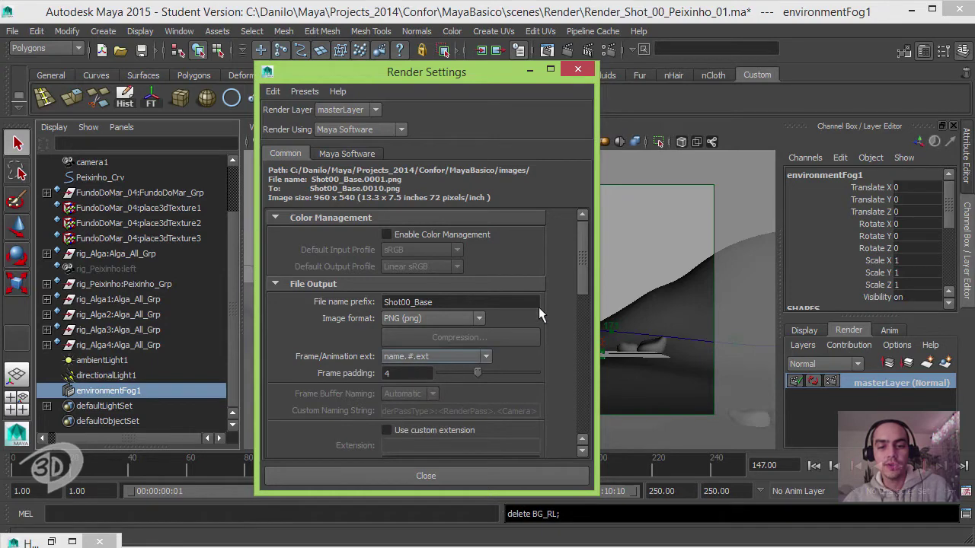
{"action": "left_click_drag", "start_coordinate": [580, 280], "coordinate": [579, 333]}
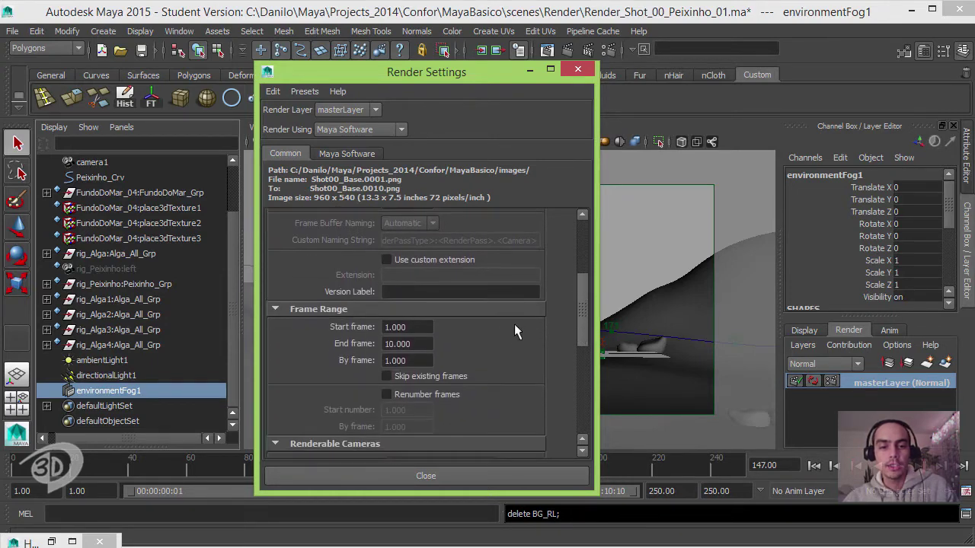
Set the end frame to 250 and make camera1 the renderable camera
{"action": "left_click", "coordinate": [418, 338]}
{"action": "left_click", "coordinate": [423, 351]}
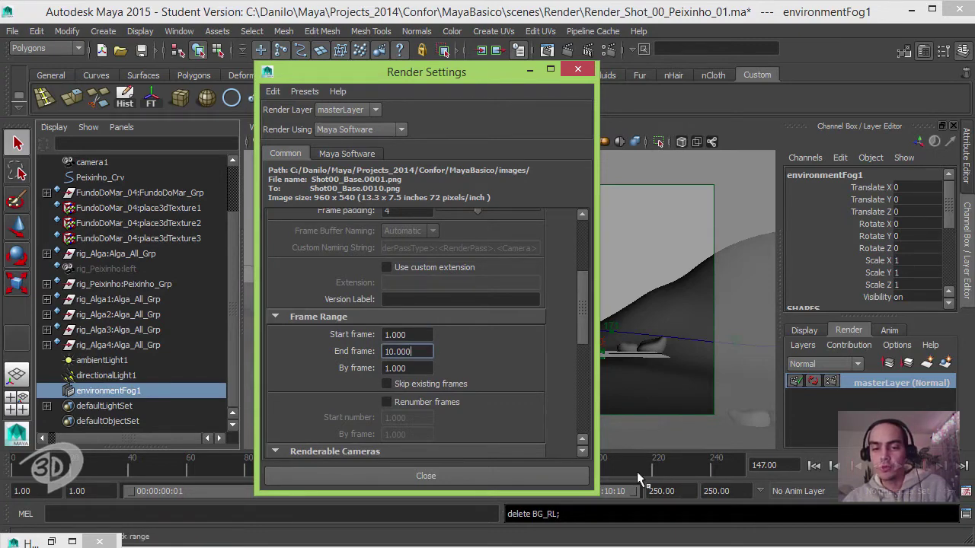
{"action": "left_click_drag", "start_coordinate": [418, 351], "coordinate": [352, 355]}
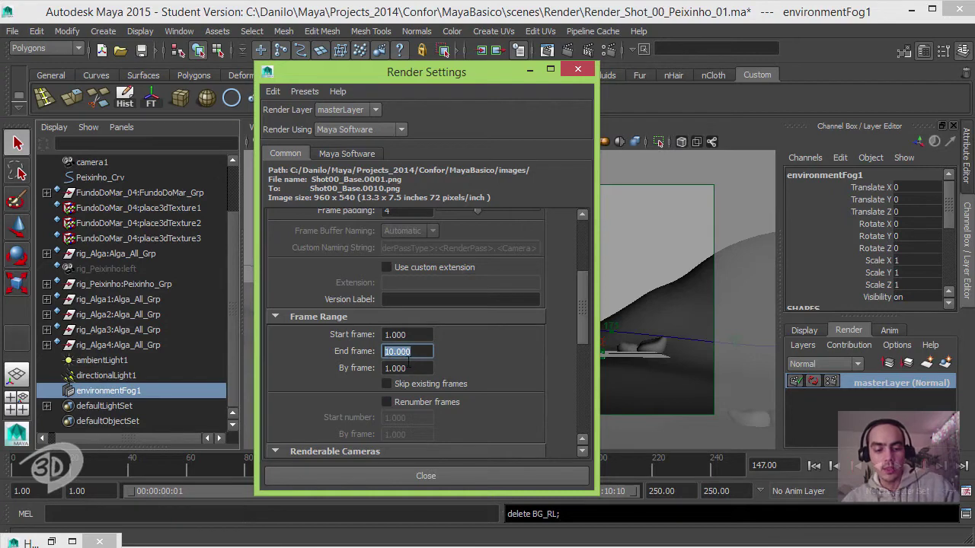
{"action": "type", "text": "250"}
{"action": "key", "text": "Return"}
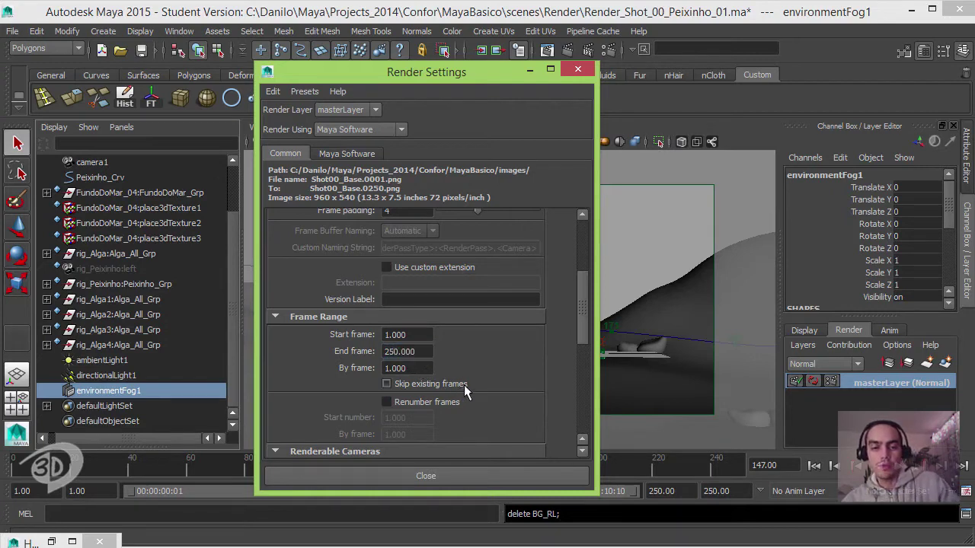
{"action": "left_click_drag", "start_coordinate": [578, 296], "coordinate": [581, 365]}
{"action": "left_click", "coordinate": [438, 289]}
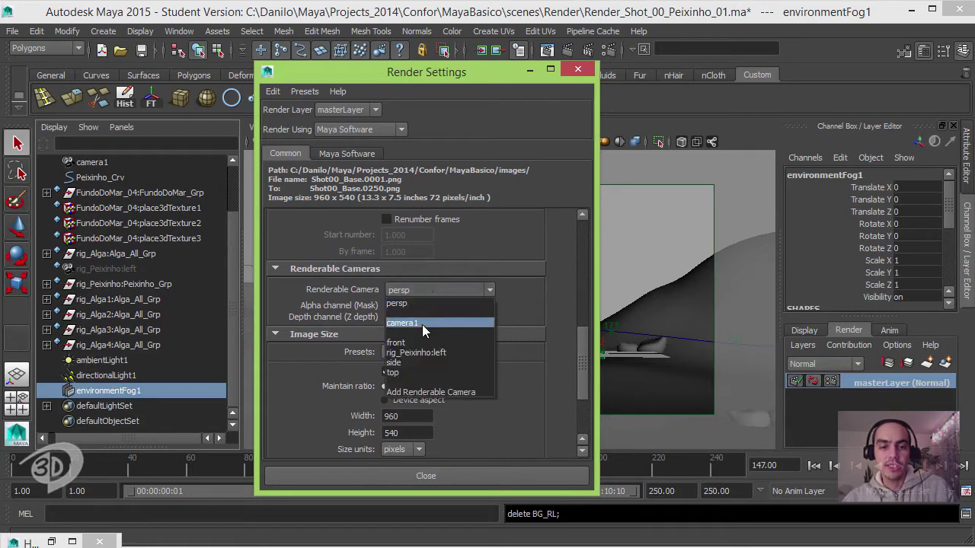
{"action": "left_click", "coordinate": [422, 323]}
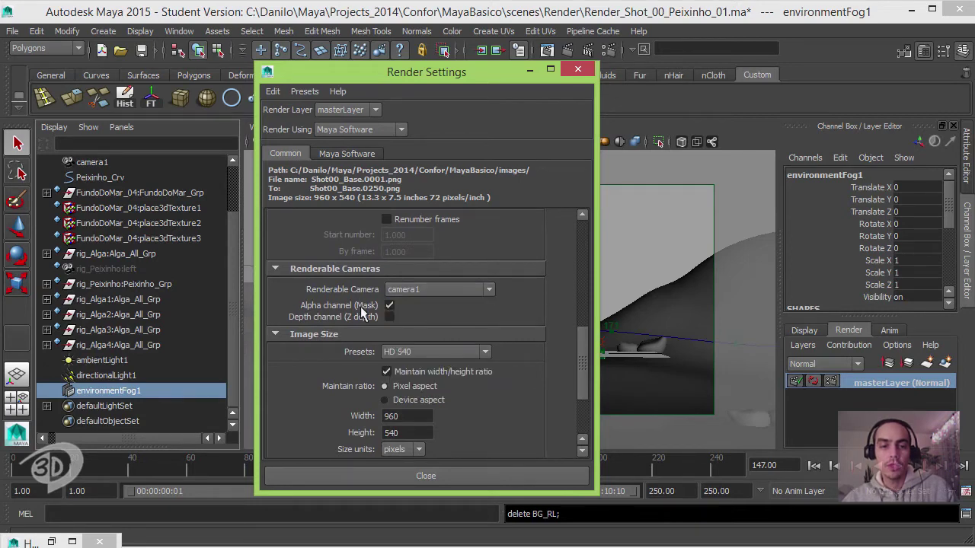
{"action": "mouse_move", "coordinate": [580, 363]}
{"action": "left_mouse_down"}
{"action": "mouse_move", "coordinate": [586, 405]}
{"action": "mouse_move", "coordinate": [595, 243]}
{"action": "left_mouse_up"}
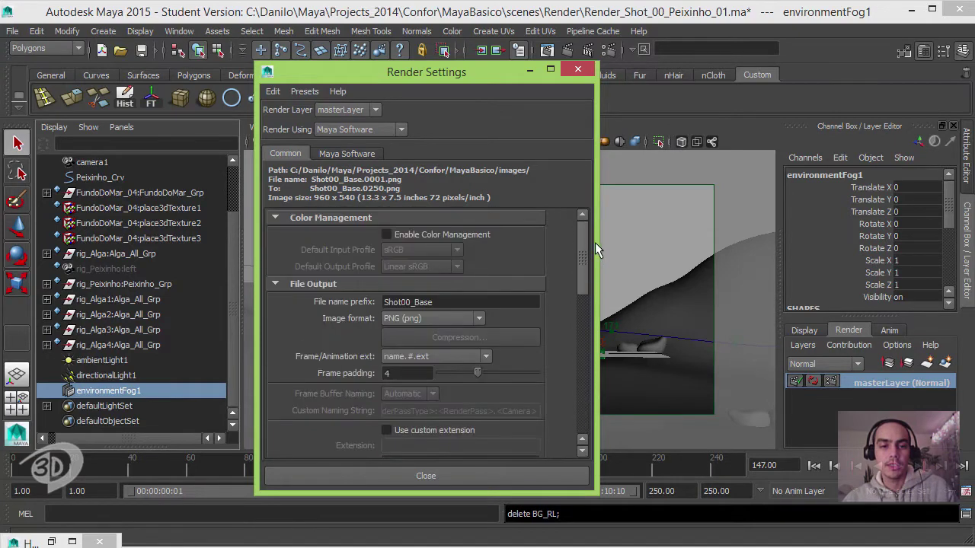
Set Maya Software anti-aliasing to Production quality with the multi-pixel filter off, then close Render Settings
{"action": "left_click", "coordinate": [347, 153]}
{"action": "left_click", "coordinate": [459, 191]}
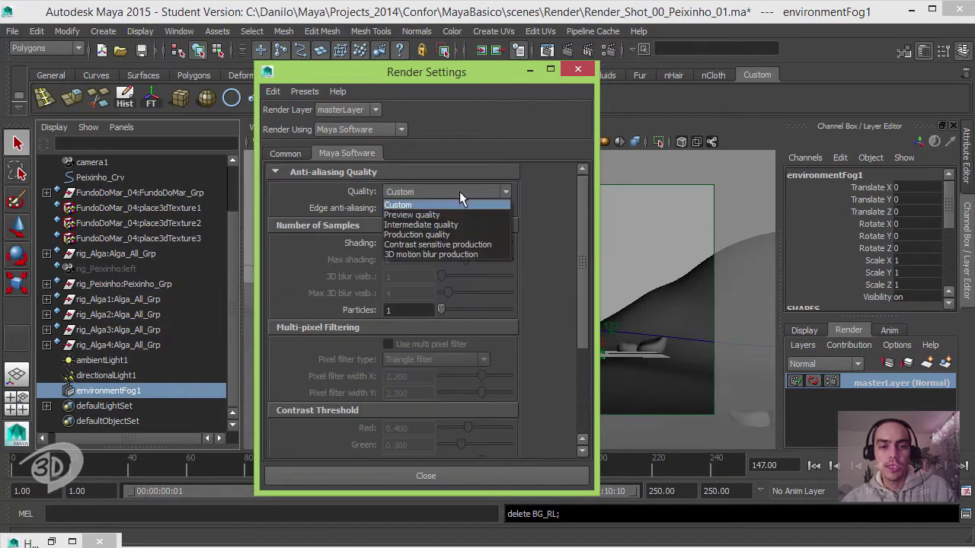
{"action": "left_click", "coordinate": [461, 236]}
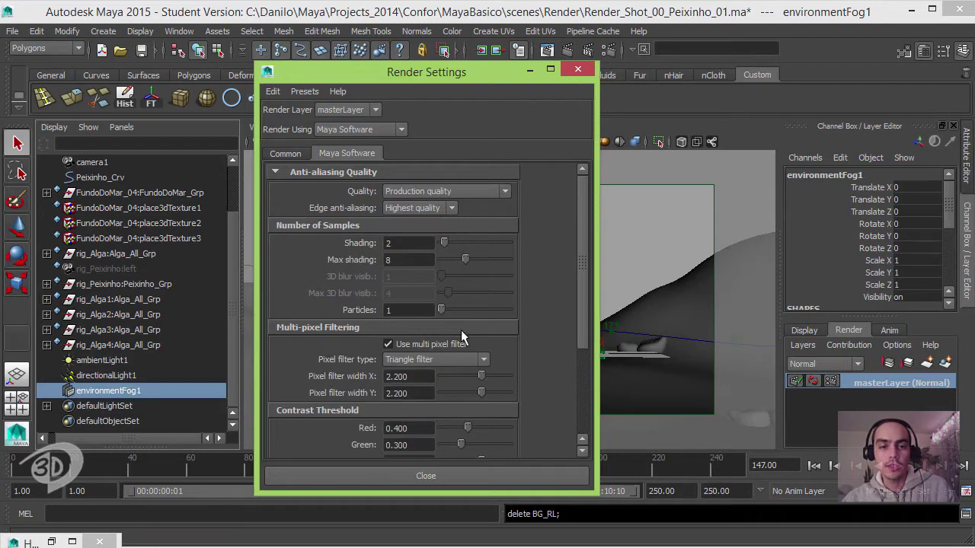
{"action": "left_click", "coordinate": [389, 344]}
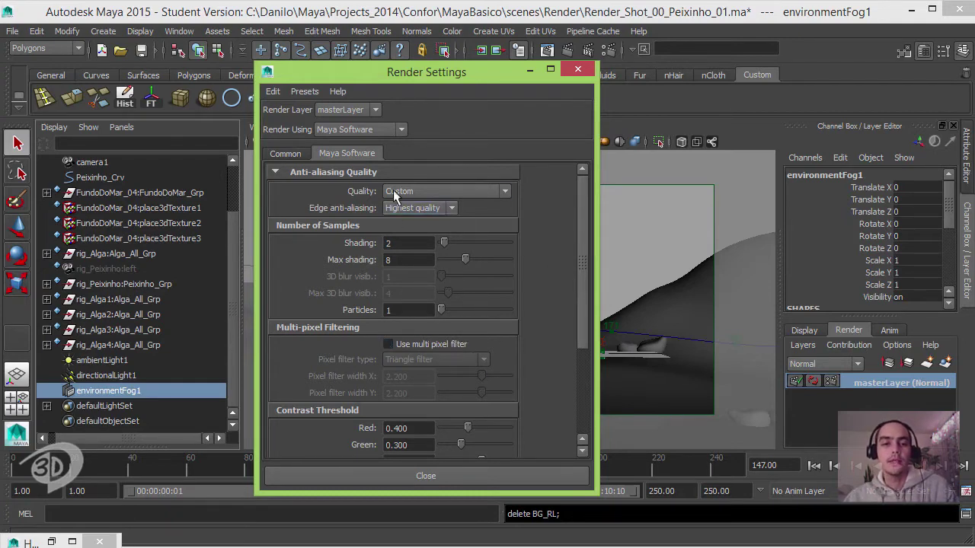
{"action": "left_click", "coordinate": [280, 153]}
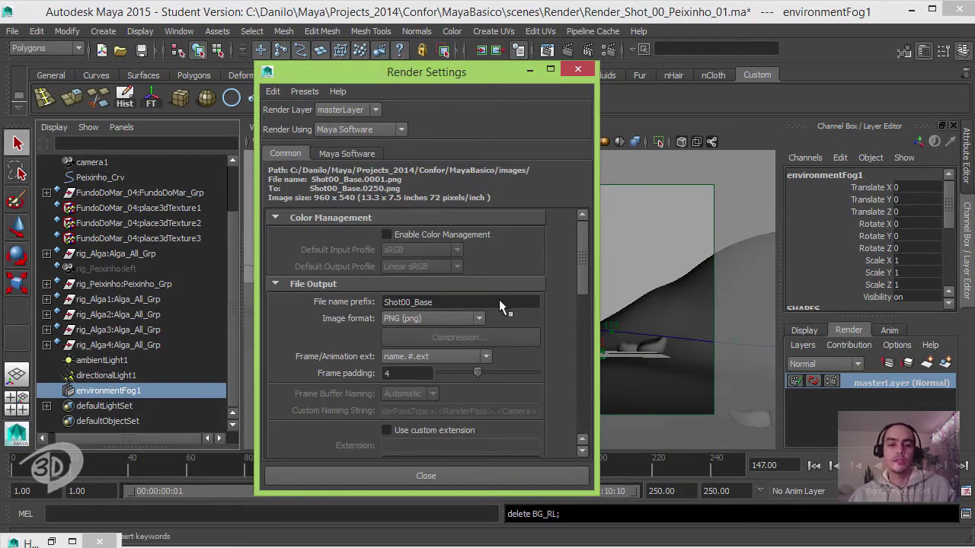
{"action": "left_click", "coordinate": [500, 473]}
{"action": "left_click", "coordinate": [567, 204]}
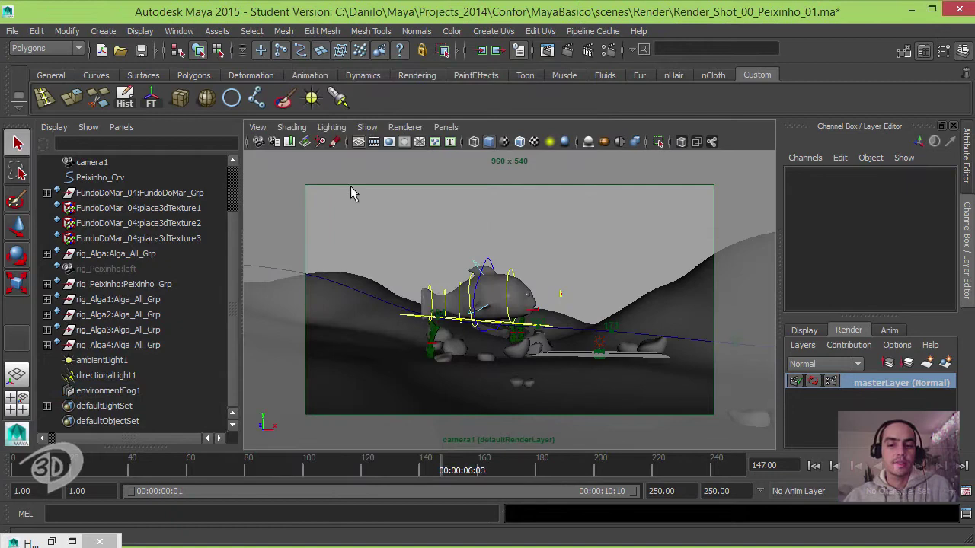
{"action": "left_click", "coordinate": [814, 466]}
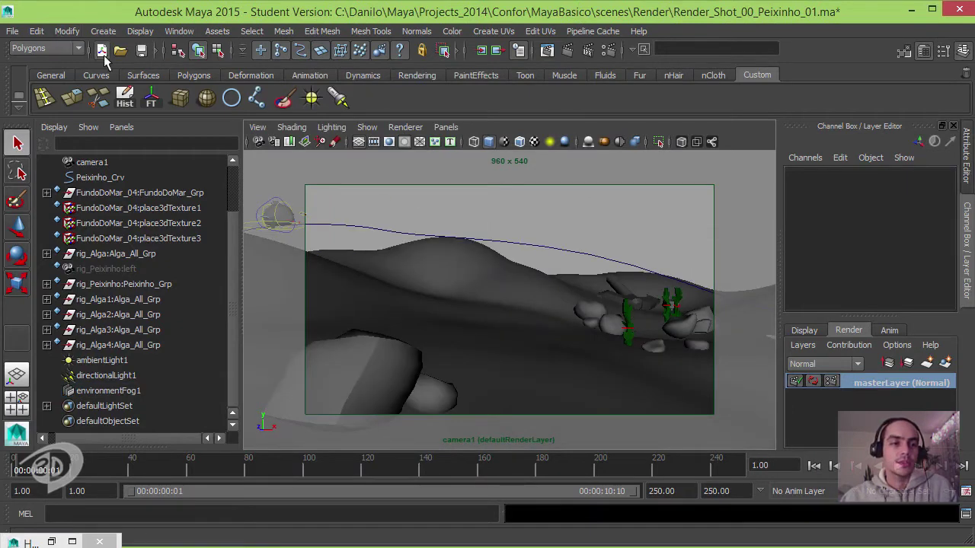
{"action": "left_click", "coordinate": [100, 50]}
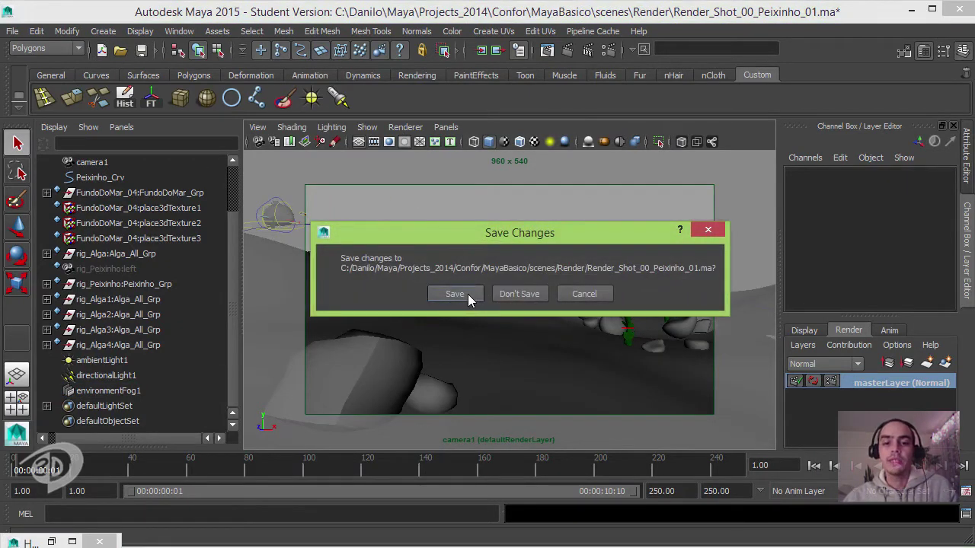
{"action": "left_click", "coordinate": [469, 296]}
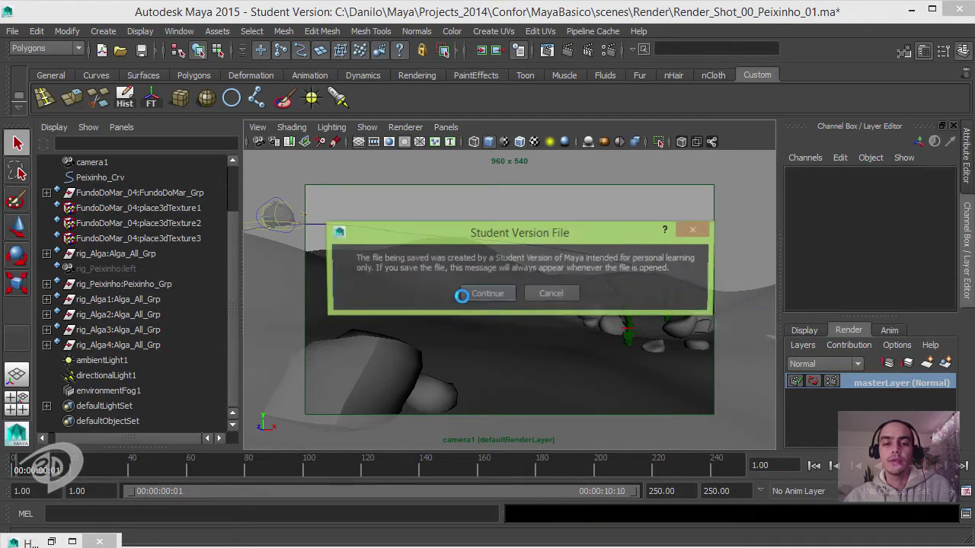
{"action": "left_click", "coordinate": [481, 295]}
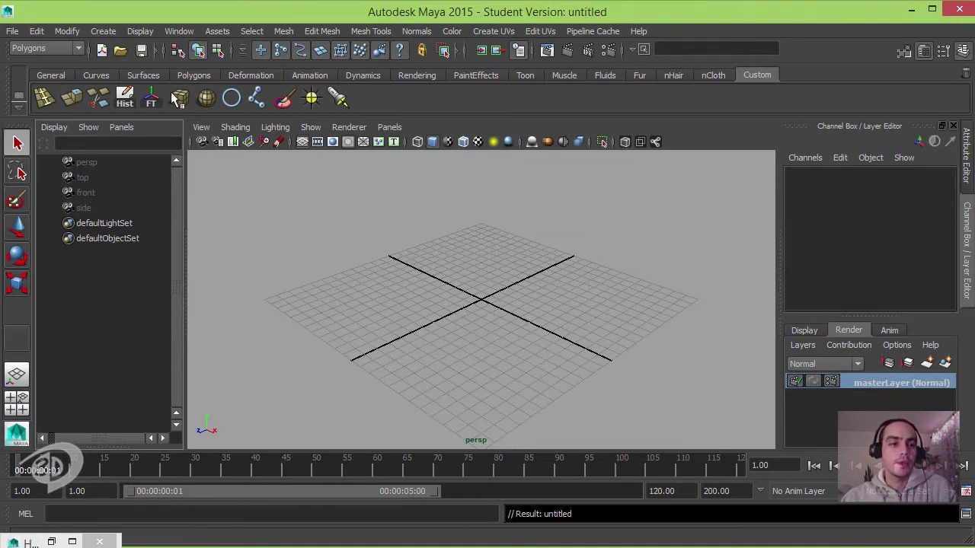
{"action": "left_click", "coordinate": [120, 51]}
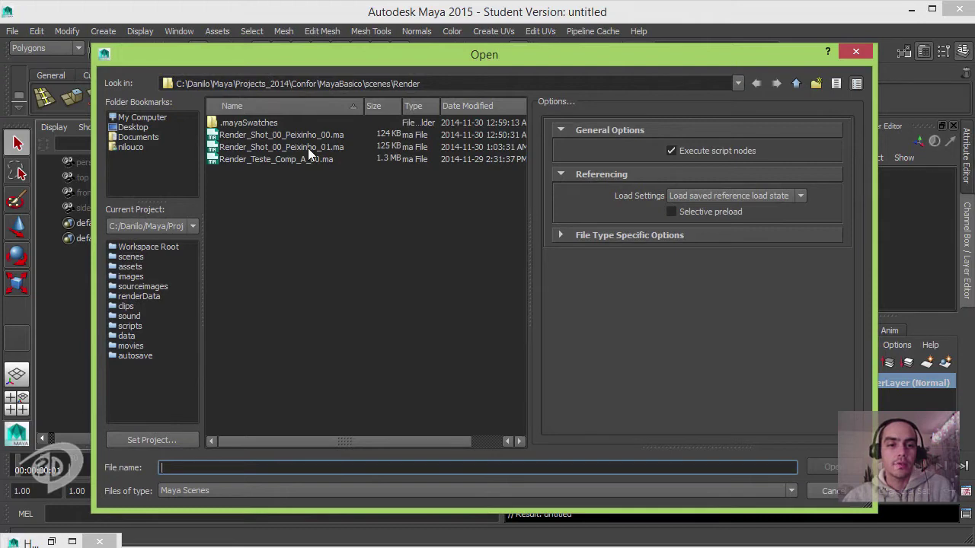
{"action": "left_click", "coordinate": [308, 147]}
{"action": "left_click", "coordinate": [822, 465]}
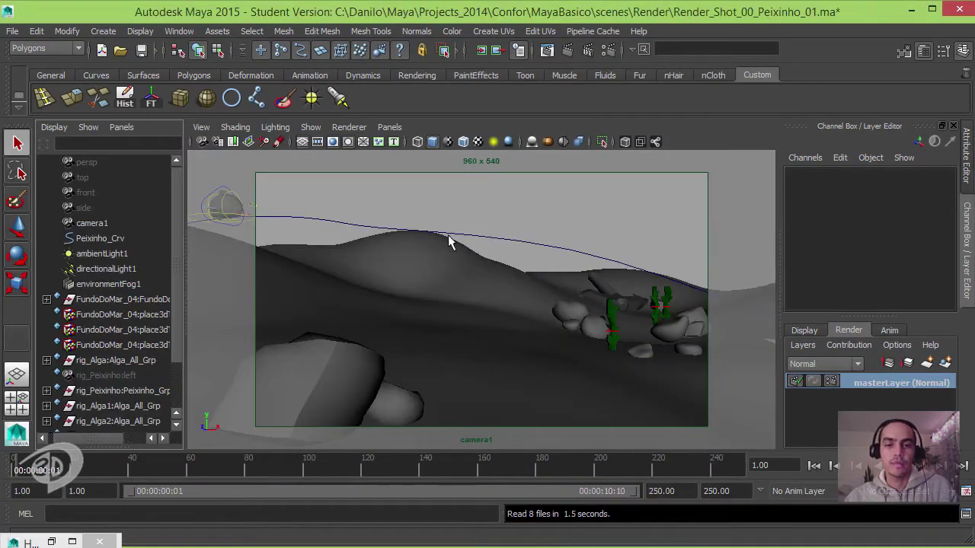
{"action": "left_click", "coordinate": [613, 48]}
{"action": "left_click", "coordinate": [347, 153]}
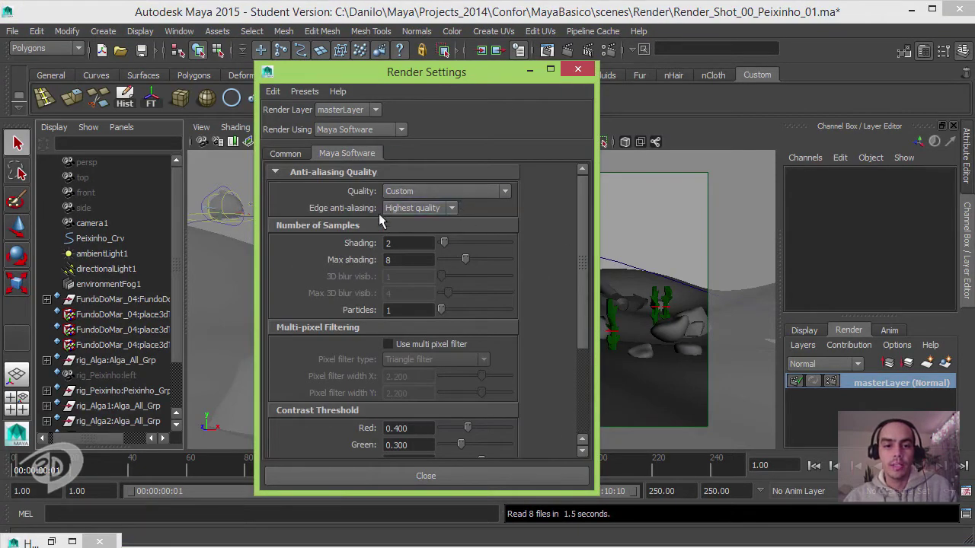
{"action": "left_click", "coordinate": [283, 154]}
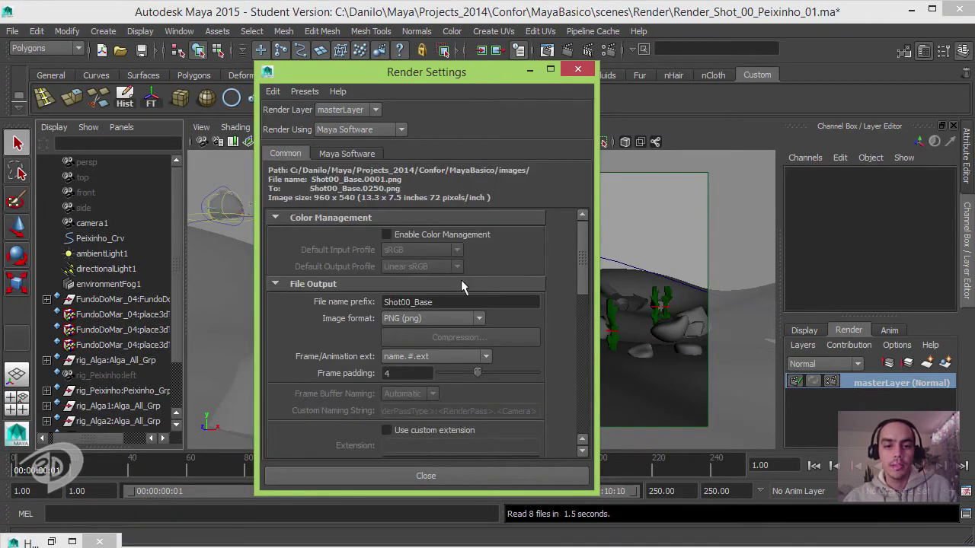
{"action": "mouse_move", "coordinate": [581, 268]}
{"action": "left_mouse_down"}
{"action": "mouse_move", "coordinate": [582, 317]}
{"action": "mouse_move", "coordinate": [578, 233]}
{"action": "left_mouse_up"}
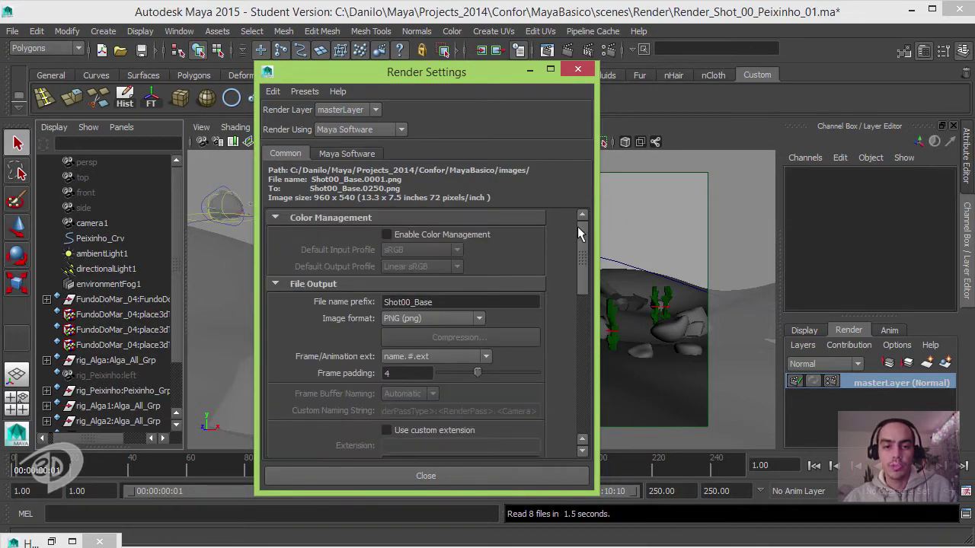
{"action": "left_click", "coordinate": [577, 69]}
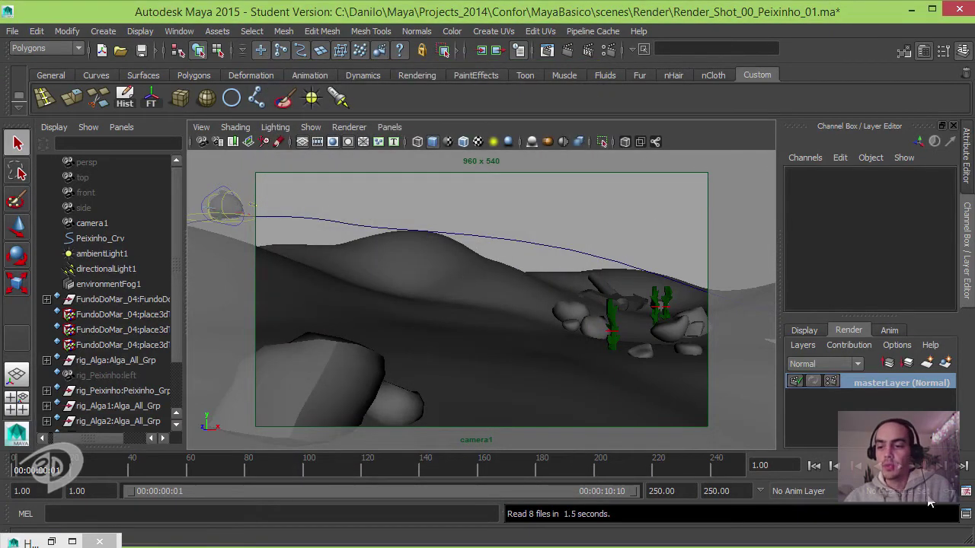
Open the Script Editor and clear its history to follow the render log
{"action": "left_click", "coordinate": [964, 516]}
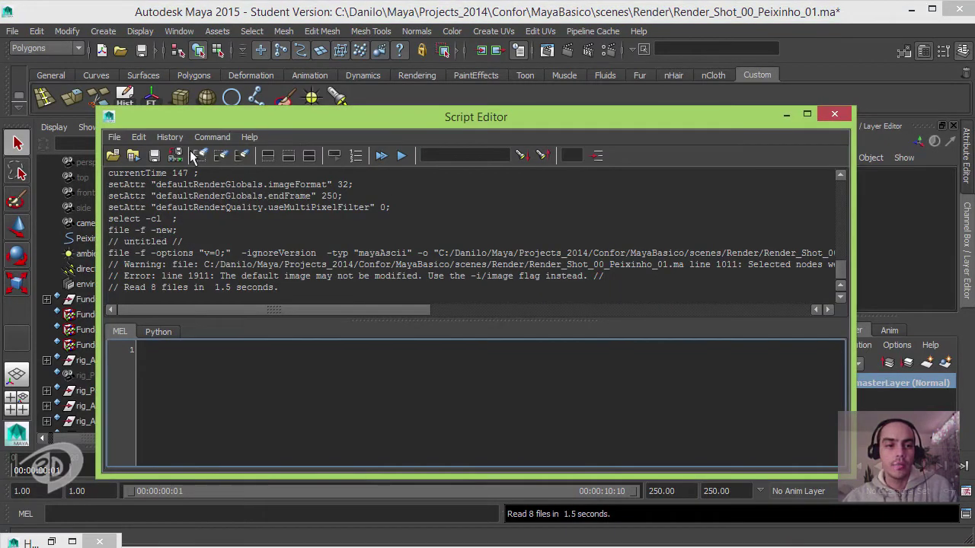
{"action": "left_click", "coordinate": [200, 155]}
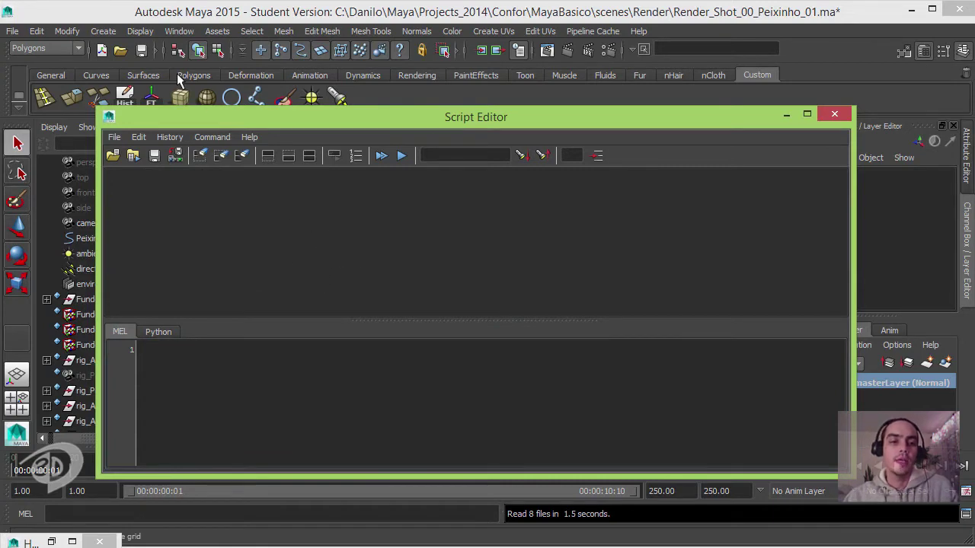
{"action": "left_click", "coordinate": [183, 34]}
{"action": "left_click", "coordinate": [183, 34]}
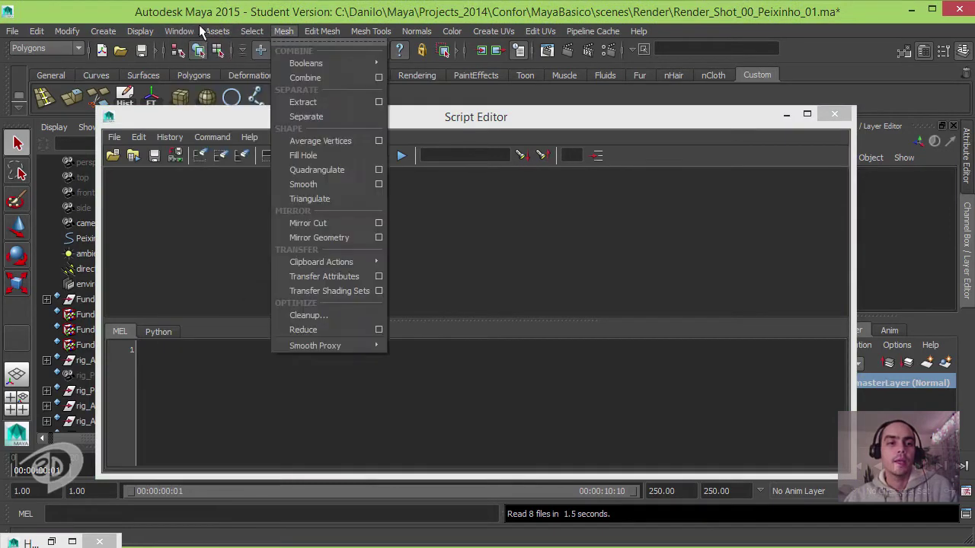
Switch to the Rendering menu set and run Batch Render, continuing past the student notice
{"action": "left_click", "coordinate": [77, 50]}
{"action": "left_click", "coordinate": [77, 49]}
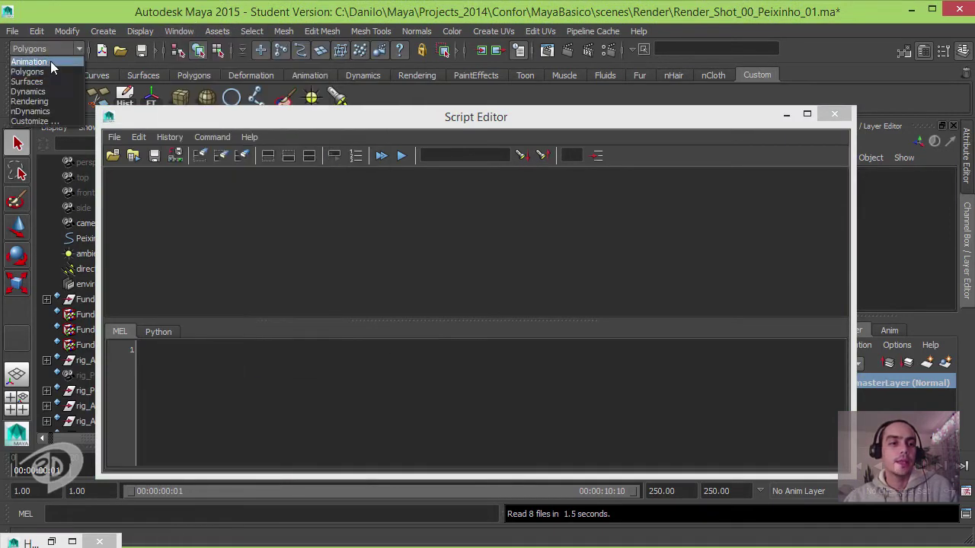
{"action": "left_click", "coordinate": [43, 100]}
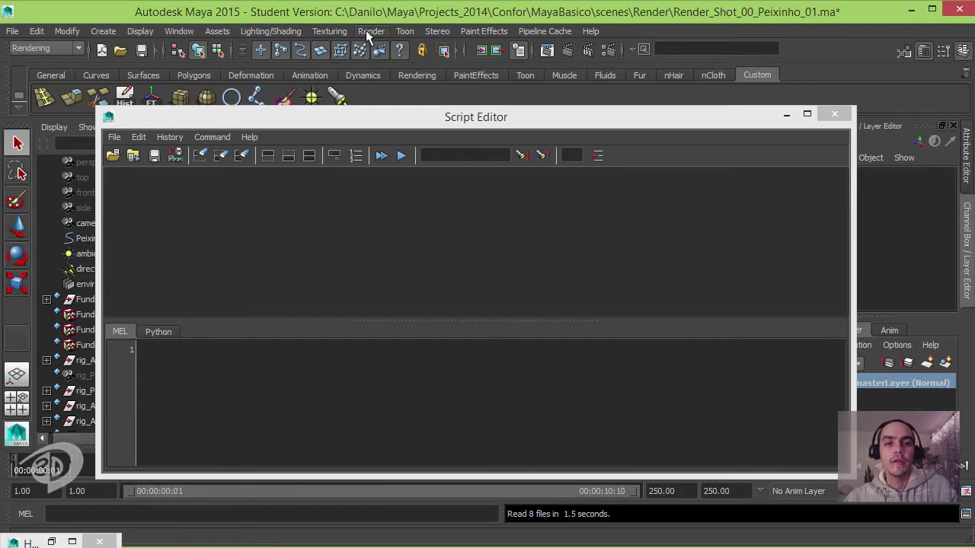
{"action": "left_click", "coordinate": [371, 32]}
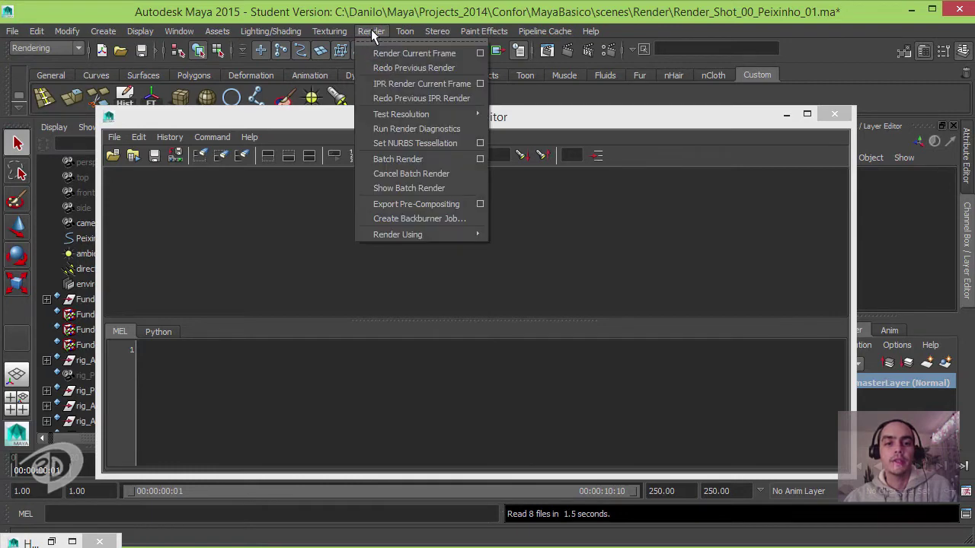
{"action": "left_click", "coordinate": [436, 159]}
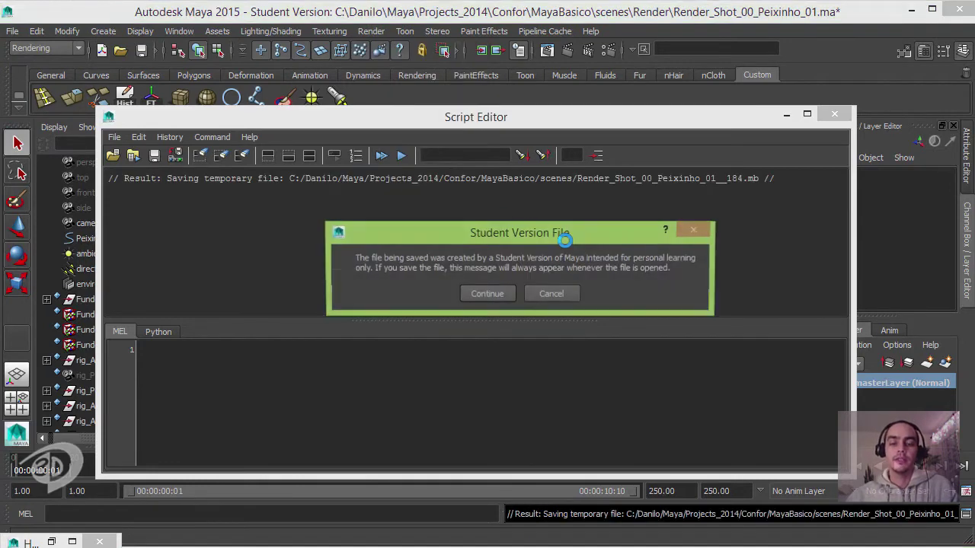
{"action": "left_click", "coordinate": [493, 295]}
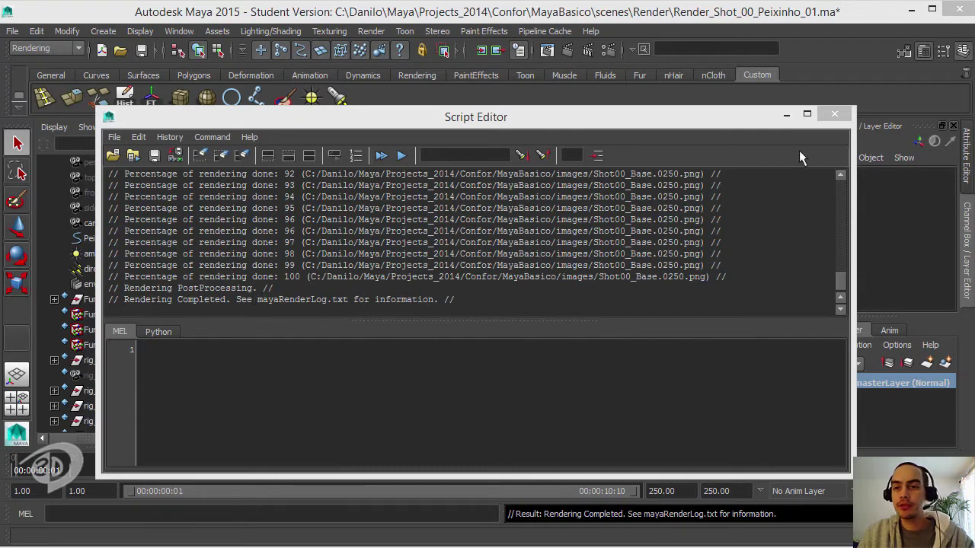
Close the Script Editor and show the batch-rendered Shot00_Base.0250.png frame in FCheck
{"action": "left_click", "coordinate": [835, 116]}
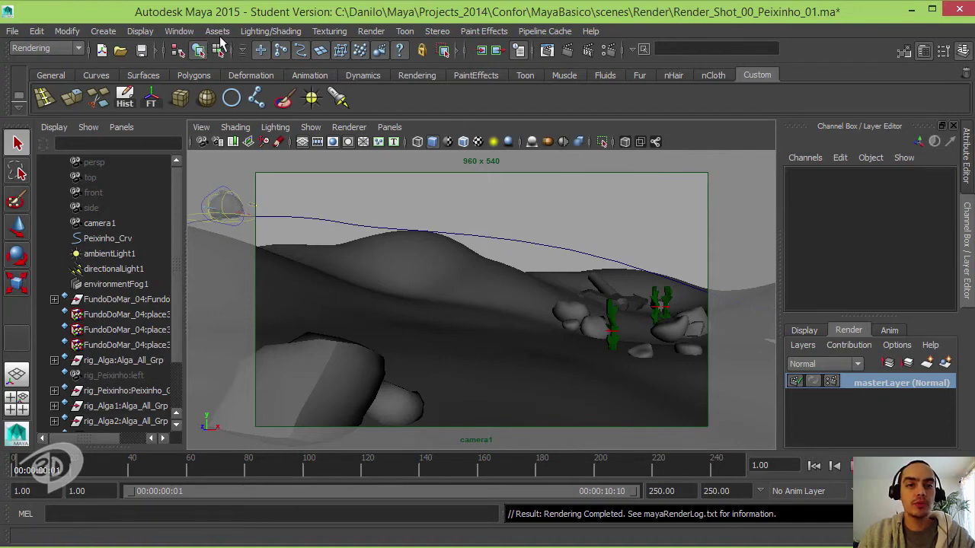
{"action": "left_click", "coordinate": [372, 33]}
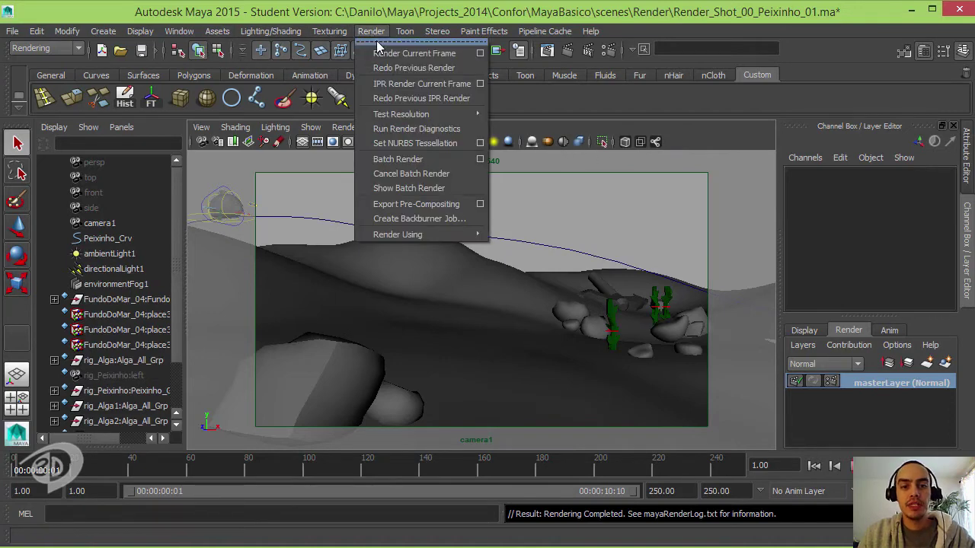
{"action": "left_click", "coordinate": [454, 187]}
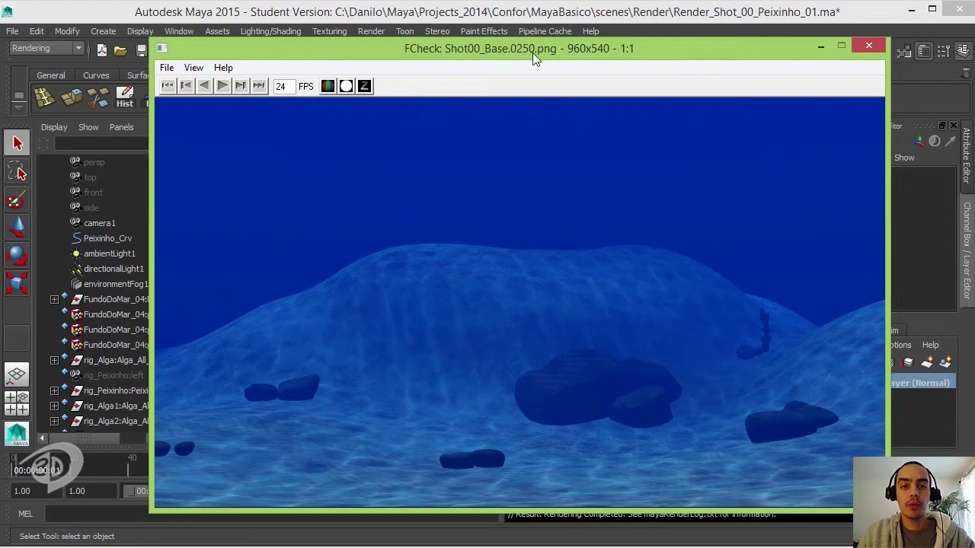
{"action": "left_click", "coordinate": [167, 71]}
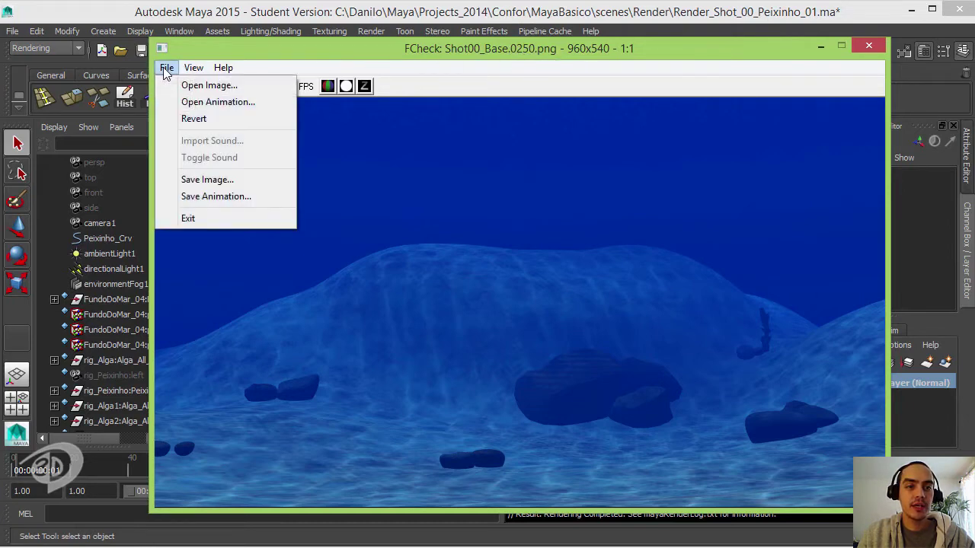
Open the Shot00_Base PNG sequence starting at Shot00_Base.0001 as an animation and play it back
{"action": "left_click", "coordinate": [227, 102]}
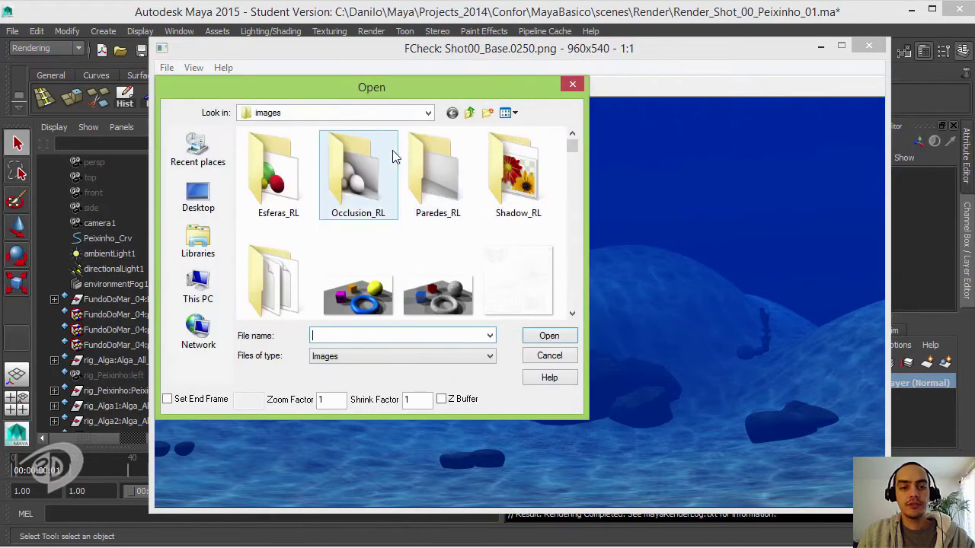
{"action": "left_click", "coordinate": [574, 315]}
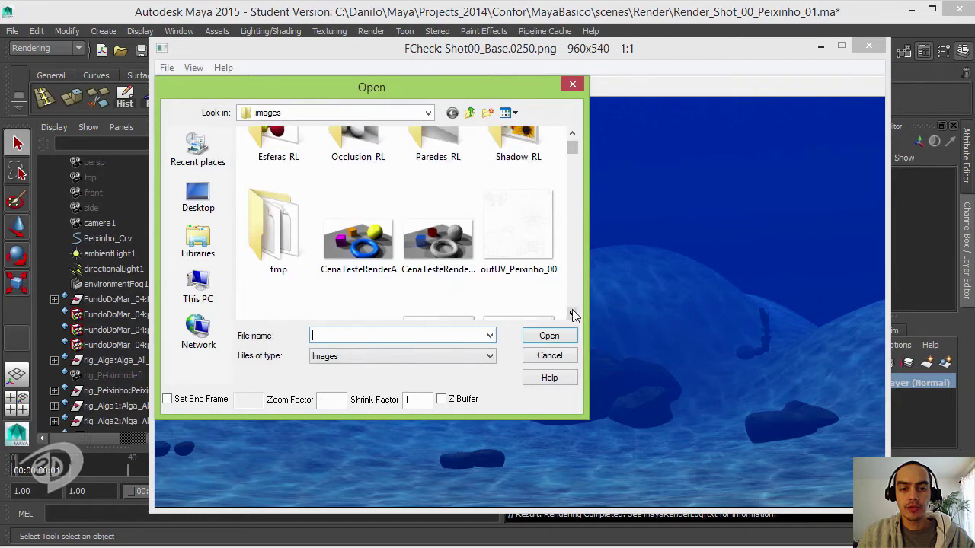
{"action": "left_click", "coordinate": [574, 315]}
{"action": "left_click", "coordinate": [573, 315]}
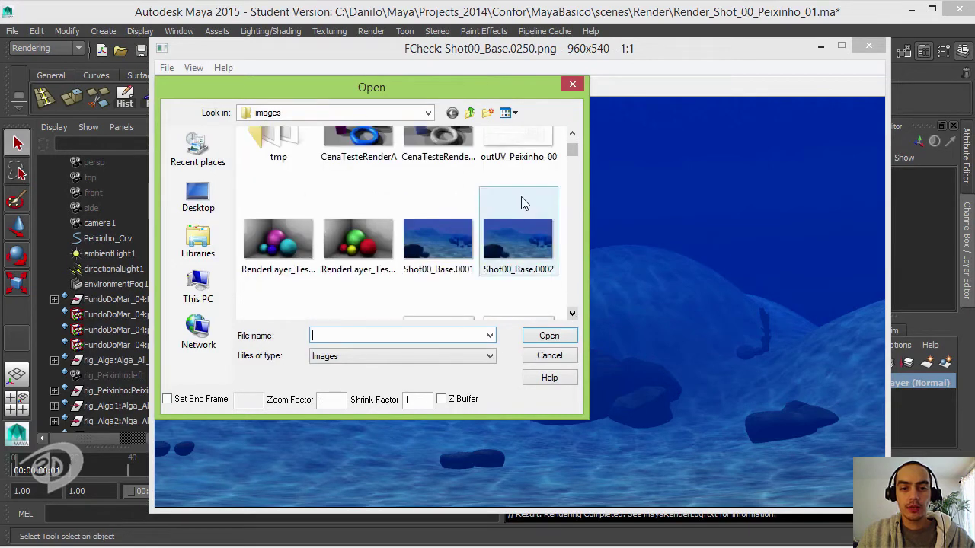
{"action": "left_click", "coordinate": [445, 246]}
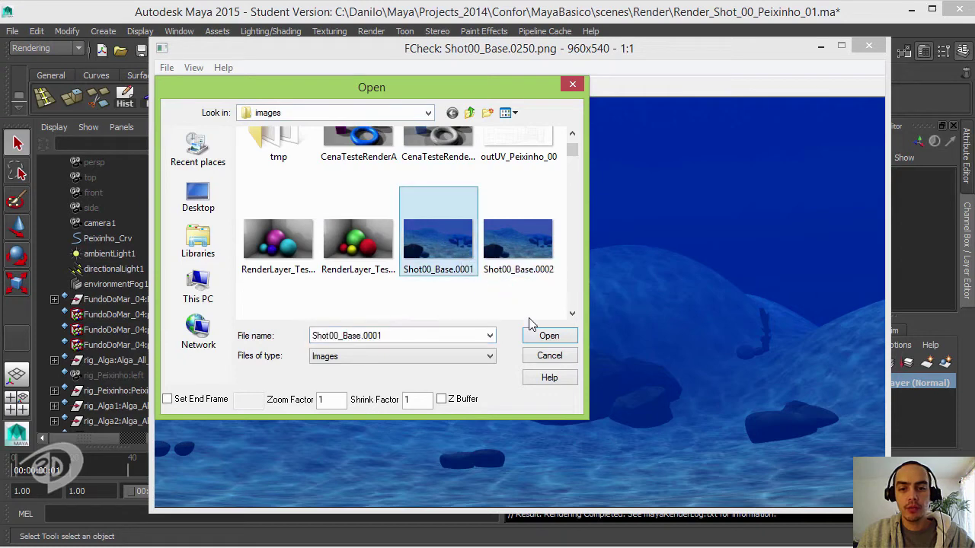
{"action": "left_click", "coordinate": [548, 335]}
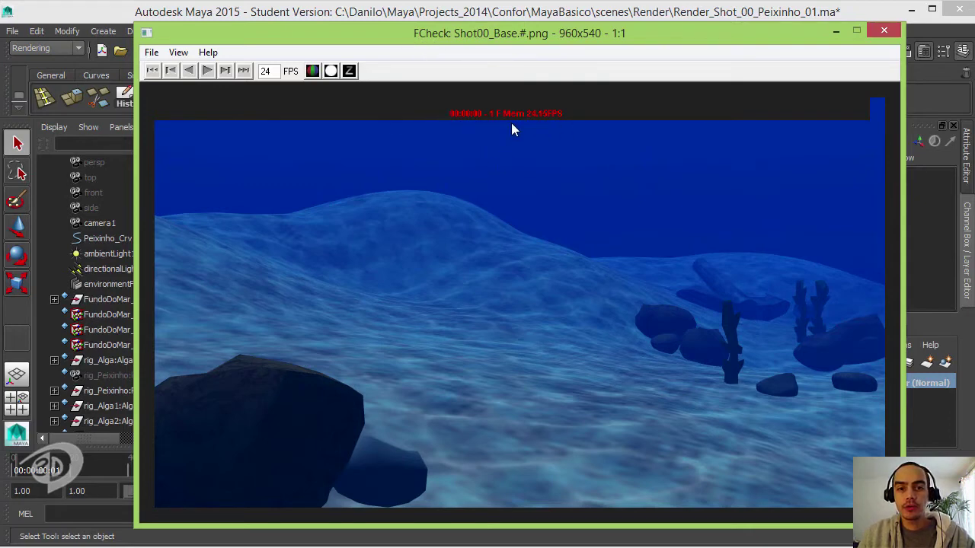
{"action": "left_click", "coordinate": [207, 75]}
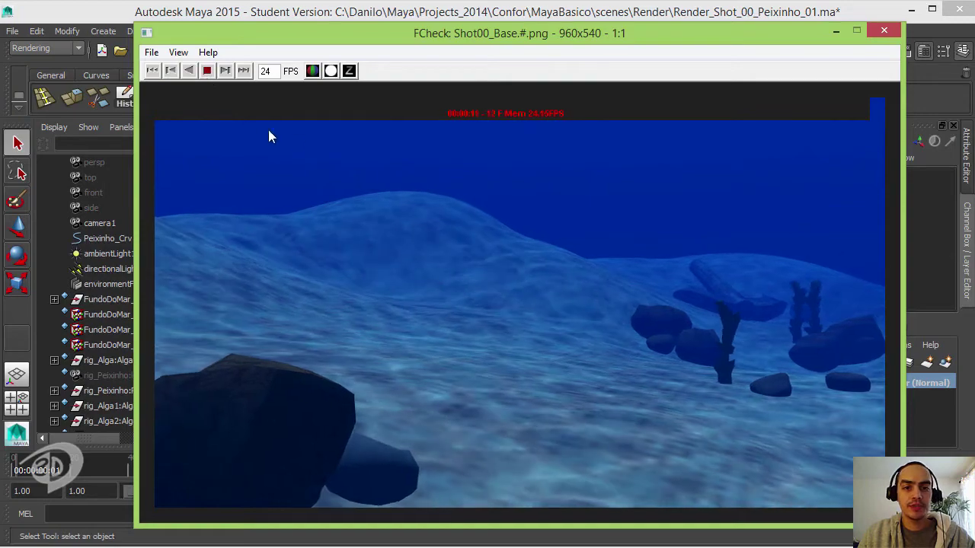
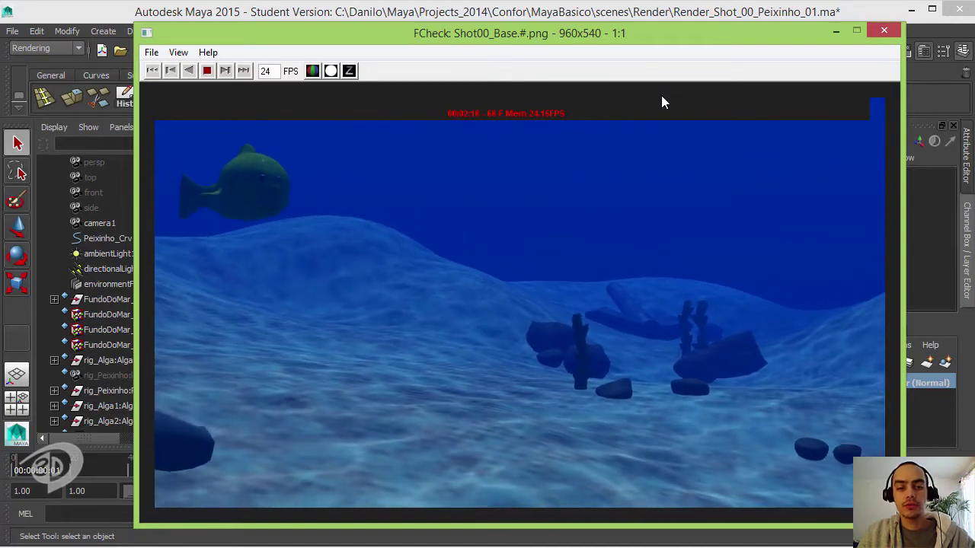
Stop the Shot00_Base sequence playing in FCheck and close the FCheck viewer
{"action": "left_click", "coordinate": [206, 71]}
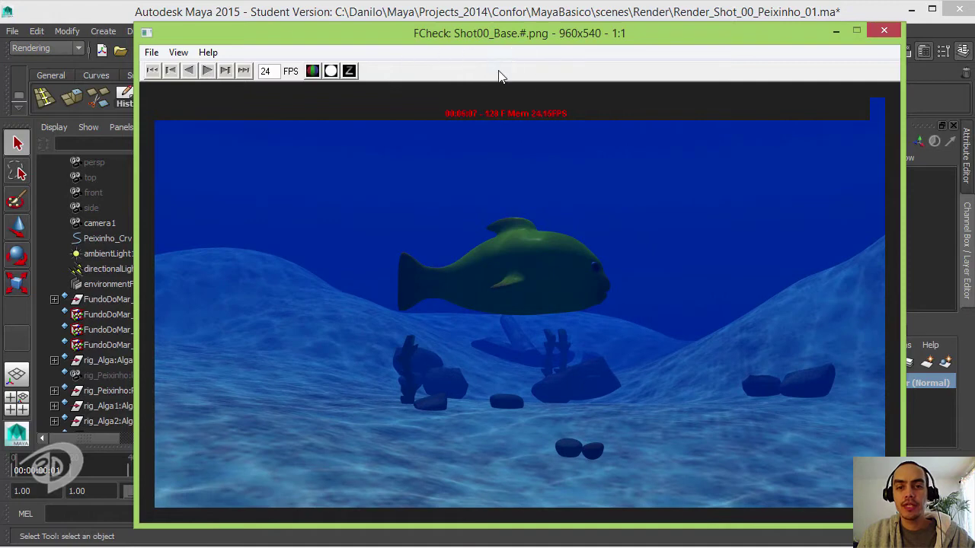
{"action": "left_click", "coordinate": [881, 33]}
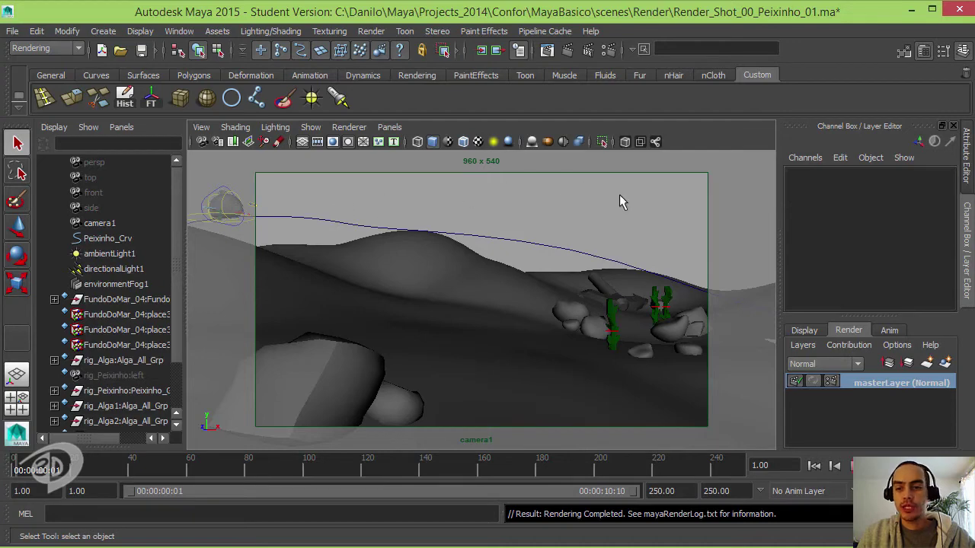
Save the scene as Render_Shot_00_Peixinho_02.ma, accepting the student version warning
{"action": "key", "text": "alt+f"}
{"action": "left_click", "coordinate": [73, 100]}
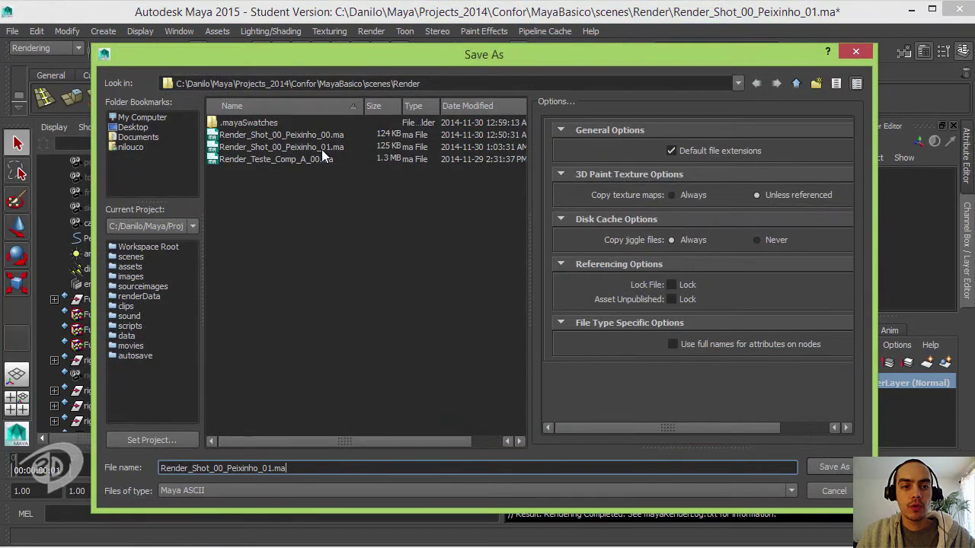
{"action": "left_click", "coordinate": [322, 148]}
{"action": "left_click", "coordinate": [272, 468]}
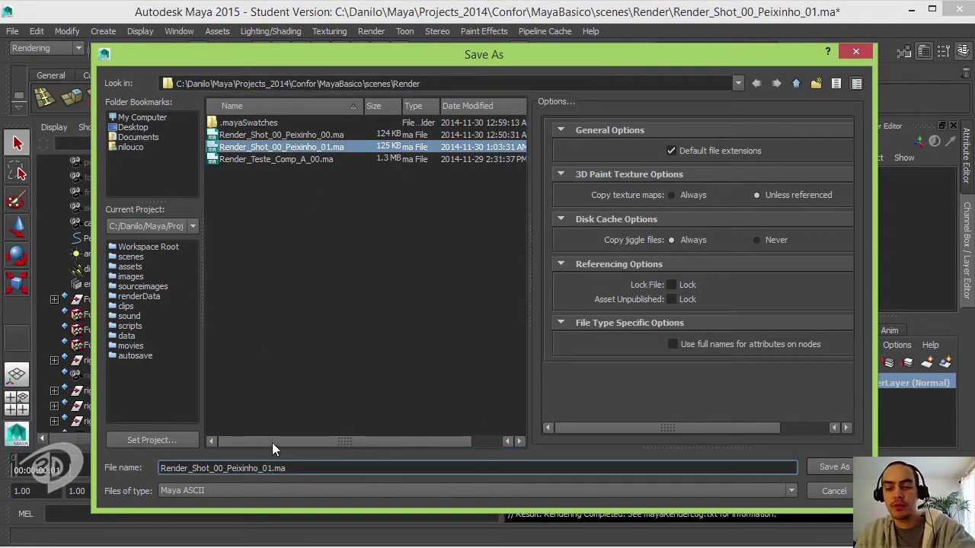
{"action": "key", "text": "BackSpace"}
{"action": "type", "text": "2"}
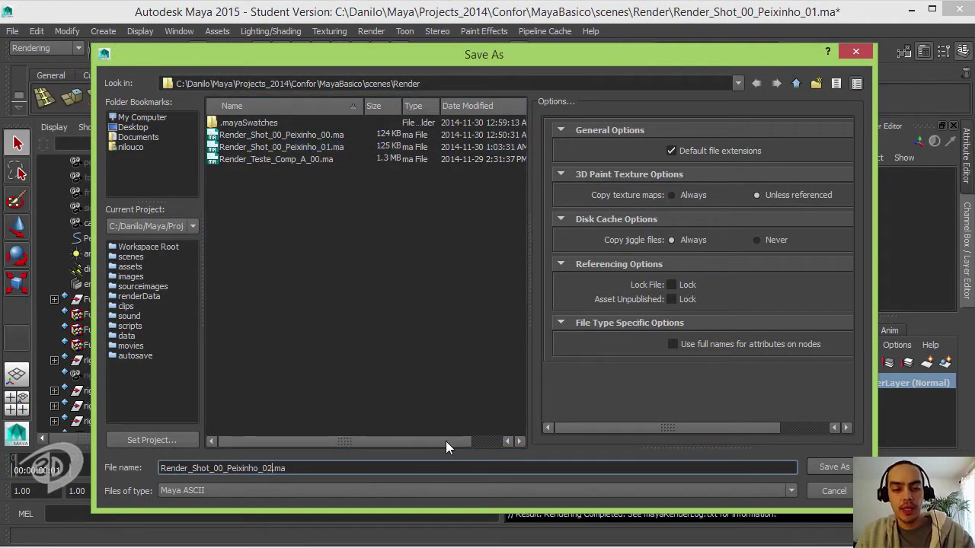
{"action": "left_click", "coordinate": [820, 462]}
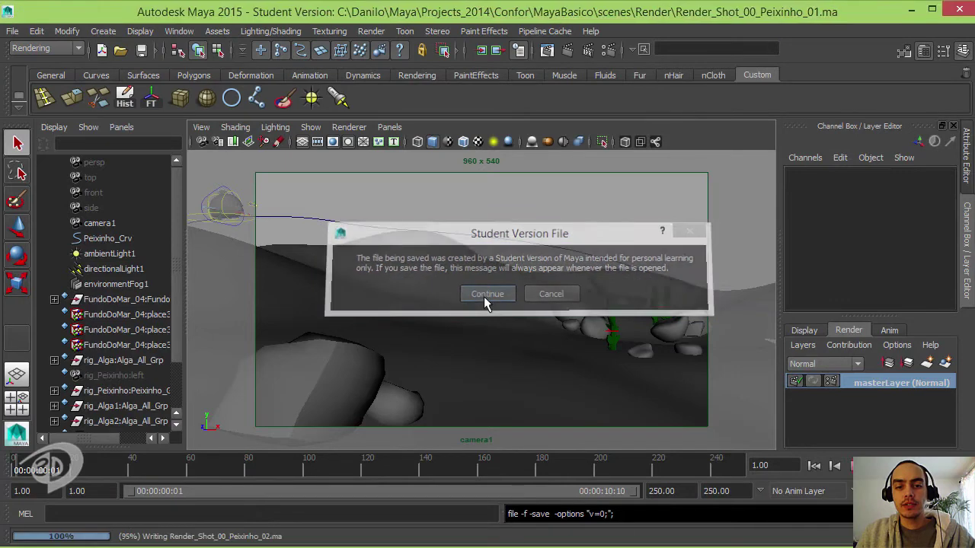
{"action": "left_click", "coordinate": [483, 295]}
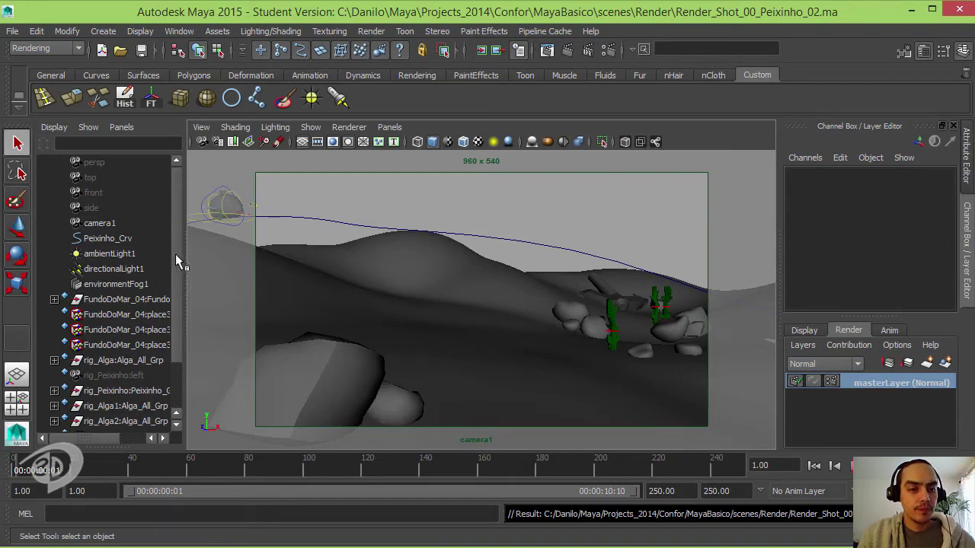
Create a render layer from FundoDoMar_04, rig_Alga, rig_Peixinho and rig_Alga1–4
{"action": "scroll", "coordinate": [180, 297], "scroll_direction": "down", "scroll_amount": 3}
{"action": "left_click", "coordinate": [131, 254]}
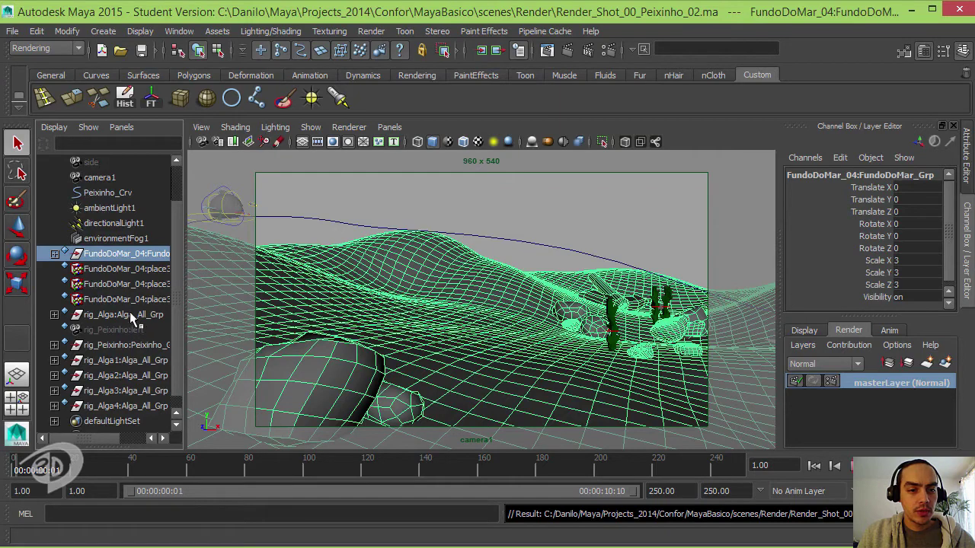
{"action": "left_click", "coordinate": [131, 314], "text": "ctrl"}
{"action": "left_click", "coordinate": [126, 344], "text": "ctrl"}
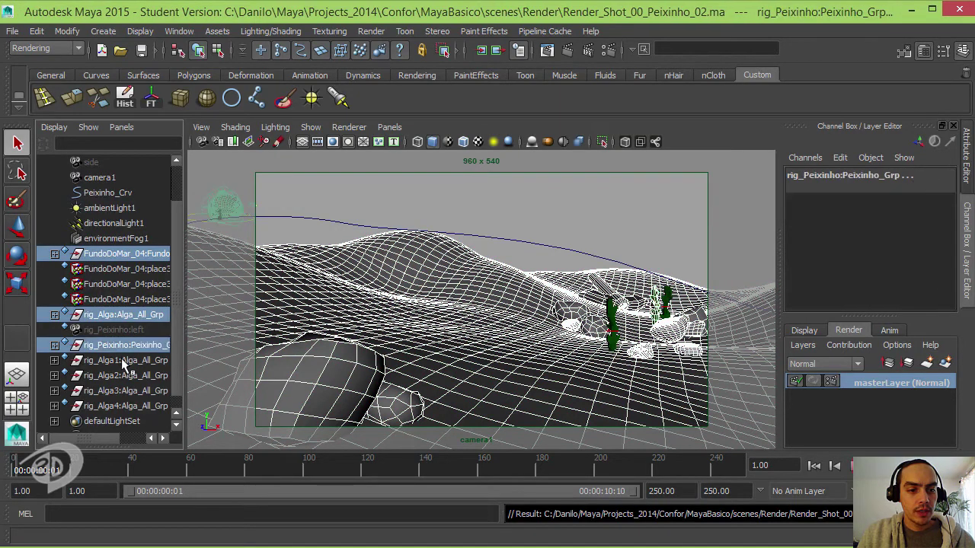
{"action": "left_click", "coordinate": [126, 359], "text": "ctrl"}
{"action": "left_click", "coordinate": [126, 375], "text": "ctrl"}
{"action": "left_click", "coordinate": [122, 390], "text": "ctrl"}
{"action": "left_click", "coordinate": [119, 406], "text": "ctrl"}
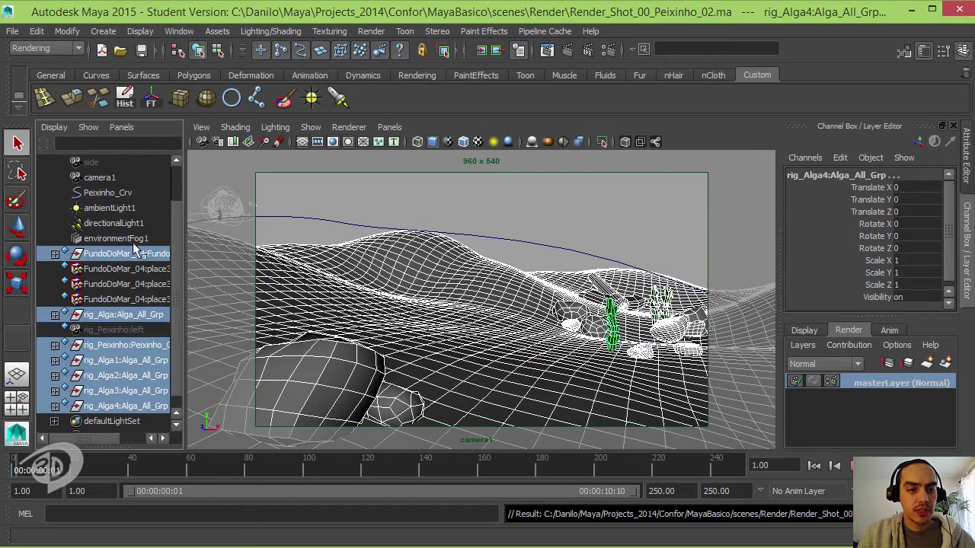
{"action": "left_click", "coordinate": [944, 365]}
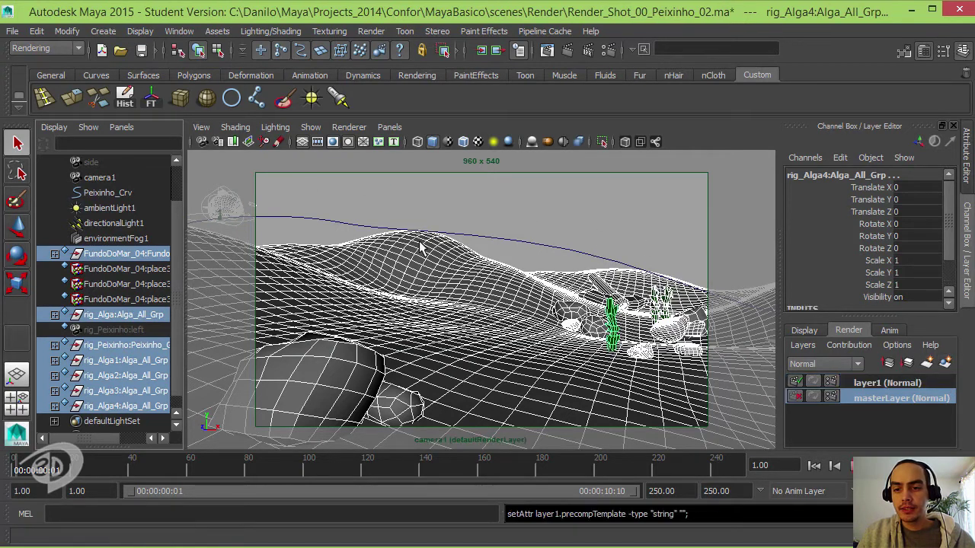
Make layer1 the active render layer, clear the selection, and rename it Shadow_RL
{"action": "left_click", "coordinate": [878, 385]}
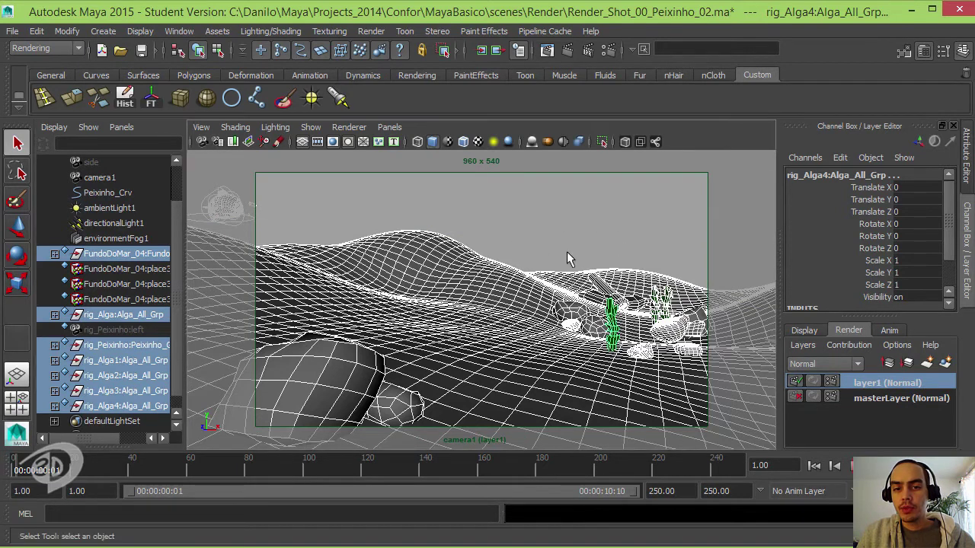
{"action": "left_click", "coordinate": [589, 217]}
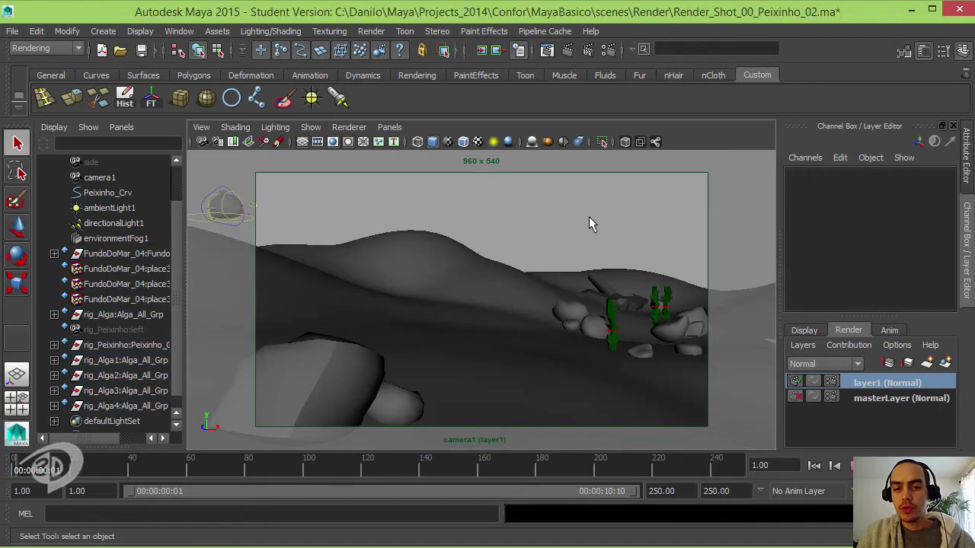
{"action": "double_click", "coordinate": [871, 385]}
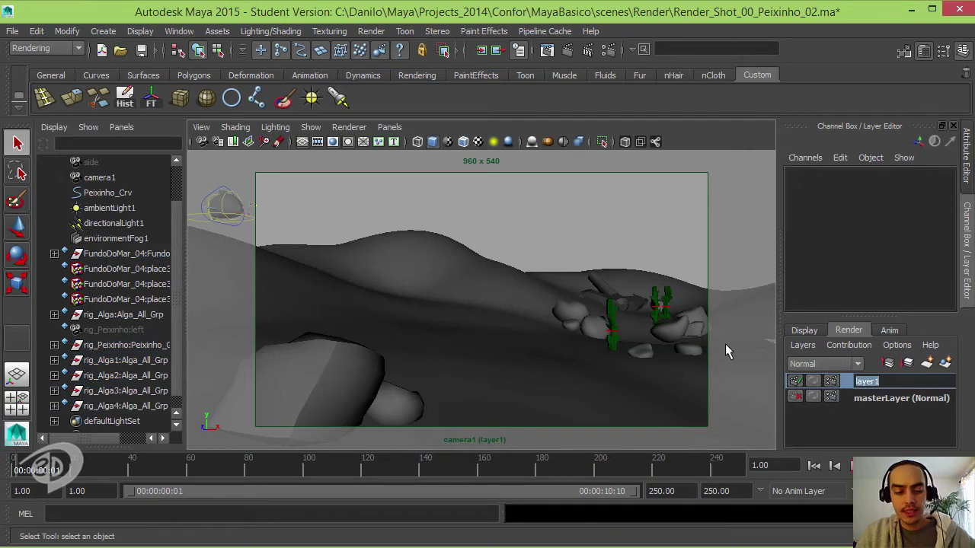
{"action": "type", "text": "Shadow_"}
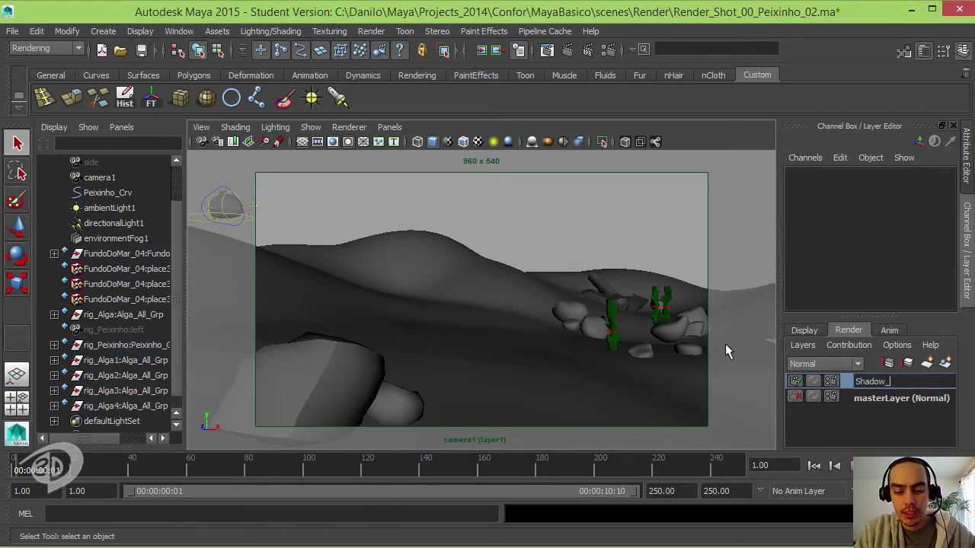
{"action": "type", "text": "RL"}
{"action": "key", "text": "Return"}
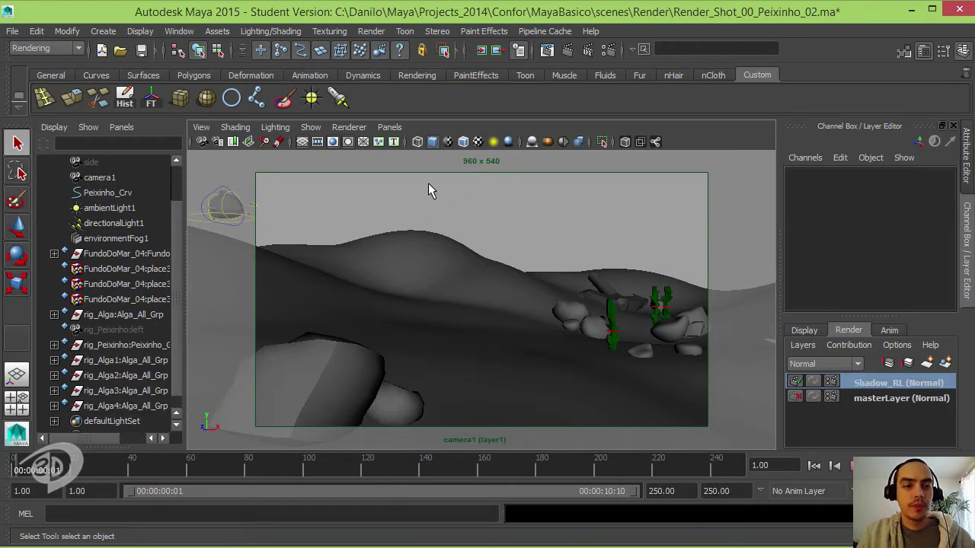
Add a new directional light and move the timeline to about frame 153
{"action": "left_click", "coordinate": [103, 31]}
{"action": "mouse_move", "coordinate": [122, 97]}
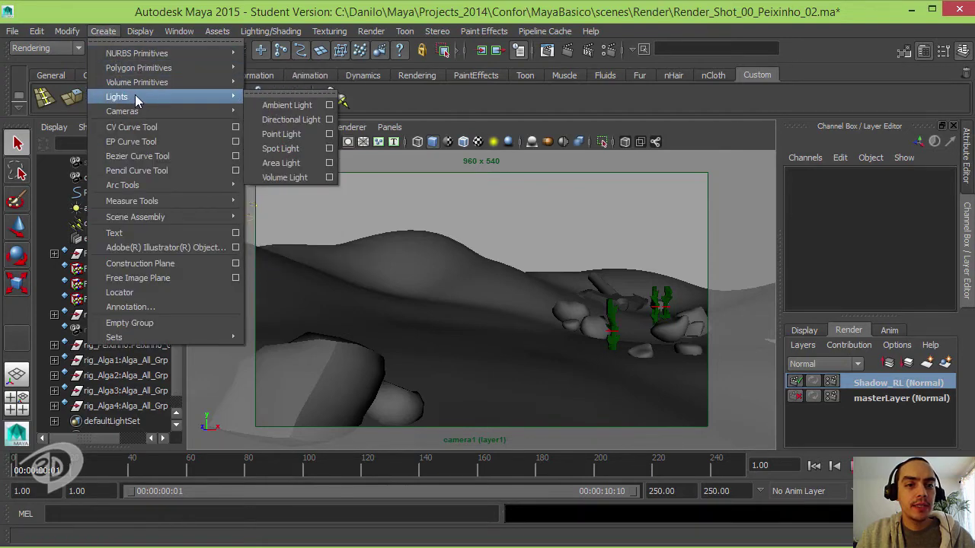
{"action": "left_click", "coordinate": [290, 119]}
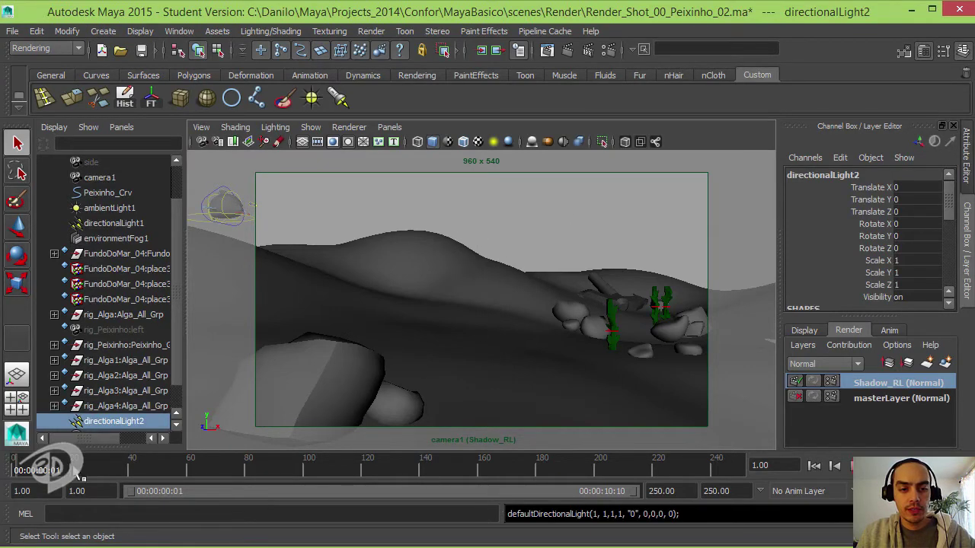
{"action": "left_click_drag", "start_coordinate": [84, 471], "coordinate": [450, 451]}
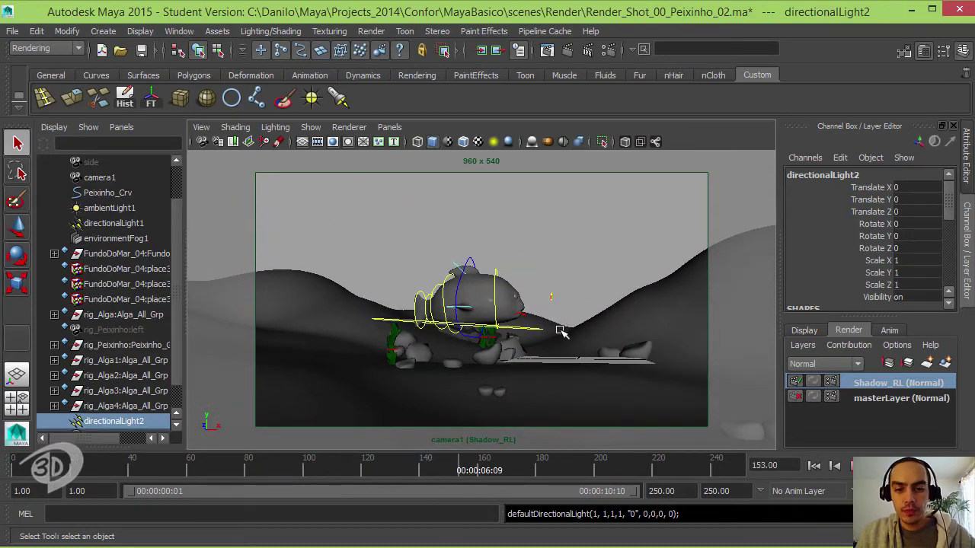
Raise the light to 18.8, scale it to 21.913, and tilt it to -63.348/-33.543/5.895
{"action": "key", "text": "w"}
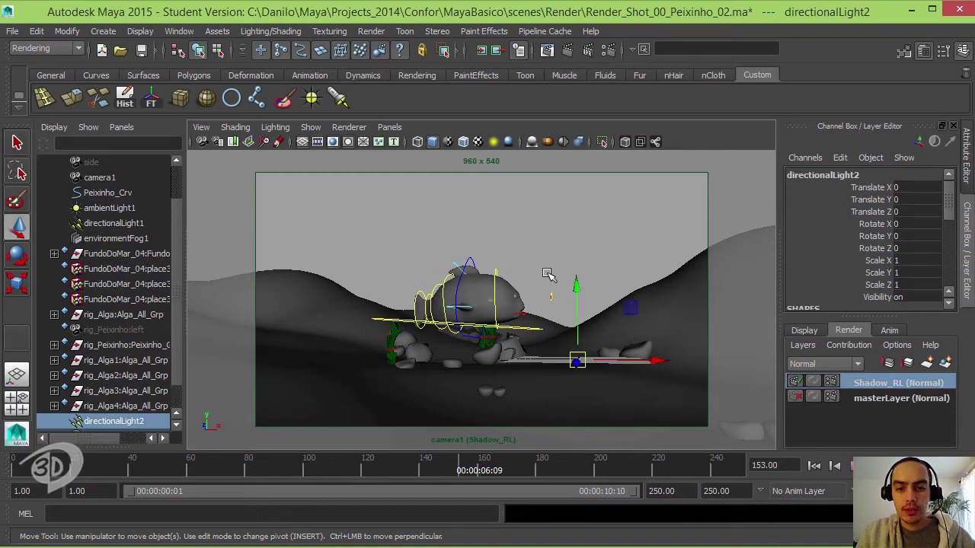
{"action": "middle_click_drag", "start_coordinate": [575, 198], "coordinate": [575, 187]}
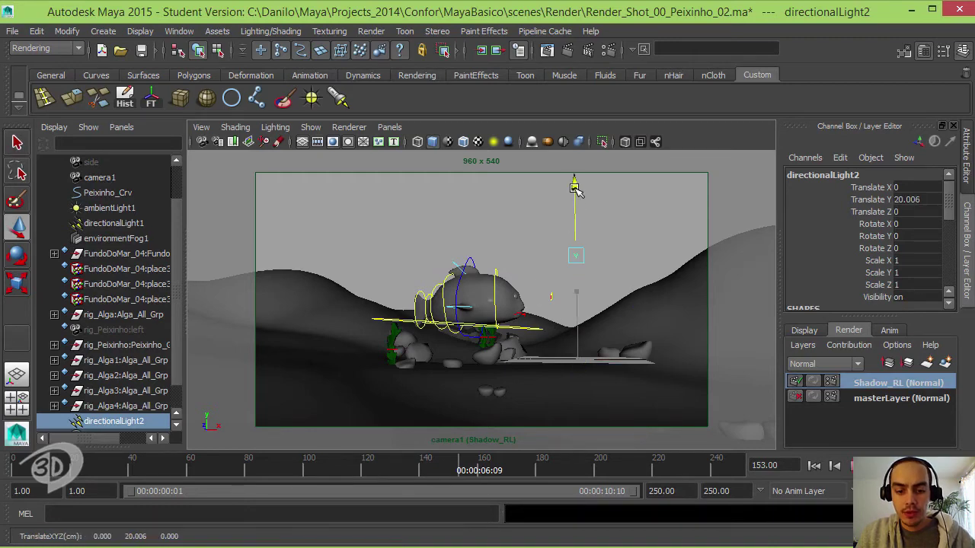
{"action": "key", "text": "r"}
{"action": "mouse_move", "coordinate": [579, 259]}
{"action": "left_mouse_down"}
{"action": "mouse_move", "coordinate": [750, 172]}
{"action": "mouse_move", "coordinate": [615, 261]}
{"action": "left_mouse_up"}
{"action": "key", "text": "e"}
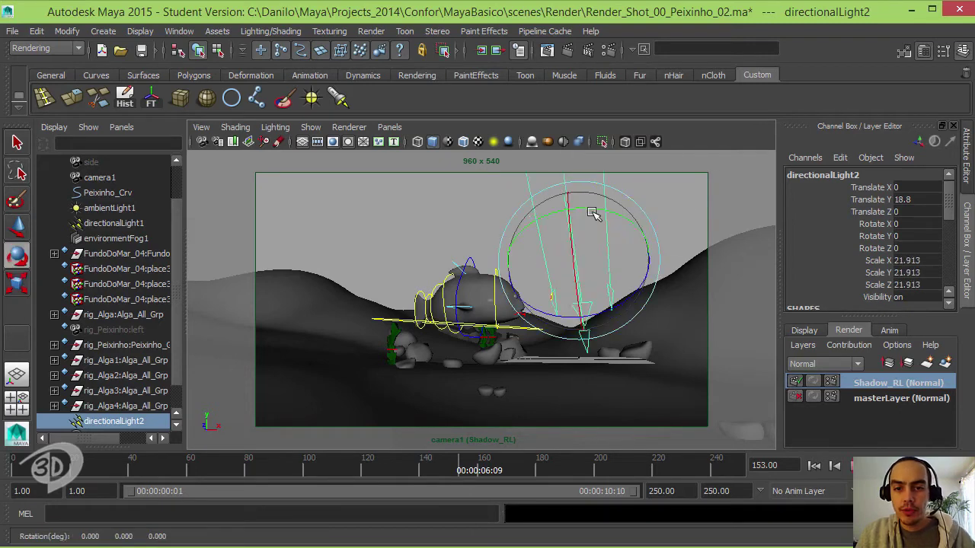
{"action": "mouse_move", "coordinate": [593, 214]}
{"action": "left_mouse_down"}
{"action": "mouse_move", "coordinate": [632, 218]}
{"action": "mouse_move", "coordinate": [590, 245]}
{"action": "mouse_move", "coordinate": [599, 218]}
{"action": "mouse_move", "coordinate": [531, 211]}
{"action": "mouse_move", "coordinate": [526, 223]}
{"action": "mouse_move", "coordinate": [571, 211]}
{"action": "mouse_move", "coordinate": [597, 219]}
{"action": "mouse_move", "coordinate": [590, 253]}
{"action": "mouse_move", "coordinate": [570, 218]}
{"action": "mouse_move", "coordinate": [562, 220]}
{"action": "mouse_move", "coordinate": [569, 237]}
{"action": "left_mouse_up"}
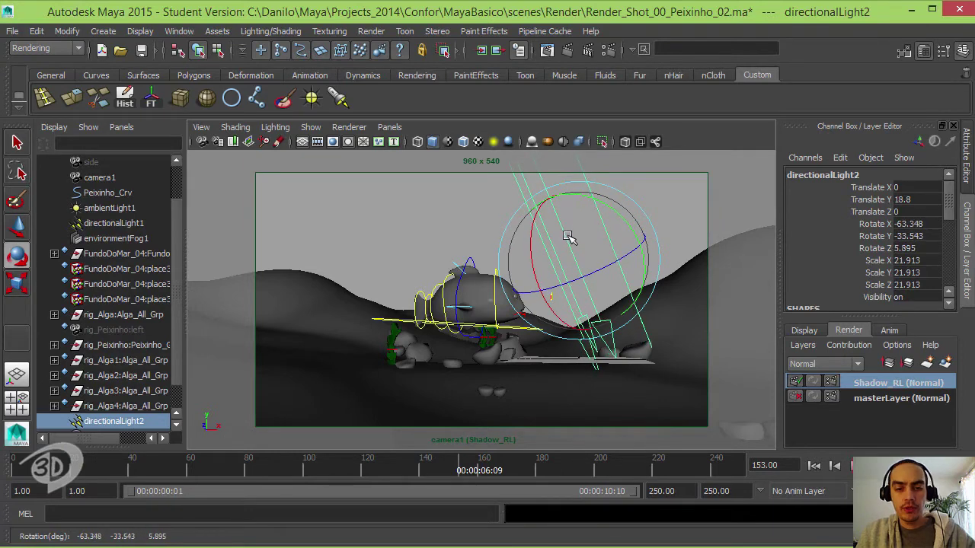
Open directionalLightShape2 in the Attribute Editor and look through its expanded Shadows settings
{"action": "key", "text": "ctrl+a"}
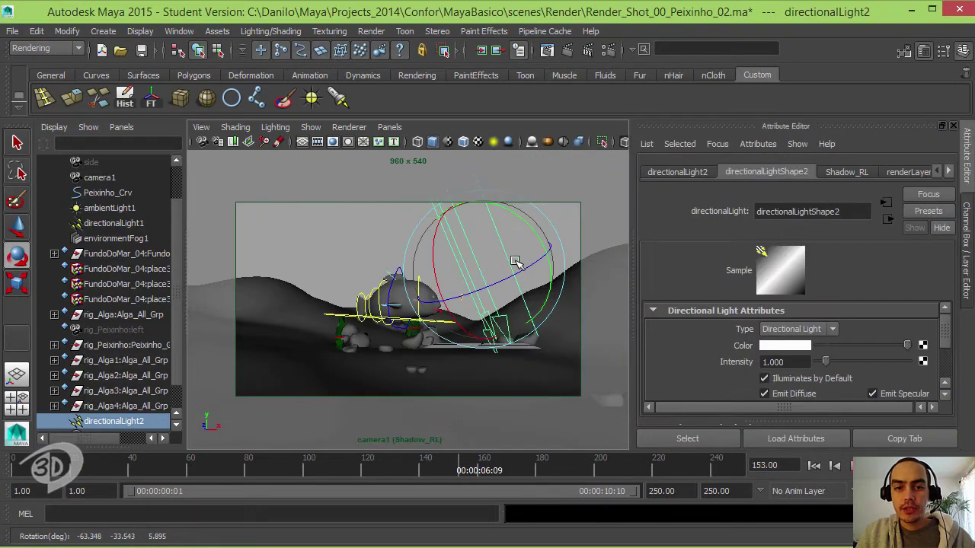
{"action": "left_click_drag", "start_coordinate": [945, 329], "coordinate": [946, 365]}
{"action": "left_click", "coordinate": [684, 332]}
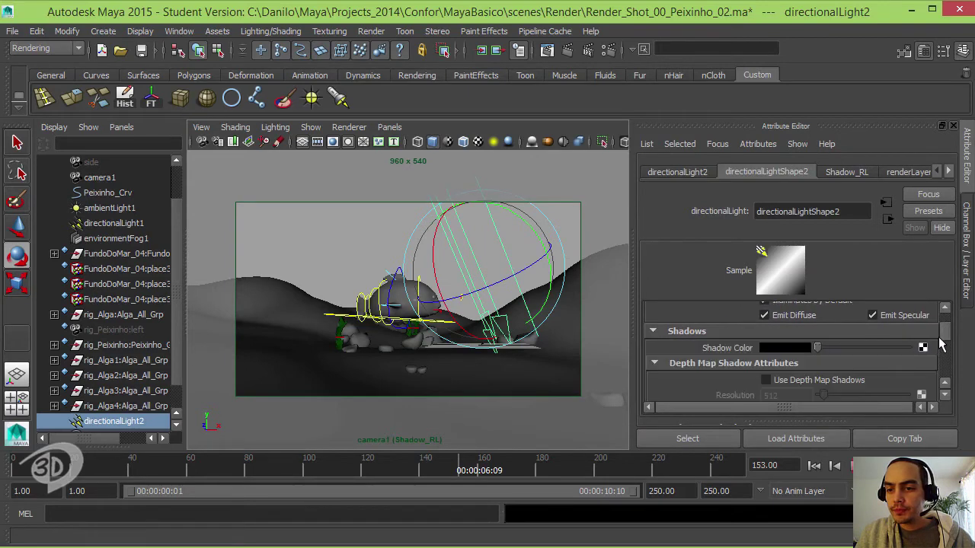
{"action": "scroll", "coordinate": [941, 344], "scroll_direction": "down", "scroll_amount": 3}
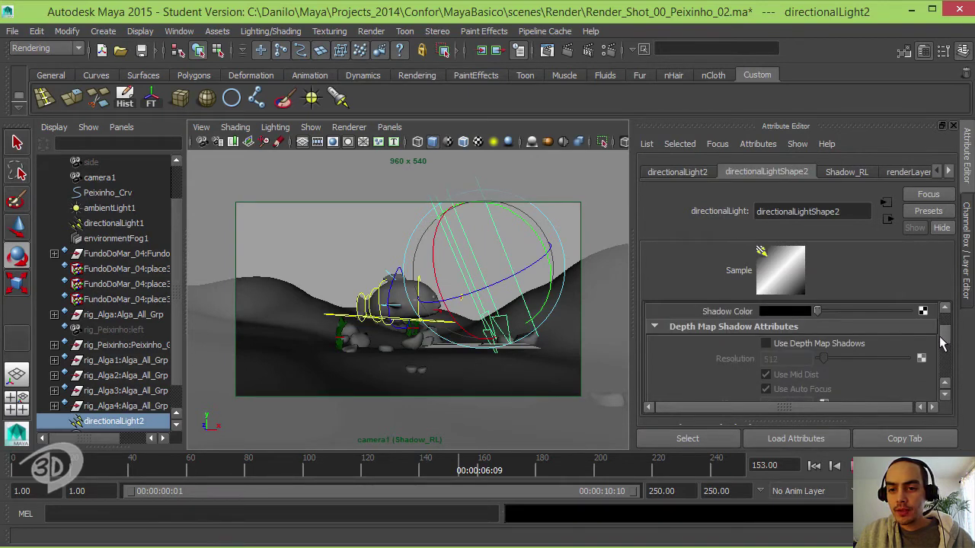
{"action": "left_click_drag", "start_coordinate": [942, 344], "coordinate": [939, 367]}
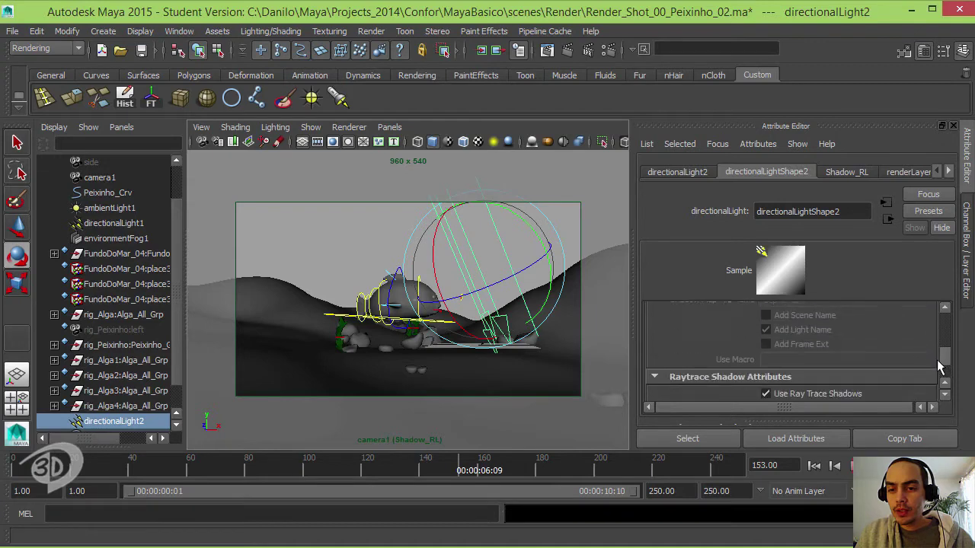
{"action": "scroll", "coordinate": [926, 368], "scroll_direction": "down", "scroll_amount": 3}
{"action": "left_click_drag", "start_coordinate": [943, 363], "coordinate": [947, 321]}
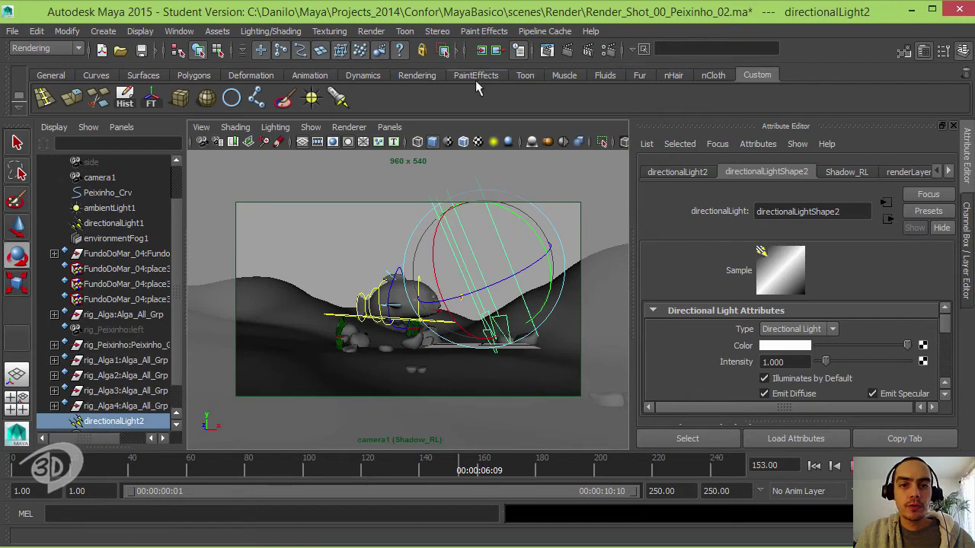
Test-render frame 153 with mental ray, then close Render View and show the render layers
{"action": "left_click", "coordinate": [566, 48]}
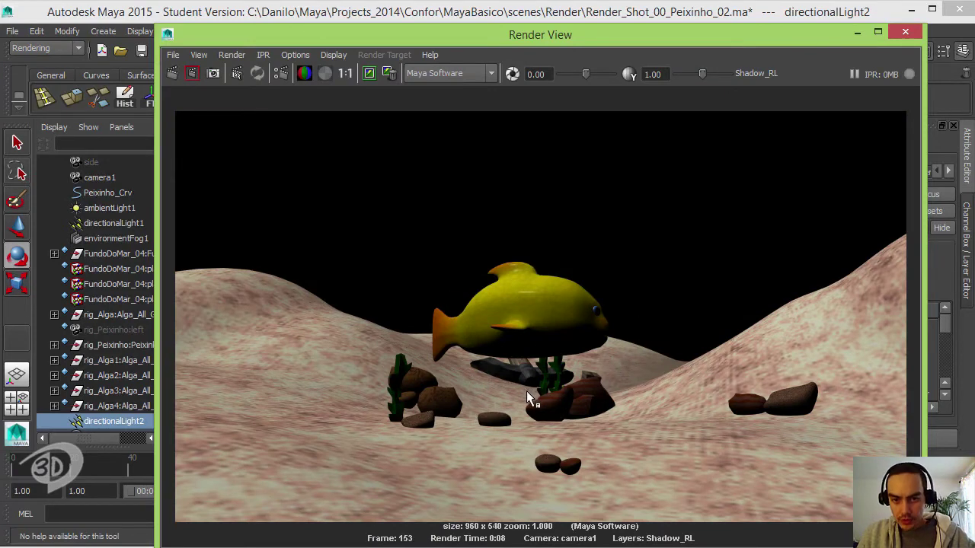
{"action": "left_click", "coordinate": [441, 73]}
{"action": "left_click", "coordinate": [459, 116]}
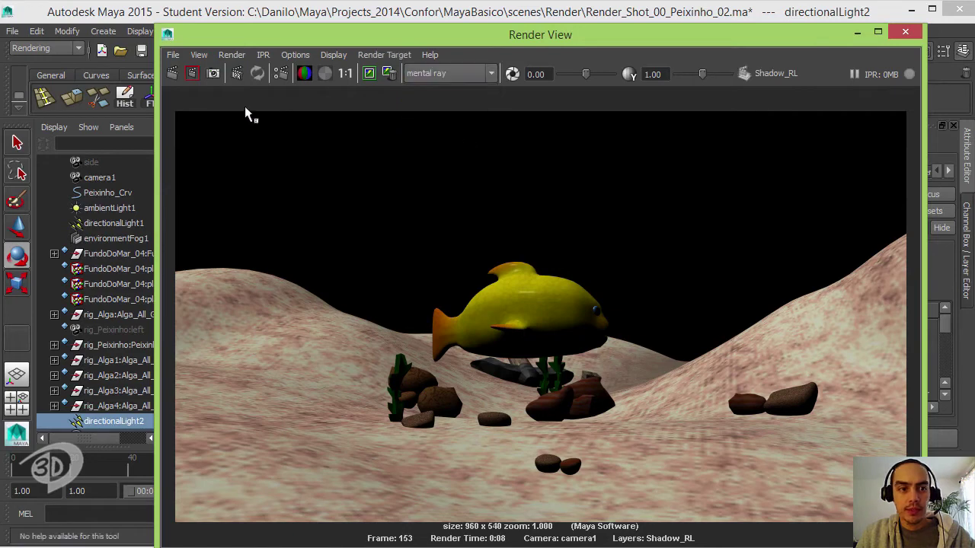
{"action": "left_click", "coordinate": [171, 74]}
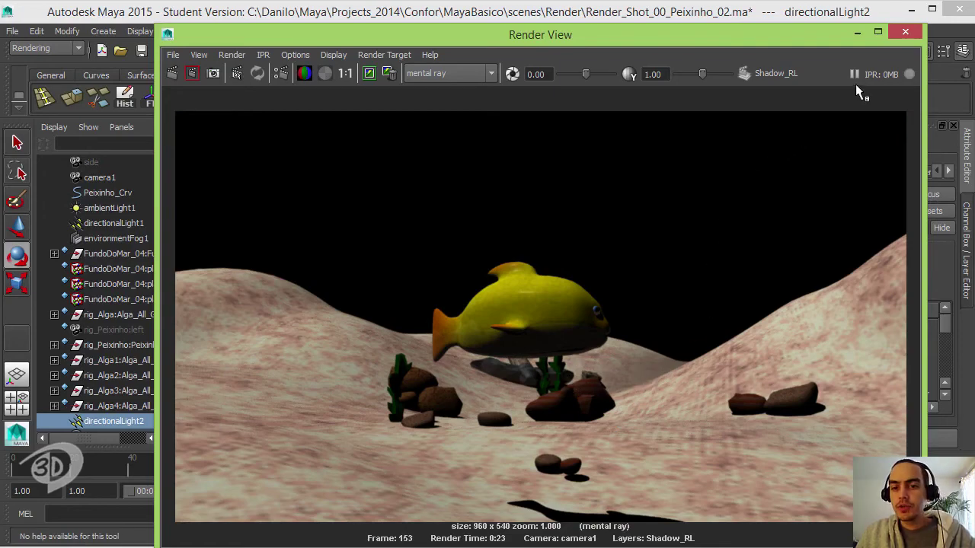
{"action": "left_click", "coordinate": [907, 34]}
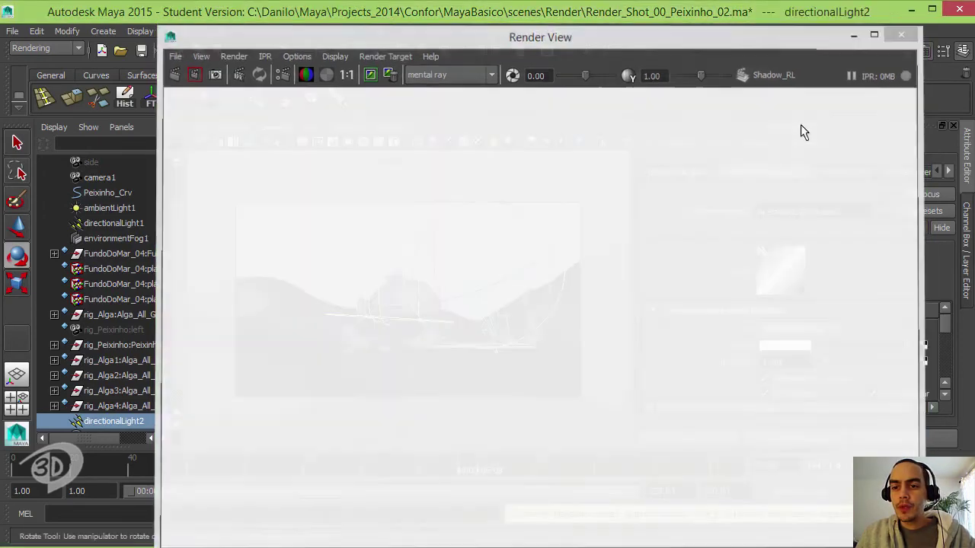
{"action": "left_click", "coordinate": [961, 249]}
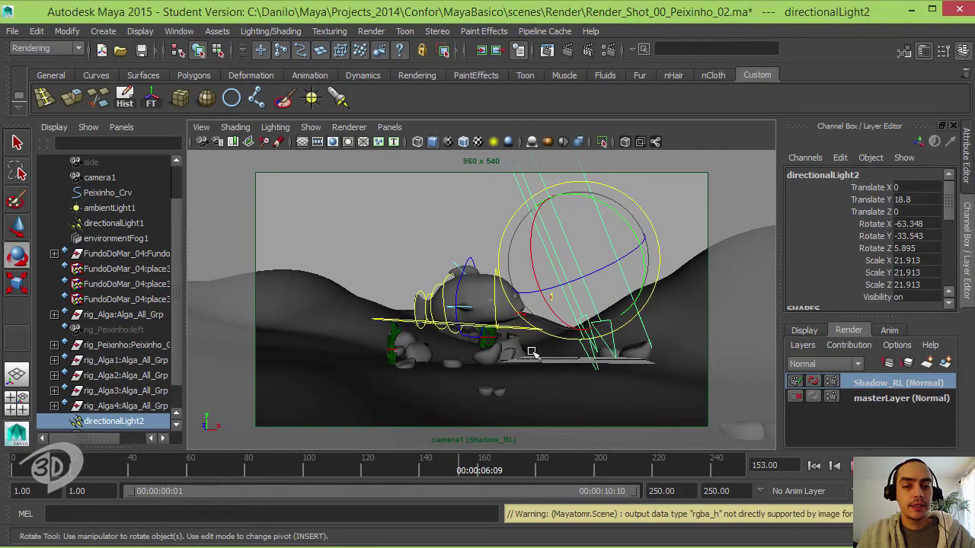
Give Shadow_RL a Use Background material override and deselect the new material
{"action": "right_click", "coordinate": [877, 387]}
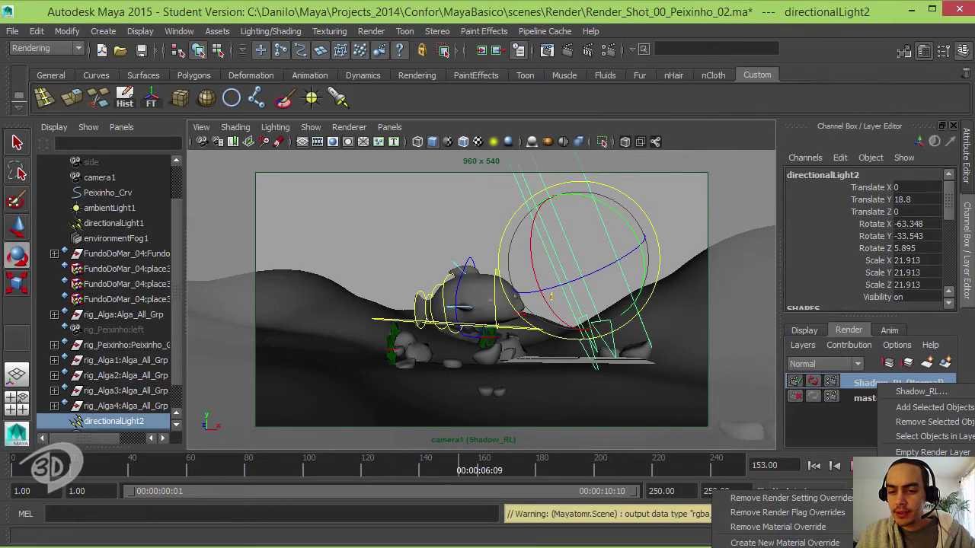
{"action": "mouse_move", "coordinate": [785, 542]}
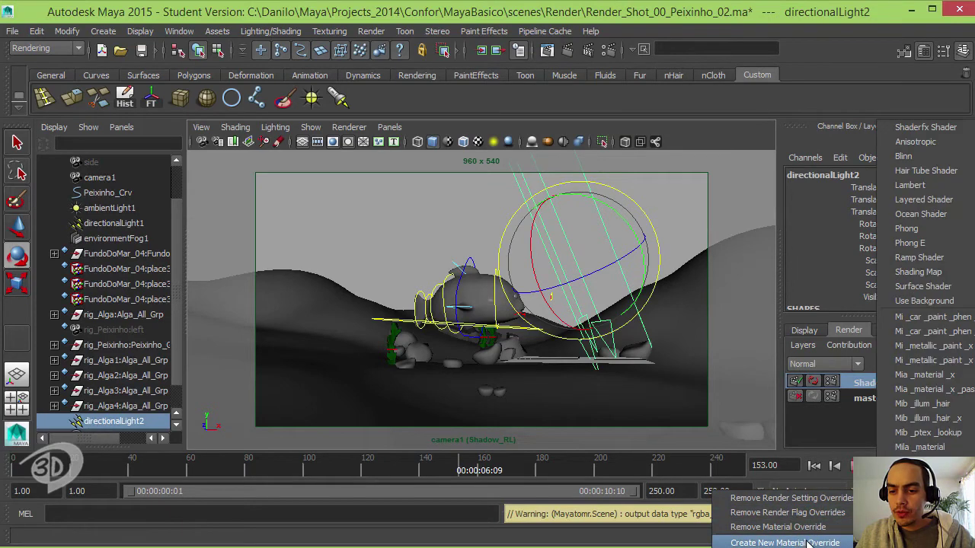
{"action": "left_click", "coordinate": [903, 305]}
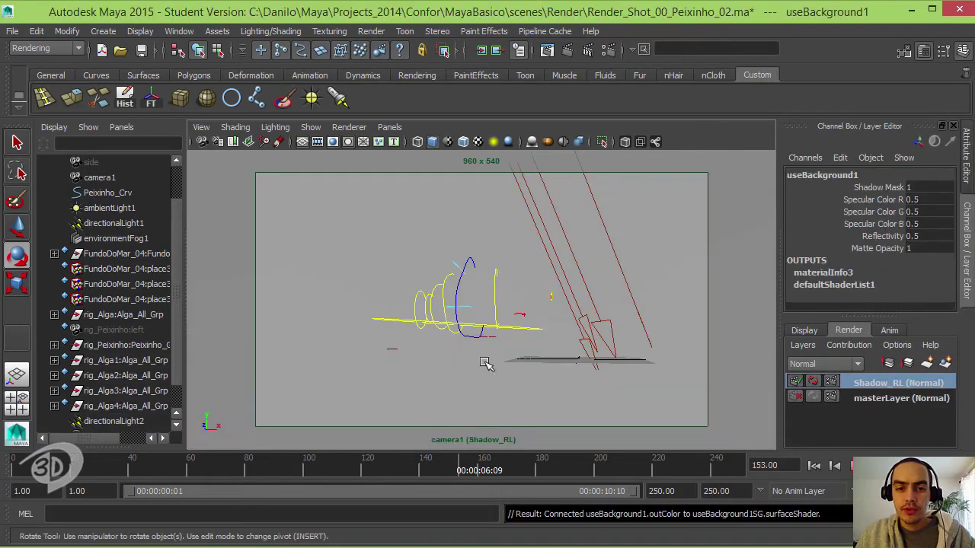
{"action": "left_click", "coordinate": [610, 188]}
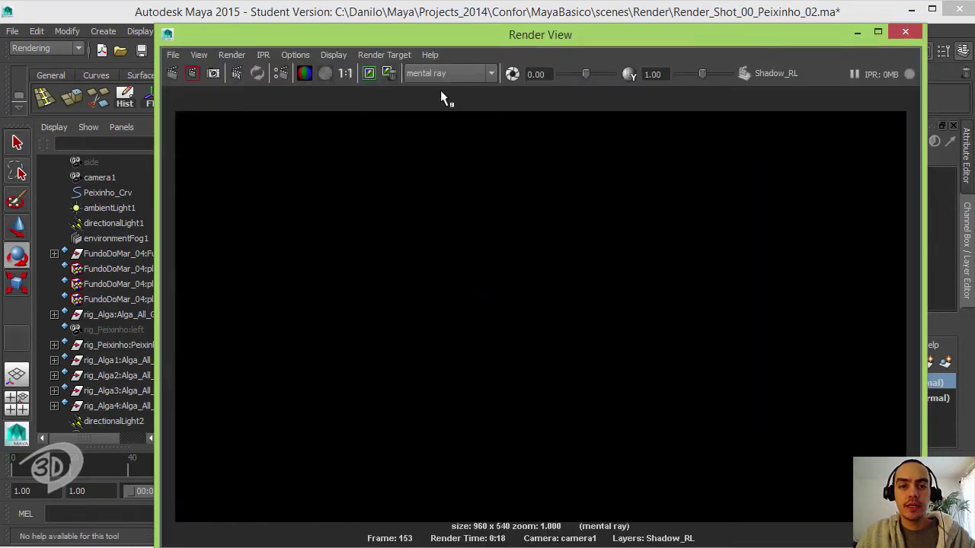
Show the render's alpha channel to check the white shadow mask, then close Render View
{"action": "left_click", "coordinate": [324, 73]}
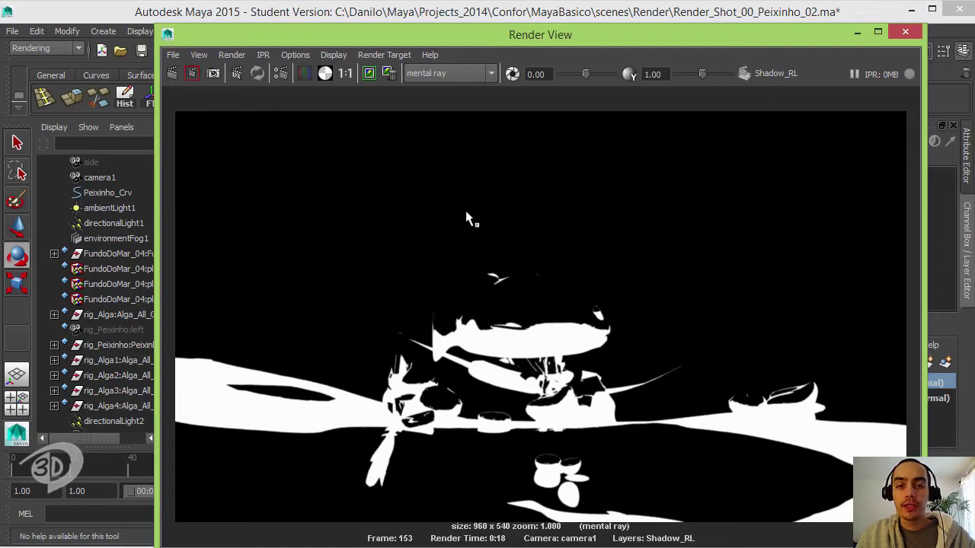
{"action": "left_click", "coordinate": [906, 36]}
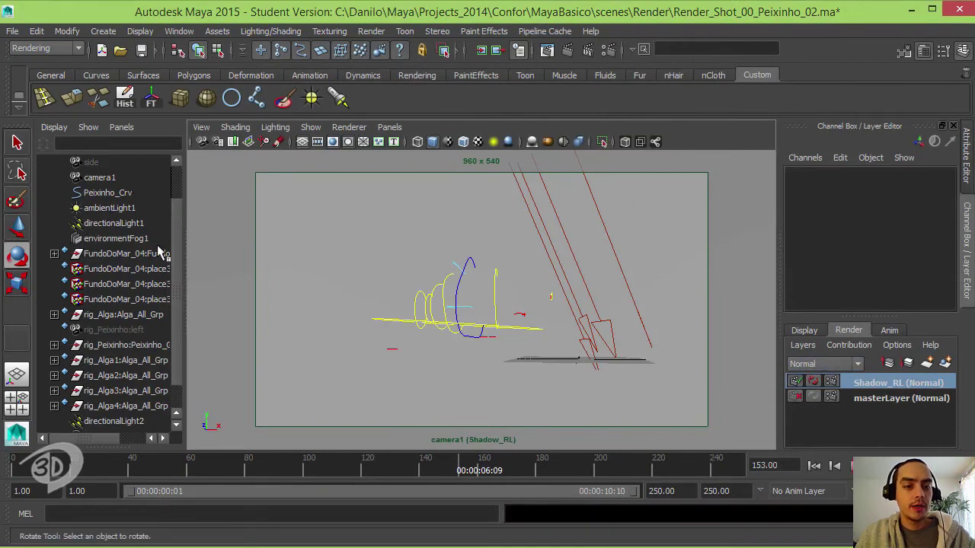
Create a new render layer from FundoDoMar_04, rig_Alga, rig_Peixinho and rig_Alga1–4
{"action": "left_click", "coordinate": [148, 256]}
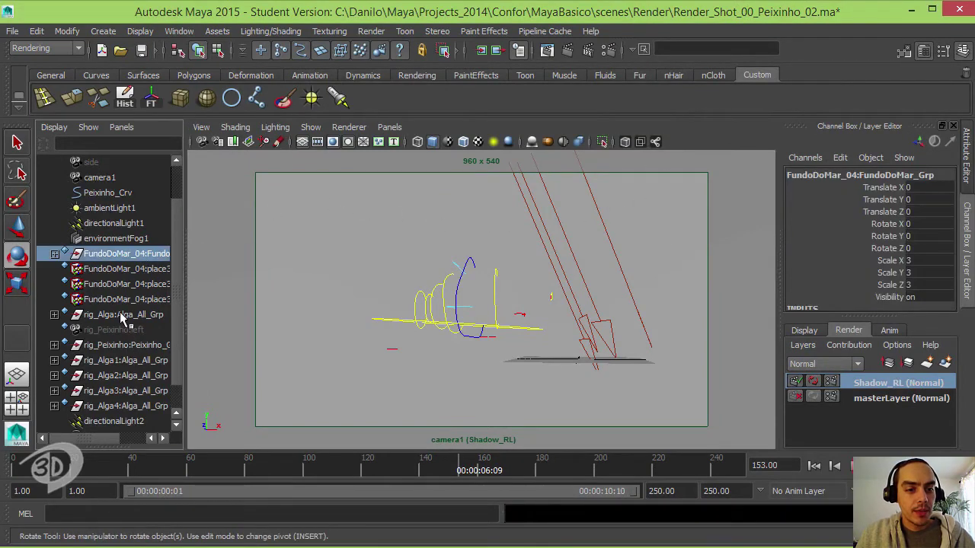
{"action": "left_click", "coordinate": [119, 314], "text": "ctrl"}
{"action": "left_click", "coordinate": [118, 350], "text": "ctrl"}
{"action": "left_click", "coordinate": [120, 361], "text": "ctrl"}
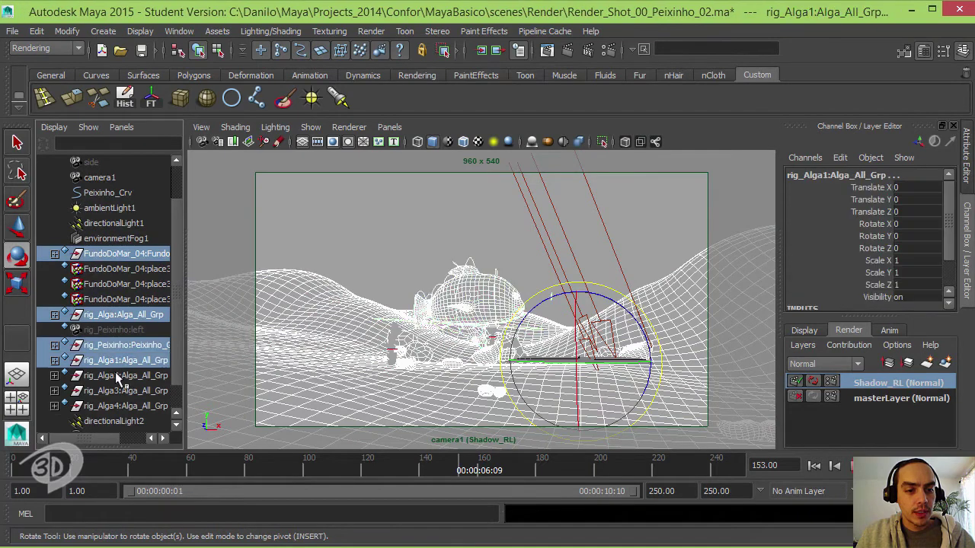
{"action": "left_click", "coordinate": [120, 375], "text": "ctrl"}
{"action": "left_click", "coordinate": [120, 390], "text": "ctrl"}
{"action": "left_click", "coordinate": [120, 406], "text": "ctrl"}
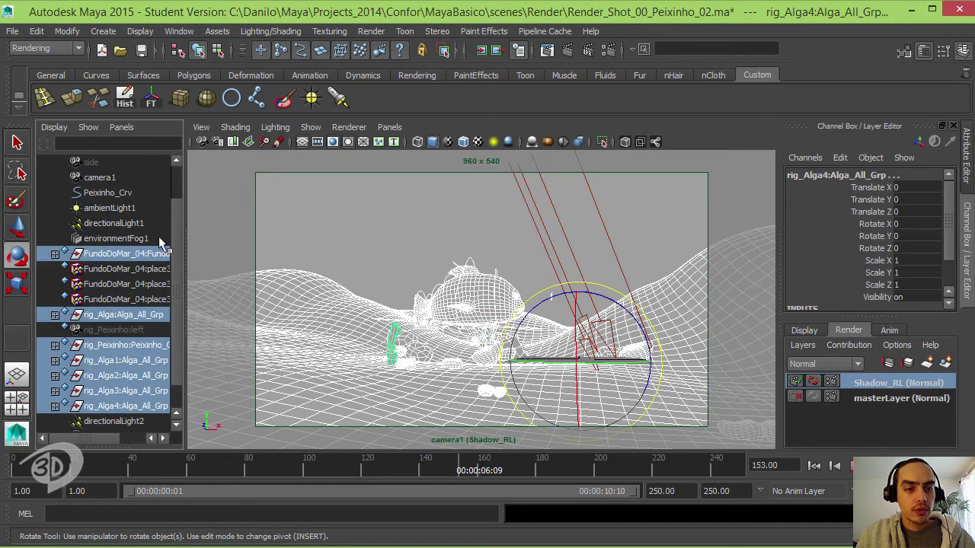
{"action": "left_click", "coordinate": [946, 363]}
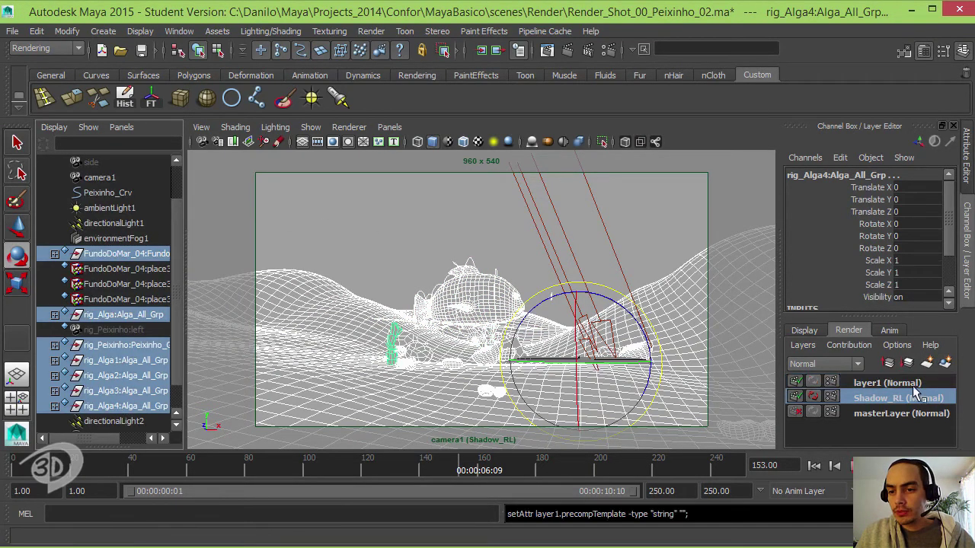
Make the new layer1 active and rename it Occlusion_RL
{"action": "double_click", "coordinate": [891, 383]}
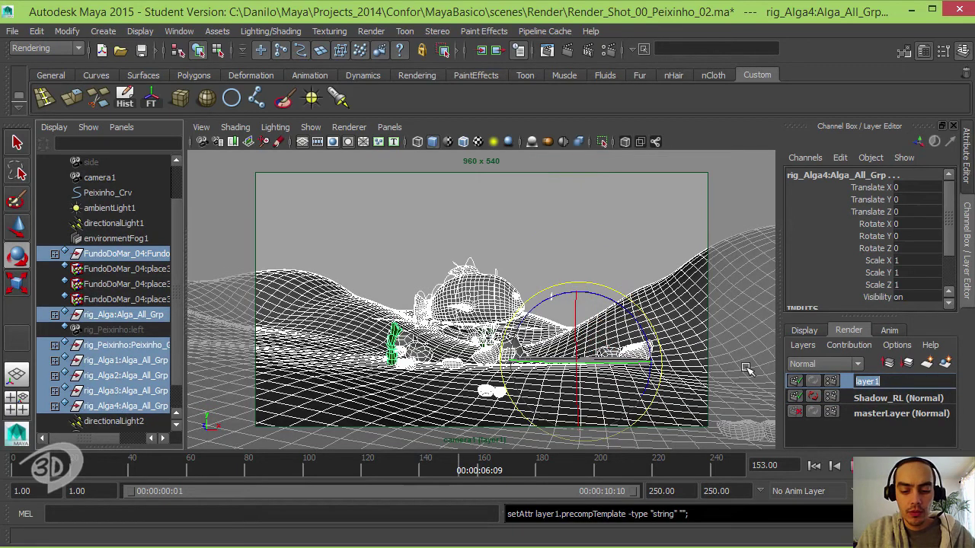
{"action": "type", "text": "Occl"}
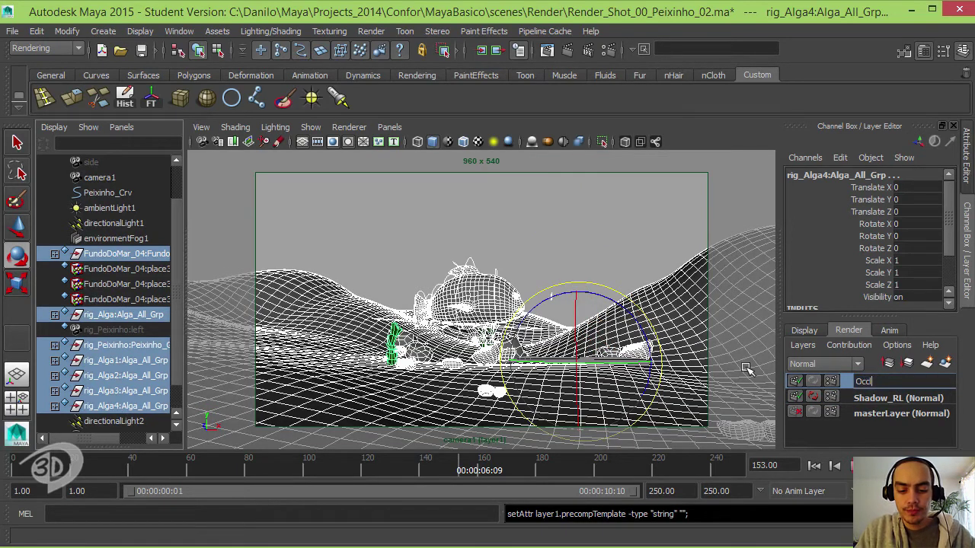
{"action": "type", "text": "usu"}
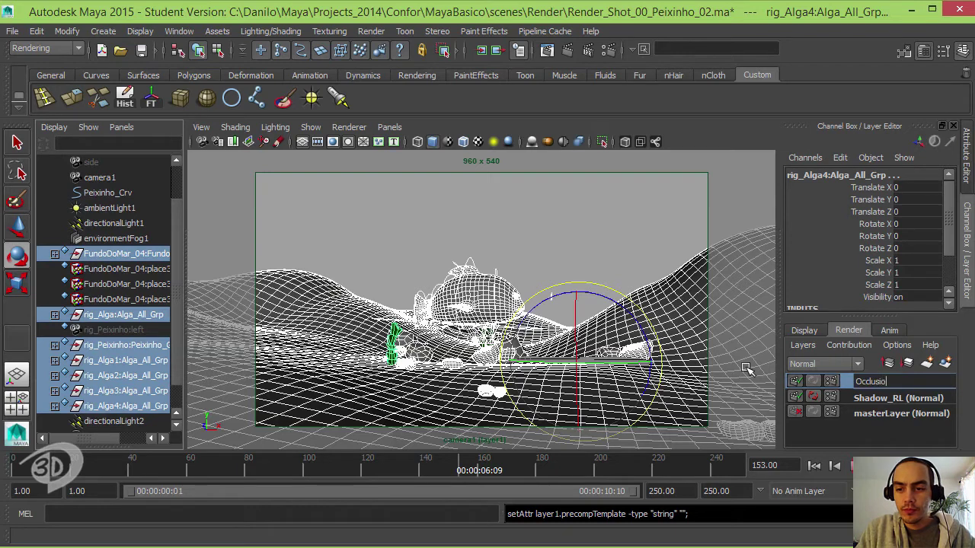
{"action": "type", "text": "n_R"}
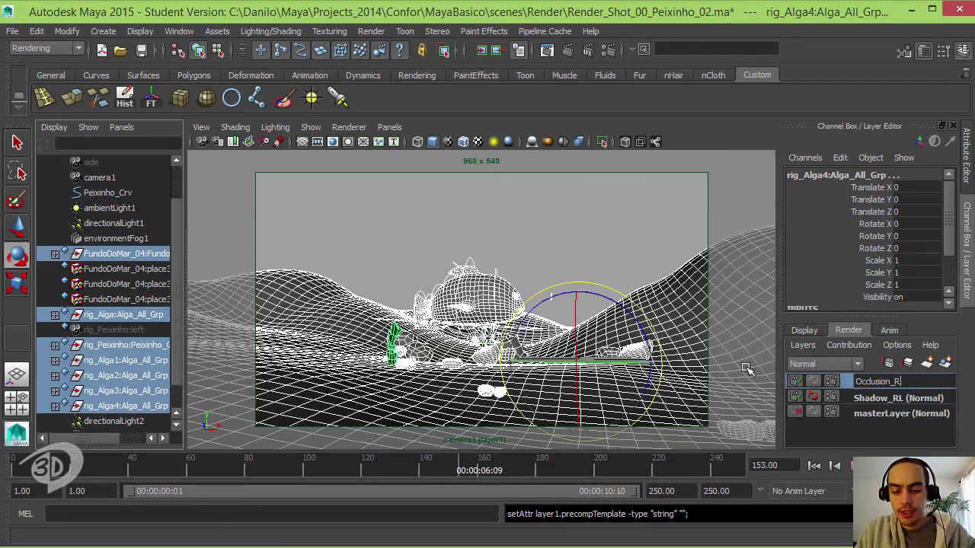
{"action": "type", "text": "L"}
{"action": "key", "text": "Return"}
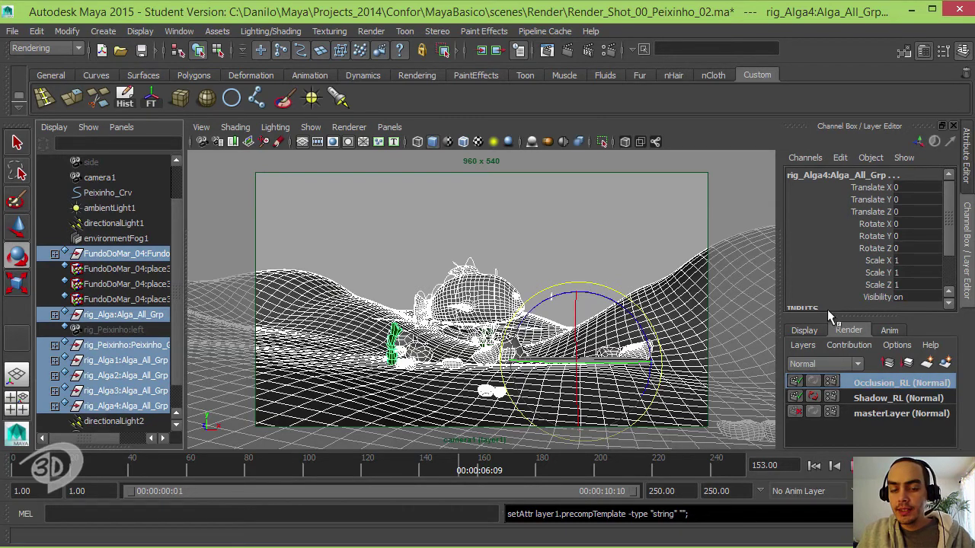
{"action": "right_click", "coordinate": [858, 389]}
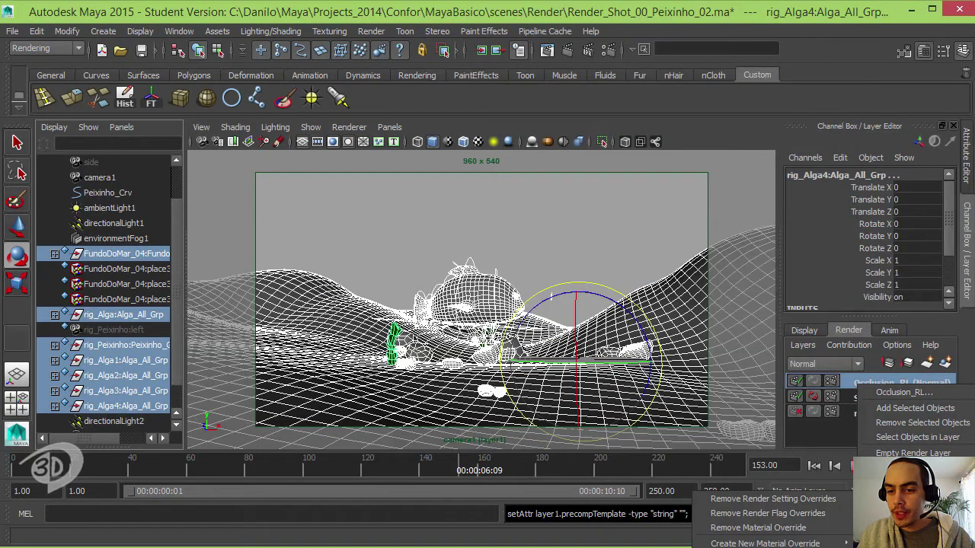
{"action": "mouse_move", "coordinate": [765, 543]}
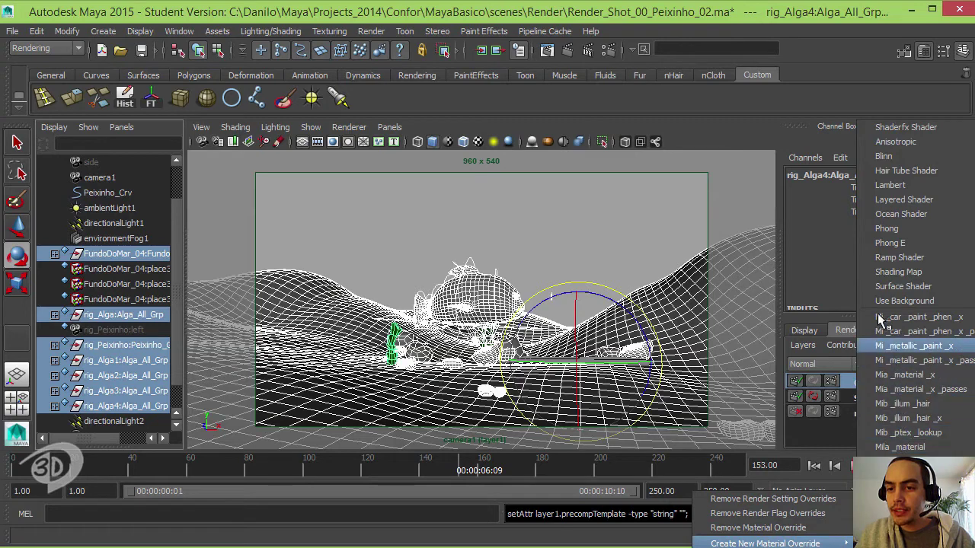
Add a Surface Shader material override to Occlusion_RL and open the surfaceShader1 attributes
{"action": "left_click", "coordinate": [939, 293]}
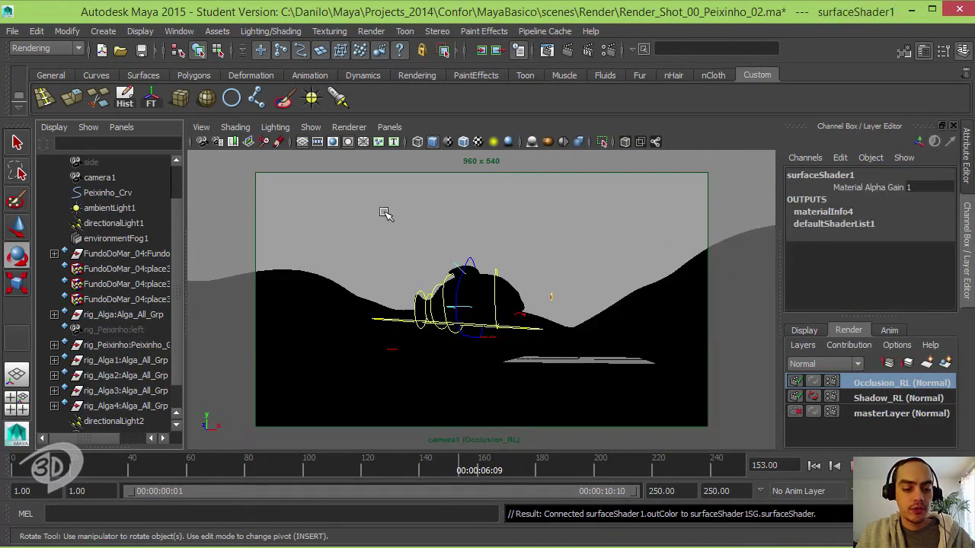
{"action": "key", "text": "ctrl+a"}
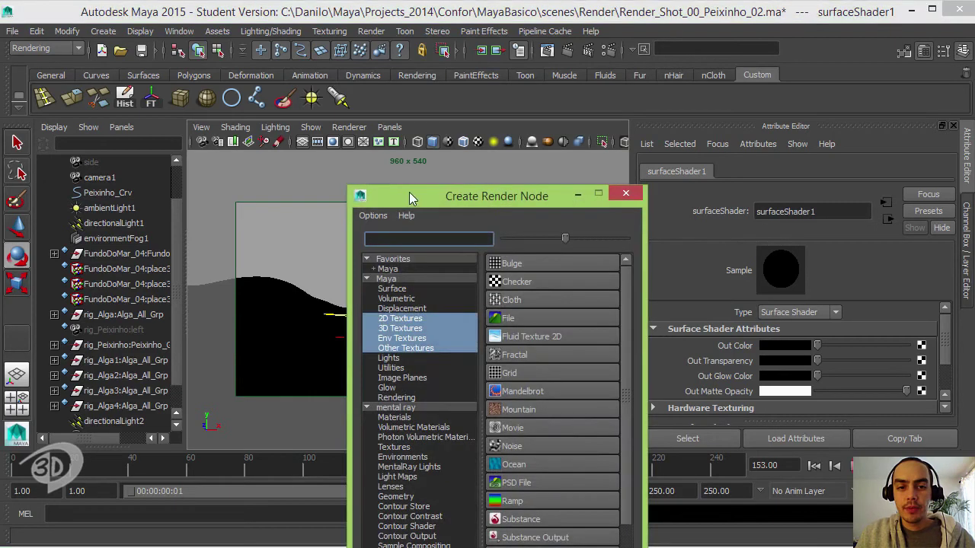
Connect a new mental ray mib_amb_occlusion node to the override shader's Out Color
{"action": "left_click_drag", "start_coordinate": [410, 192], "coordinate": [329, 61]}
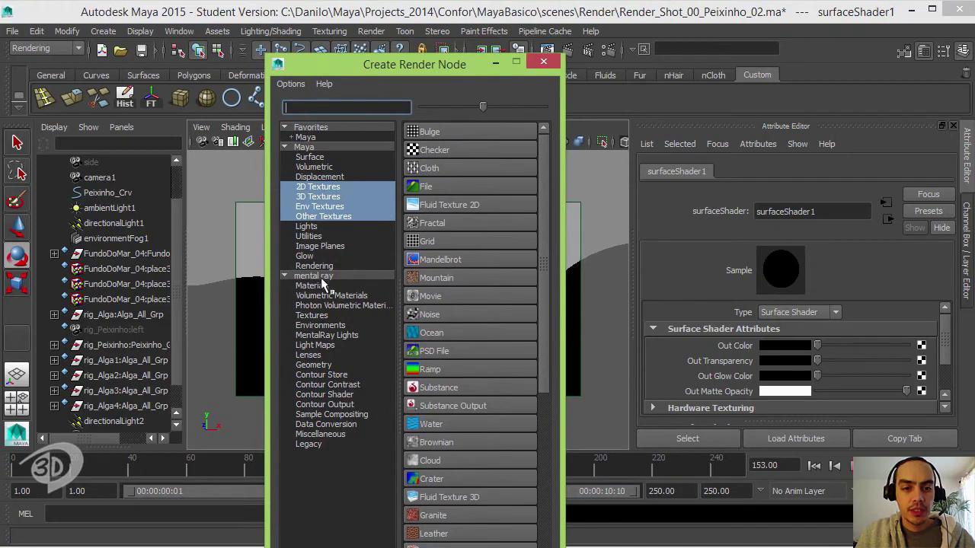
{"action": "left_click", "coordinate": [329, 288]}
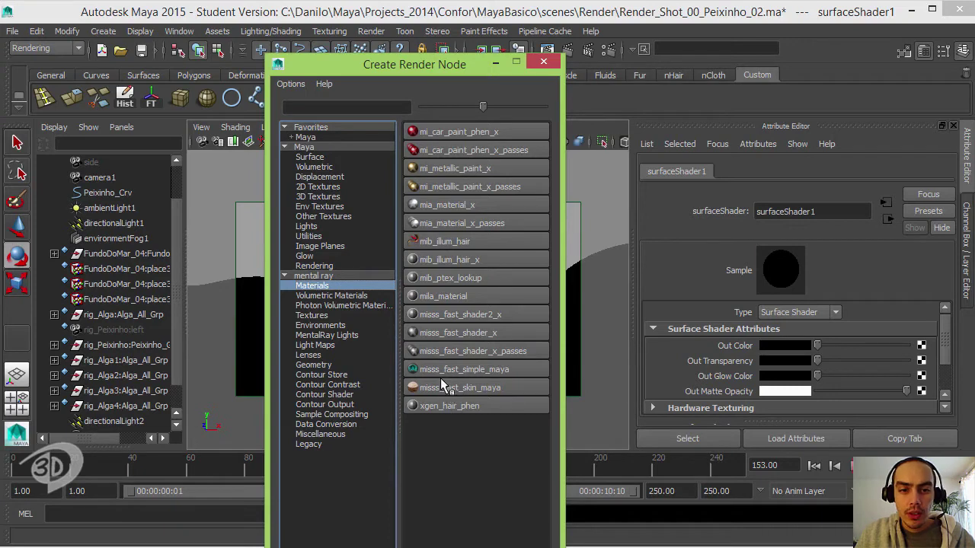
{"action": "left_click", "coordinate": [375, 276]}
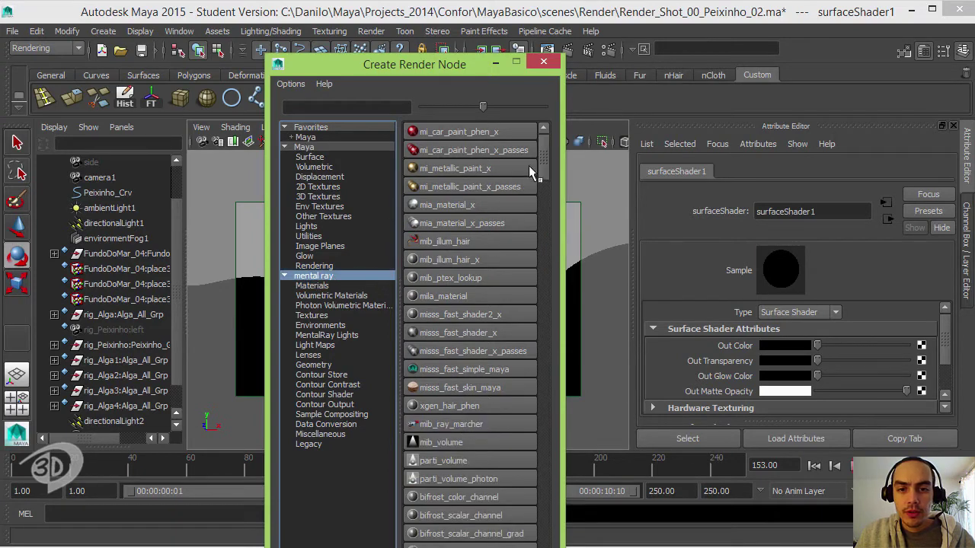
{"action": "left_click_drag", "start_coordinate": [541, 165], "coordinate": [545, 215]}
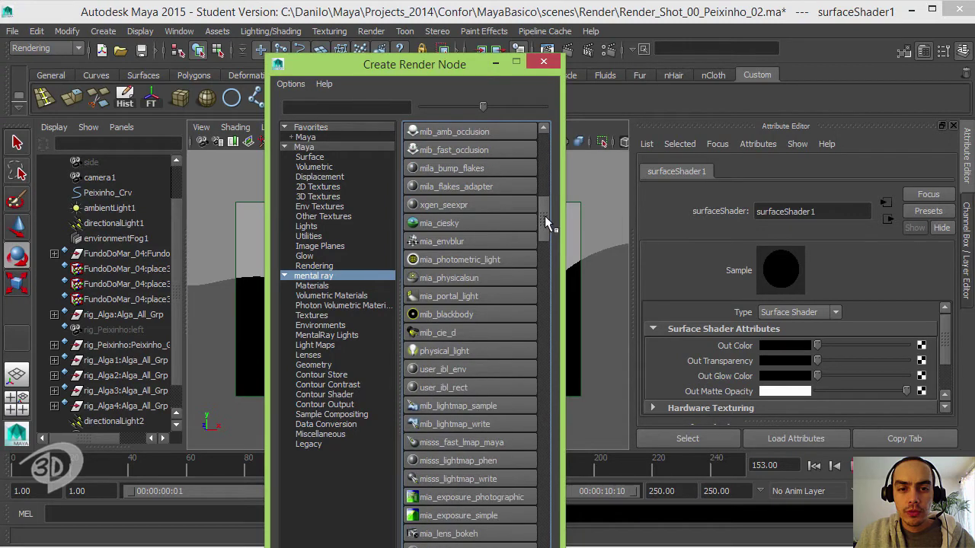
{"action": "left_click", "coordinate": [487, 131]}
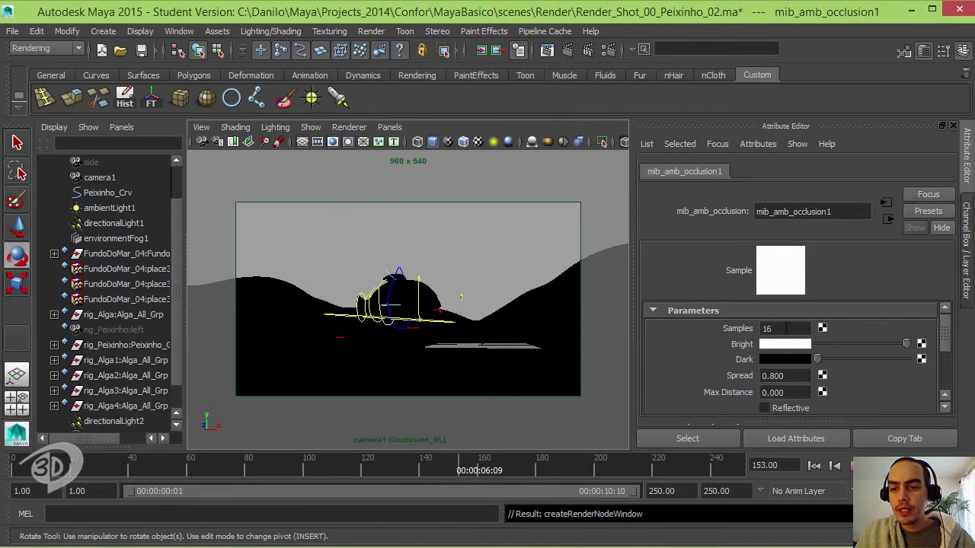
Raise the mib_amb_occlusion node's Samples from 16 to 64
{"action": "left_click_drag", "start_coordinate": [786, 329], "coordinate": [751, 328]}
{"action": "type", "text": "64"}
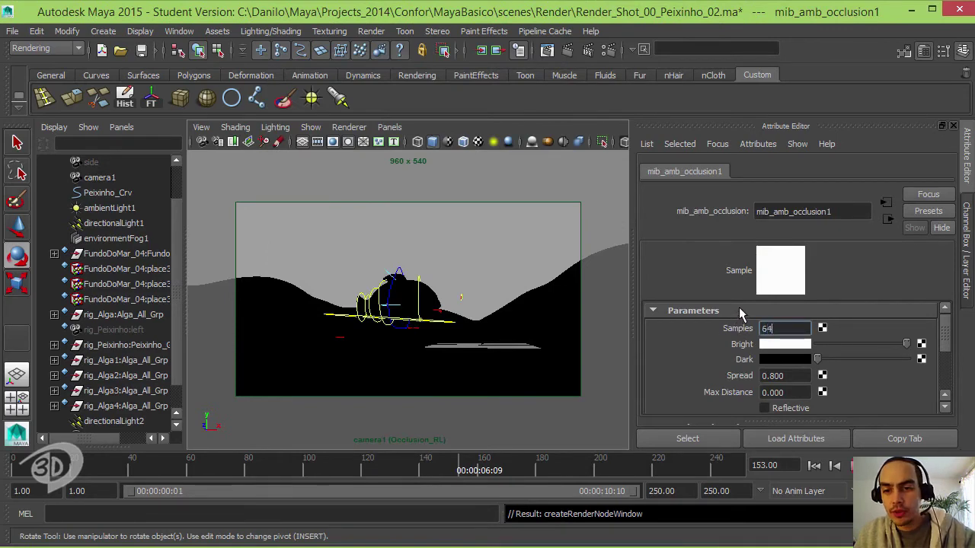
{"action": "key", "text": "Return"}
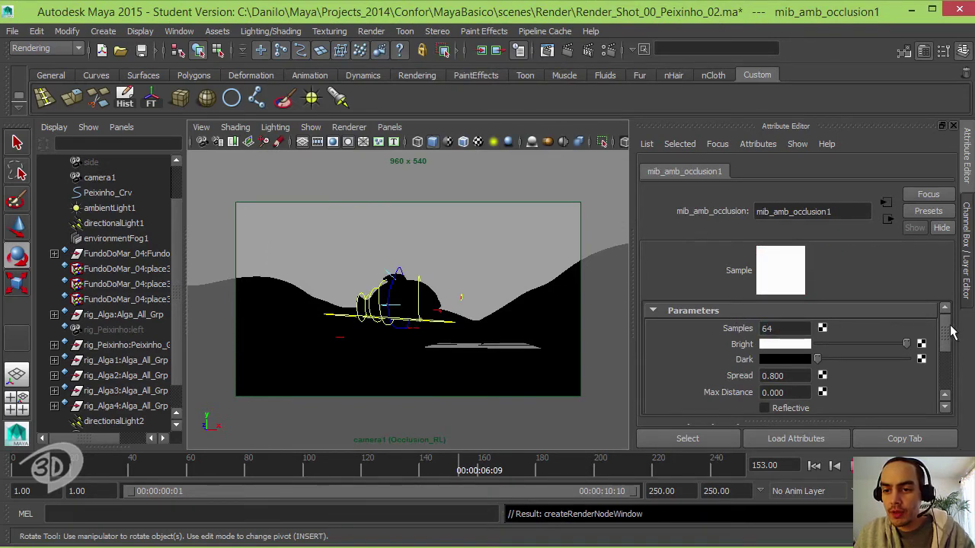
{"action": "mouse_move", "coordinate": [951, 332]}
{"action": "left_mouse_down"}
{"action": "mouse_move", "coordinate": [947, 359]}
{"action": "mouse_move", "coordinate": [947, 332]}
{"action": "left_mouse_up"}
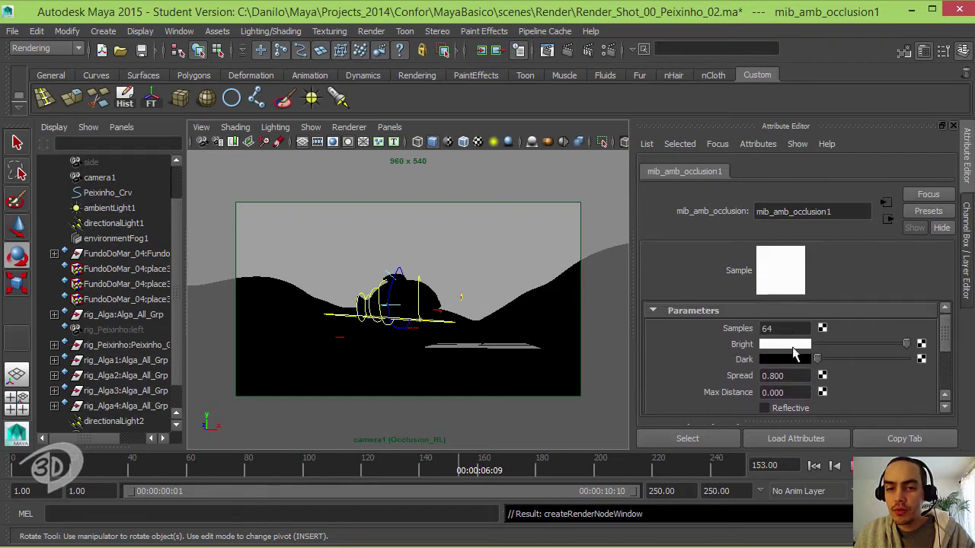
{"action": "left_click", "coordinate": [567, 51]}
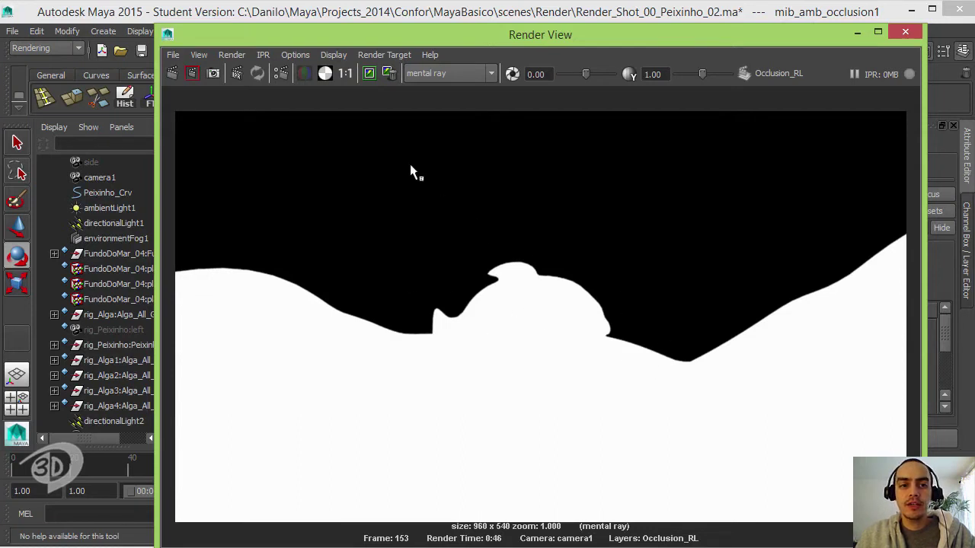
{"action": "left_click", "coordinate": [304, 73]}
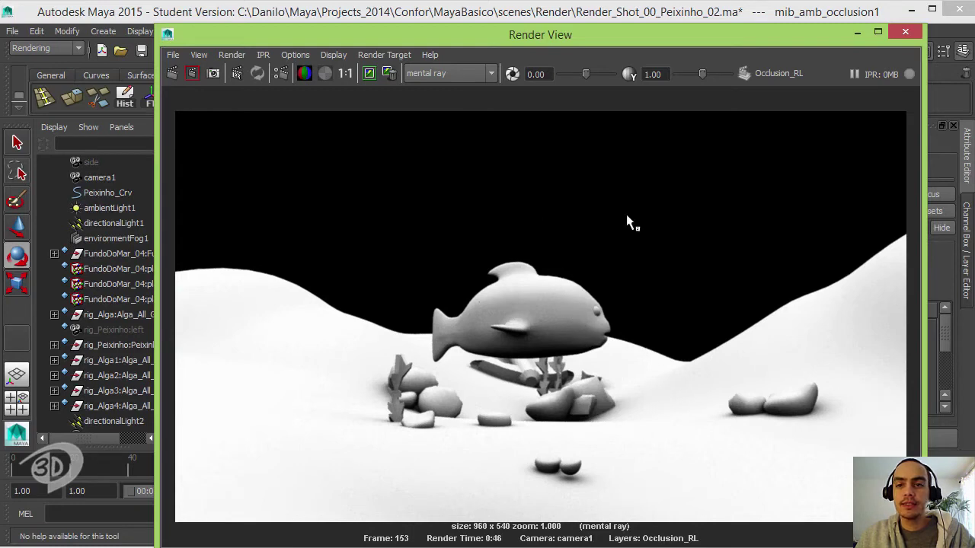
{"action": "left_click", "coordinate": [906, 32]}
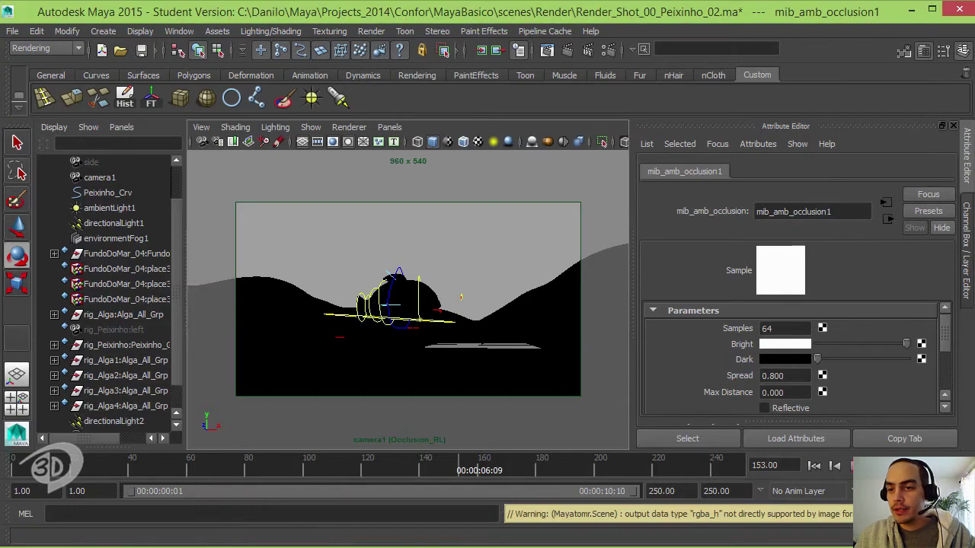
Turn off rendering for the masterLayer in the Render Layer Editor
{"action": "left_click", "coordinate": [966, 259]}
{"action": "left_click", "coordinate": [865, 415]}
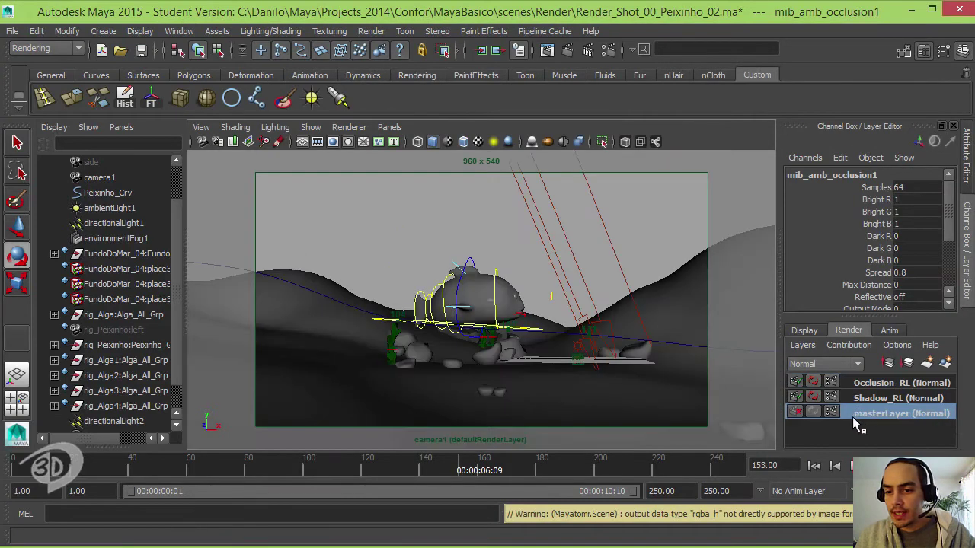
{"action": "right_click", "coordinate": [853, 412]}
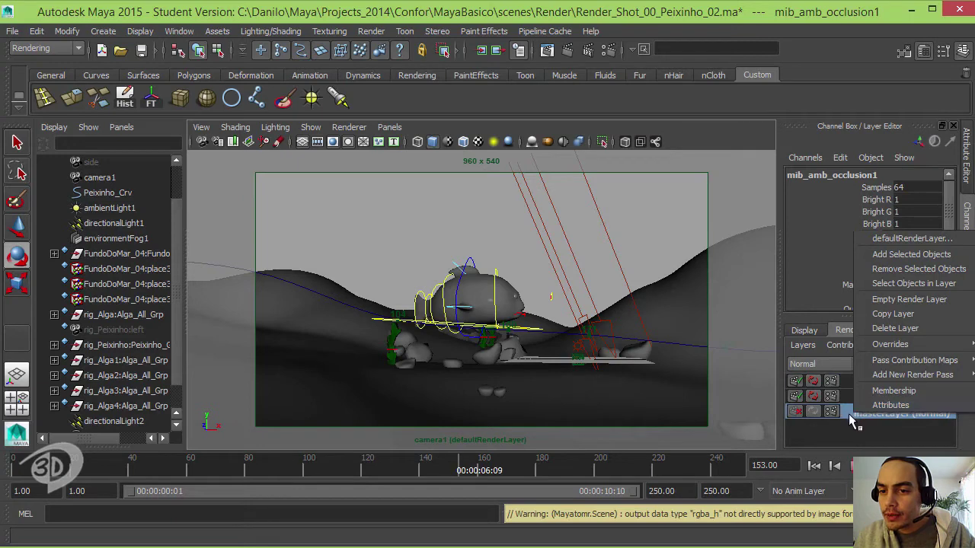
{"action": "left_click", "coordinate": [839, 440]}
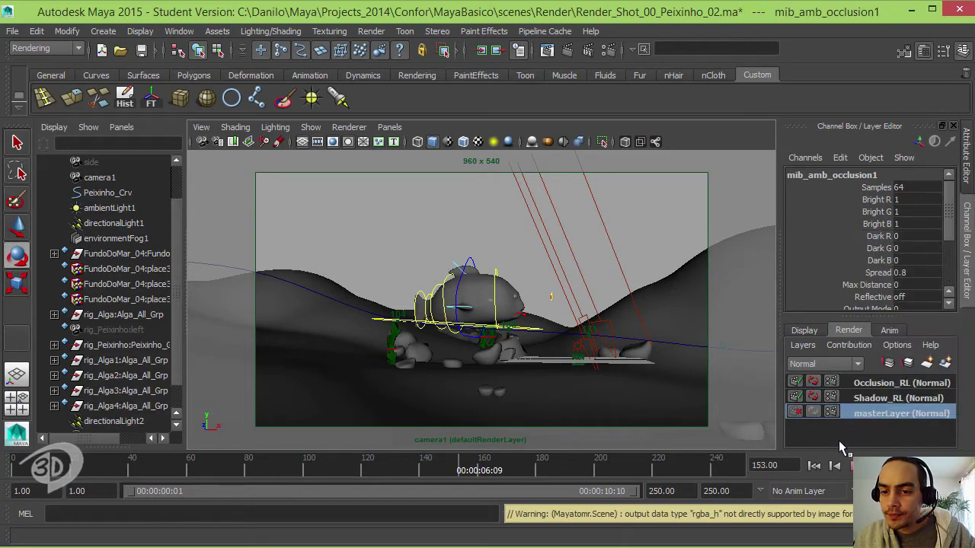
{"action": "left_click", "coordinate": [794, 410]}
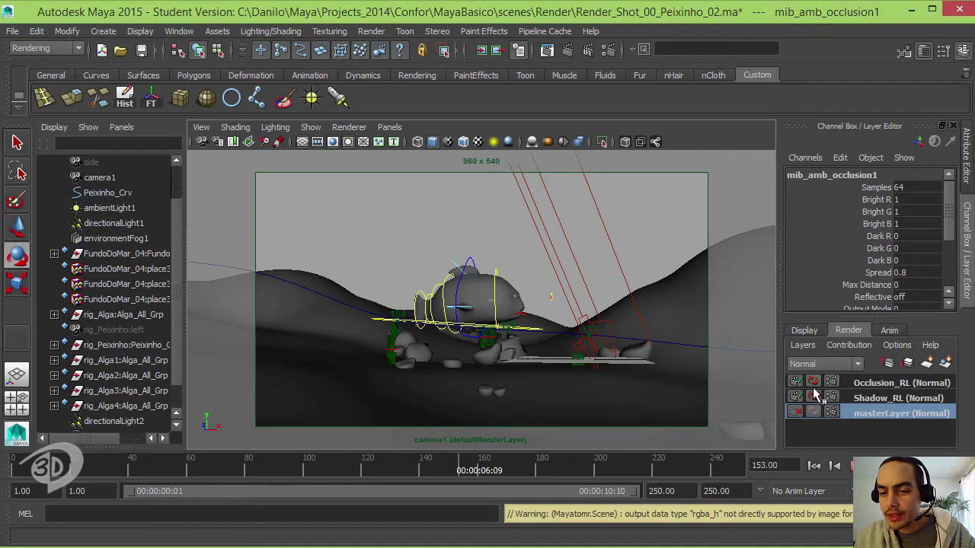
Make Shadow_RL the current render layer shown in the viewport
{"action": "left_click", "coordinate": [812, 396]}
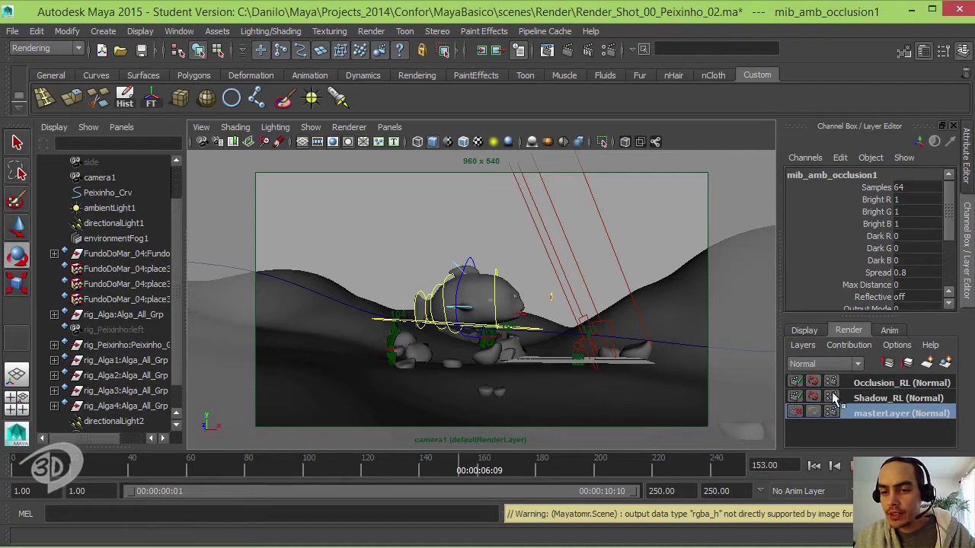
{"action": "left_click", "coordinate": [796, 412]}
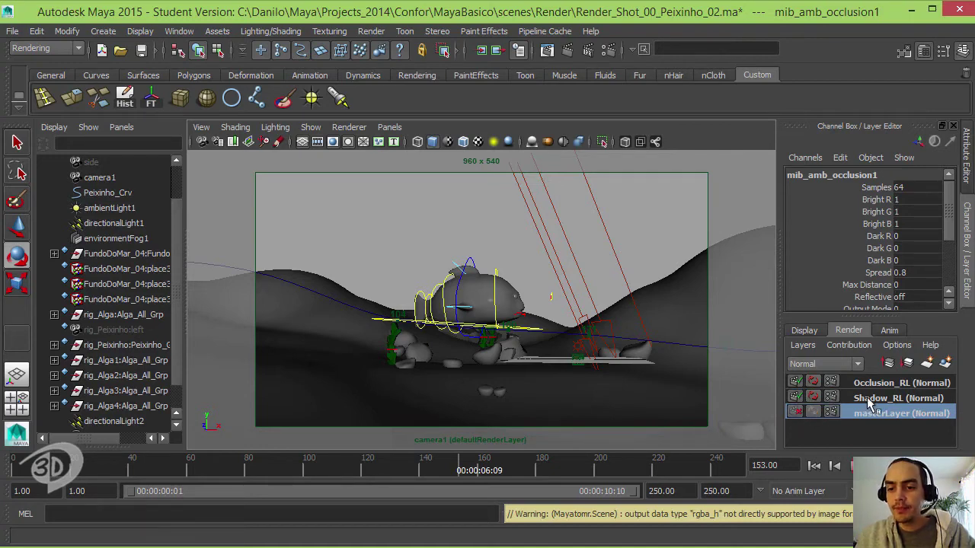
{"action": "left_click", "coordinate": [873, 398]}
{"action": "left_click", "coordinate": [874, 384]}
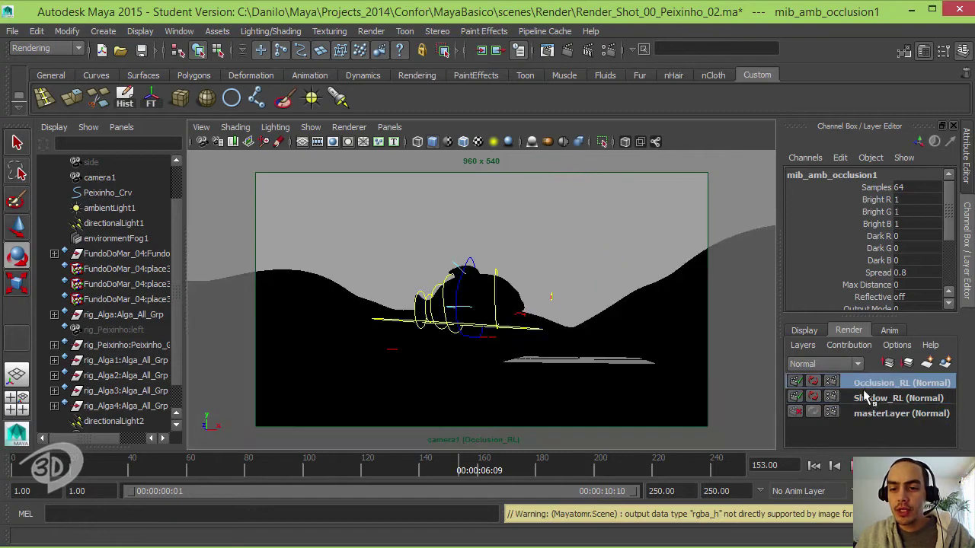
{"action": "left_click", "coordinate": [861, 399]}
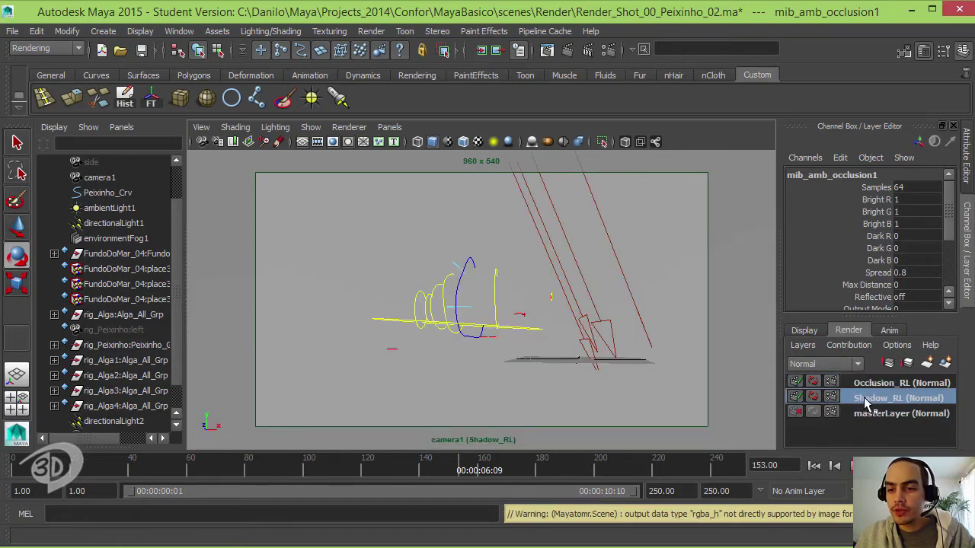
{"action": "right_click", "coordinate": [860, 400]}
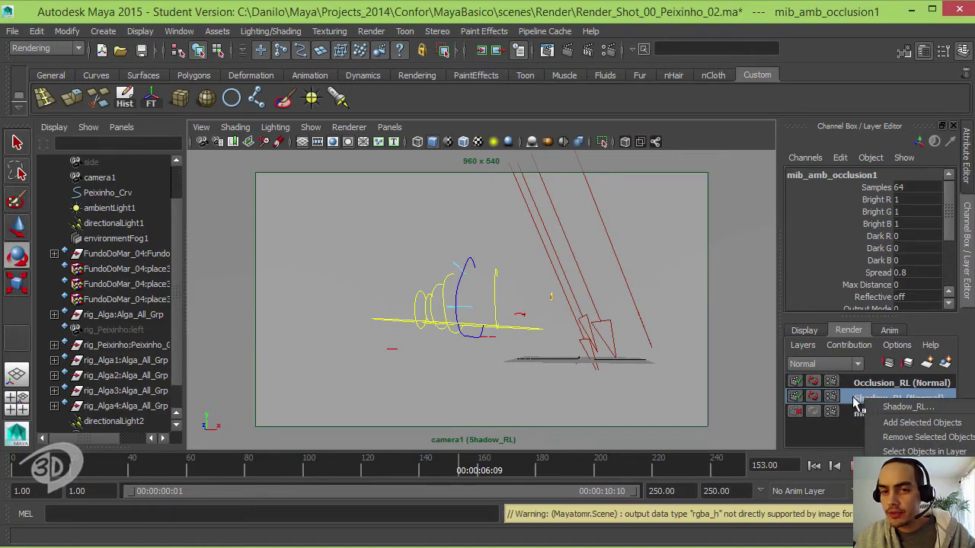
{"action": "left_click", "coordinate": [591, 97]}
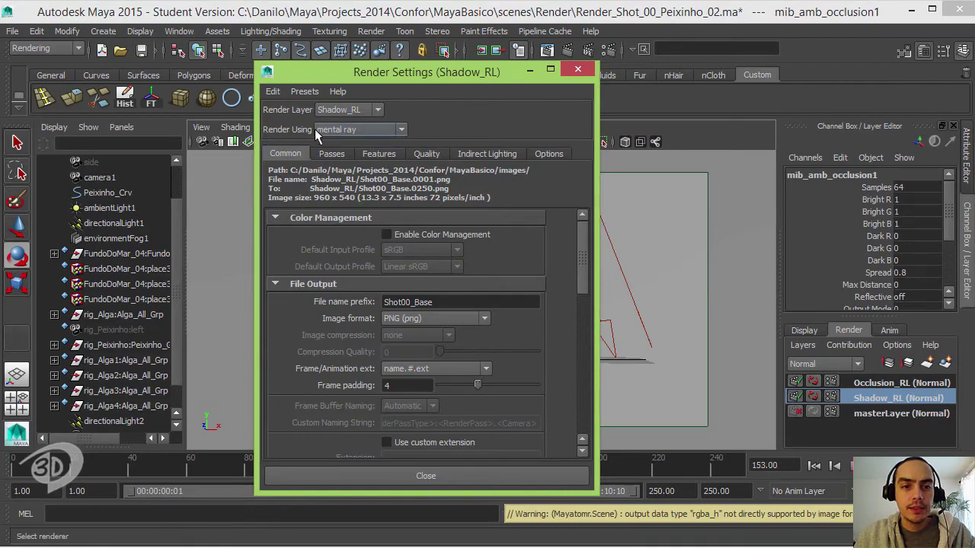
Add a Render Using layer override so Shadow_RL renders with Maya Software
{"action": "right_click", "coordinate": [293, 128]}
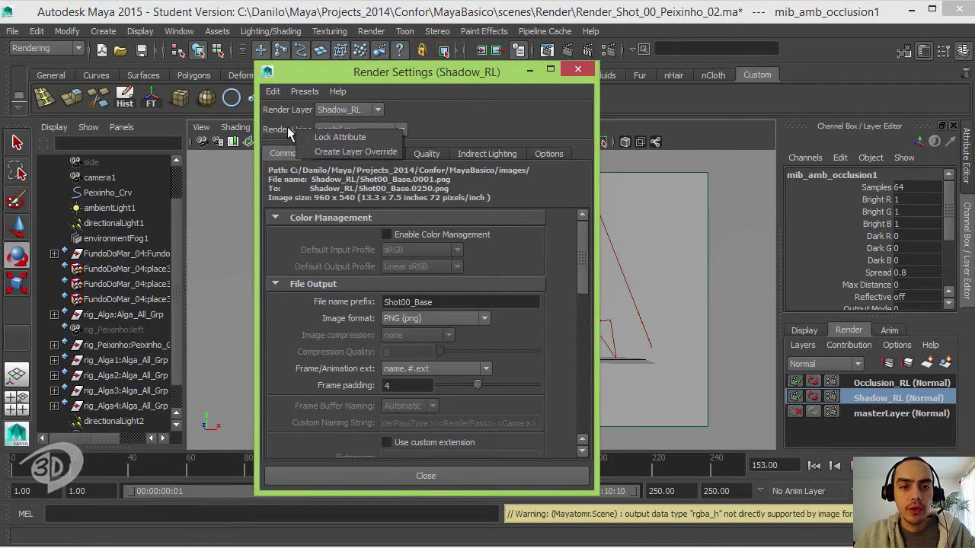
{"action": "left_click", "coordinate": [458, 73]}
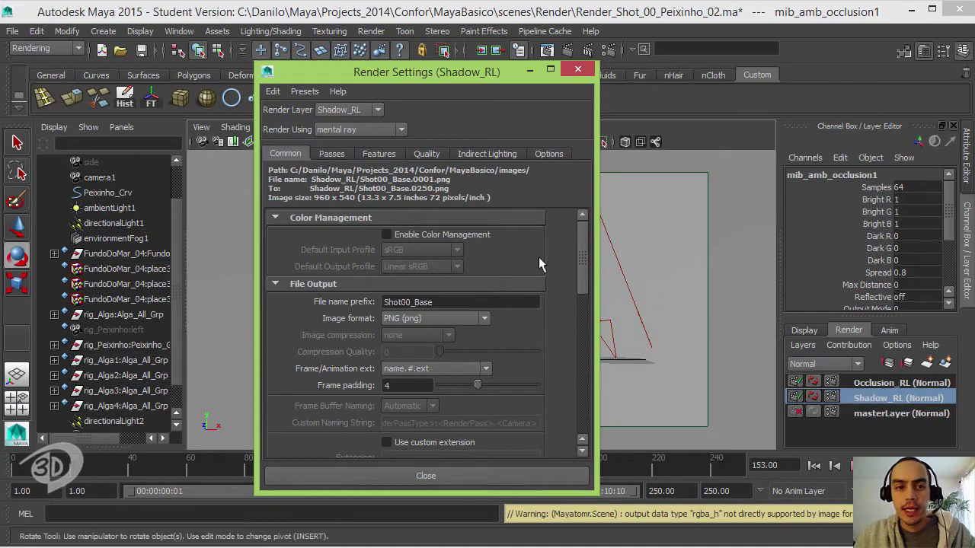
{"action": "right_click", "coordinate": [299, 131]}
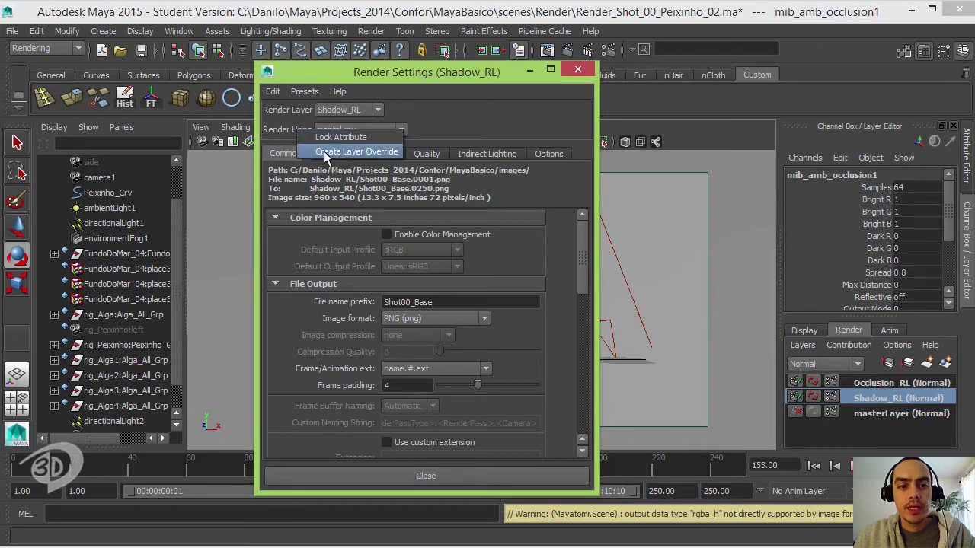
{"action": "left_click", "coordinate": [332, 153]}
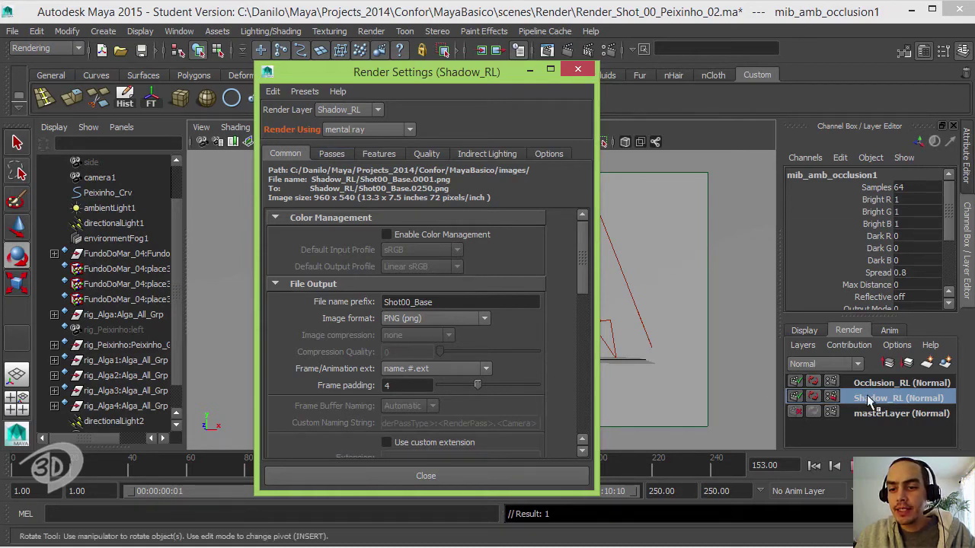
{"action": "left_click", "coordinate": [368, 129]}
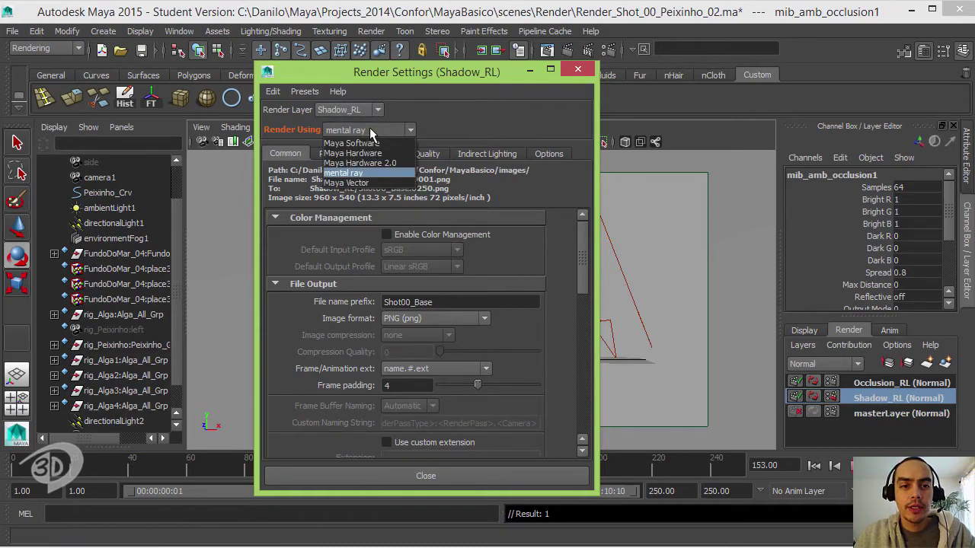
{"action": "left_click", "coordinate": [384, 143]}
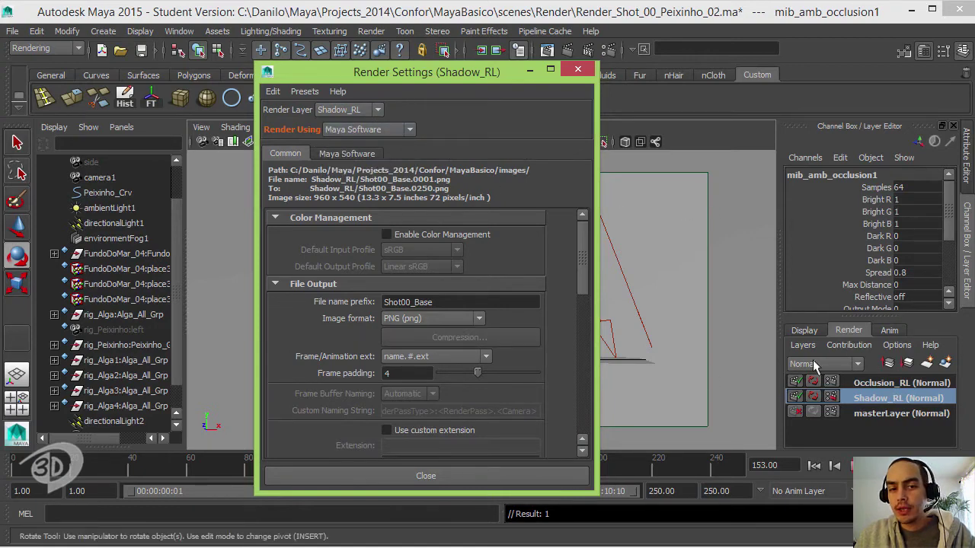
Check the Maya Software anti-aliasing presets, keep the original quality, then switch to Occlusion_RL
{"action": "left_click", "coordinate": [350, 153]}
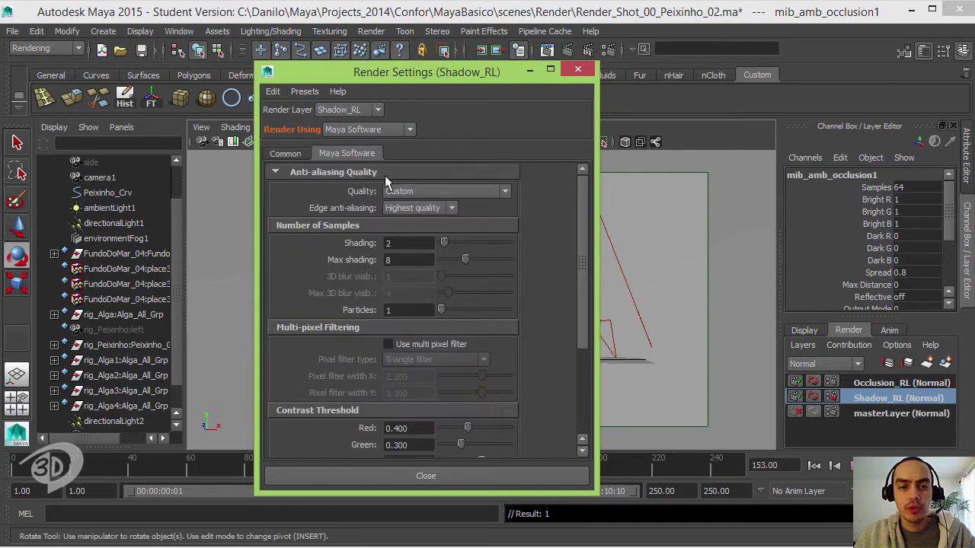
{"action": "left_click", "coordinate": [459, 195]}
{"action": "left_click", "coordinate": [445, 221]}
{"action": "key", "text": "ctrl+z"}
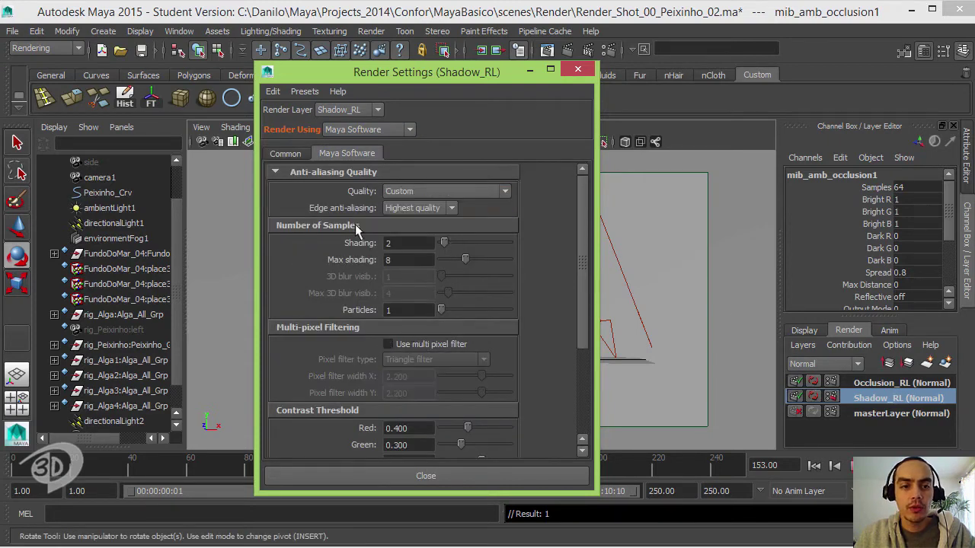
{"action": "left_click", "coordinate": [293, 155]}
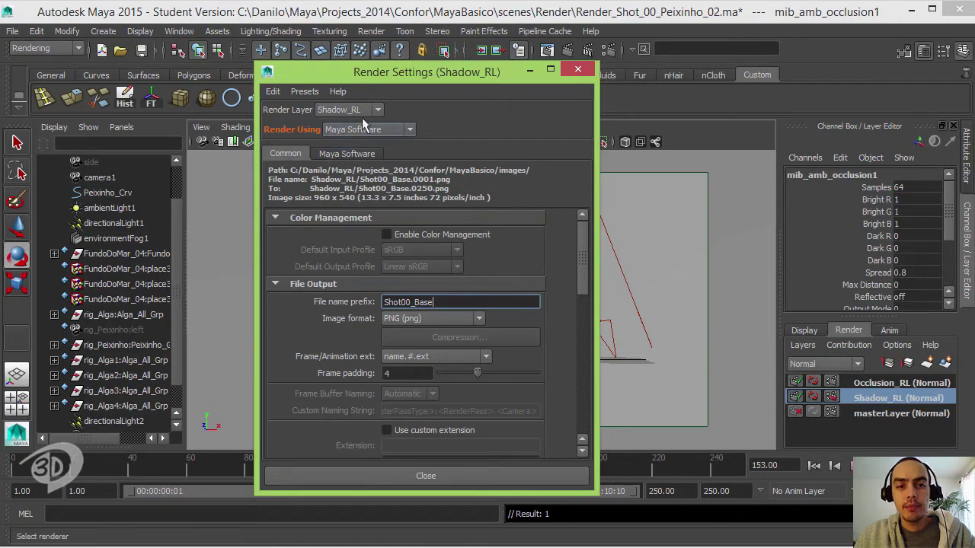
{"action": "left_click", "coordinate": [864, 382]}
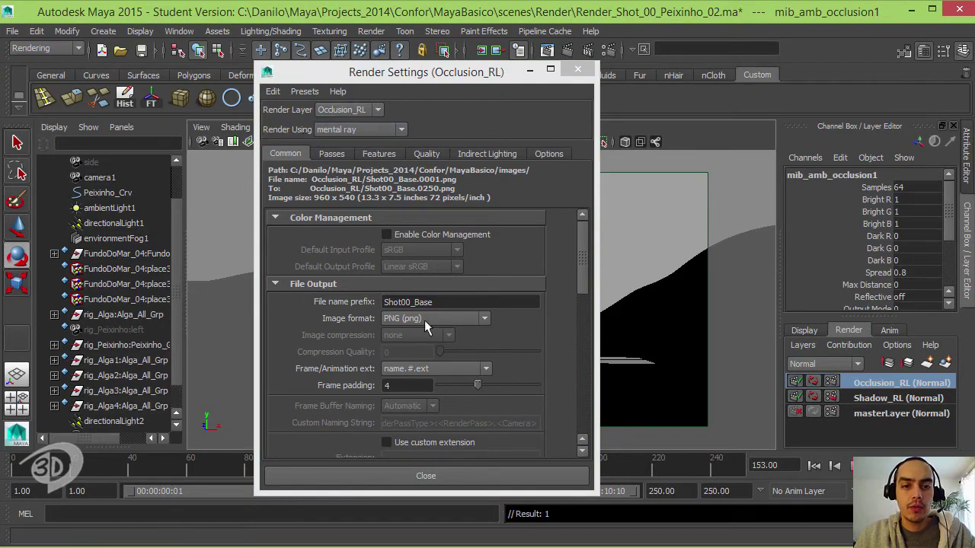
Set Occlusion_RL's mental ray Quality to 0.75, then switch back to the Shadow_RL layer
{"action": "left_click", "coordinate": [430, 154]}
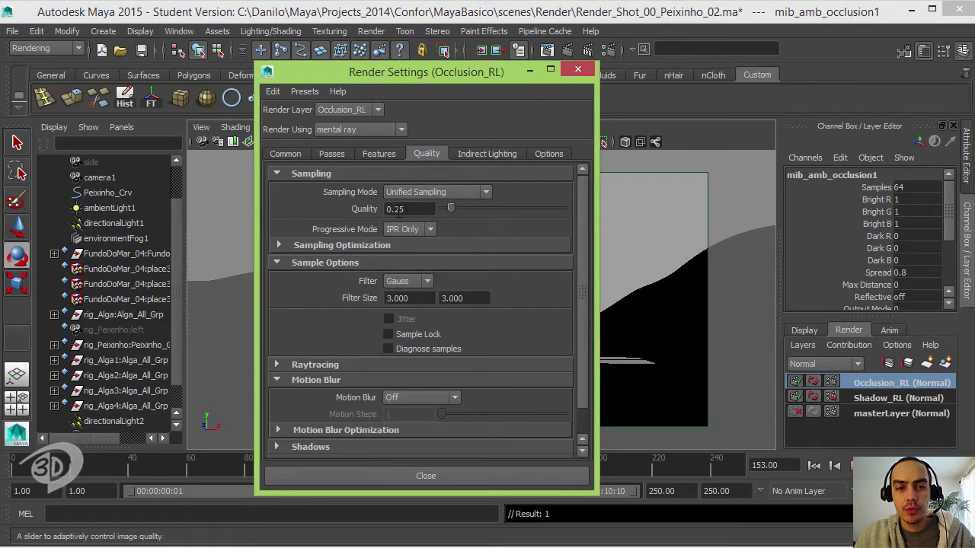
{"action": "double_click", "coordinate": [398, 209]}
{"action": "type", "text": "0.75"}
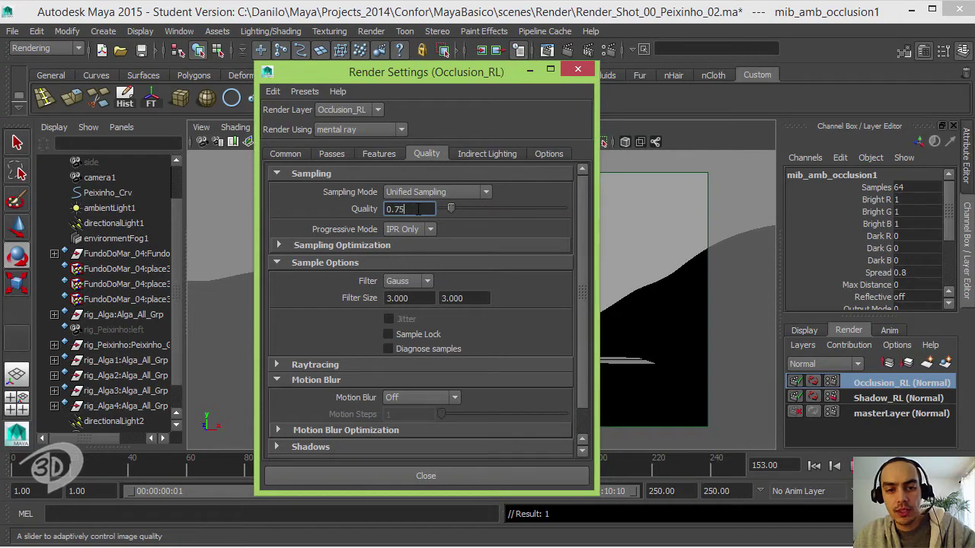
{"action": "left_click", "coordinate": [381, 154]}
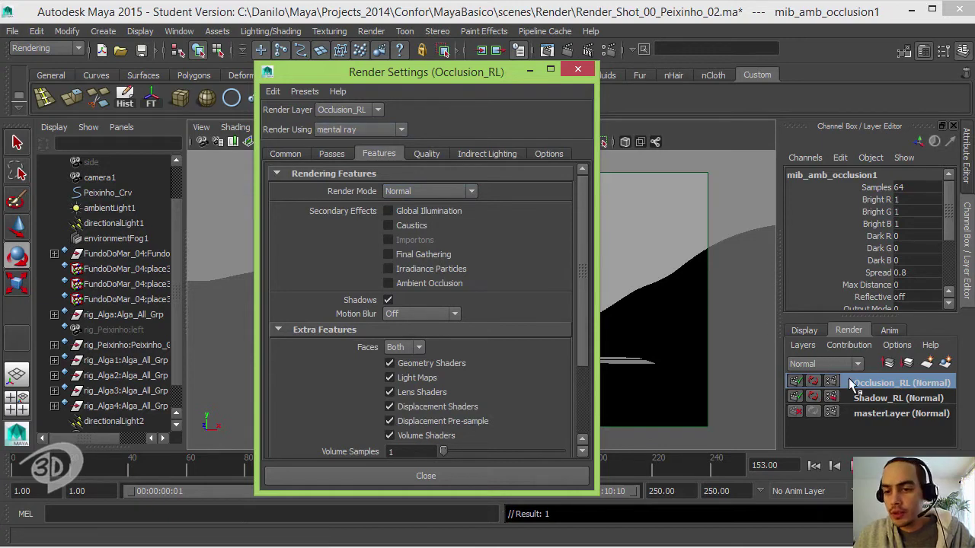
{"action": "left_click", "coordinate": [864, 401]}
{"action": "left_click", "coordinate": [864, 400]}
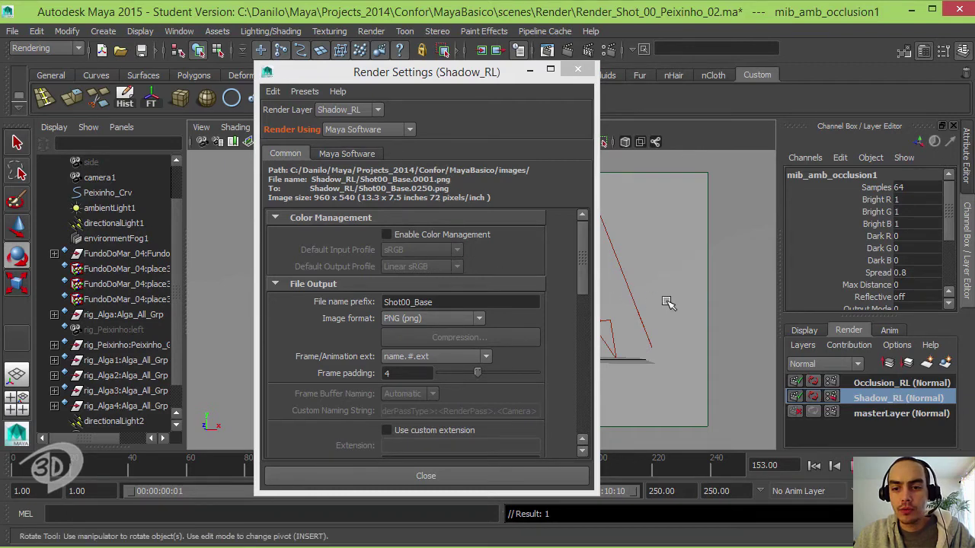
Set directionalLight2's depth map shadow Resolution from 512 to 2048
{"action": "left_click", "coordinate": [625, 285]}
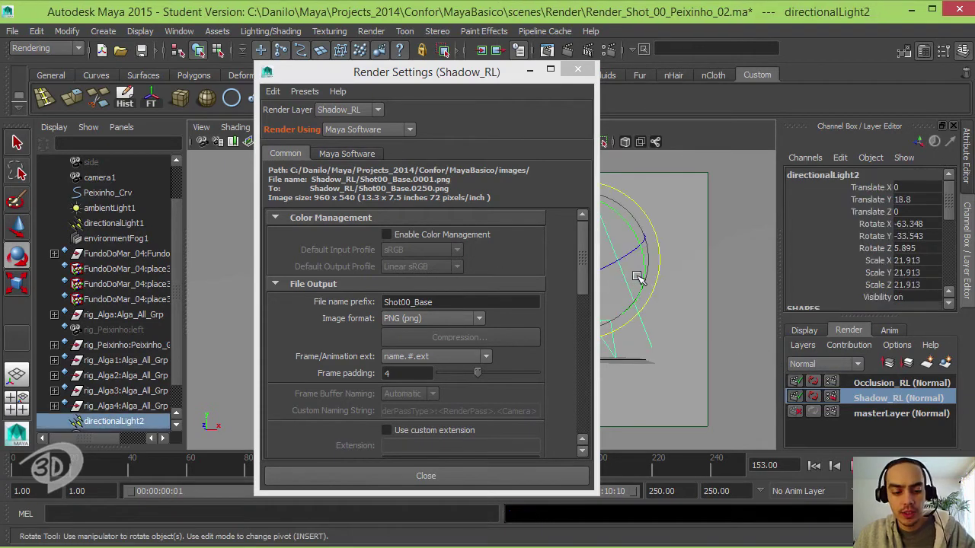
{"action": "key", "text": "ctrl+a"}
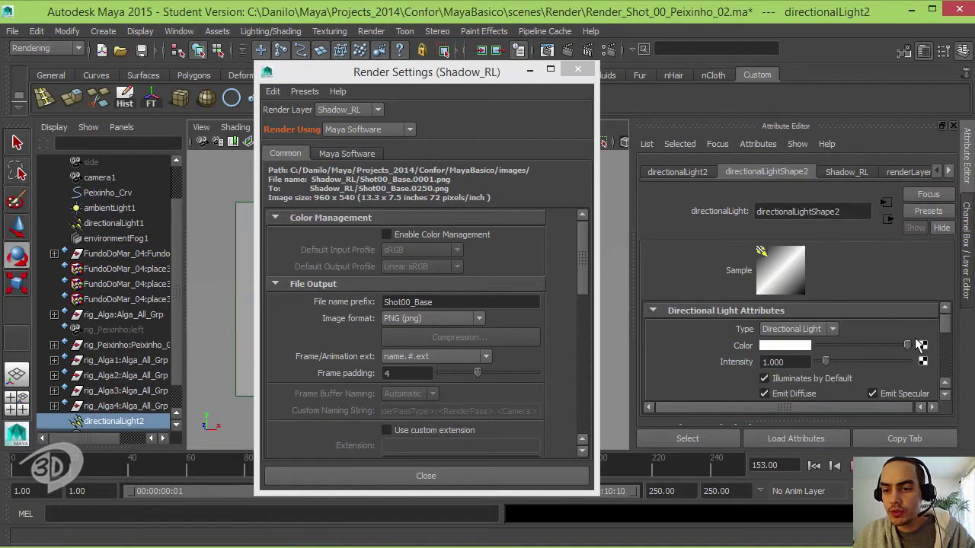
{"action": "scroll", "coordinate": [944, 399], "scroll_direction": "down", "scroll_amount": 3}
{"action": "scroll", "coordinate": [945, 400], "scroll_direction": "down", "scroll_amount": 2}
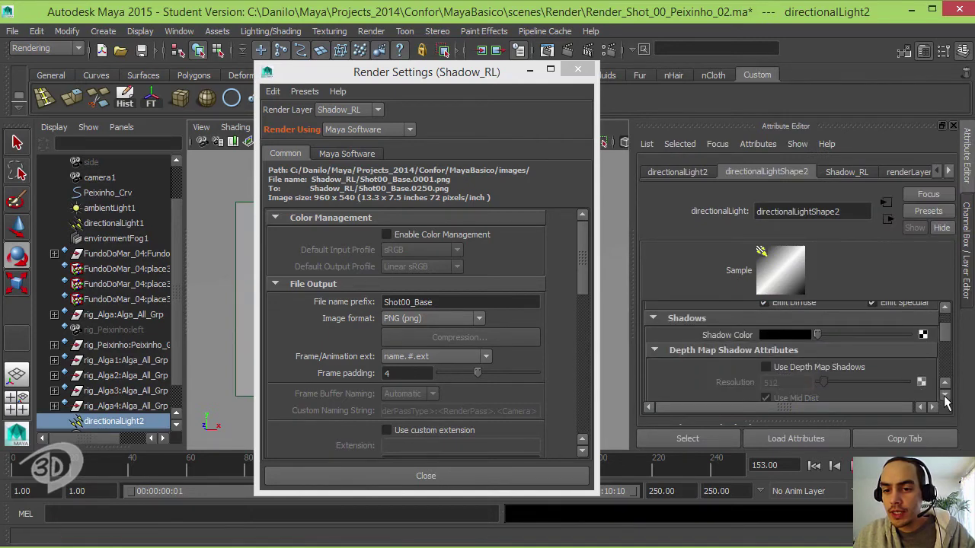
{"action": "scroll", "coordinate": [938, 396], "scroll_direction": "down", "scroll_amount": 2}
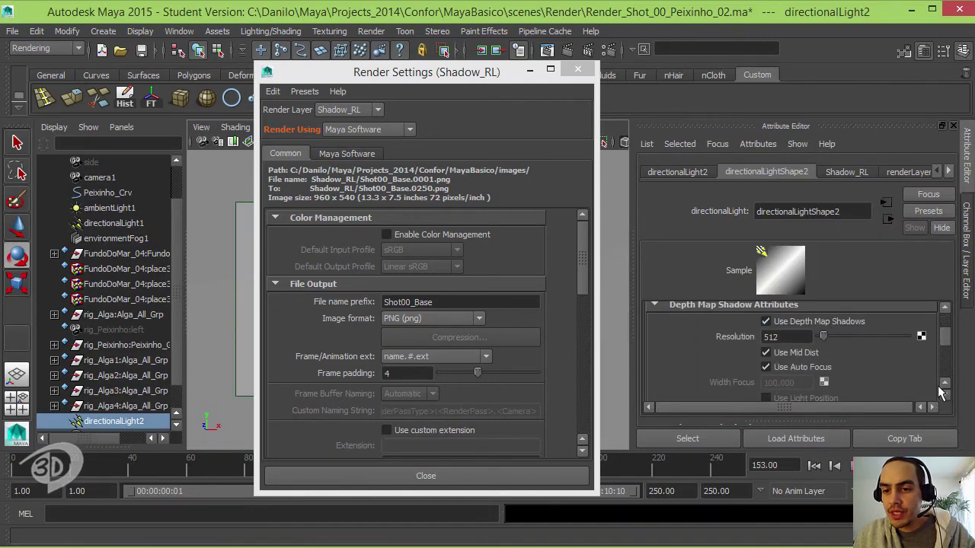
{"action": "scroll", "coordinate": [944, 396], "scroll_direction": "down", "scroll_amount": 1}
{"action": "scroll", "coordinate": [944, 381], "scroll_direction": "down", "scroll_amount": 2}
{"action": "scroll", "coordinate": [944, 360], "scroll_direction": "down", "scroll_amount": 3}
{"action": "scroll", "coordinate": [945, 359], "scroll_direction": "down", "scroll_amount": 2}
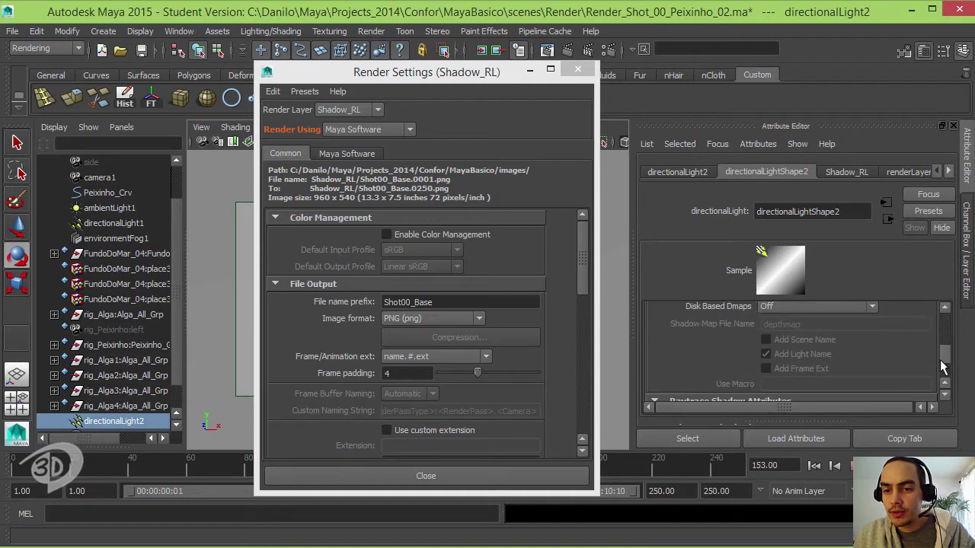
{"action": "scroll", "coordinate": [945, 359], "scroll_direction": "down", "scroll_amount": 1}
{"action": "scroll", "coordinate": [944, 359], "scroll_direction": "down", "scroll_amount": 1}
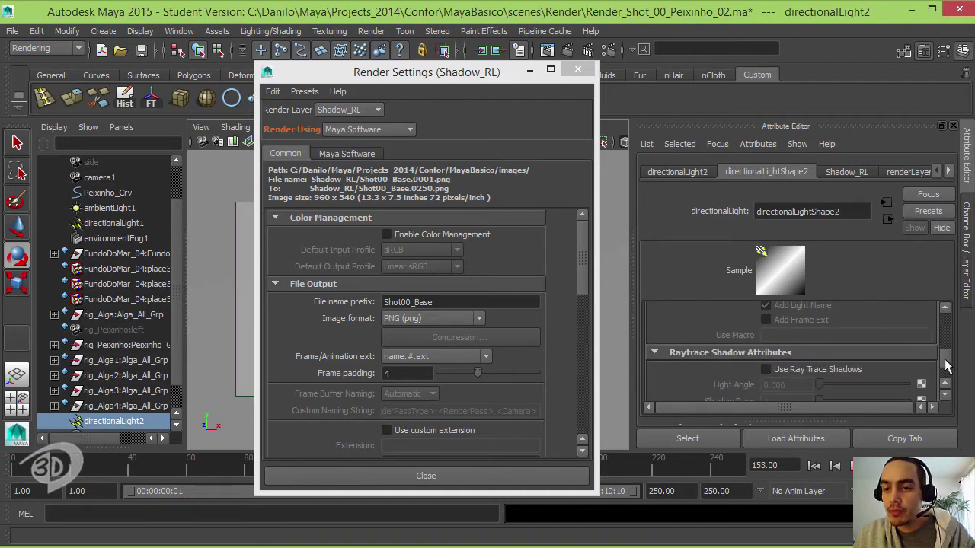
{"action": "scroll", "coordinate": [944, 358], "scroll_direction": "up", "scroll_amount": 5}
{"action": "scroll", "coordinate": [940, 336], "scroll_direction": "up", "scroll_amount": 2}
{"action": "scroll", "coordinate": [914, 334], "scroll_direction": "down", "scroll_amount": 1}
{"action": "left_click_drag", "start_coordinate": [801, 335], "coordinate": [760, 335]}
{"action": "type", "text": "2"}
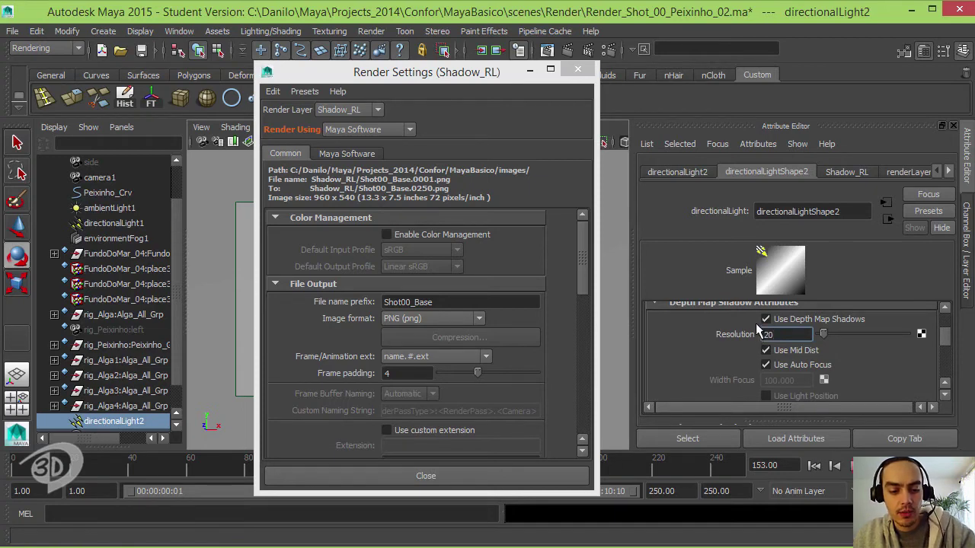
{"action": "type", "text": "048"}
{"action": "key", "text": "Return"}
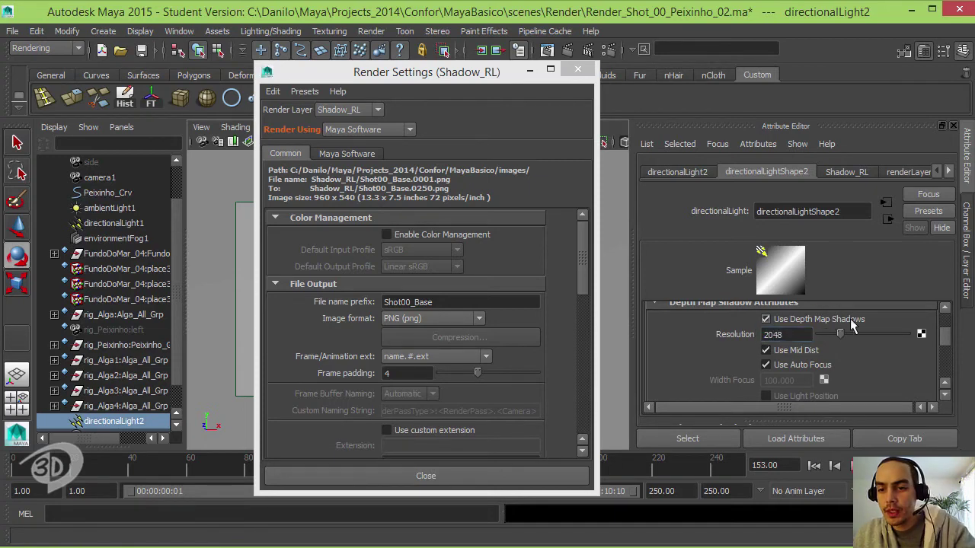
Set the depth map shadow Filter Size from 1 to 7
{"action": "scroll", "coordinate": [946, 400], "scroll_direction": "down", "scroll_amount": 3}
{"action": "scroll", "coordinate": [914, 397], "scroll_direction": "down", "scroll_amount": 2}
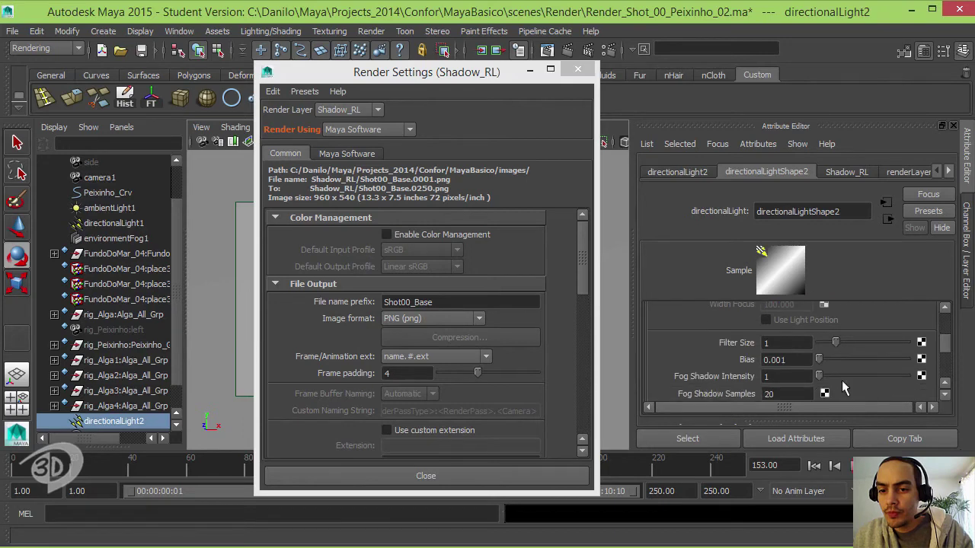
{"action": "double_click", "coordinate": [767, 343]}
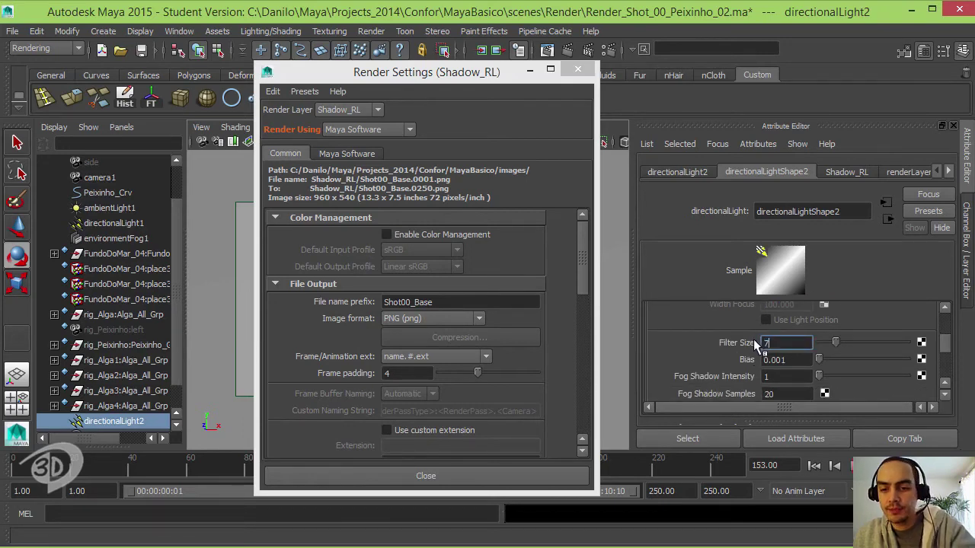
{"action": "type", "text": "7"}
{"action": "key", "text": "Return"}
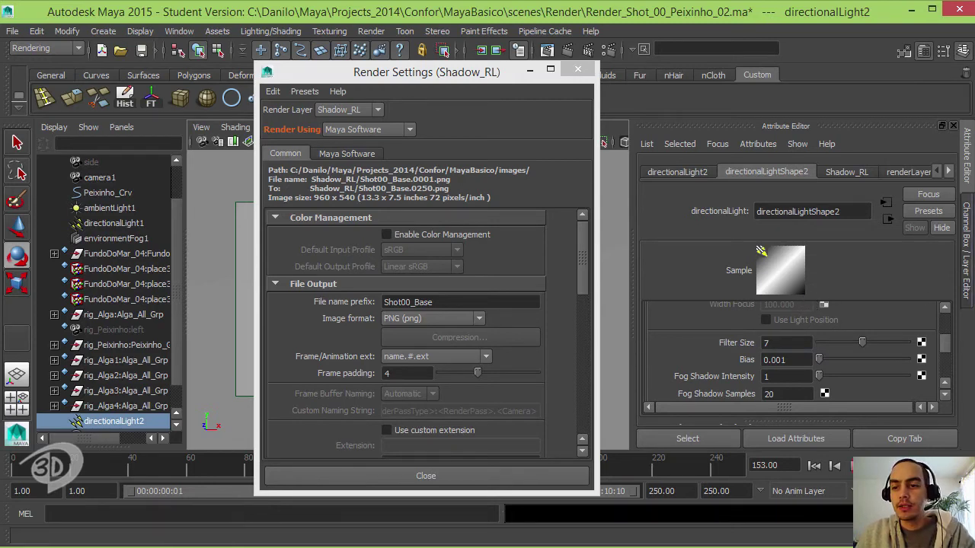
Render frame 153 of the Shadow_RL layer into Render View at 960 x 540
{"action": "left_click", "coordinate": [963, 275]}
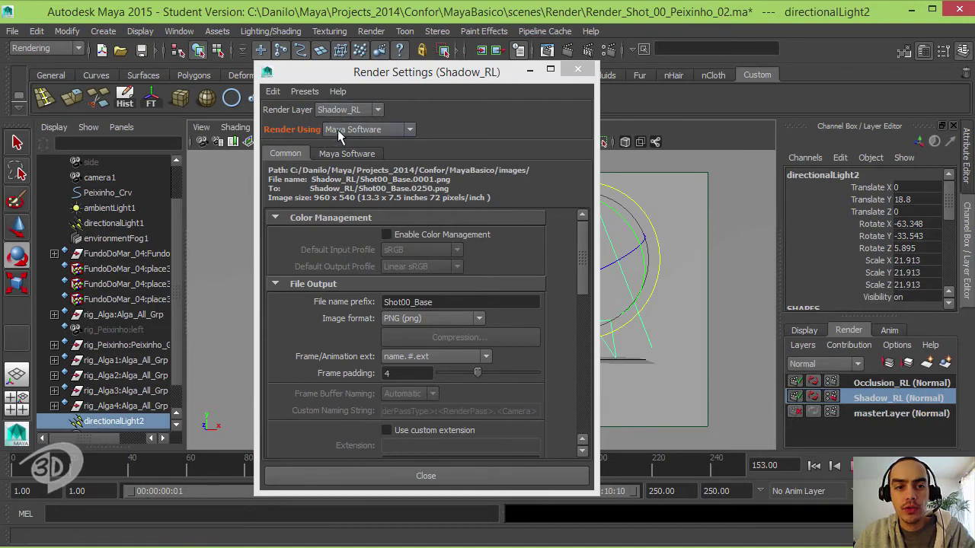
{"action": "left_click", "coordinate": [567, 51]}
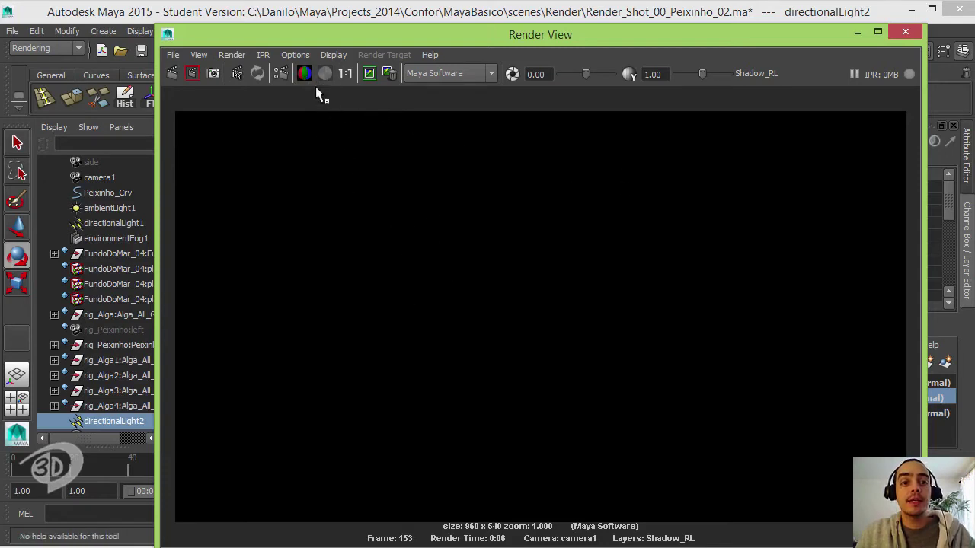
View the Shadow_RL render's alpha channel, return to RGB, and close Render View
{"action": "left_click", "coordinate": [325, 73]}
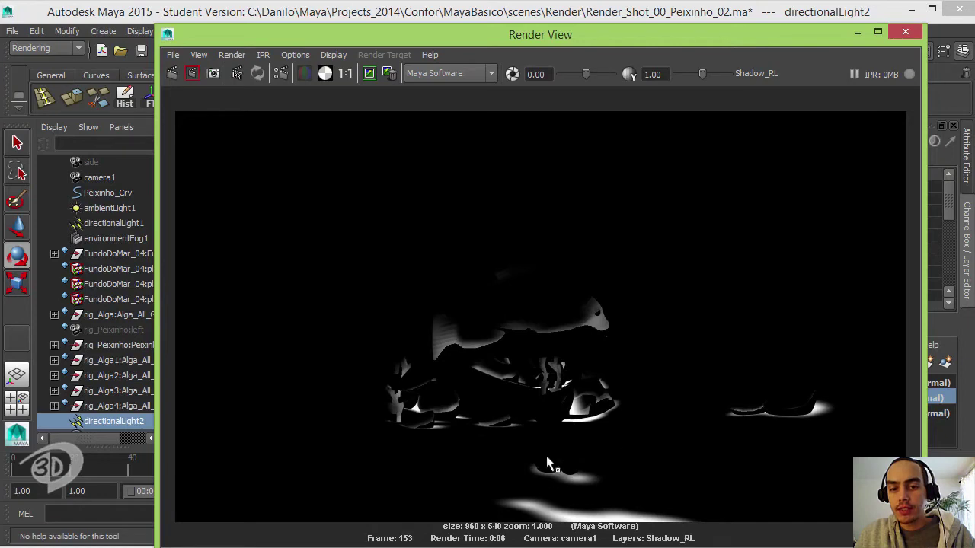
{"action": "left_click", "coordinate": [304, 73]}
{"action": "left_click", "coordinate": [905, 31]}
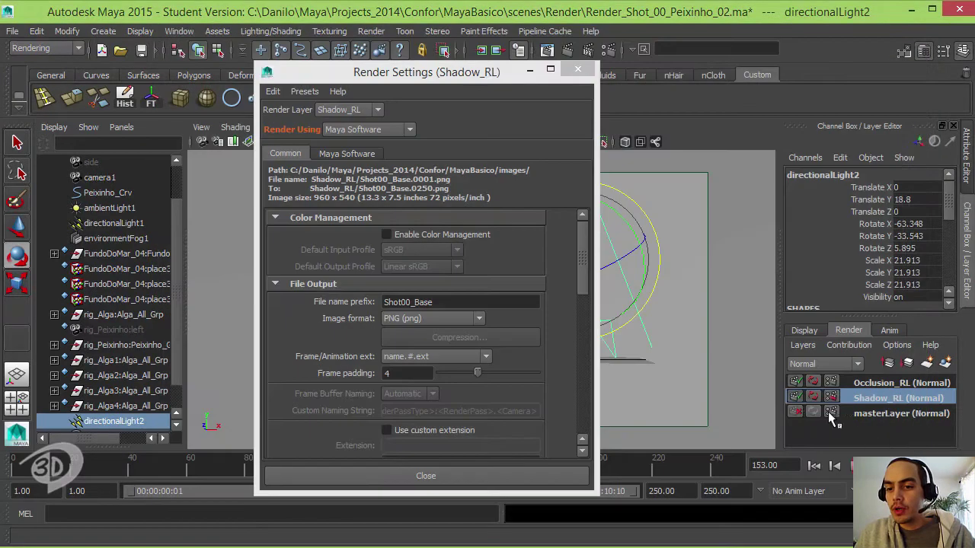
Close Render Settings and save the scene past the student version notice
{"action": "left_click", "coordinate": [582, 71]}
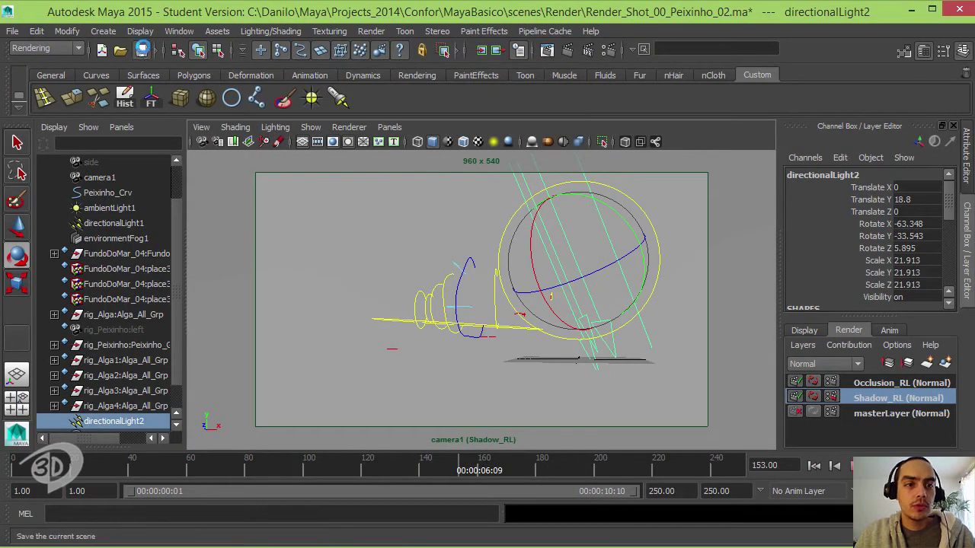
{"action": "left_click", "coordinate": [141, 51]}
{"action": "left_click", "coordinate": [486, 294]}
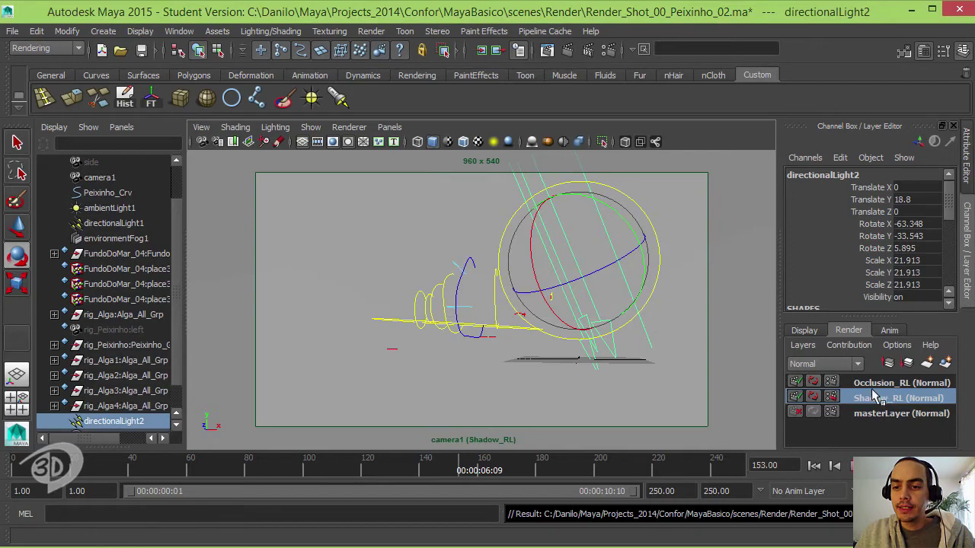
Batch render all layers and follow the progress log in the Script Editor
{"action": "left_click", "coordinate": [369, 32]}
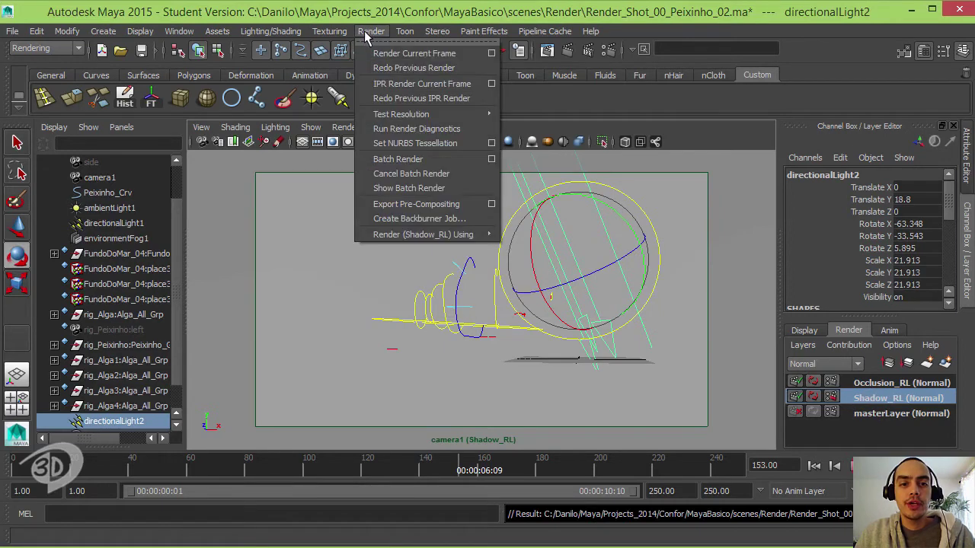
{"action": "left_click", "coordinate": [421, 158]}
{"action": "left_click", "coordinate": [492, 291]}
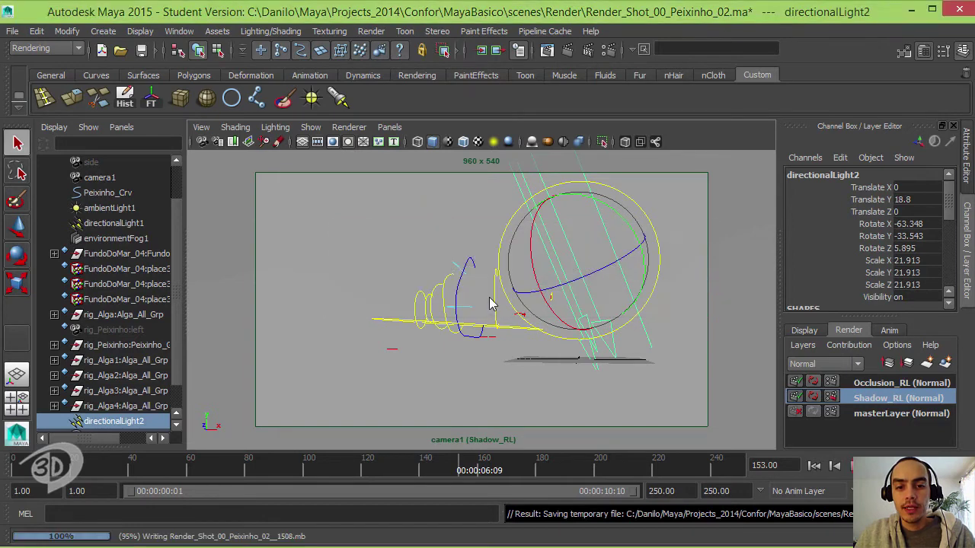
{"action": "key", "text": "e"}
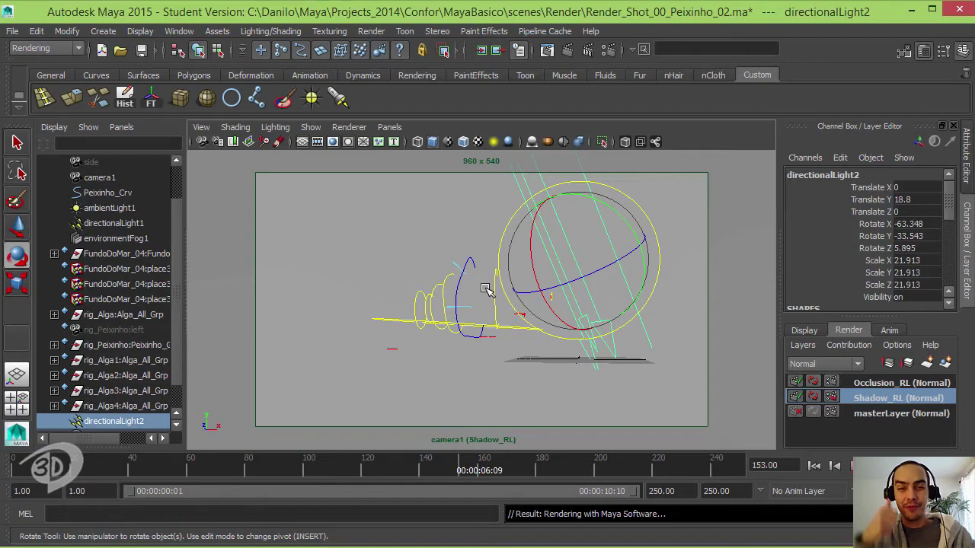
{"action": "left_click", "coordinate": [511, 514]}
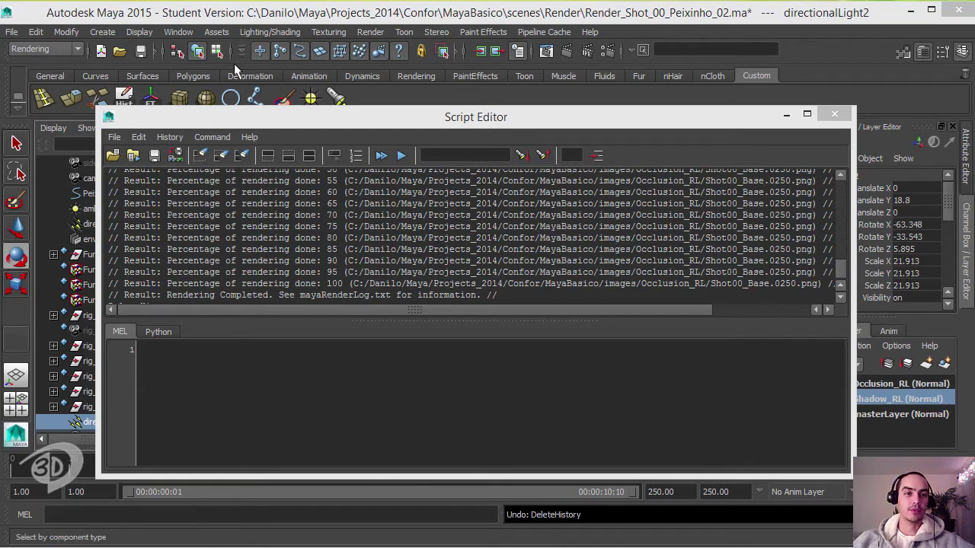
Launch FCheck by searching 'fcheck' on the Windows 8 Start screen
{"action": "key", "text": "super"}
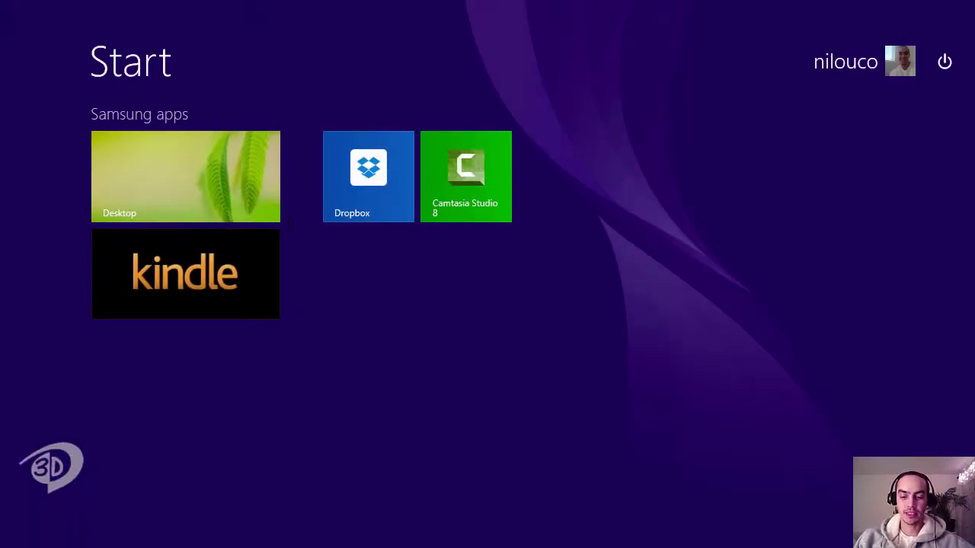
{"action": "type", "text": "fcheck"}
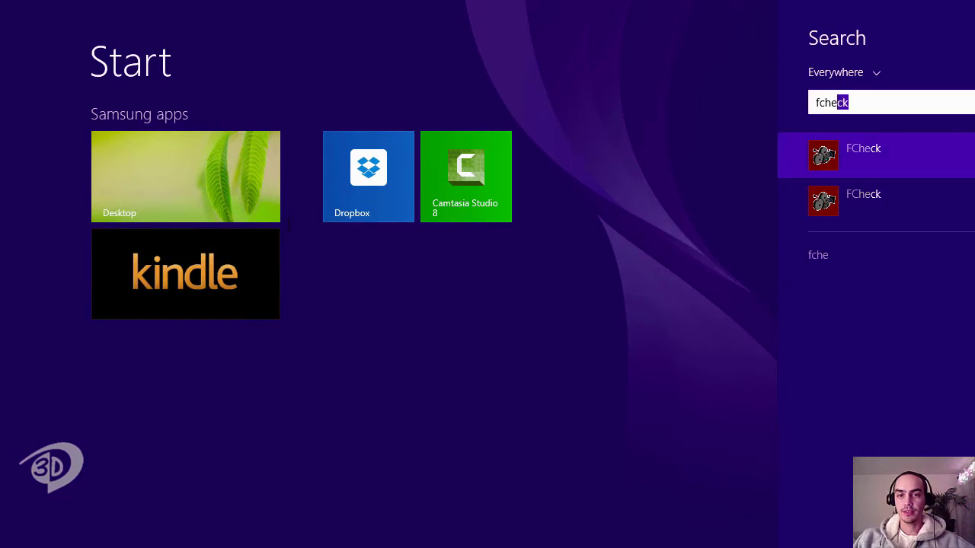
{"action": "key", "text": "Return"}
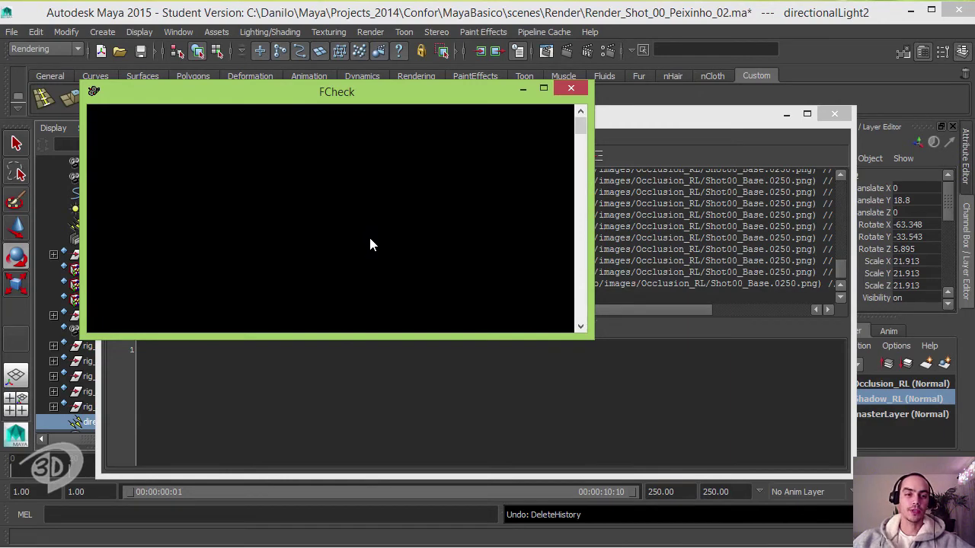
Open Shot00_Base.0001 from images/Occlusion_RL in FCheck to play the sequence
{"action": "left_click", "coordinate": [412, 180]}
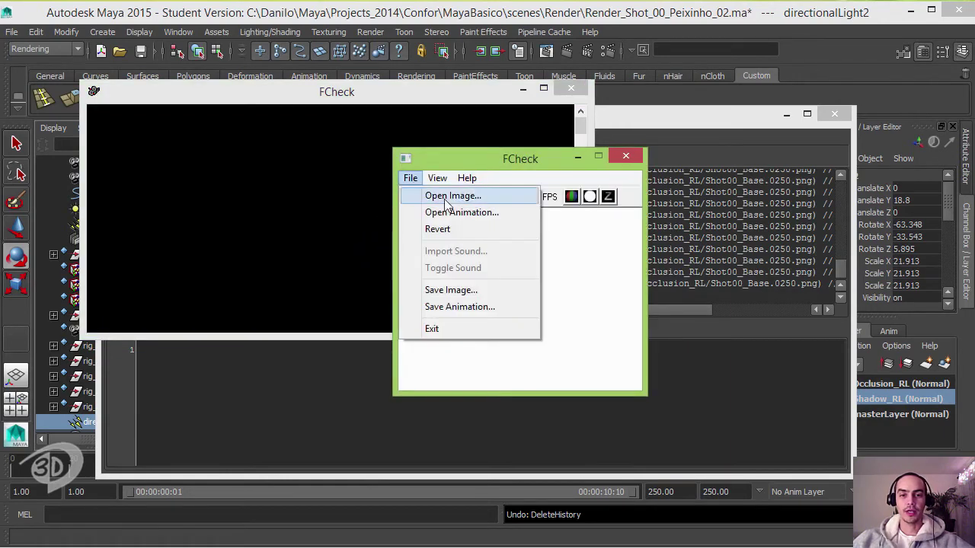
{"action": "left_click", "coordinate": [468, 216]}
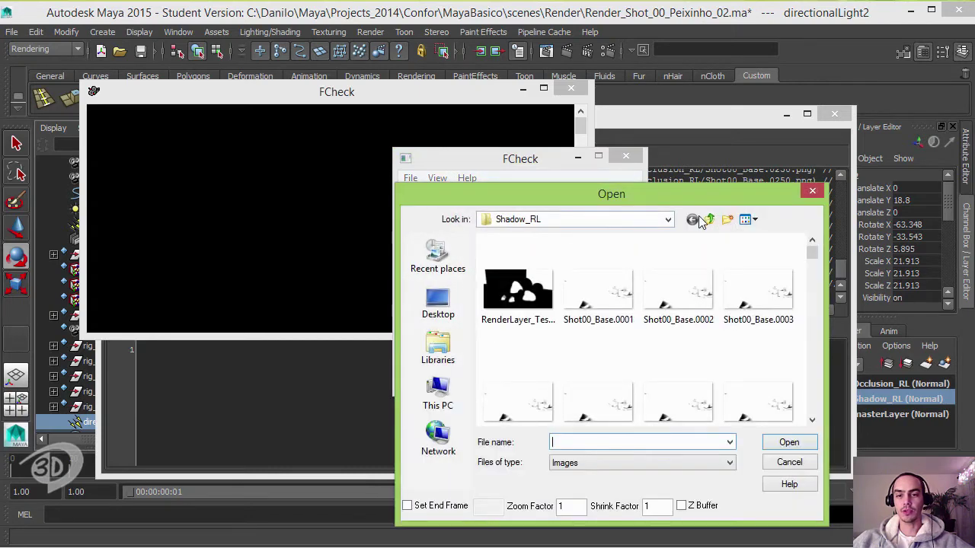
{"action": "left_click", "coordinate": [703, 220]}
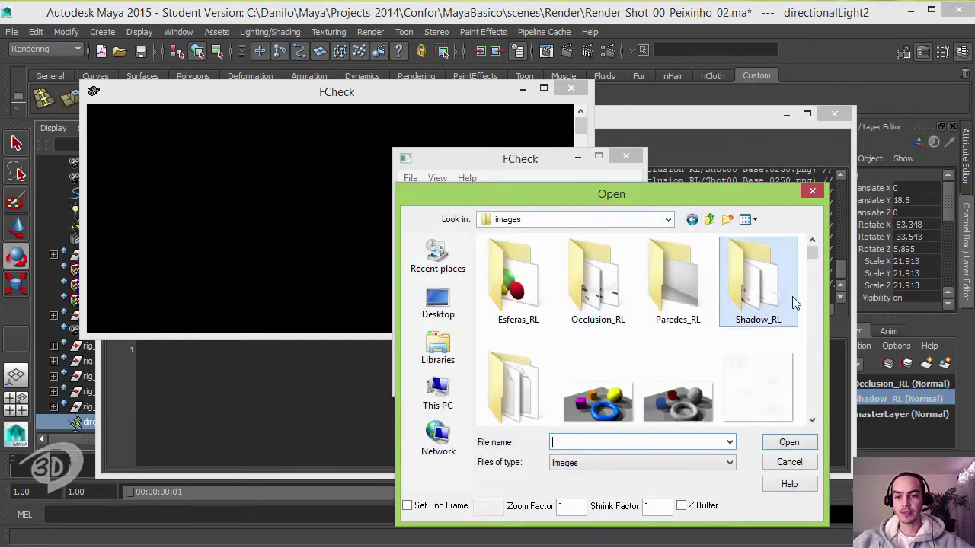
{"action": "mouse_move", "coordinate": [816, 254]}
{"action": "left_mouse_down"}
{"action": "mouse_move", "coordinate": [816, 267]}
{"action": "mouse_move", "coordinate": [815, 258]}
{"action": "left_mouse_up"}
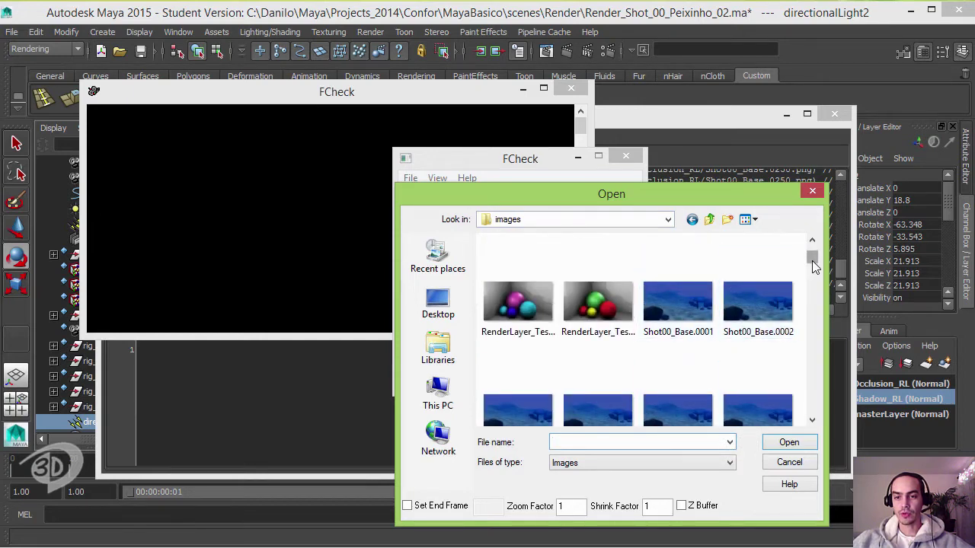
{"action": "left_click_drag", "start_coordinate": [812, 261], "coordinate": [814, 257]}
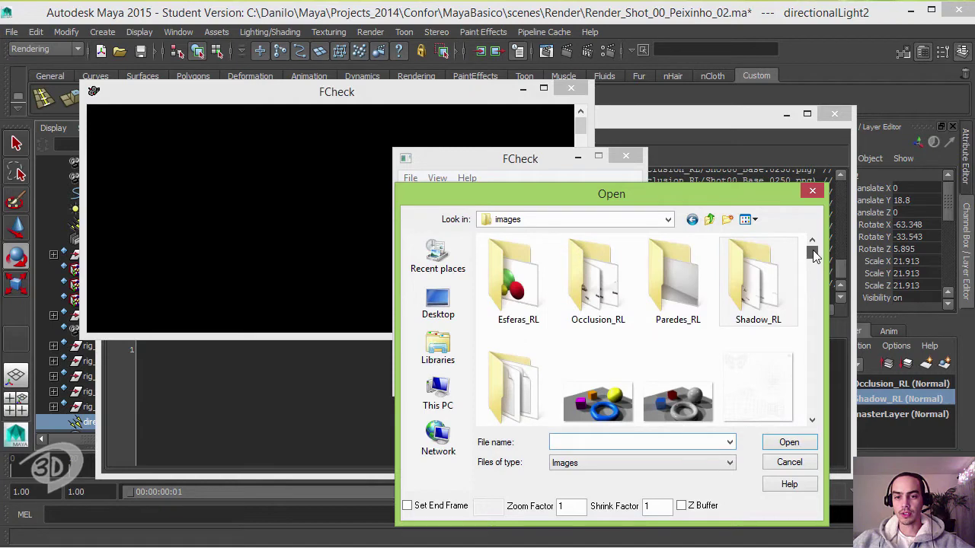
{"action": "left_click", "coordinate": [602, 293]}
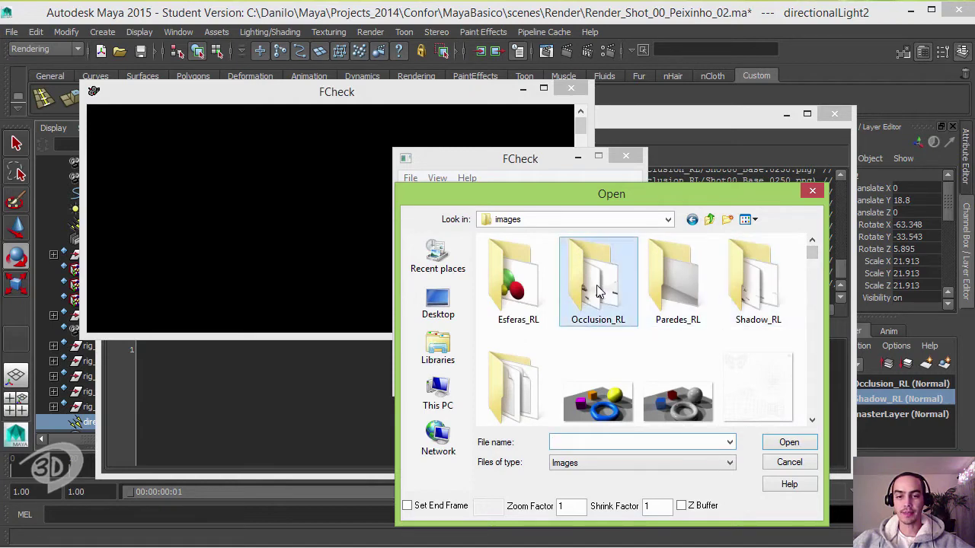
{"action": "left_click", "coordinate": [752, 278]}
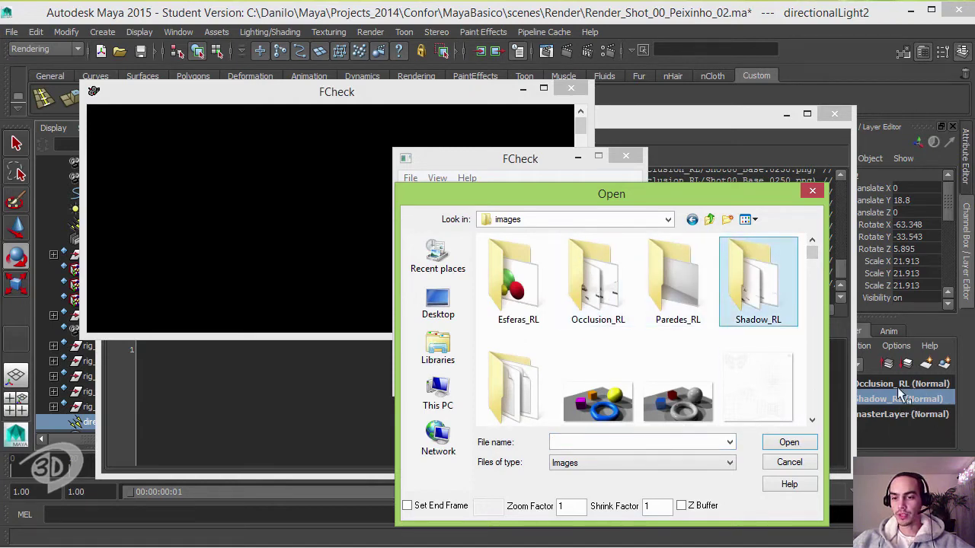
{"action": "double_click", "coordinate": [598, 282]}
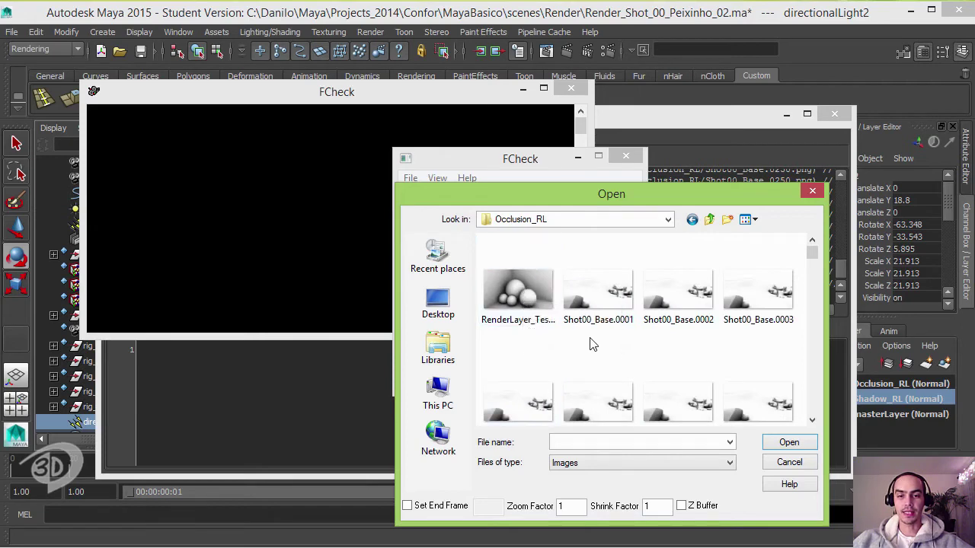
{"action": "left_click", "coordinate": [603, 290]}
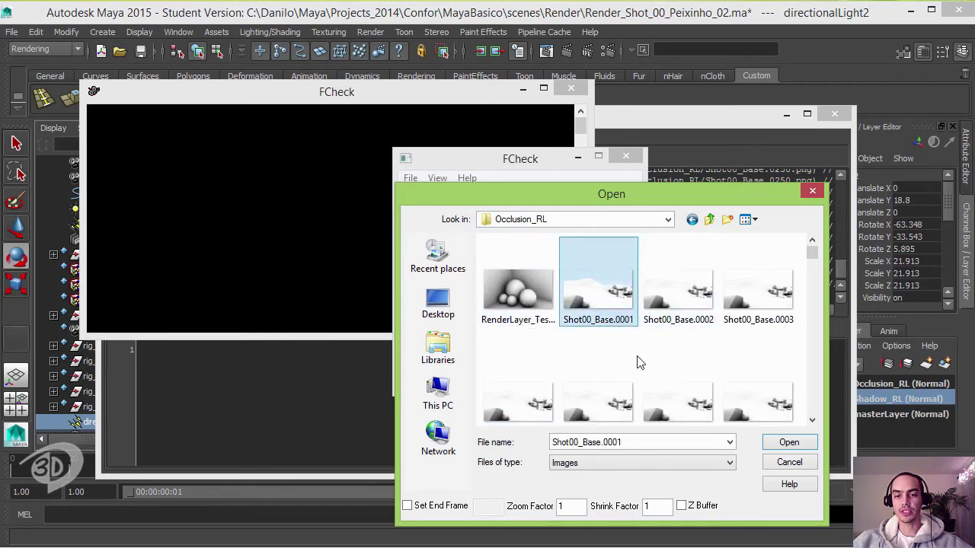
{"action": "left_click", "coordinate": [788, 442]}
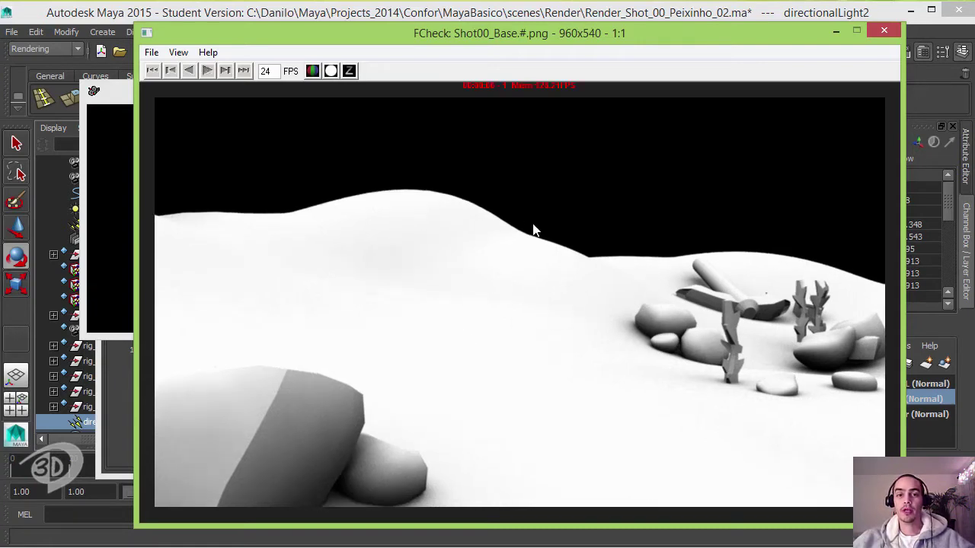
Play the Occlusion_RL Shot00_Base sequence in FCheck at 24 FPS, stopping once and replaying it
{"action": "left_click", "coordinate": [206, 69]}
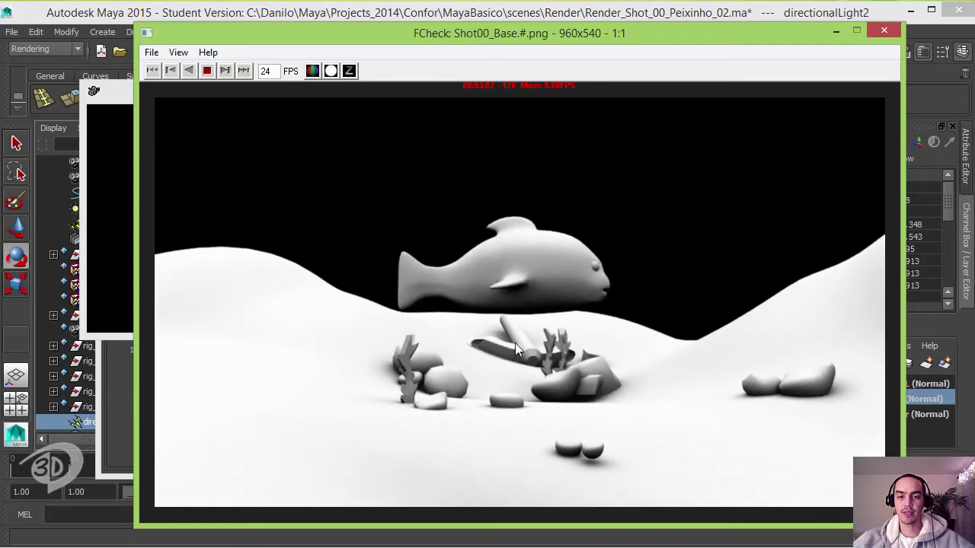
{"action": "left_click", "coordinate": [206, 75]}
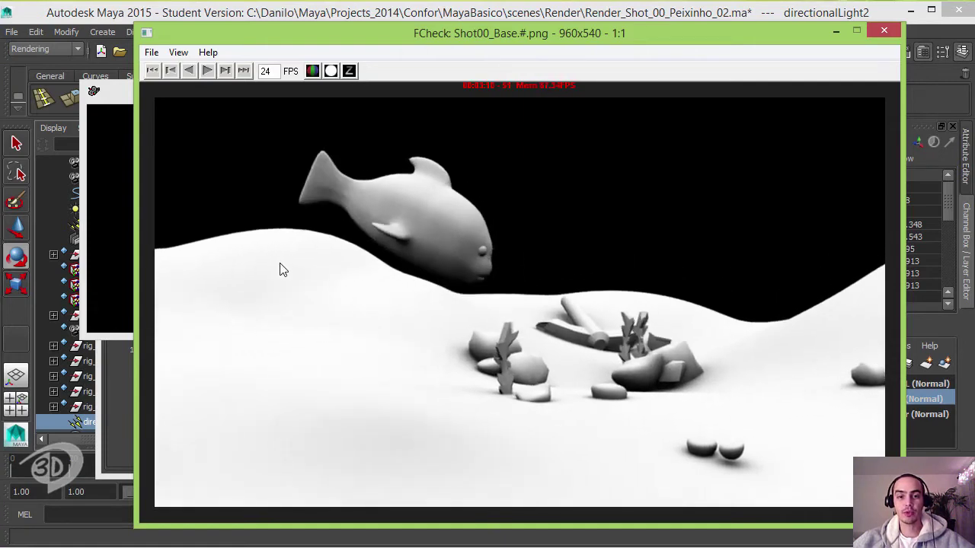
{"action": "left_click", "coordinate": [207, 70]}
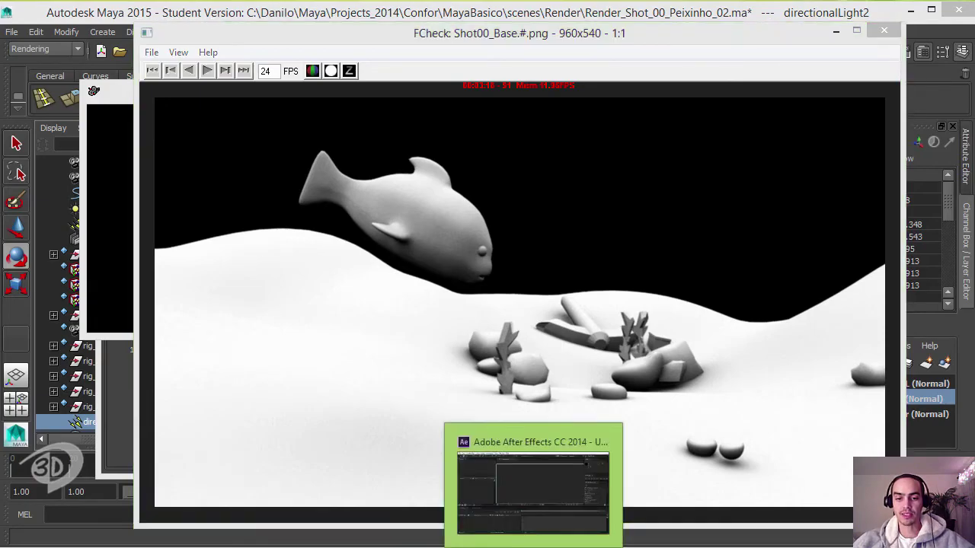
Switch to After Effects CC 2014, which shows the empty Untitled Project
{"action": "left_click", "coordinate": [465, 492]}
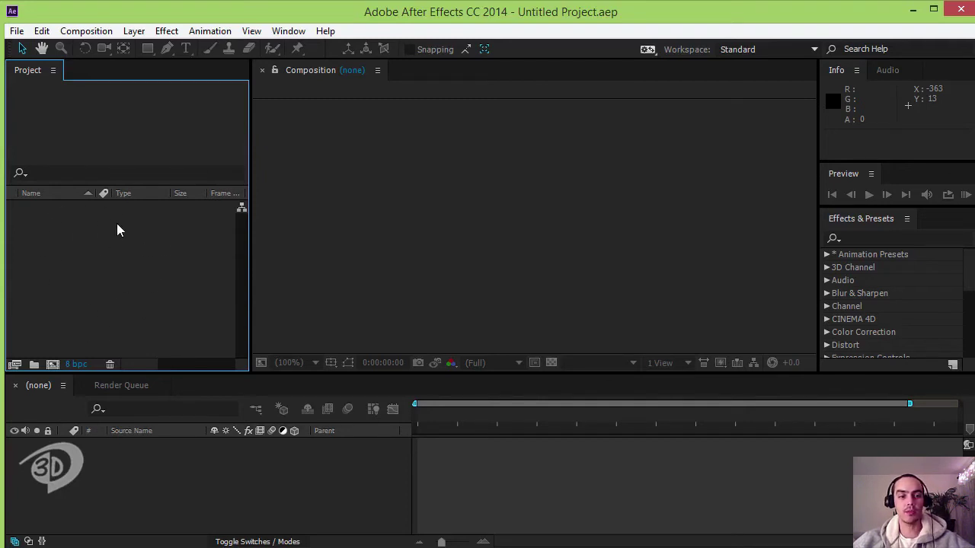
In Import File, browse to Maya > Projects_2014 > Confor > MayaBasico > images
{"action": "right_click", "coordinate": [98, 259]}
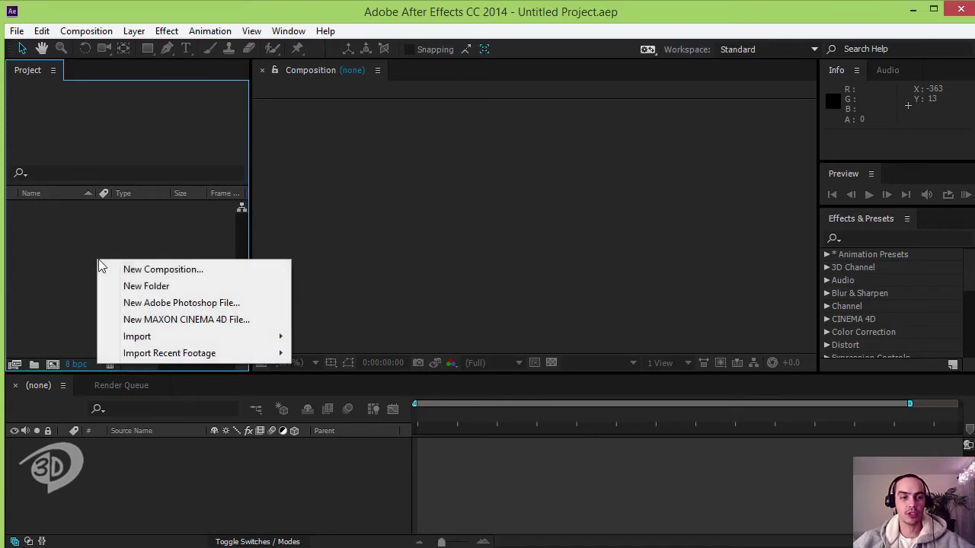
{"action": "mouse_move", "coordinate": [190, 337]}
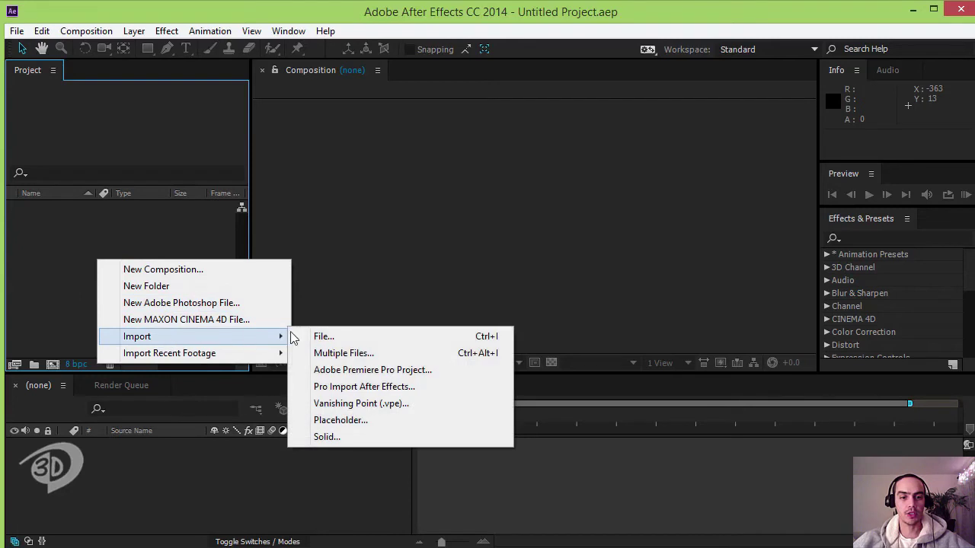
{"action": "left_click", "coordinate": [359, 338]}
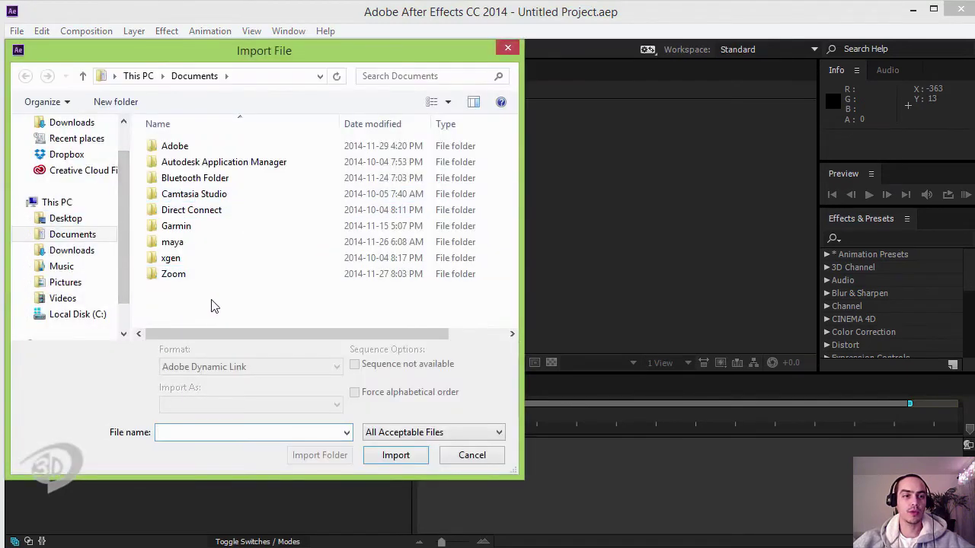
{"action": "left_click", "coordinate": [98, 314]}
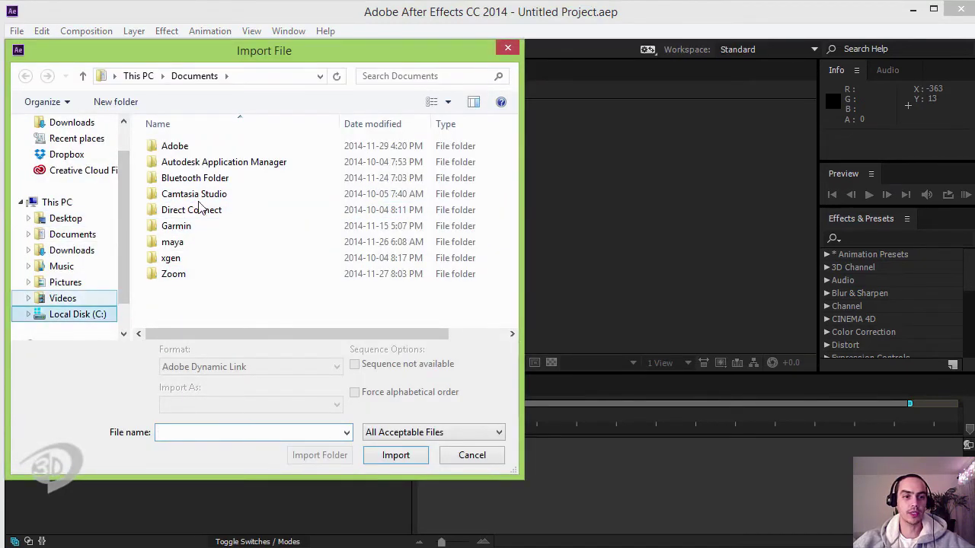
{"action": "double_click", "coordinate": [189, 162]}
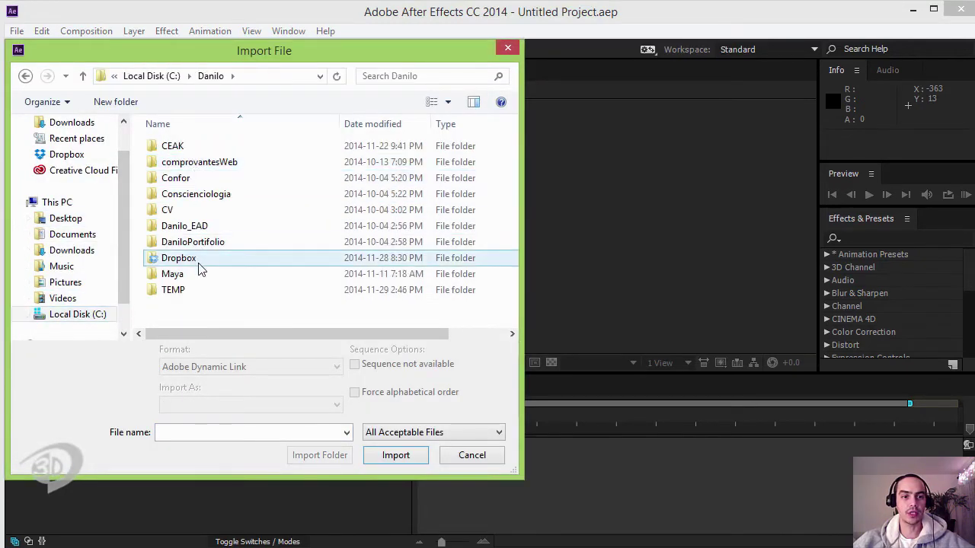
{"action": "double_click", "coordinate": [190, 275]}
{"action": "double_click", "coordinate": [186, 166]}
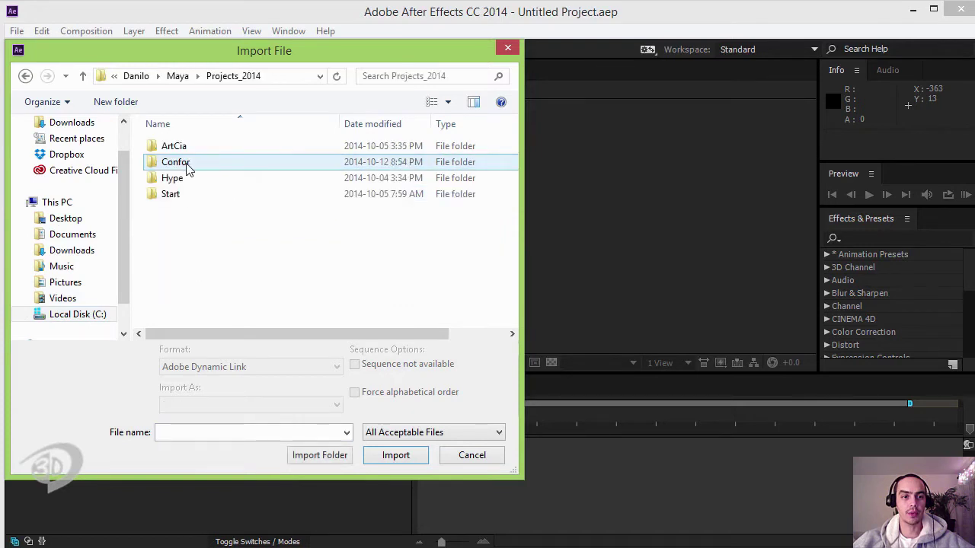
{"action": "double_click", "coordinate": [188, 165]}
{"action": "double_click", "coordinate": [200, 148]}
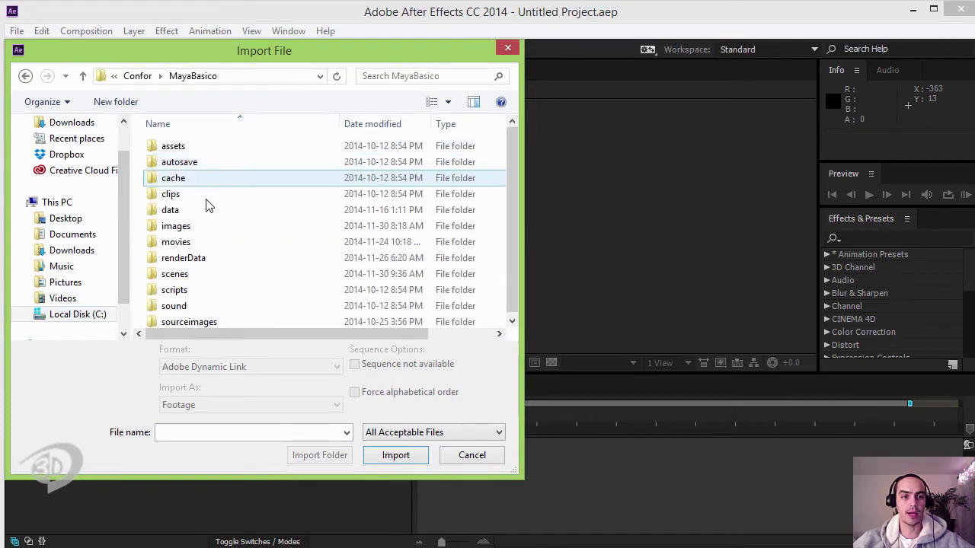
{"action": "double_click", "coordinate": [197, 225]}
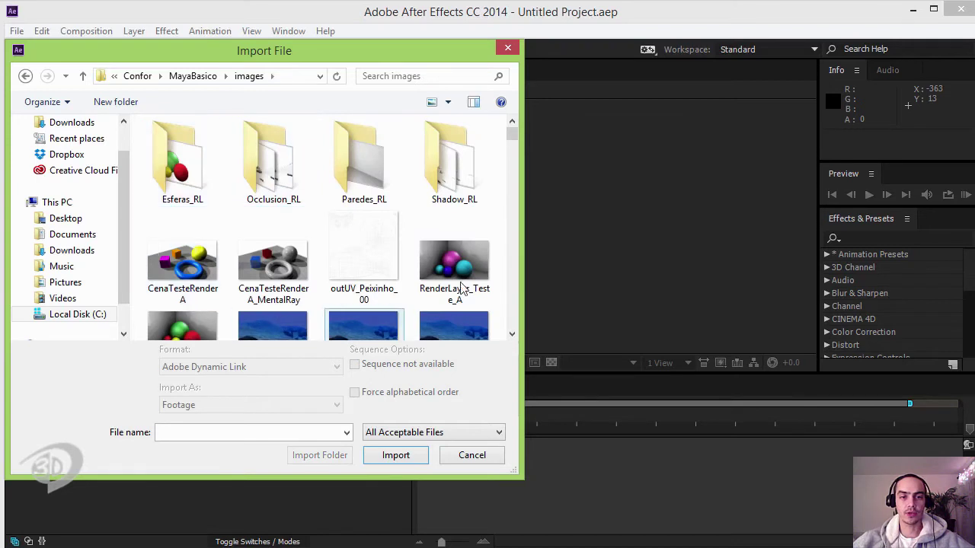
Copy the images folder's address path and open a new File Explorer window
{"action": "left_click", "coordinate": [512, 334]}
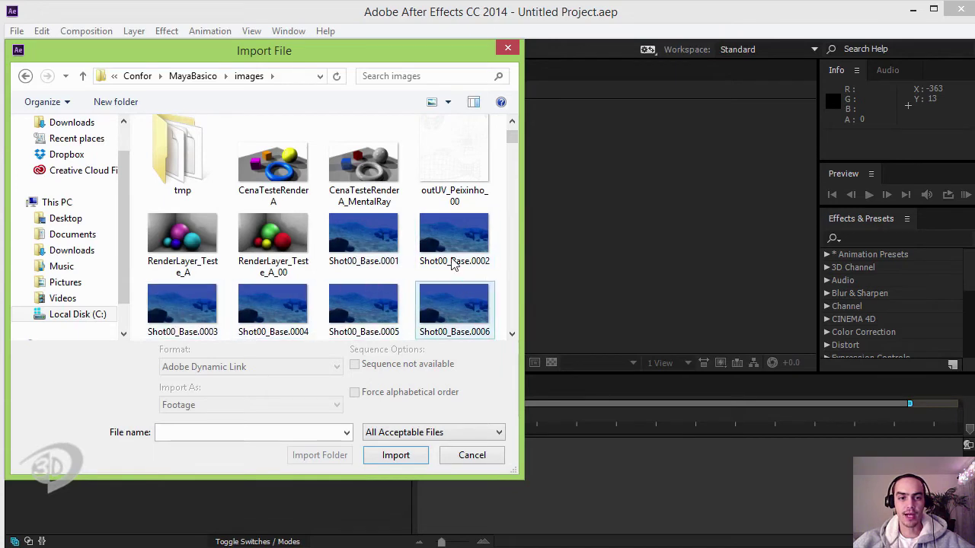
{"action": "left_click", "coordinate": [512, 121]}
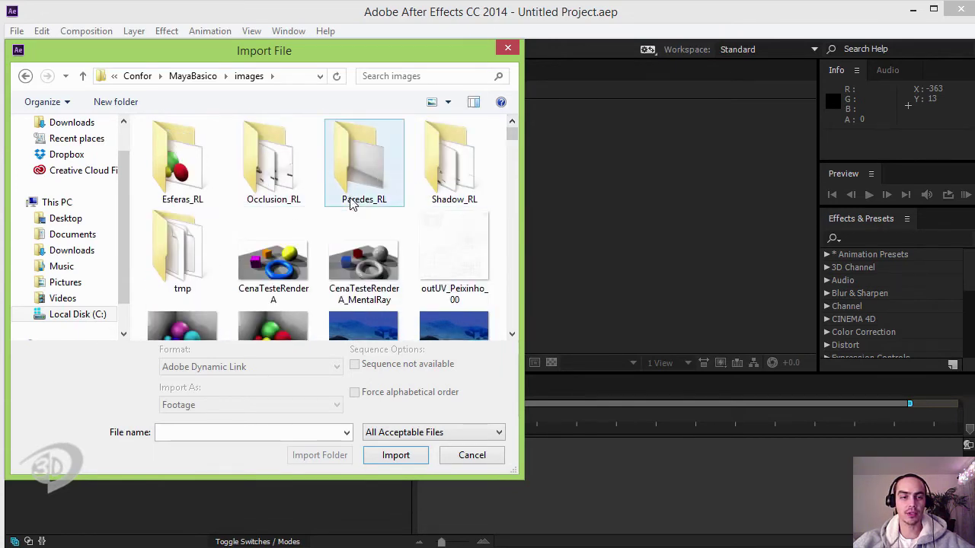
{"action": "left_click", "coordinate": [298, 79]}
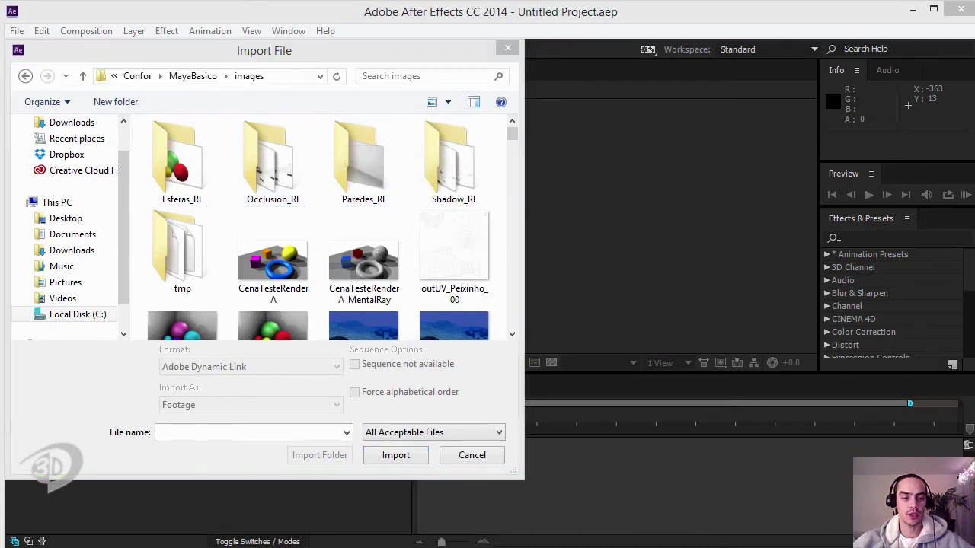
{"action": "key", "text": "super+e"}
Go to the pasted images path in Explorer and create a new folder named Base_RL
{"action": "left_click", "coordinate": [600, 70]}
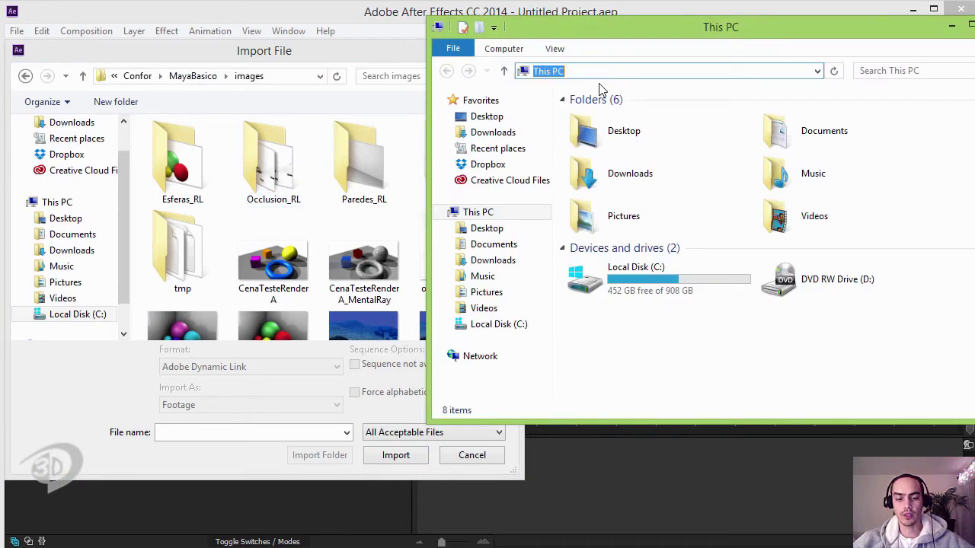
{"action": "type", "text": "C:\\Danilo\\Maya\\Projects_2014\\Confor\\MayaBasico\\images"}
{"action": "key", "text": "Return"}
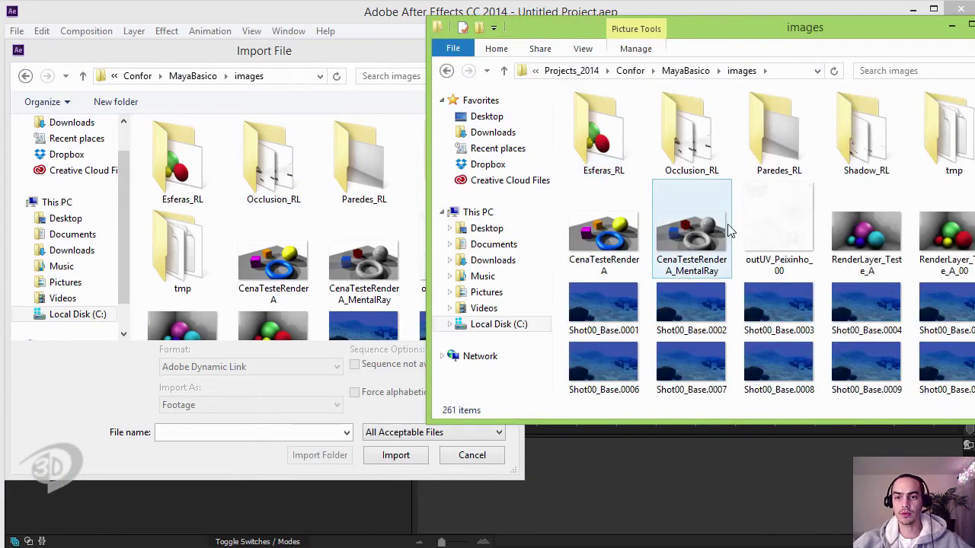
{"action": "left_click", "coordinate": [479, 27]}
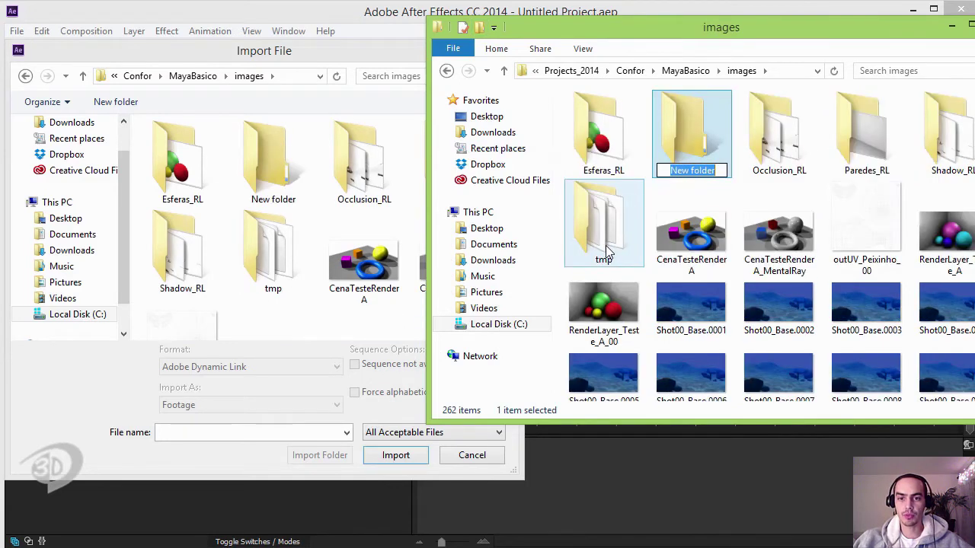
{"action": "type", "text": "Base_"}
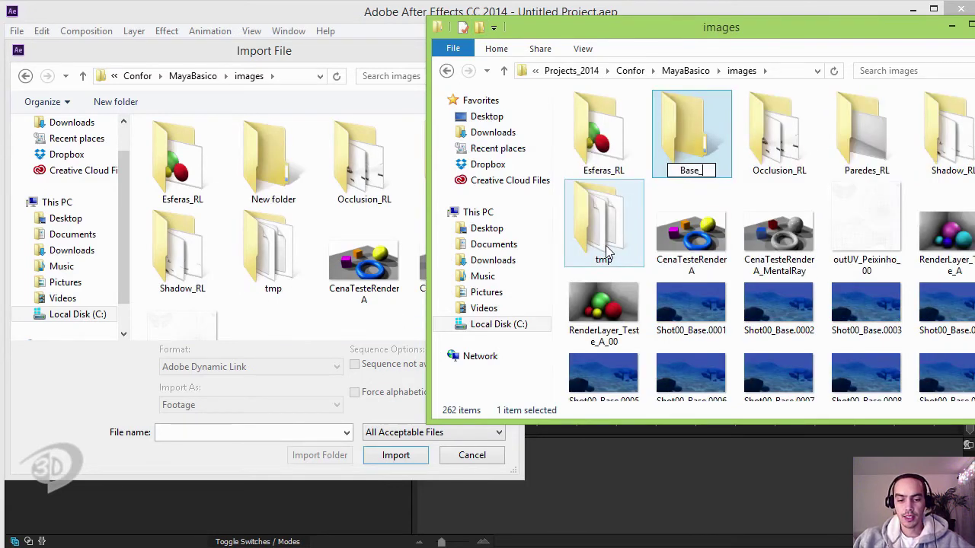
{"action": "type", "text": "RL"}
{"action": "key", "text": "Return"}
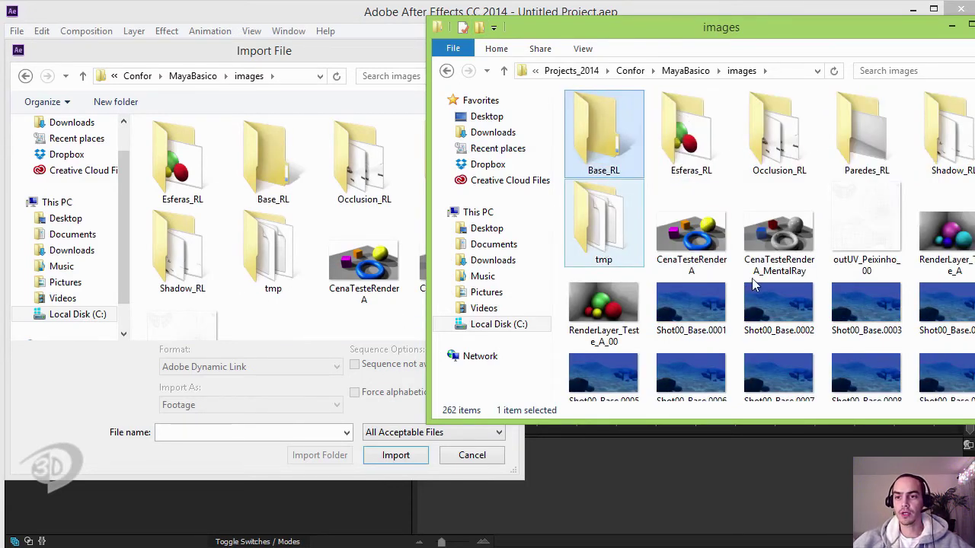
Select frames Shot00_Base.0001 through 0250 and move them into the Base_RL folder
{"action": "left_click", "coordinate": [691, 309]}
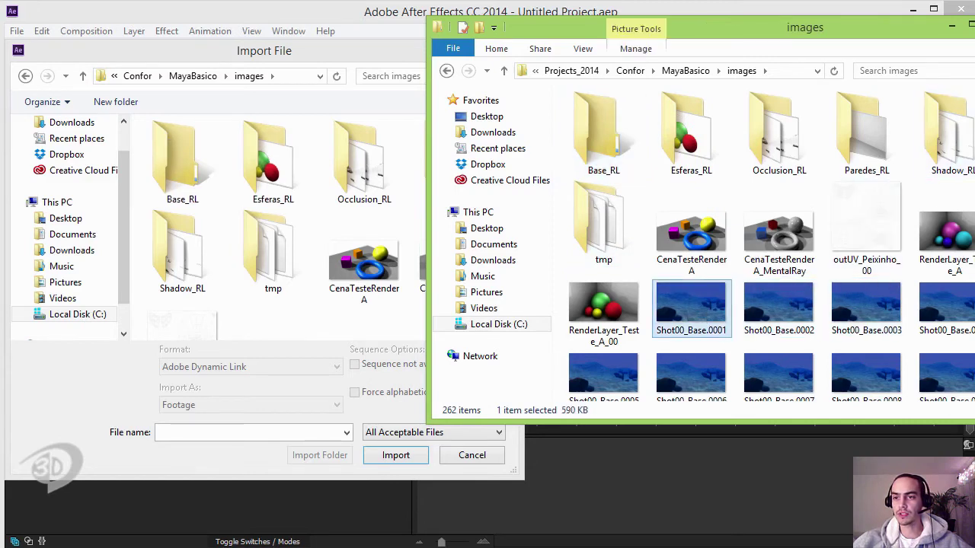
{"action": "scroll", "coordinate": [944, 152], "scroll_direction": "down", "scroll_amount": 1}
{"action": "scroll", "coordinate": [716, 384], "scroll_direction": "down", "scroll_amount": 15}
{"action": "scroll", "coordinate": [716, 385], "scroll_direction": "down", "scroll_amount": 10}
{"action": "scroll", "coordinate": [716, 384], "scroll_direction": "down", "scroll_amount": 3}
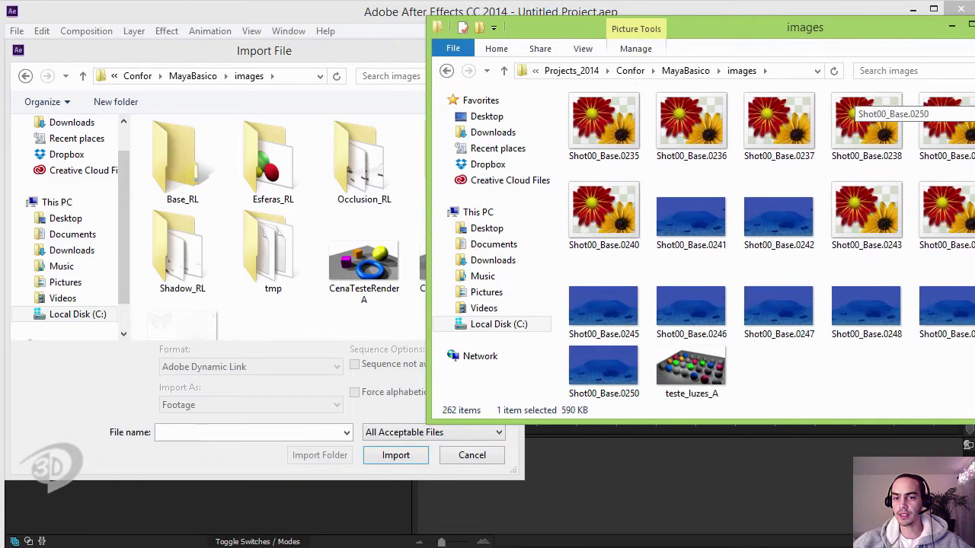
{"action": "scroll", "coordinate": [716, 385], "scroll_direction": "down", "scroll_amount": 2}
{"action": "left_click", "coordinate": [614, 374], "text": "shift"}
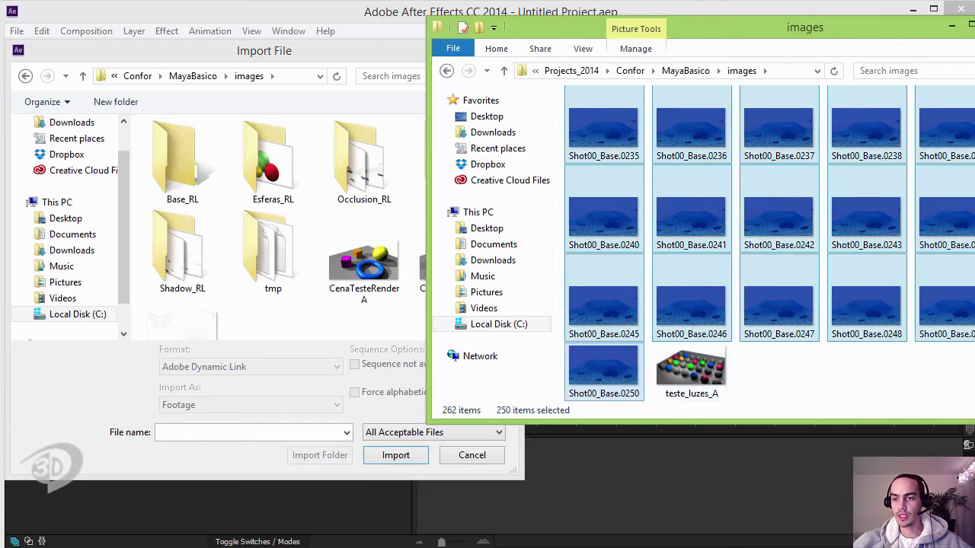
{"action": "scroll", "coordinate": [859, 373], "scroll_direction": "up", "scroll_amount": 5}
{"action": "scroll", "coordinate": [859, 374], "scroll_direction": "up", "scroll_amount": 10}
{"action": "scroll", "coordinate": [859, 366], "scroll_direction": "up", "scroll_amount": 10}
{"action": "scroll", "coordinate": [856, 204], "scroll_direction": "up", "scroll_amount": 3}
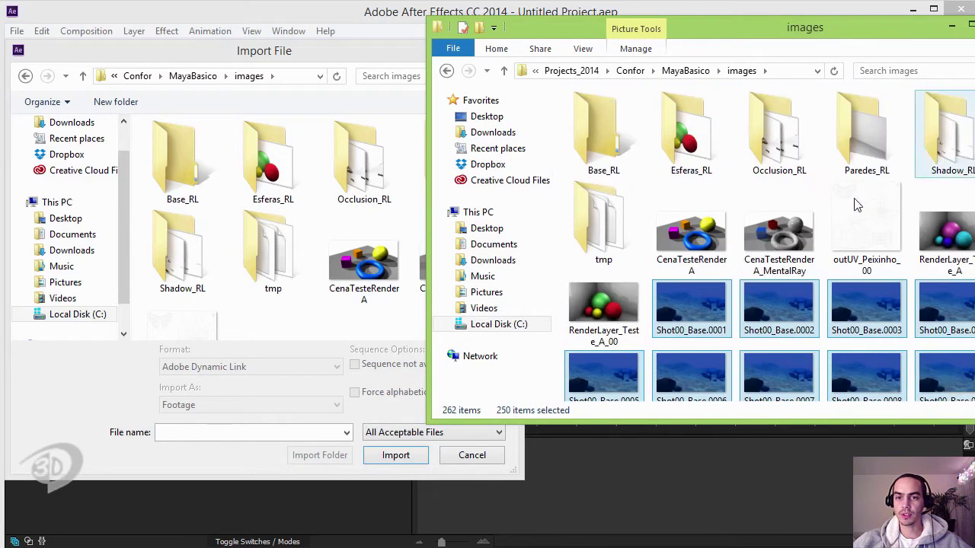
{"action": "mouse_move", "coordinate": [708, 320]}
{"action": "left_mouse_down"}
{"action": "mouse_move", "coordinate": [590, 137]}
{"action": "mouse_move", "coordinate": [588, 149]}
{"action": "left_mouse_up"}
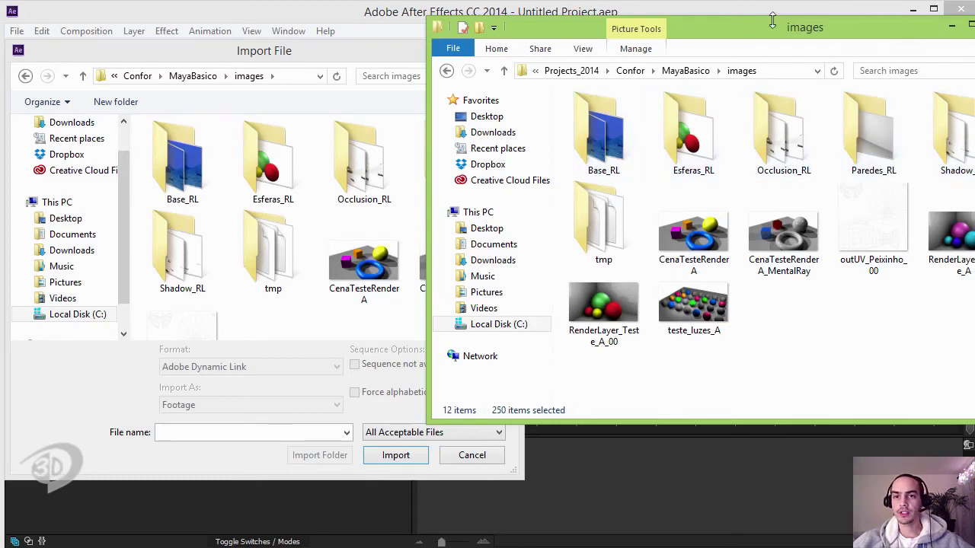
Close Explorer, then import Shot00_Base.0001 from Base_RL as a PNG sequence footage item
{"action": "left_click", "coordinate": [952, 28]}
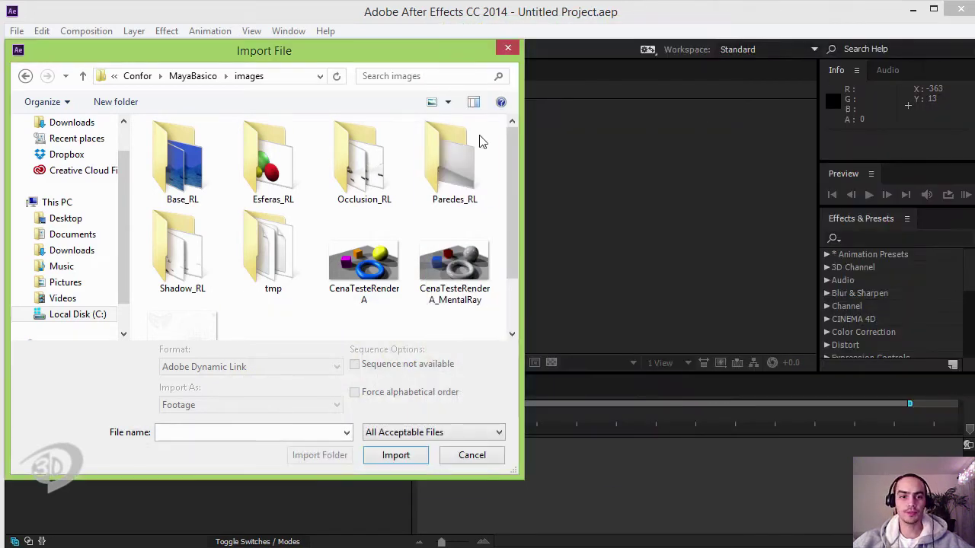
{"action": "left_click", "coordinate": [182, 173]}
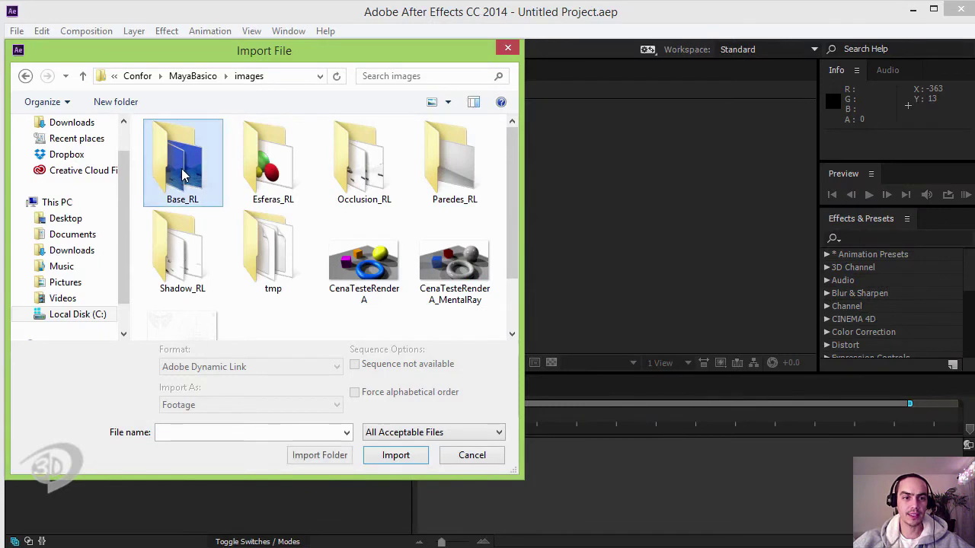
{"action": "double_click", "coordinate": [183, 174]}
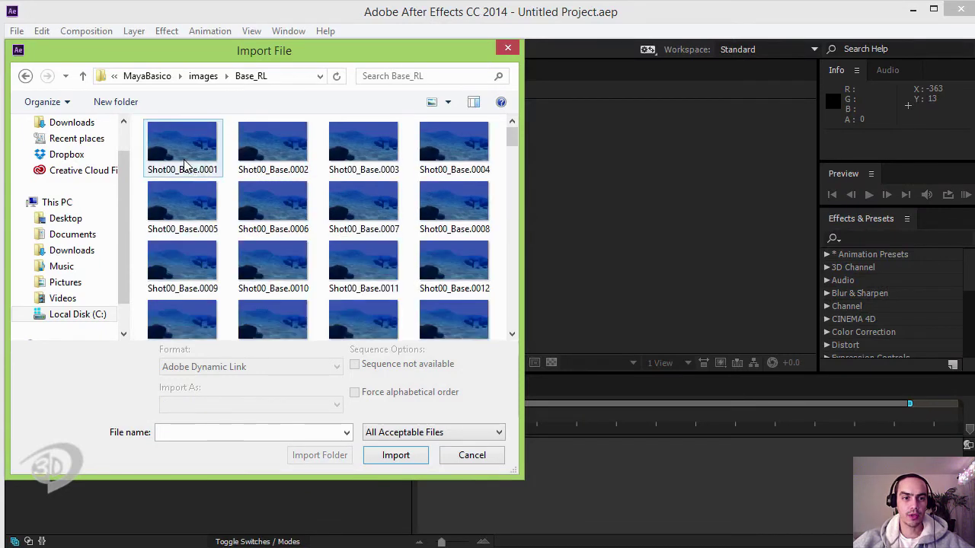
{"action": "left_click", "coordinate": [183, 162]}
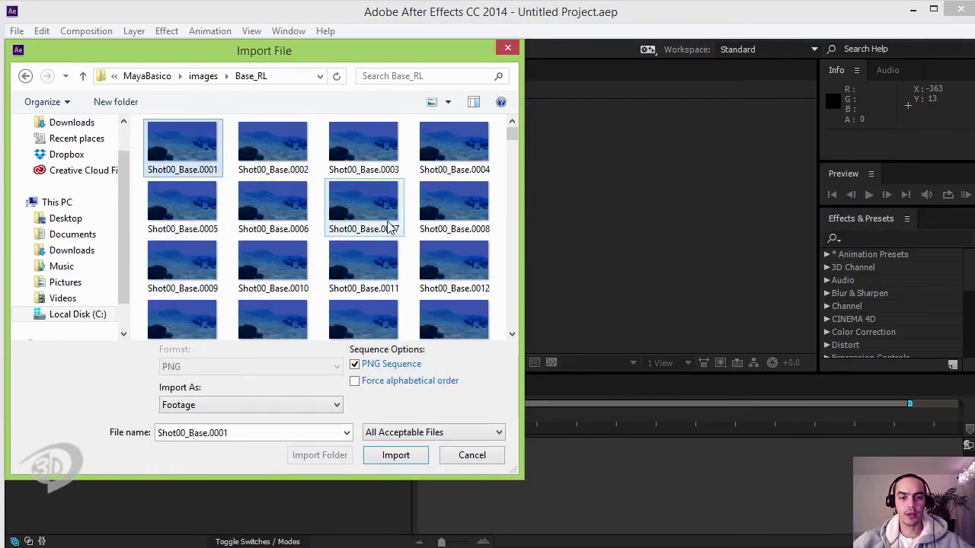
{"action": "left_click", "coordinate": [408, 457]}
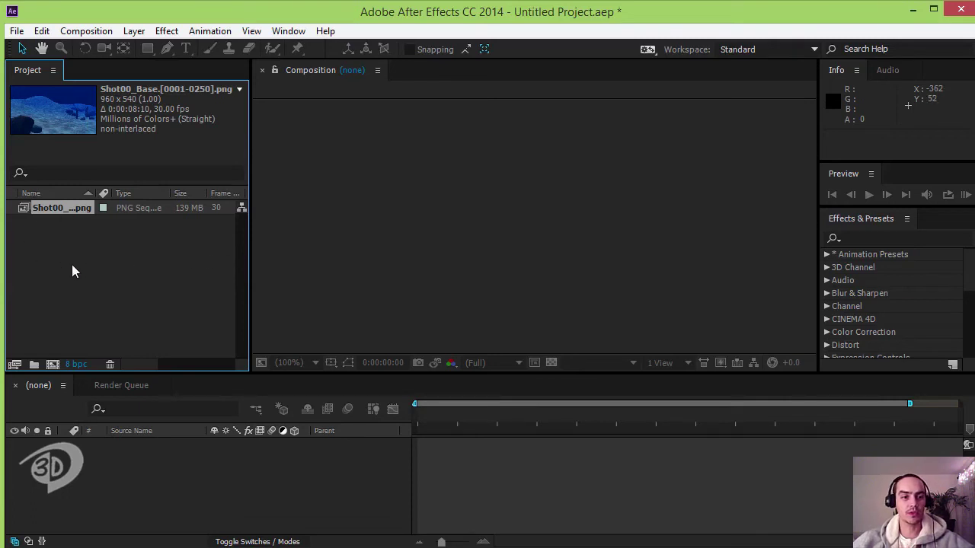
{"action": "left_click", "coordinate": [52, 366]}
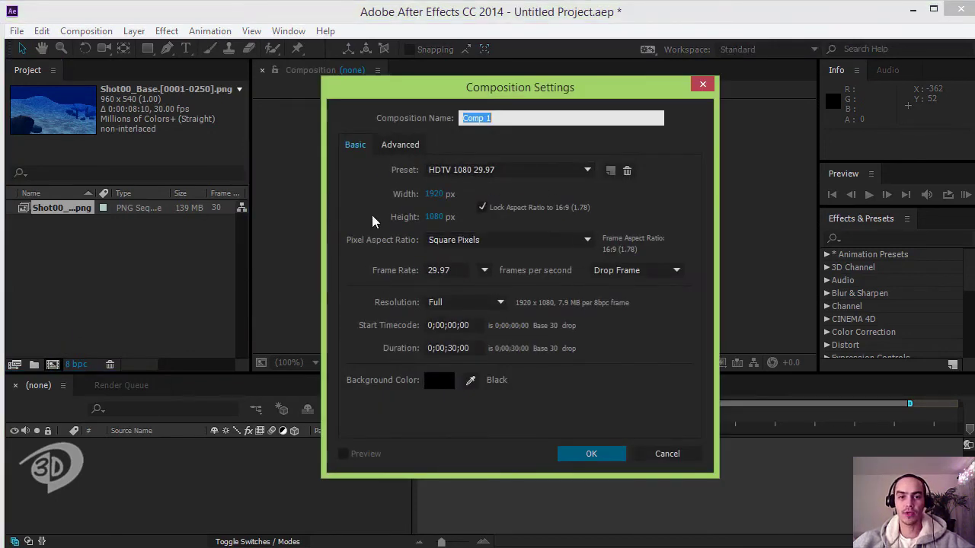
{"action": "left_click", "coordinate": [529, 171]}
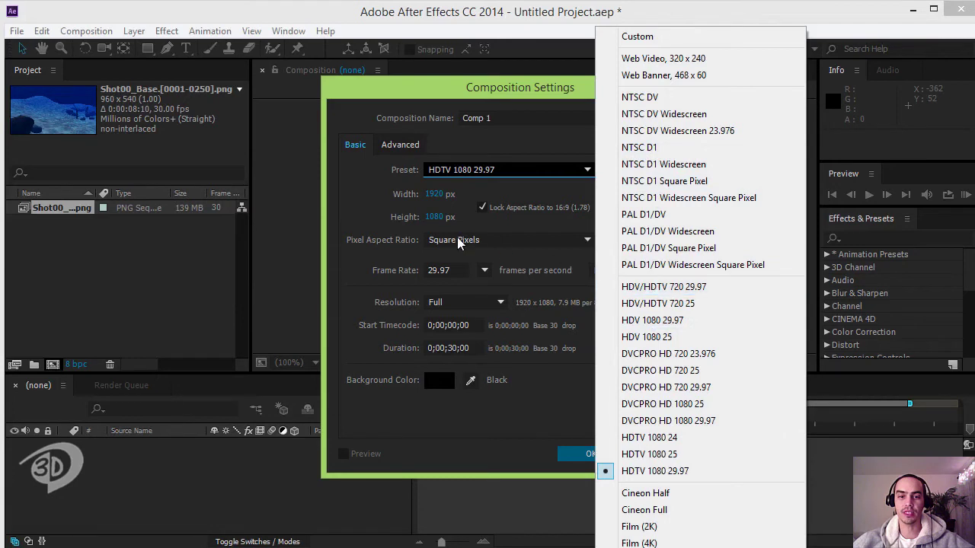
{"action": "left_click", "coordinate": [361, 185]}
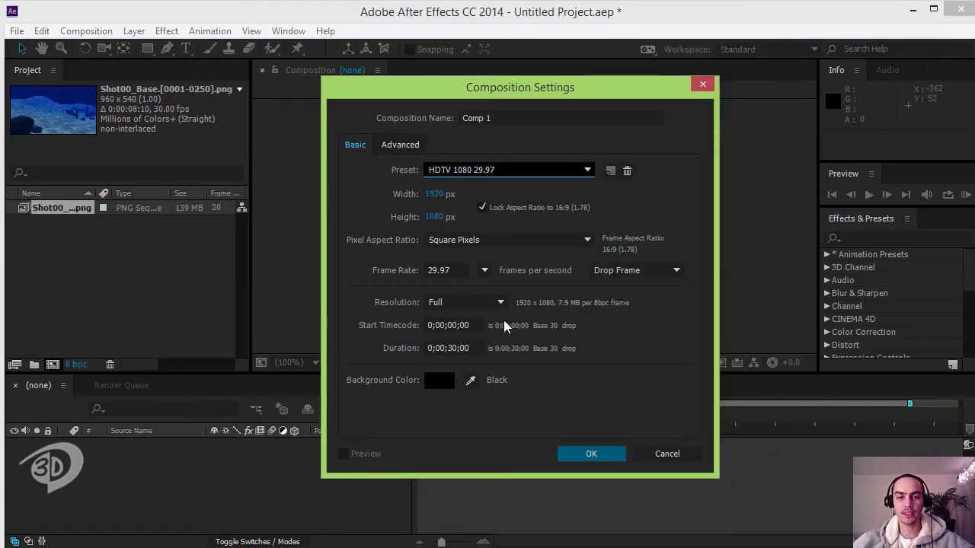
{"action": "left_click", "coordinate": [681, 454]}
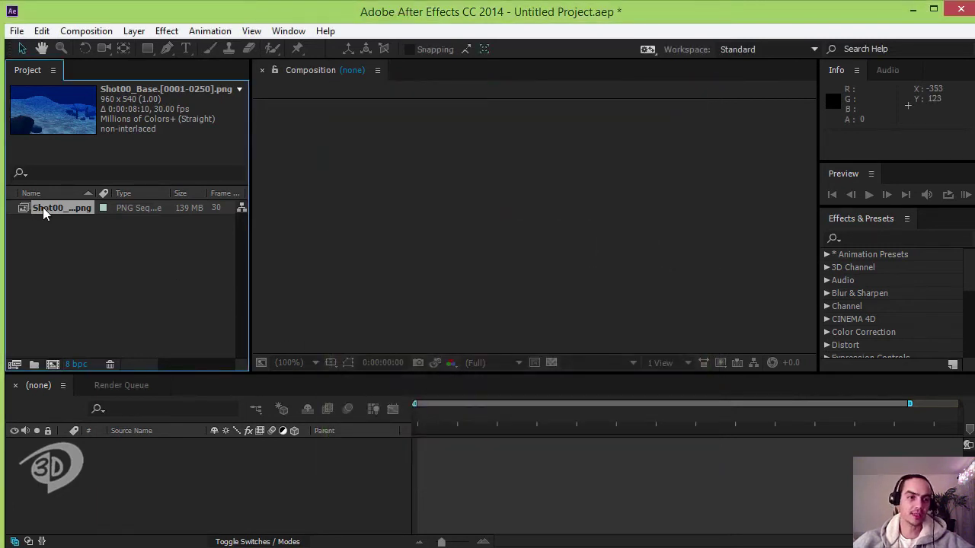
Make a 960x540, 30 fps, 0:00:08:10 Shot00_Base composition from the footage and scrub through it
{"action": "mouse_move", "coordinate": [41, 205]}
{"action": "left_mouse_down"}
{"action": "mouse_move", "coordinate": [61, 365]}
{"action": "mouse_move", "coordinate": [52, 365]}
{"action": "left_mouse_up"}
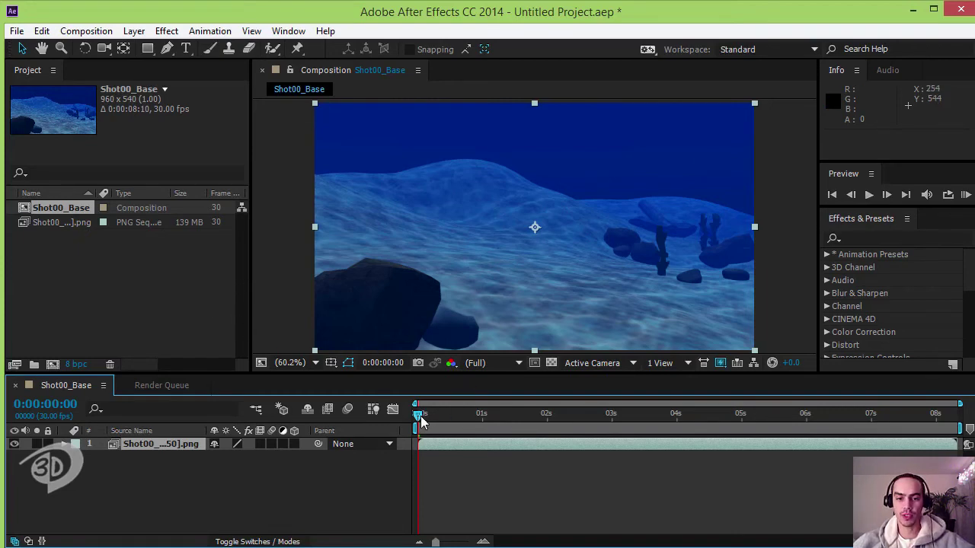
{"action": "left_click_drag", "start_coordinate": [419, 419], "coordinate": [583, 411]}
{"action": "left_click_drag", "start_coordinate": [640, 415], "coordinate": [755, 418]}
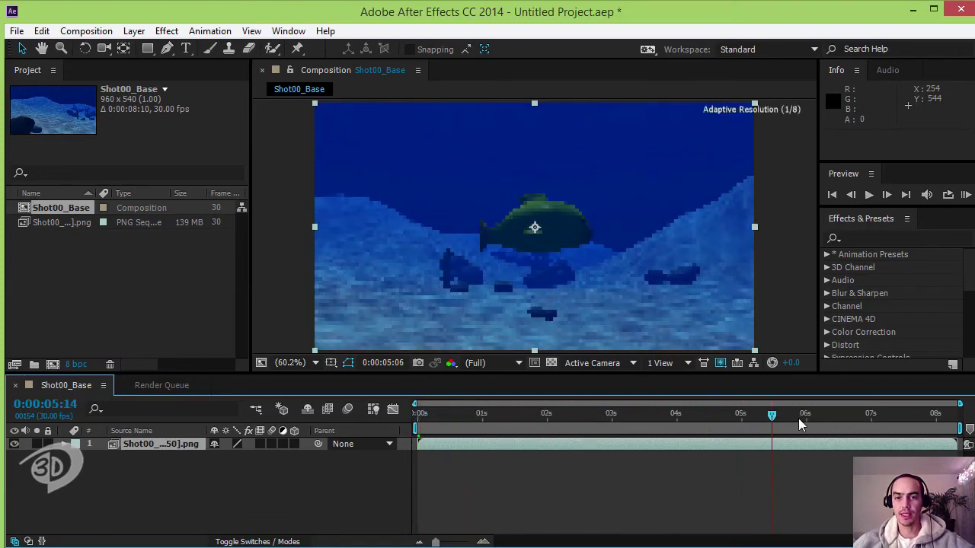
{"action": "mouse_move", "coordinate": [755, 421]}
{"action": "left_mouse_down"}
{"action": "mouse_move", "coordinate": [943, 424]}
{"action": "mouse_move", "coordinate": [410, 414]}
{"action": "left_mouse_up"}
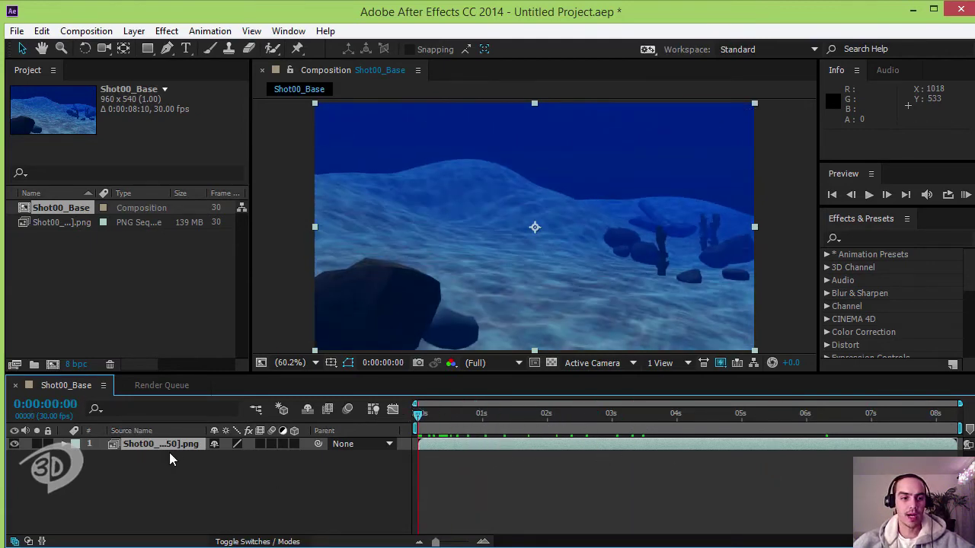
{"action": "left_click_drag", "start_coordinate": [96, 192], "coordinate": [163, 186]}
Import the Occlusion_RL frames, starting at Shot00_Base.0001, as a PNG sequence
{"action": "left_click", "coordinate": [71, 267]}
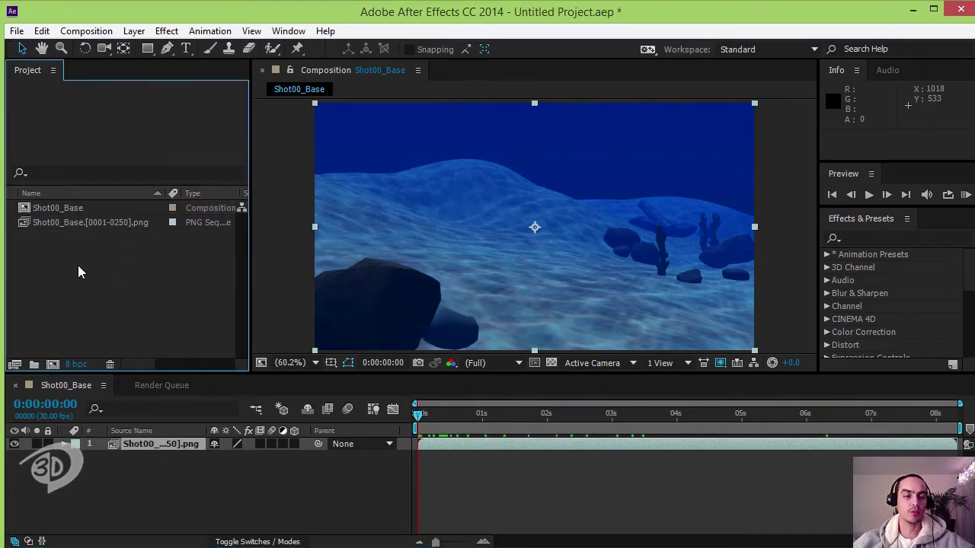
{"action": "double_click", "coordinate": [80, 276]}
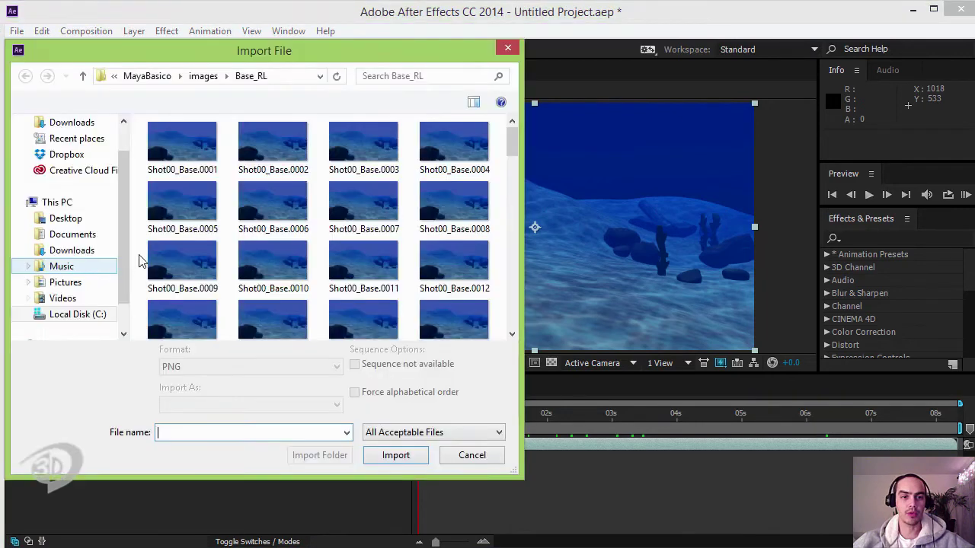
{"action": "left_click", "coordinate": [83, 75]}
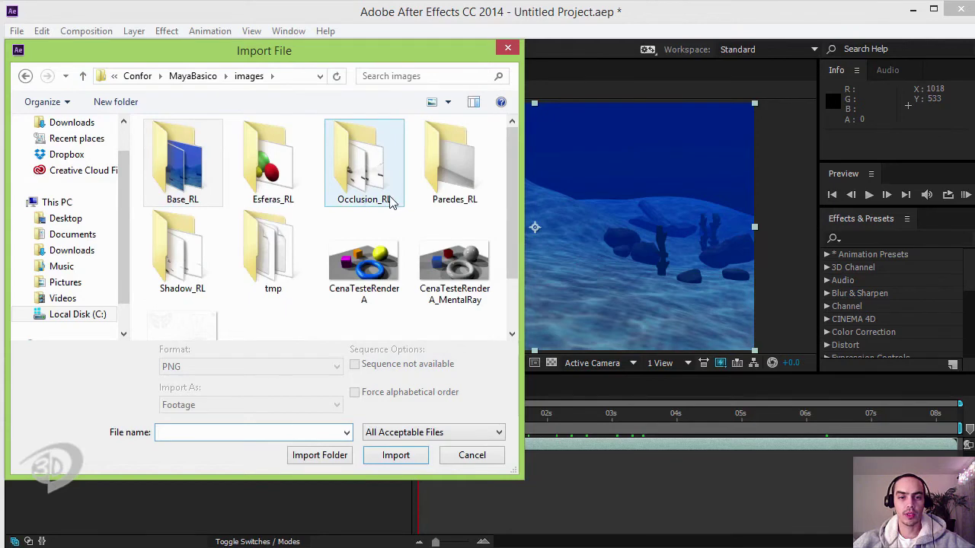
{"action": "double_click", "coordinate": [371, 178]}
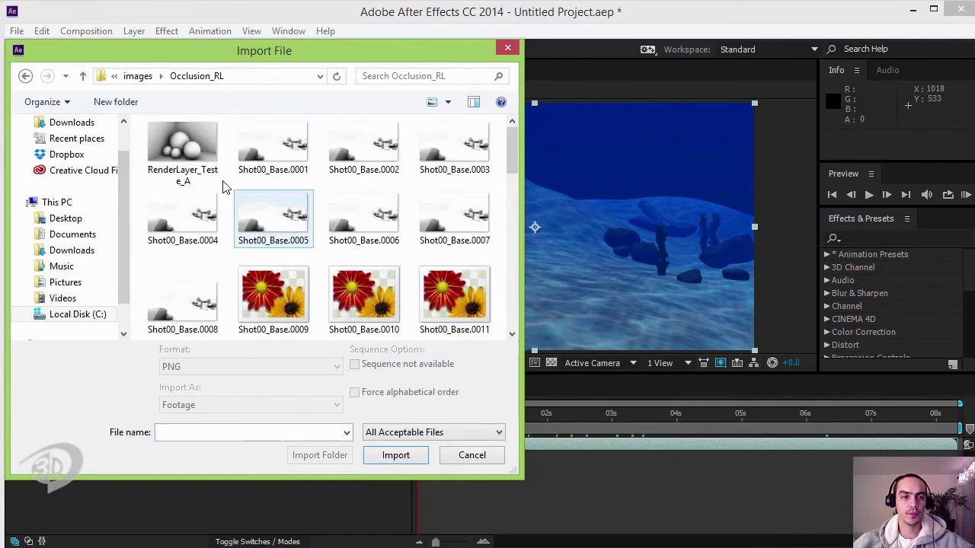
{"action": "left_click", "coordinate": [266, 152]}
{"action": "left_click", "coordinate": [396, 455]}
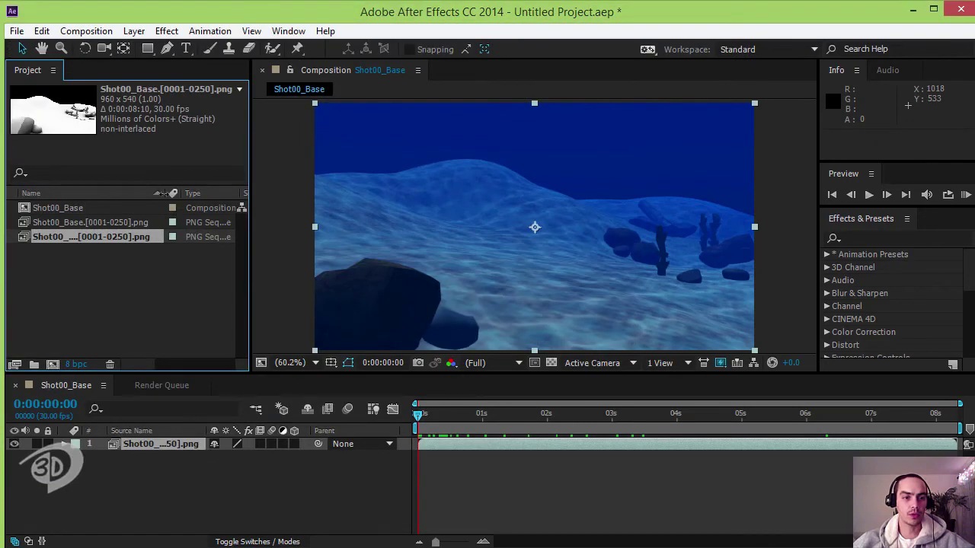
Widen the Name column, preview the new footage, and rename it Shot00_Occlosion.[0001-0250].png
{"action": "left_click_drag", "start_coordinate": [175, 192], "coordinate": [210, 193]}
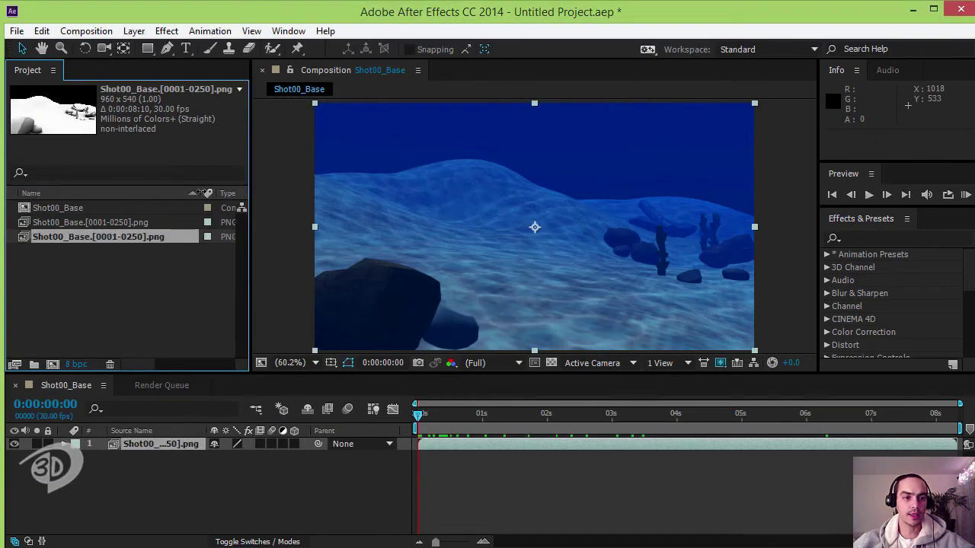
{"action": "double_click", "coordinate": [60, 237]}
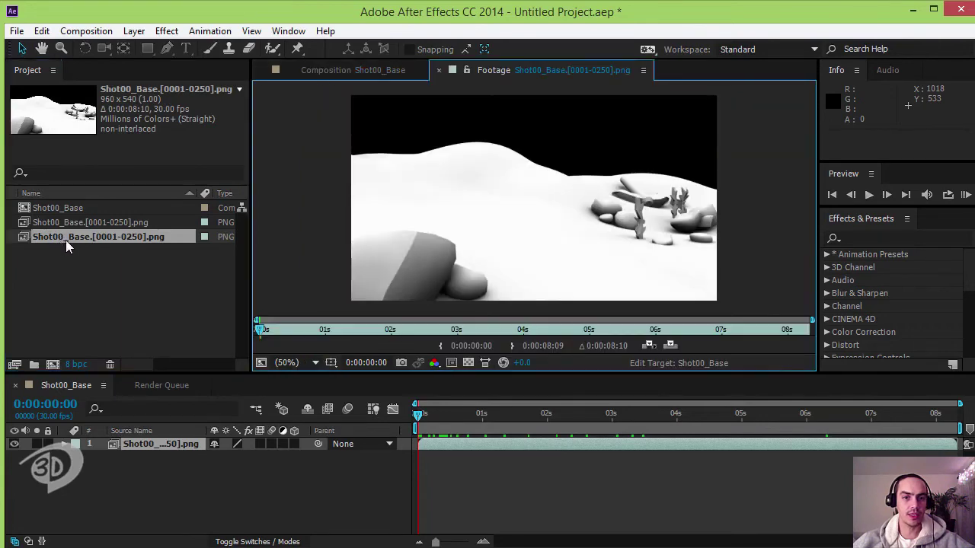
{"action": "left_click", "coordinate": [438, 71]}
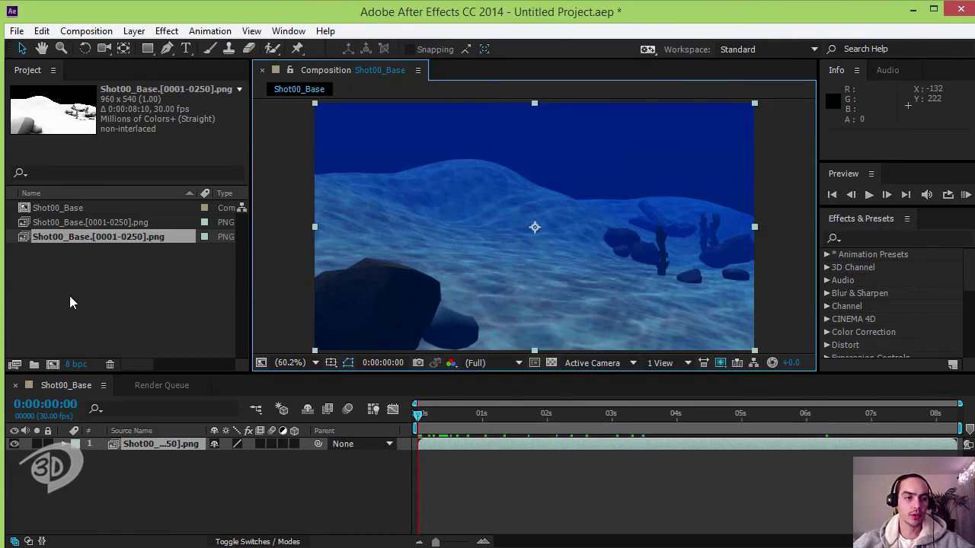
{"action": "left_click", "coordinate": [53, 237]}
{"action": "key", "text": "Return"}
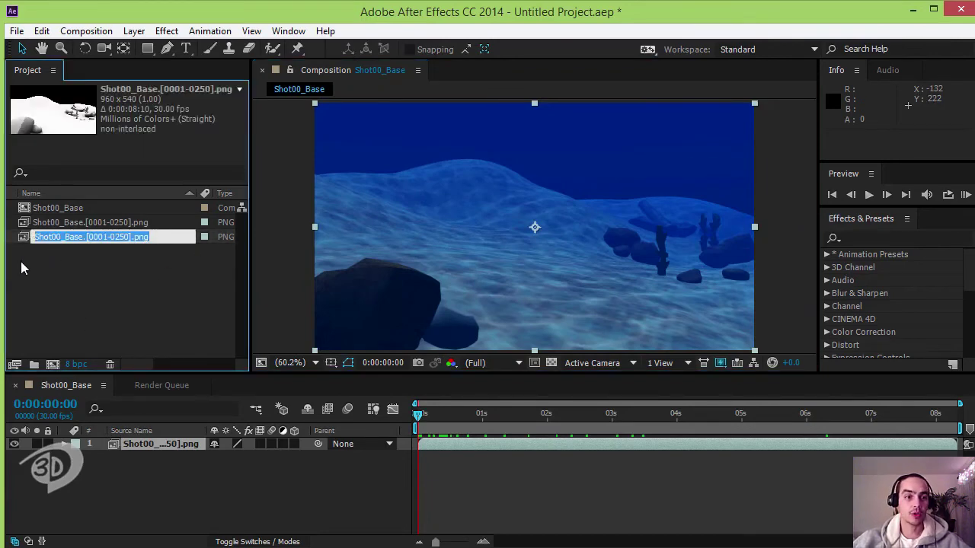
{"action": "key", "text": "End"}
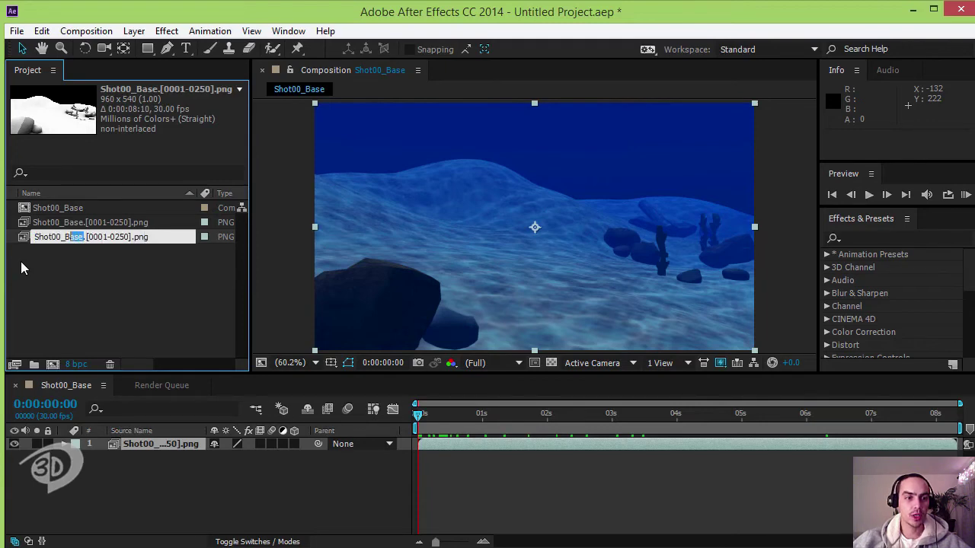
{"action": "type", "text": "Occlo"}
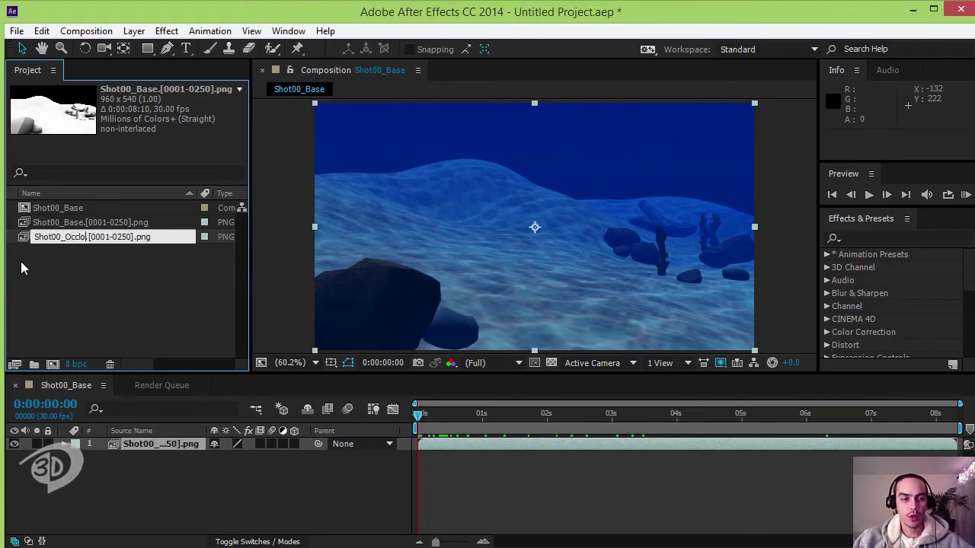
{"action": "type", "text": "sion"}
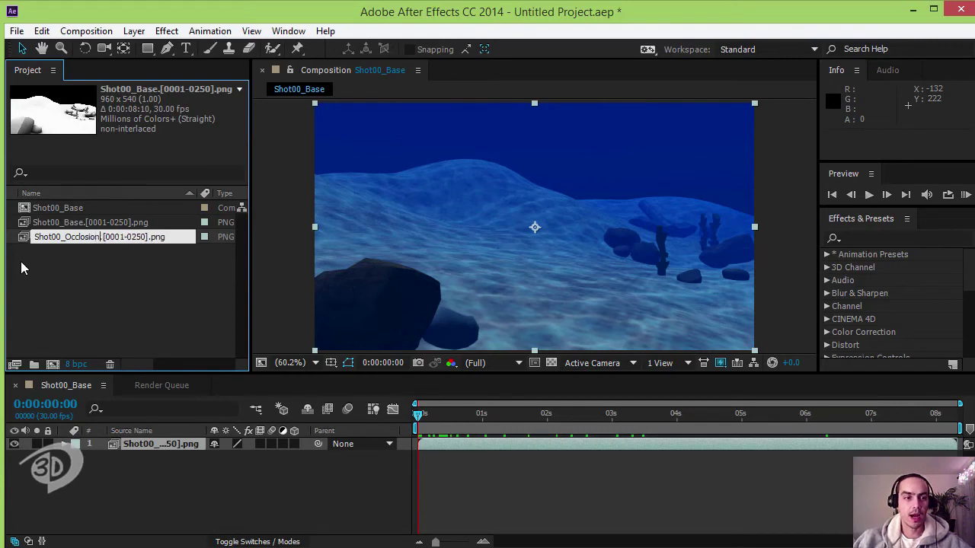
{"action": "key", "text": "Return"}
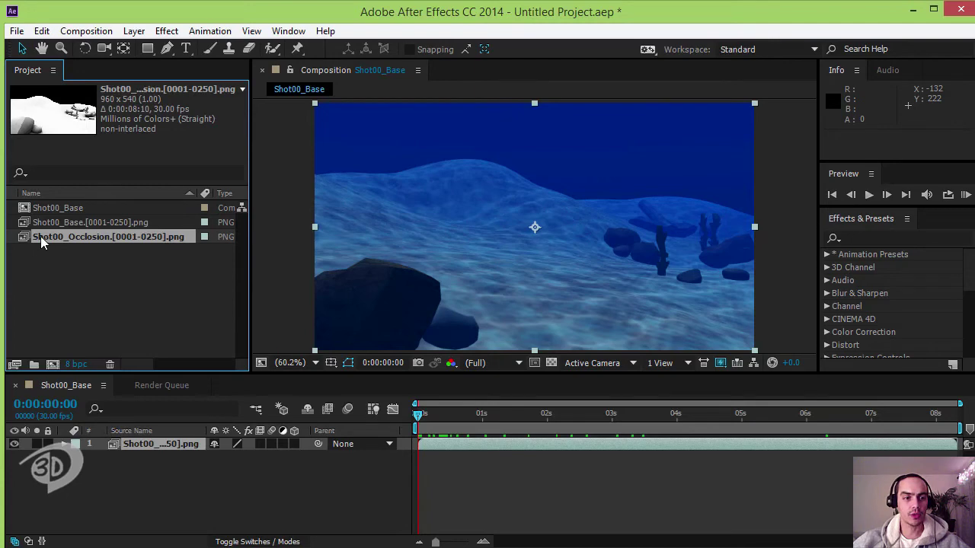
Place Shot00_Occlosion in the composition as layer 1 above Shot00_Base, leaving its parent unset
{"action": "left_click_drag", "start_coordinate": [42, 236], "coordinate": [98, 443]}
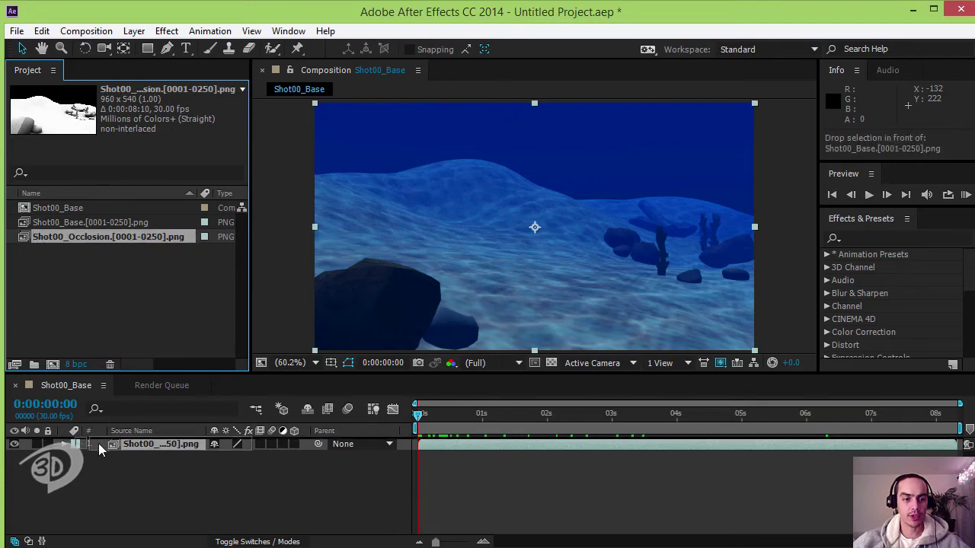
{"action": "left_click_drag", "start_coordinate": [98, 444], "coordinate": [96, 444]}
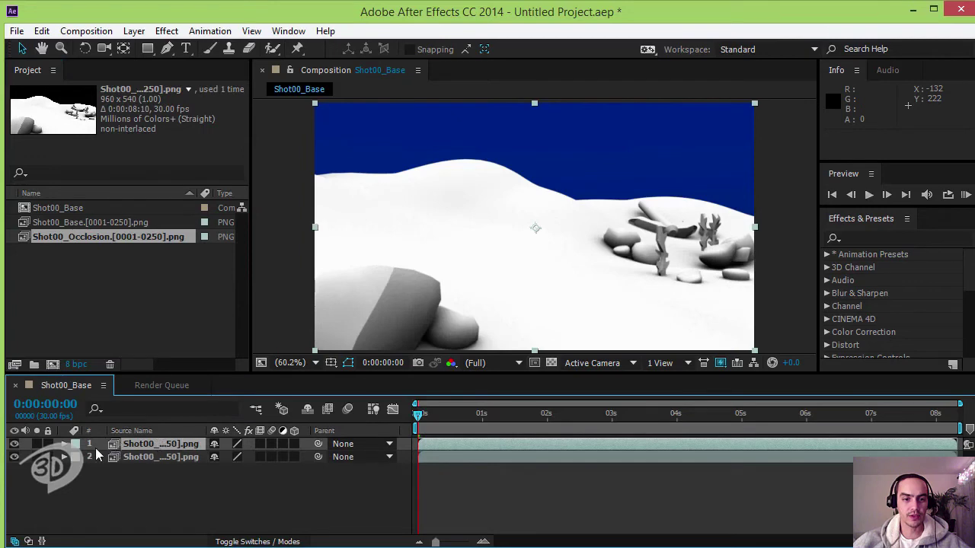
{"action": "left_click_drag", "start_coordinate": [106, 444], "coordinate": [110, 465]}
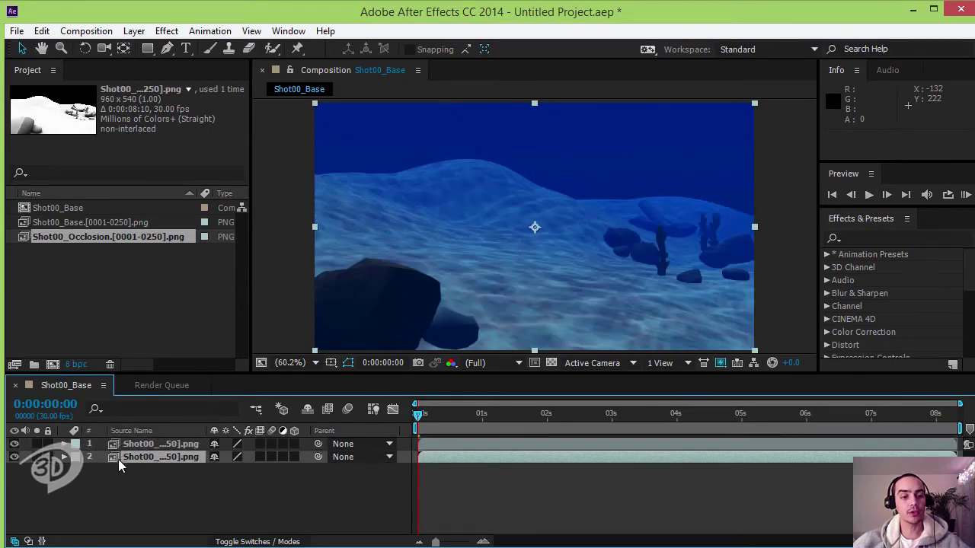
{"action": "left_click_drag", "start_coordinate": [114, 459], "coordinate": [93, 450]}
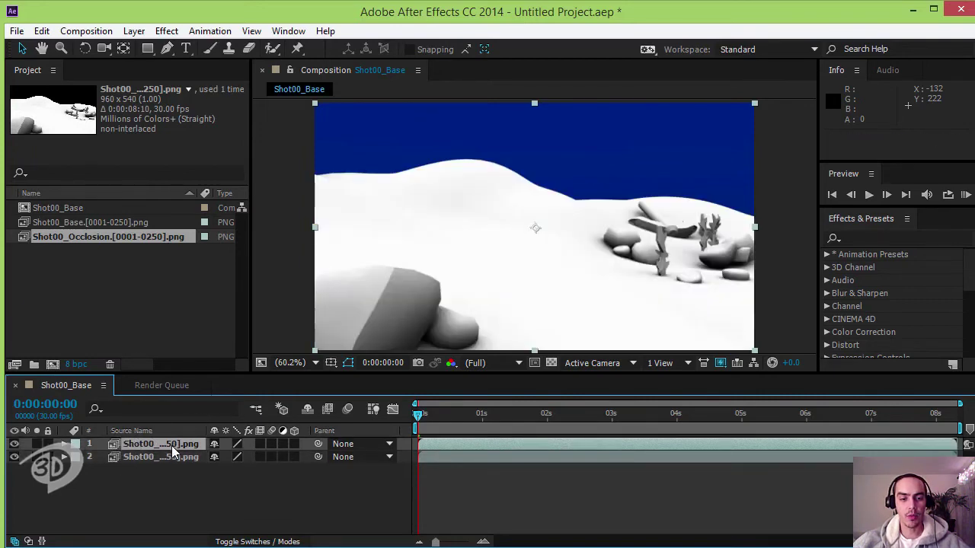
{"action": "left_click", "coordinate": [382, 445]}
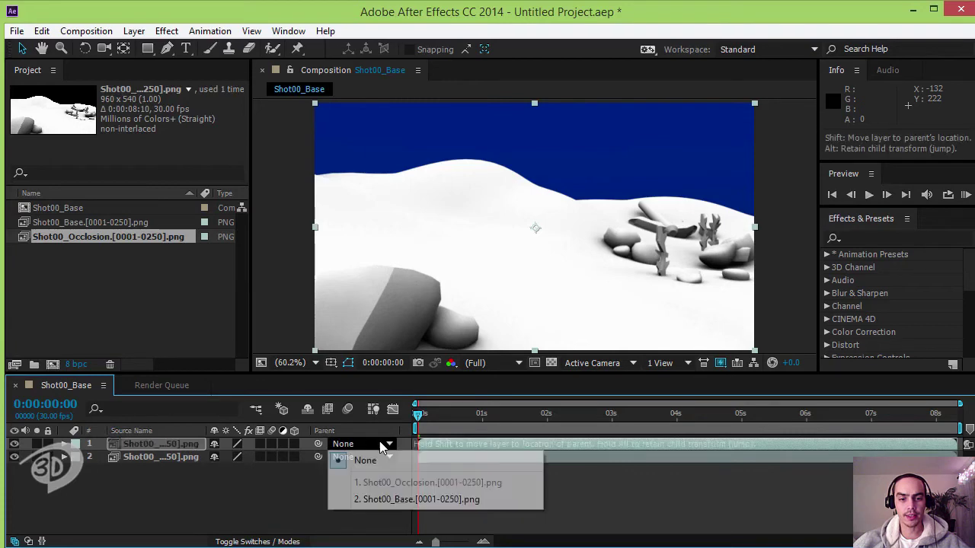
{"action": "left_click", "coordinate": [240, 492]}
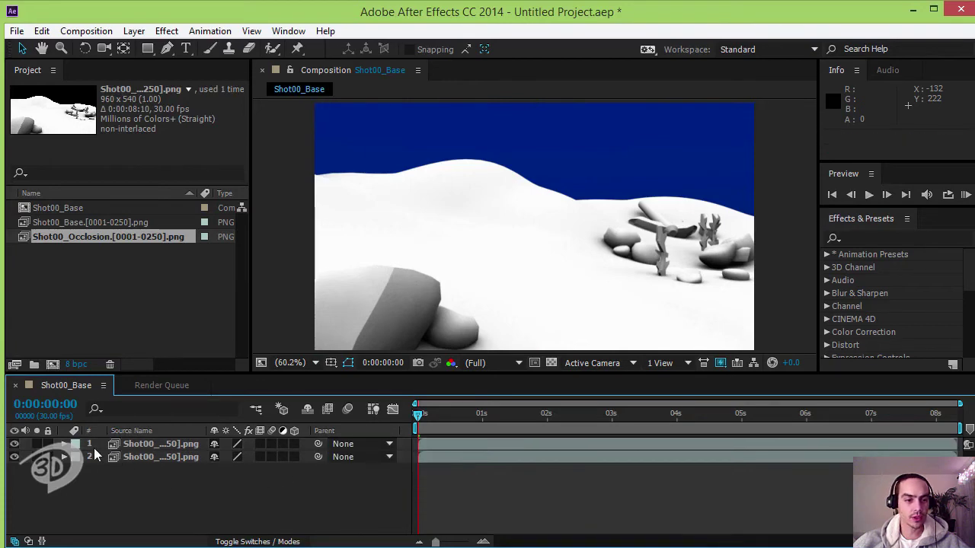
{"action": "left_click", "coordinate": [145, 446]}
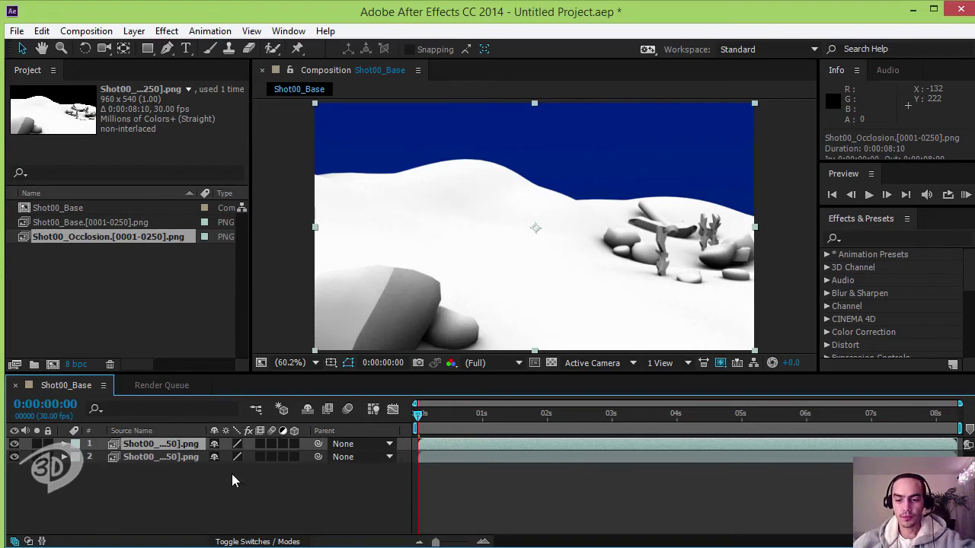
Set the occlusion layer's blending mode to Multiply and check the result at a later frame
{"action": "right_click", "coordinate": [147, 444]}
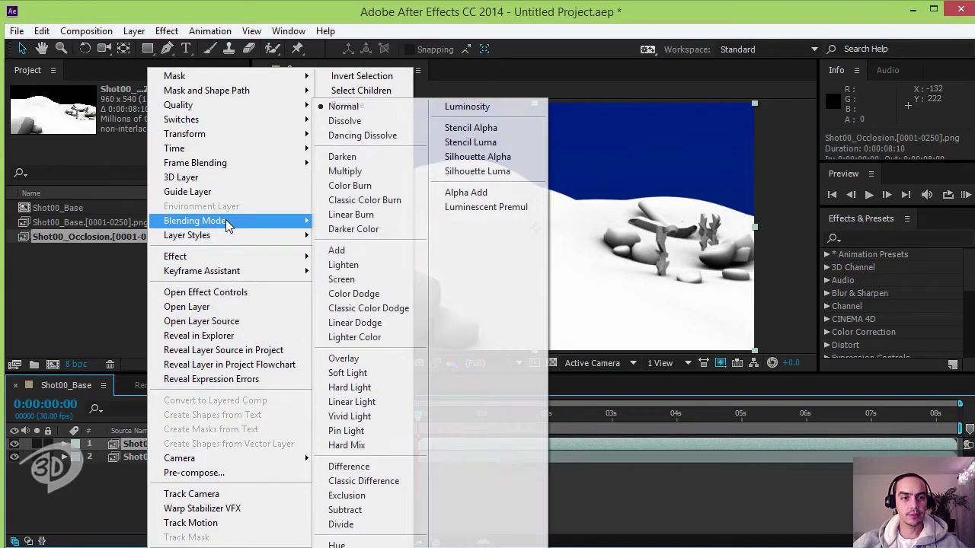
{"action": "mouse_move", "coordinate": [195, 221]}
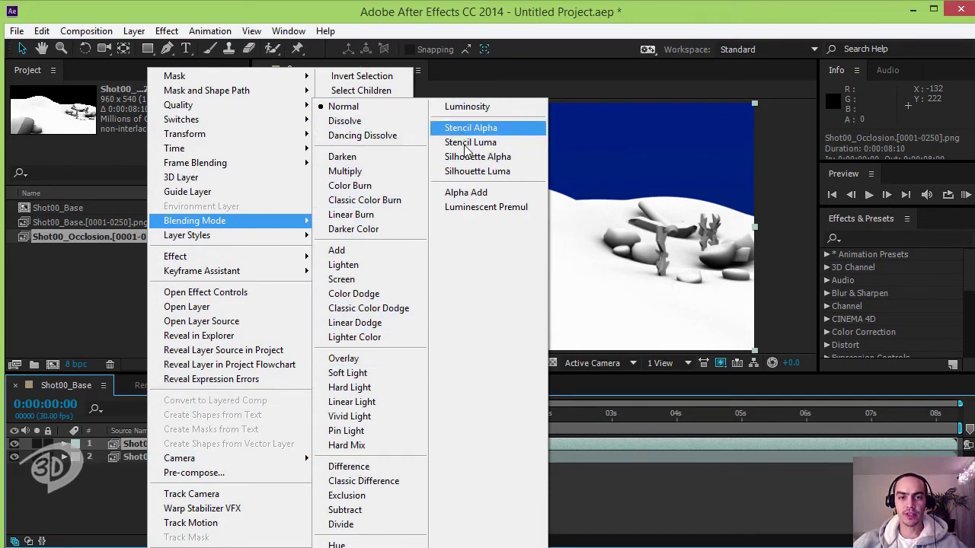
{"action": "left_click", "coordinate": [374, 171]}
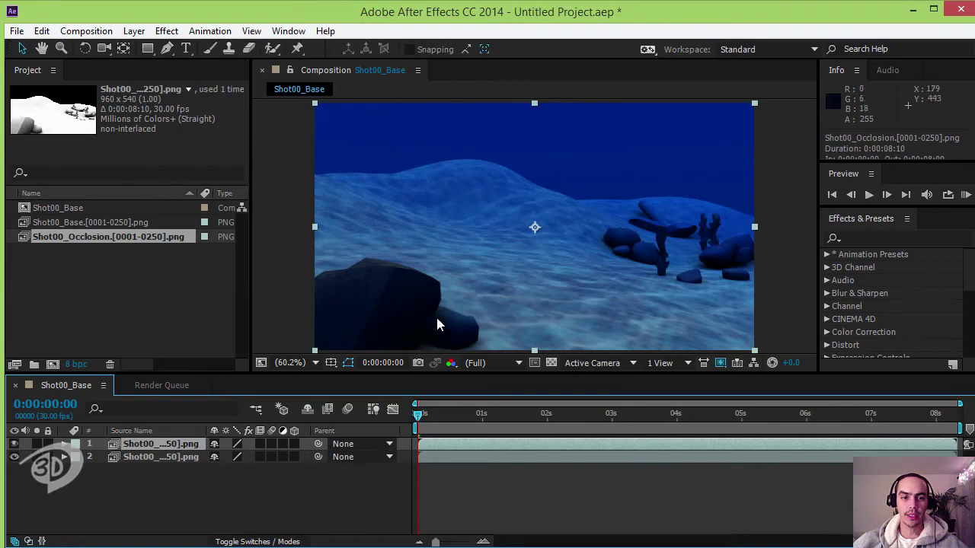
{"action": "left_click_drag", "start_coordinate": [418, 415], "coordinate": [674, 419]}
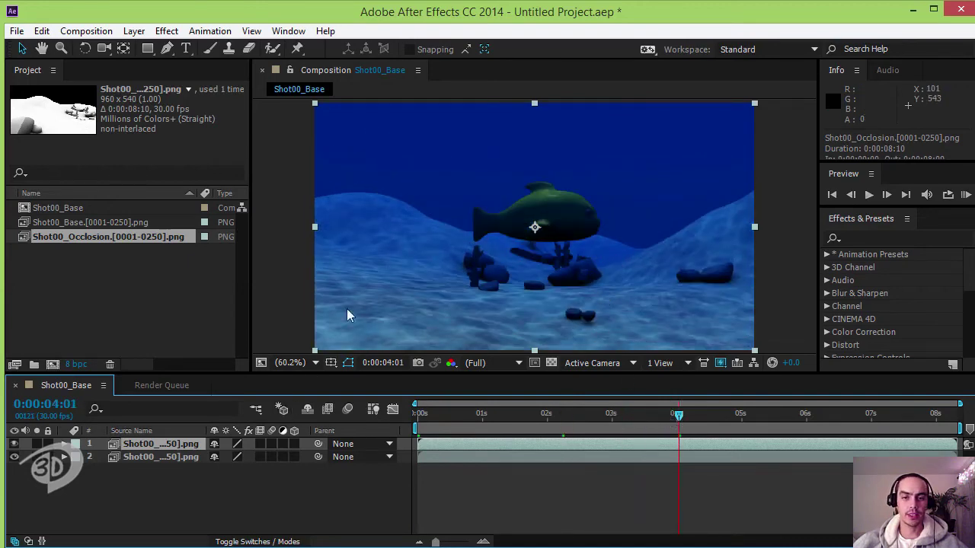
Toggle the occlusion layer's visibility repeatedly to compare the scene with and without it
{"action": "left_click", "coordinate": [13, 445]}
{"action": "left_click", "coordinate": [14, 446]}
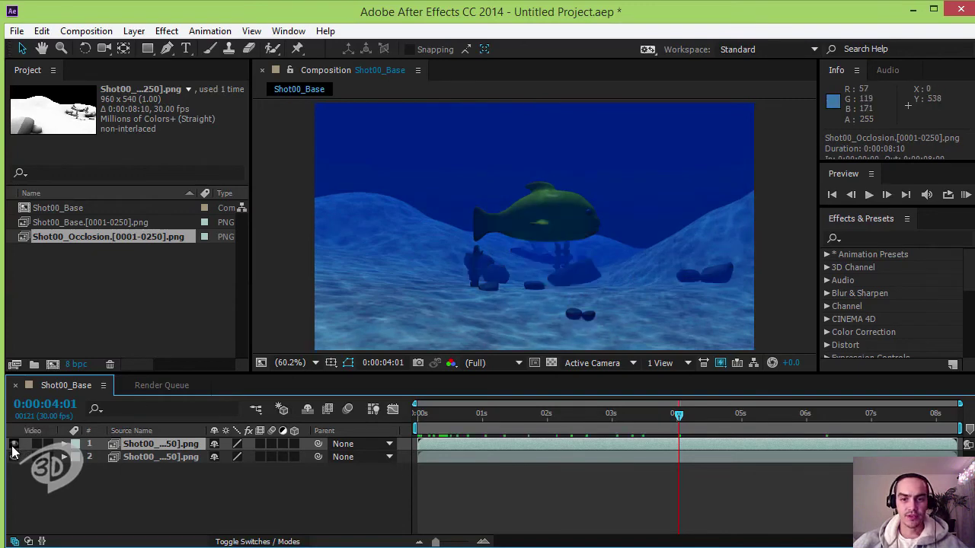
{"action": "left_click", "coordinate": [14, 445]}
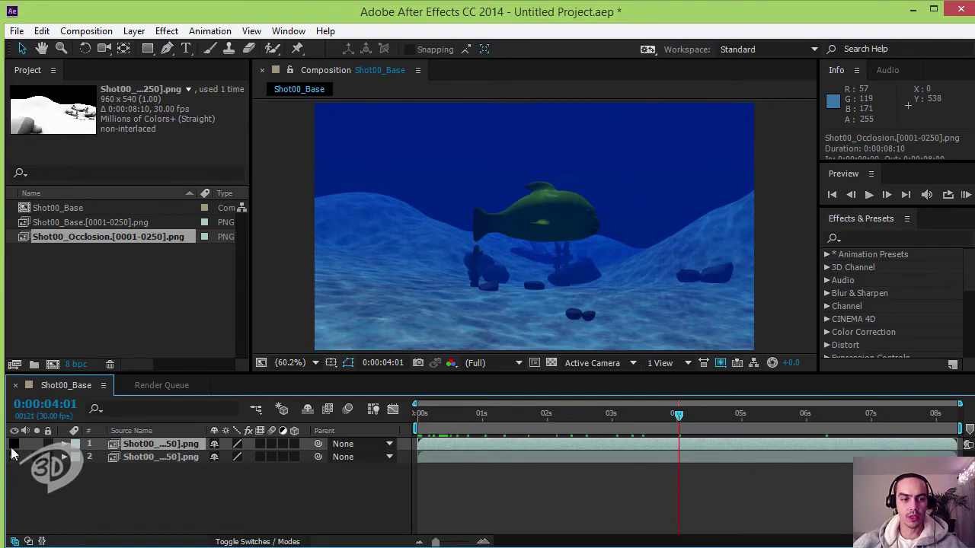
{"action": "left_click", "coordinate": [14, 446]}
{"action": "left_click", "coordinate": [13, 446]}
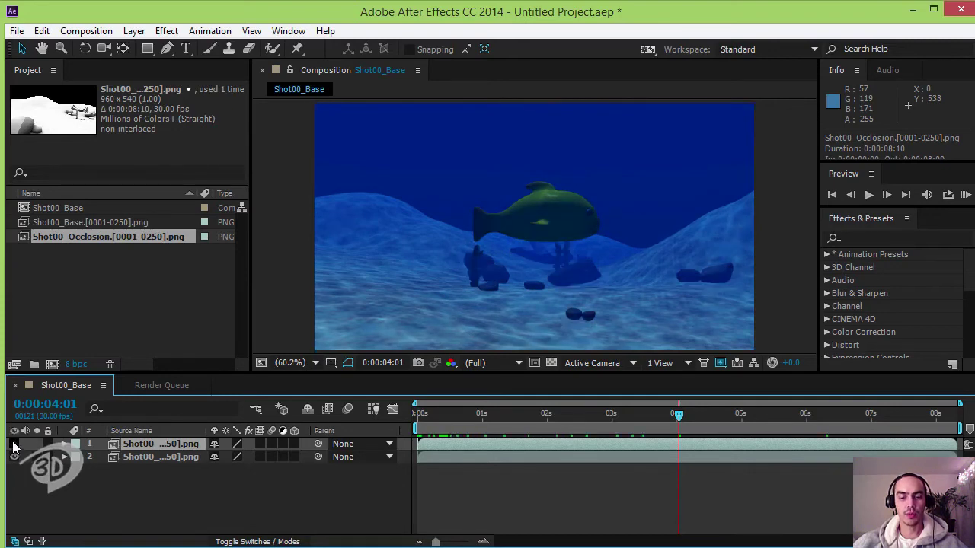
{"action": "left_click", "coordinate": [13, 446]}
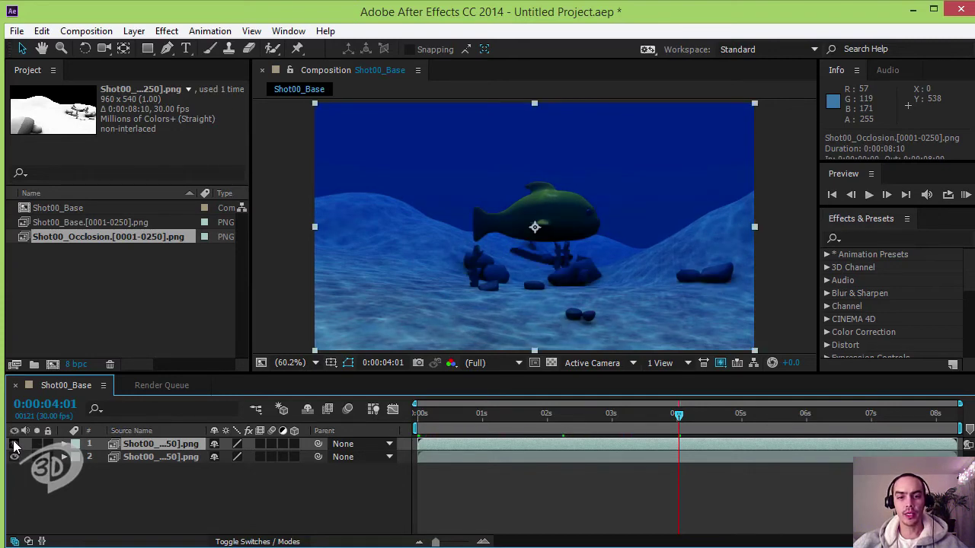
{"action": "left_click", "coordinate": [14, 445]}
{"action": "left_click", "coordinate": [13, 446]}
{"action": "left_click", "coordinate": [14, 446]}
{"action": "left_click", "coordinate": [15, 448]}
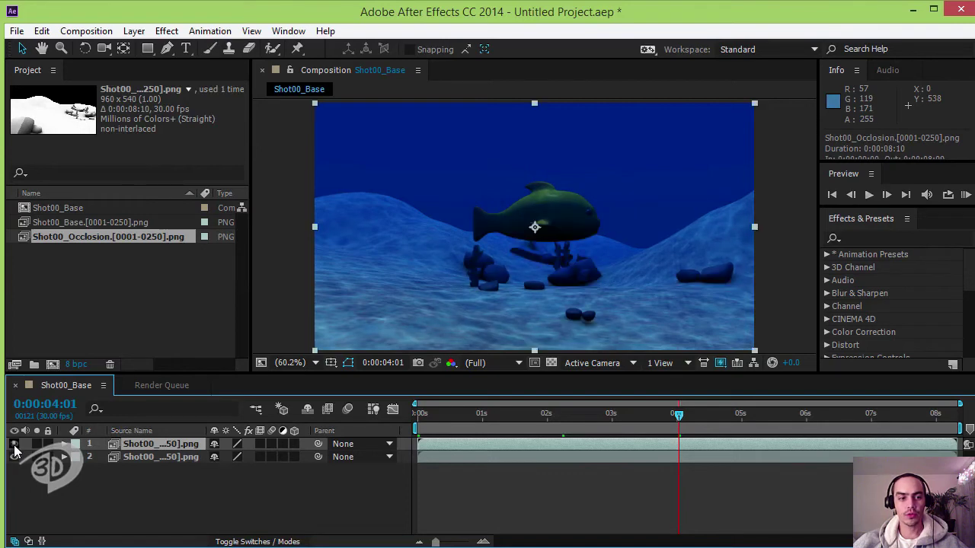
{"action": "left_click", "coordinate": [64, 290]}
Import the Shadow_RL frames from images as a PNG sequence via Import > File
{"action": "right_click", "coordinate": [79, 275]}
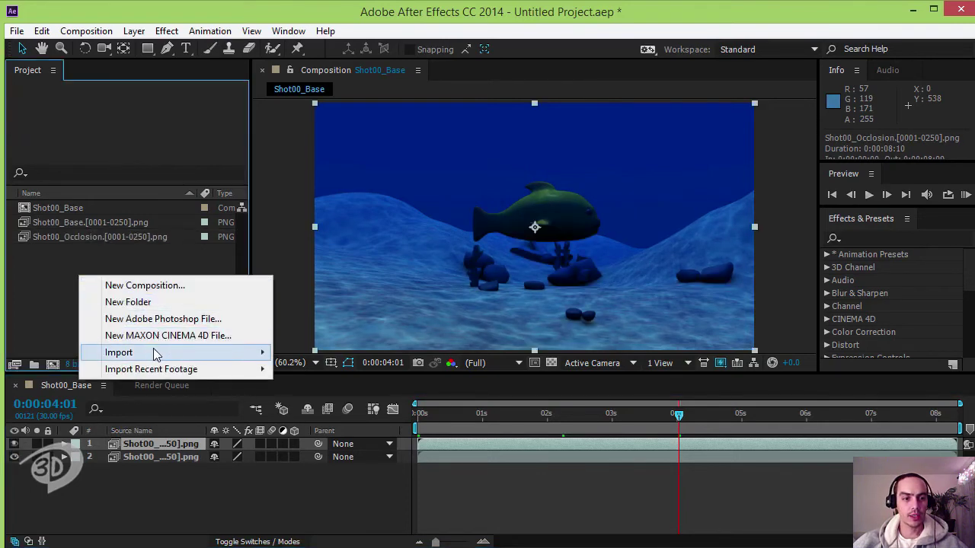
{"action": "mouse_move", "coordinate": [119, 352]}
{"action": "left_click", "coordinate": [322, 351]}
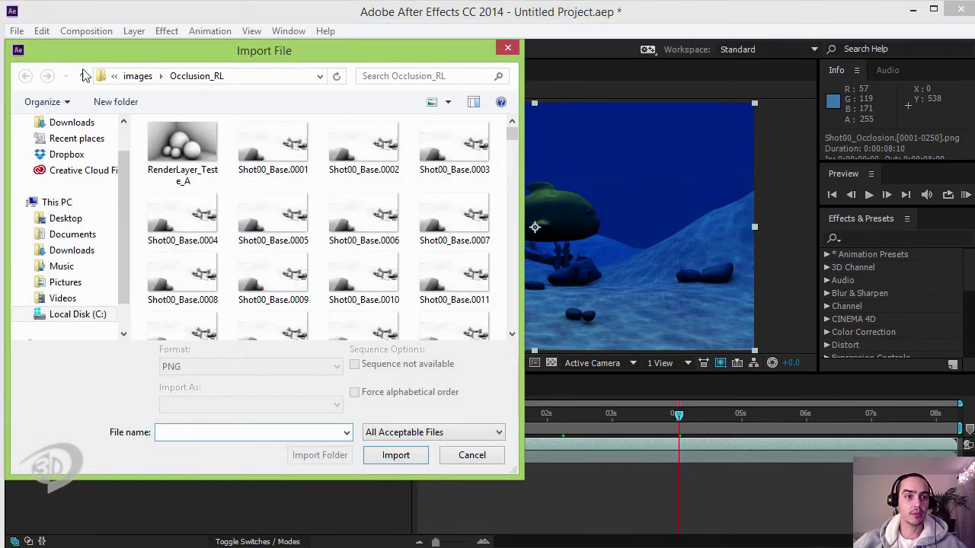
{"action": "left_click", "coordinate": [83, 76]}
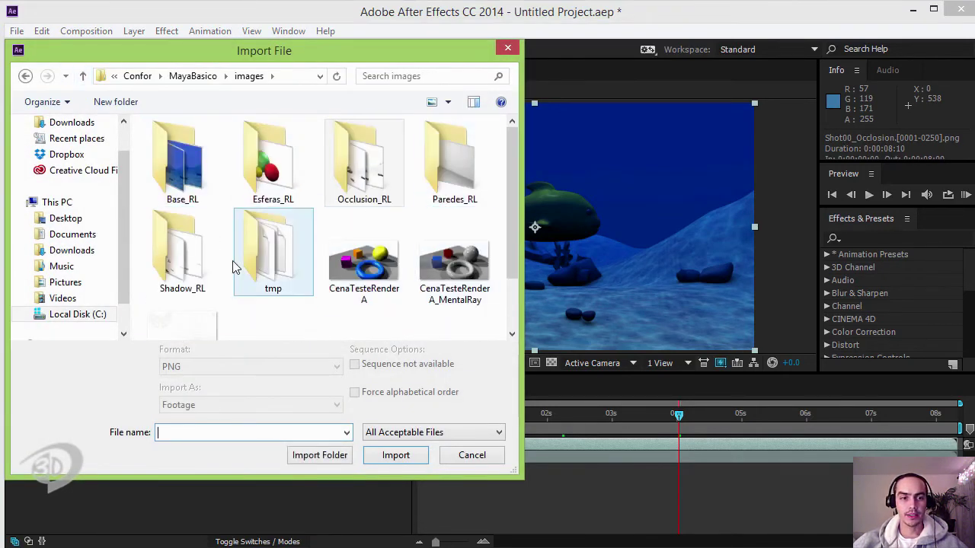
{"action": "left_click", "coordinate": [190, 266]}
{"action": "double_click", "coordinate": [186, 268]}
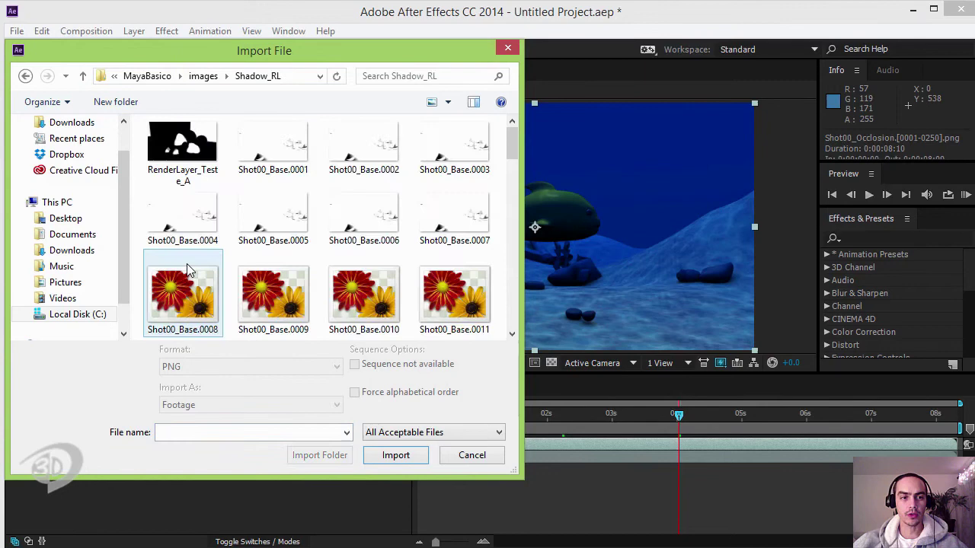
{"action": "left_click", "coordinate": [272, 155]}
{"action": "left_click", "coordinate": [396, 455]}
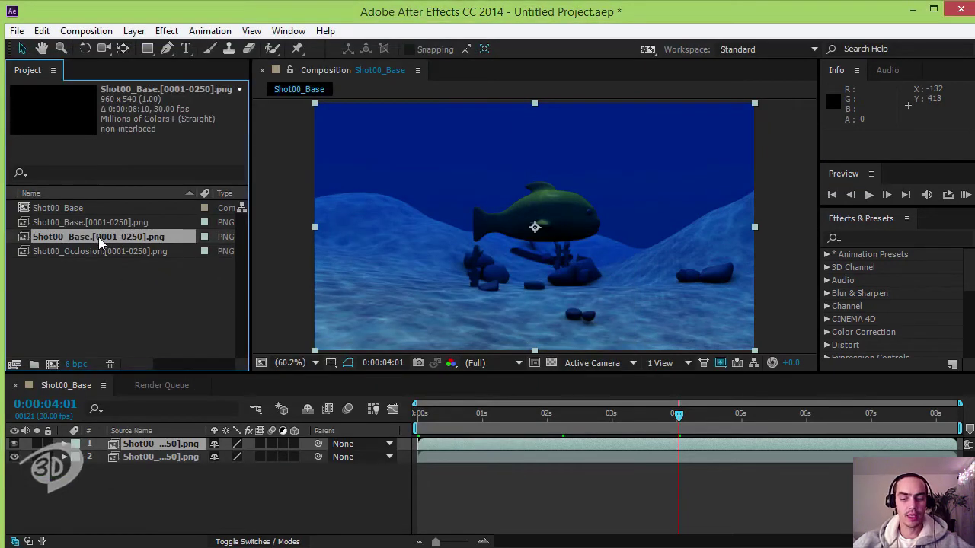
Rename the new shadow footage to Shot00_Shadow.[0001-0250].png
{"action": "key", "text": "Return"}
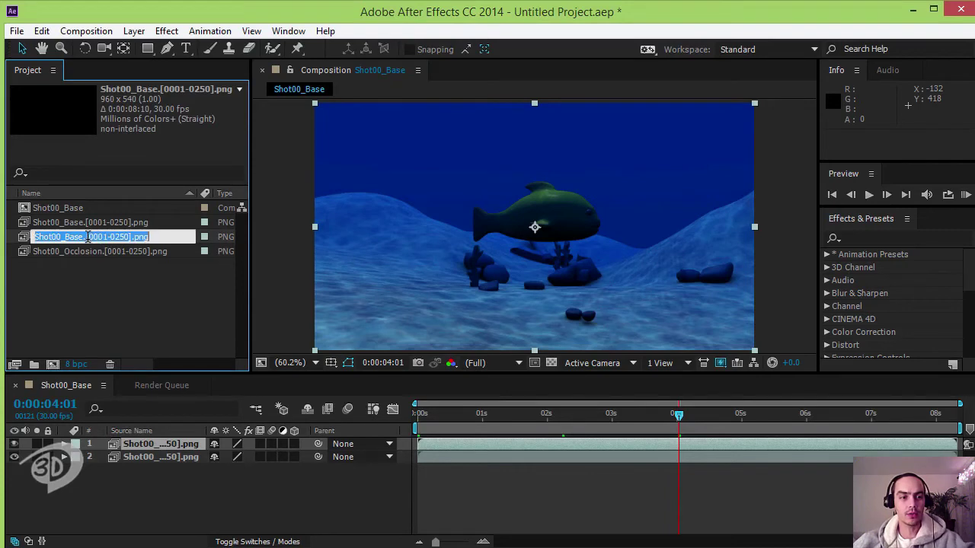
{"action": "left_click", "coordinate": [89, 237]}
{"action": "key", "text": "BackSpace"}
{"action": "key", "text": "BackSpace"}
{"action": "key", "text": "BackSpace"}
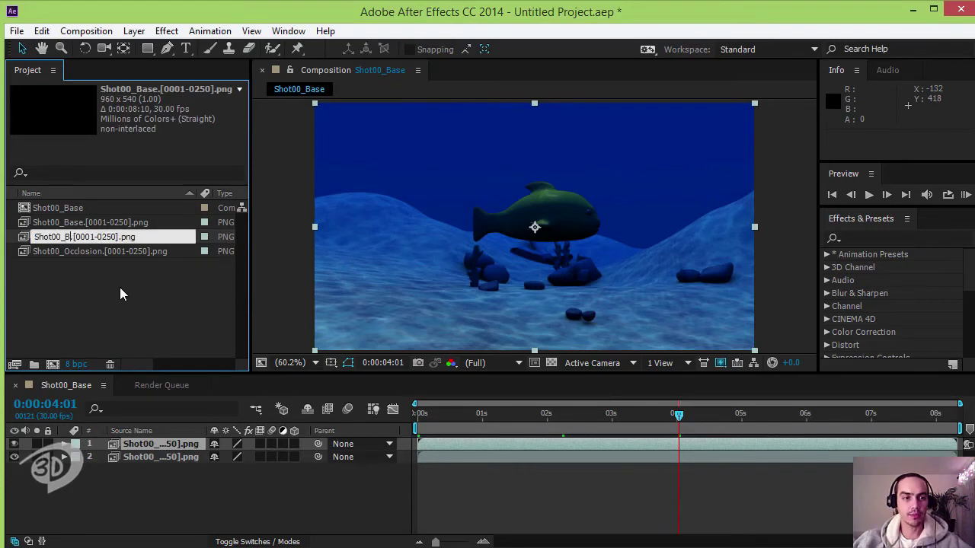
{"action": "key", "text": "BackSpace"}
{"action": "type", "text": "Shadow"}
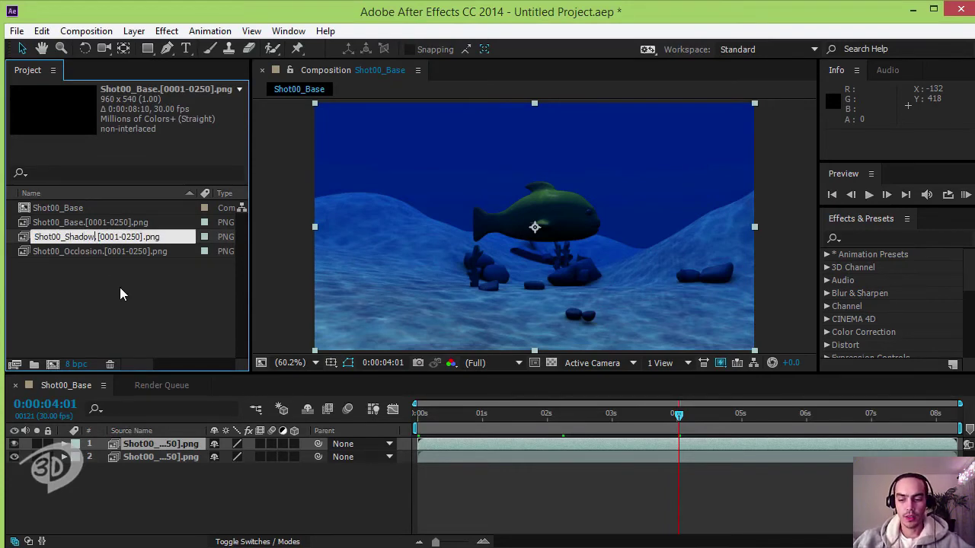
{"action": "type", "text": "."}
{"action": "key", "text": "Return"}
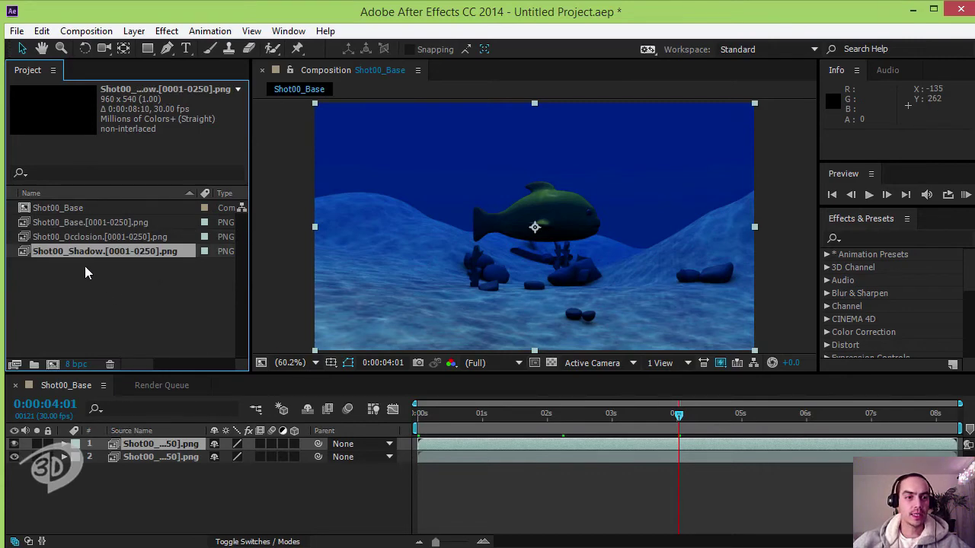
Drop Shot00_Shadow into the timeline and scrub frames to check the fish's shadow
{"action": "left_click_drag", "start_coordinate": [77, 250], "coordinate": [118, 475]}
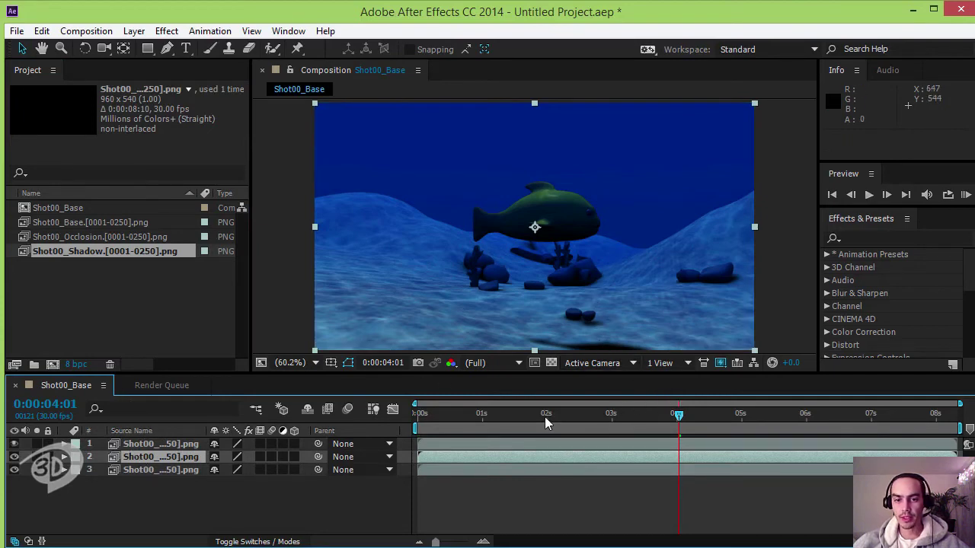
{"action": "mouse_move", "coordinate": [545, 417]}
{"action": "left_mouse_down"}
{"action": "mouse_move", "coordinate": [489, 423]}
{"action": "mouse_move", "coordinate": [524, 417]}
{"action": "left_mouse_up"}
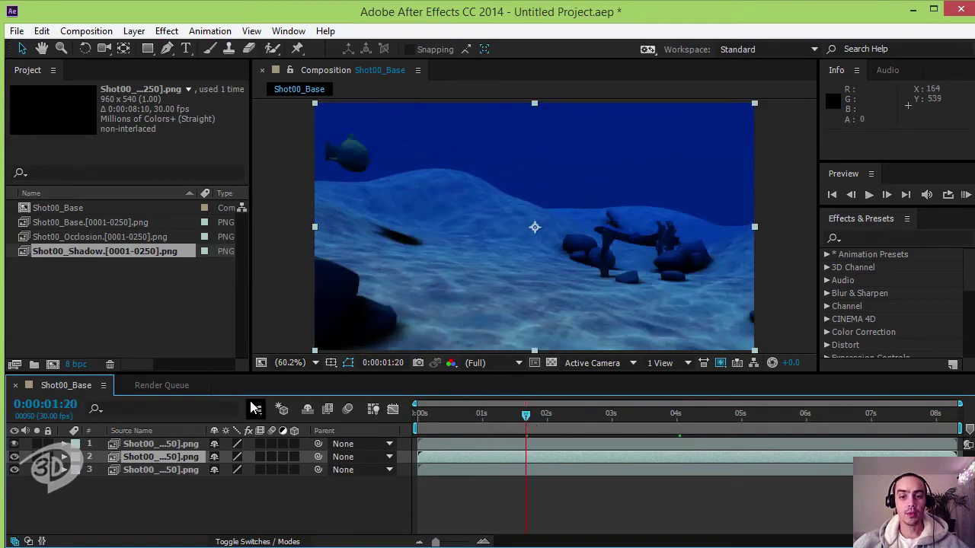
{"action": "left_click_drag", "start_coordinate": [526, 417], "coordinate": [579, 418]}
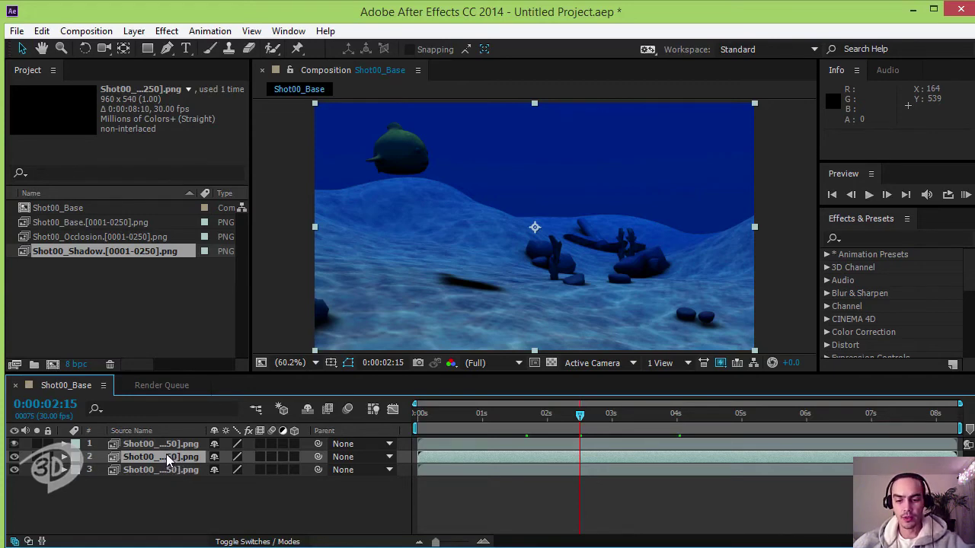
{"action": "key", "text": "End"}
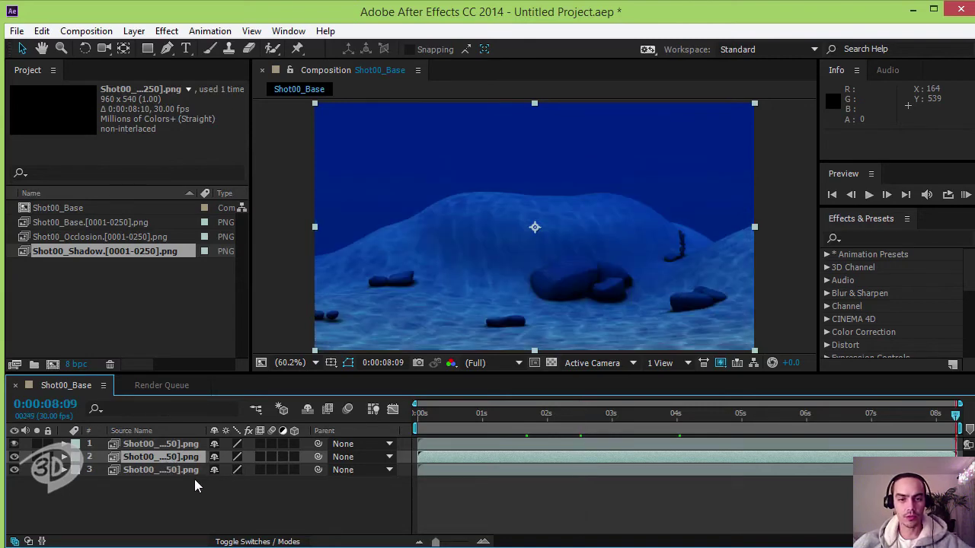
Undo the first attempt and re-add Shot00_Shadow between the Occlusion and Base layers
{"action": "key", "text": "ctrl+z"}
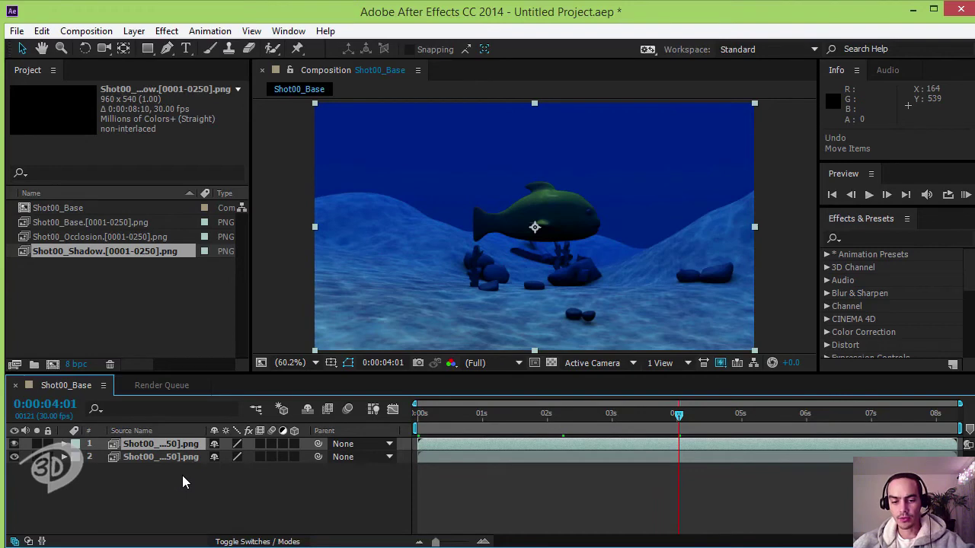
{"action": "key", "text": "t"}
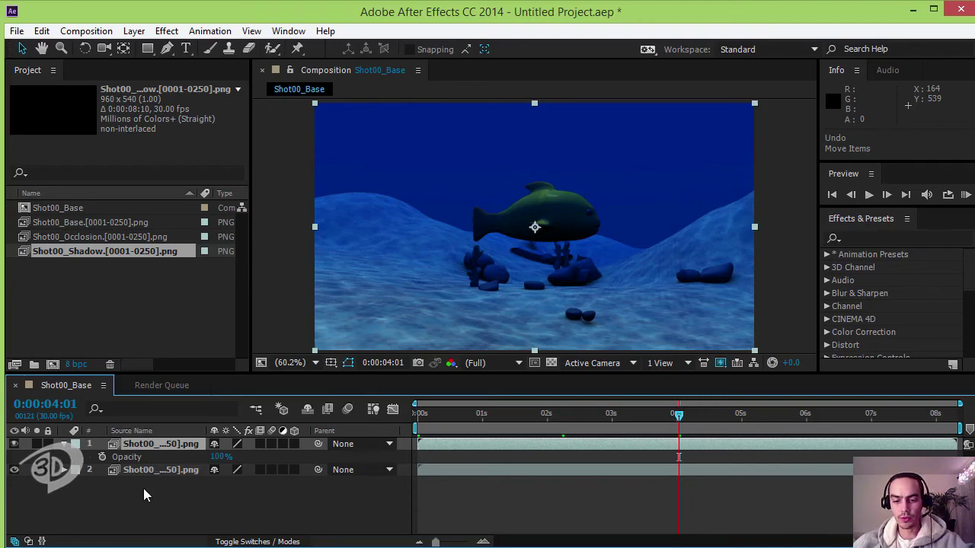
{"action": "key", "text": "t"}
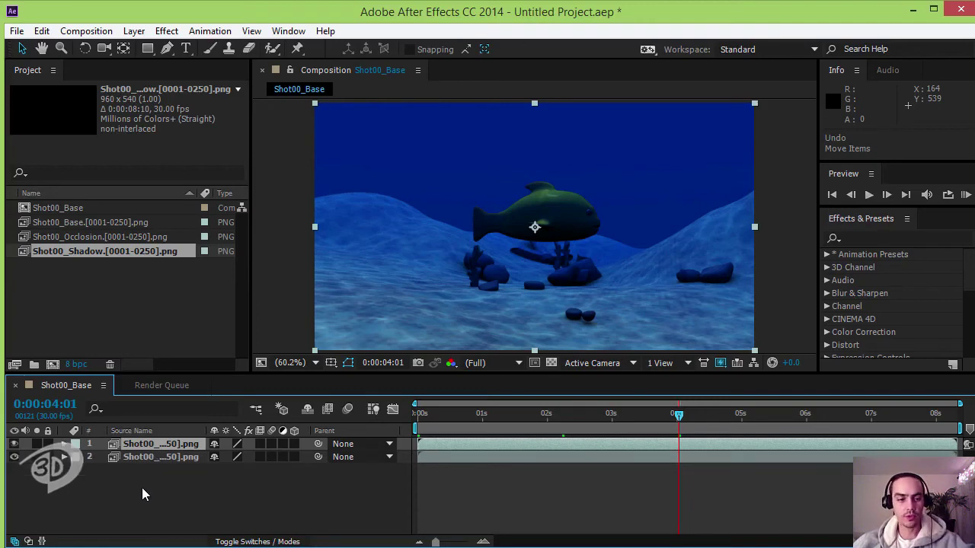
{"action": "left_click", "coordinate": [82, 236]}
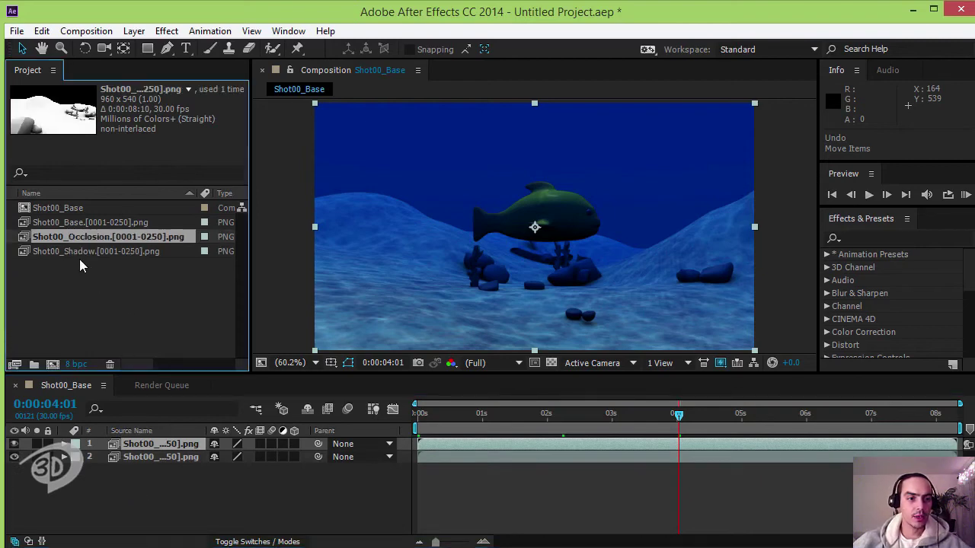
{"action": "left_click_drag", "start_coordinate": [74, 252], "coordinate": [125, 451]}
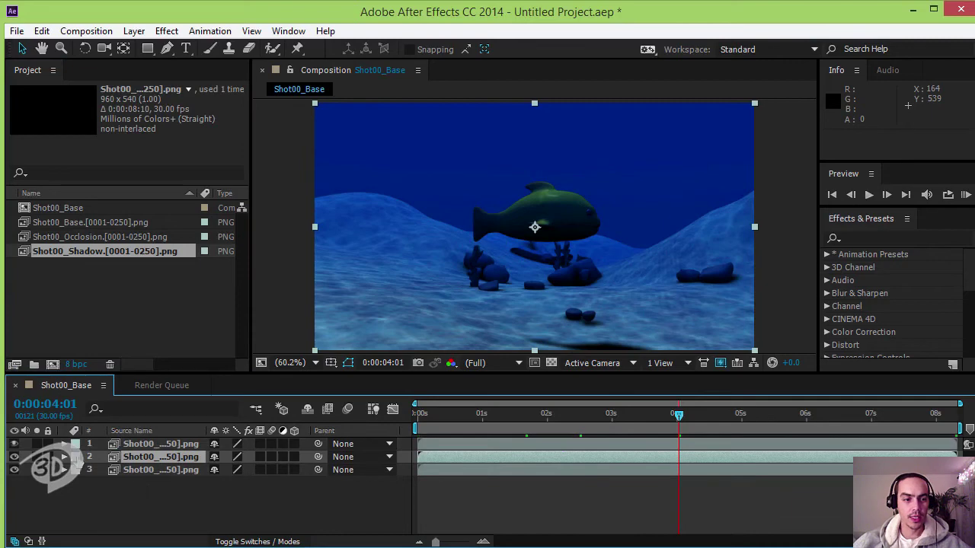
Set the shadow layer to Multiply, drop its opacity to 82%, and preview up to 0:00:02:11
{"action": "right_click", "coordinate": [125, 460]}
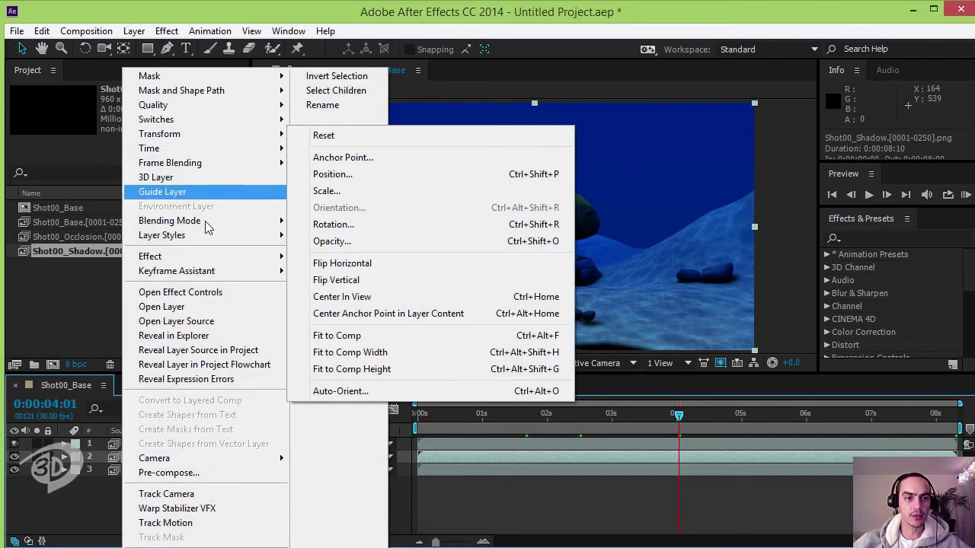
{"action": "mouse_move", "coordinate": [169, 221]}
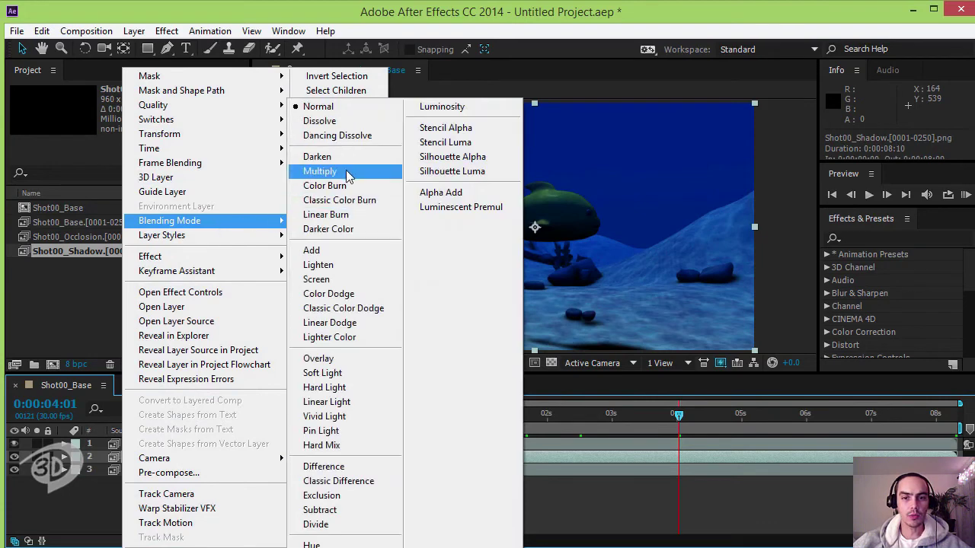
{"action": "left_click", "coordinate": [347, 172]}
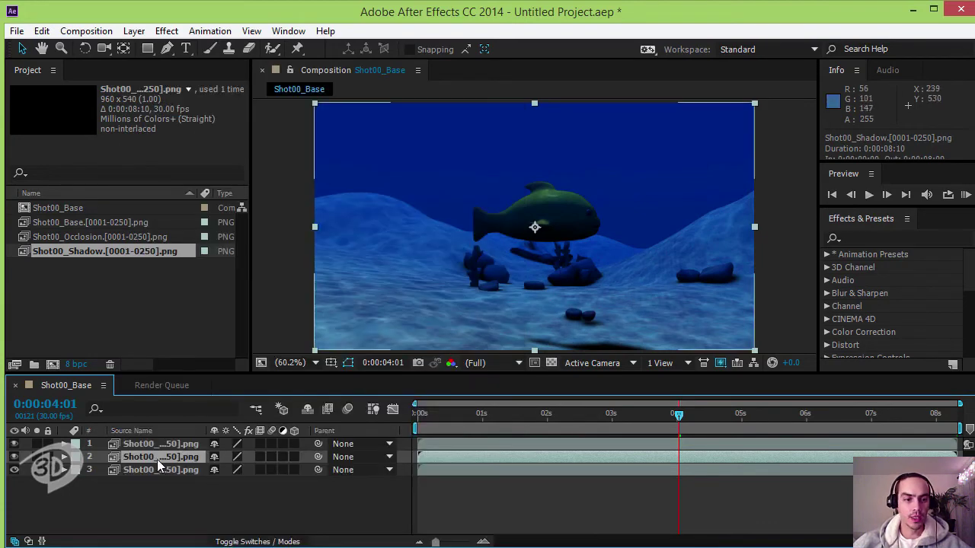
{"action": "key", "text": "t"}
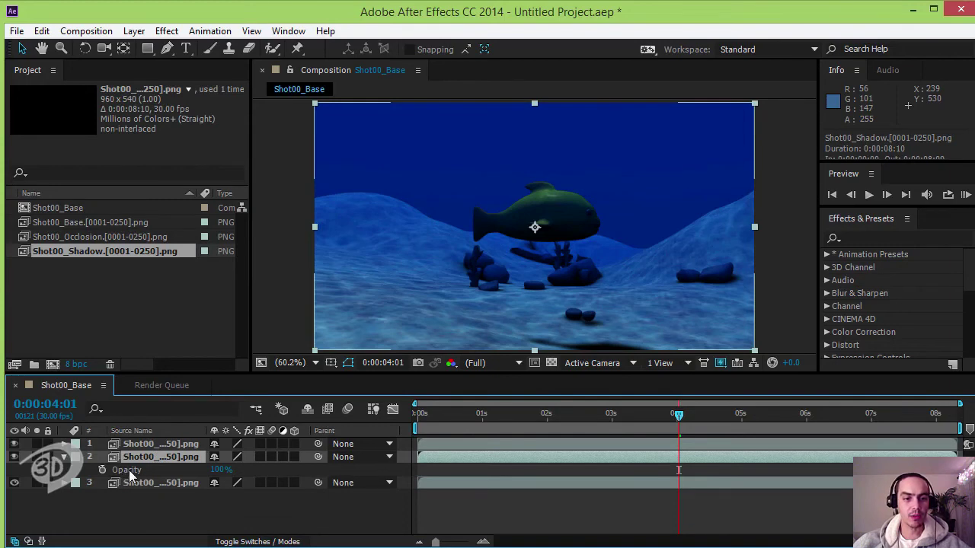
{"action": "left_click_drag", "start_coordinate": [220, 470], "coordinate": [208, 470]}
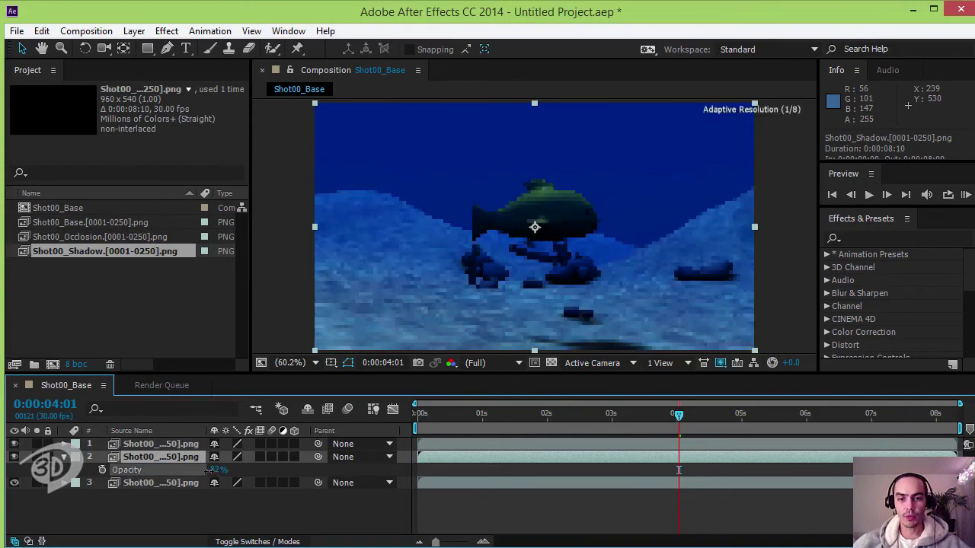
{"action": "left_click", "coordinate": [456, 412]}
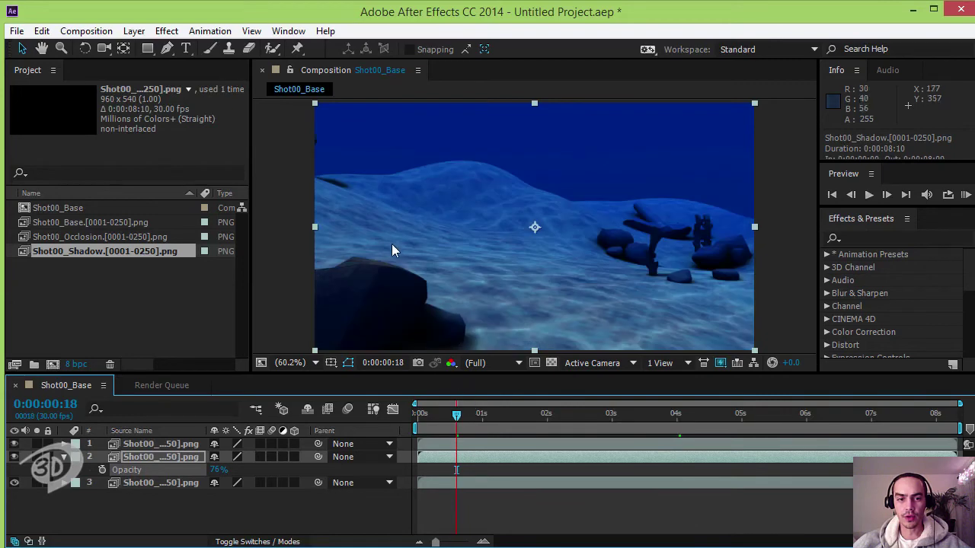
{"action": "left_click", "coordinate": [481, 414]}
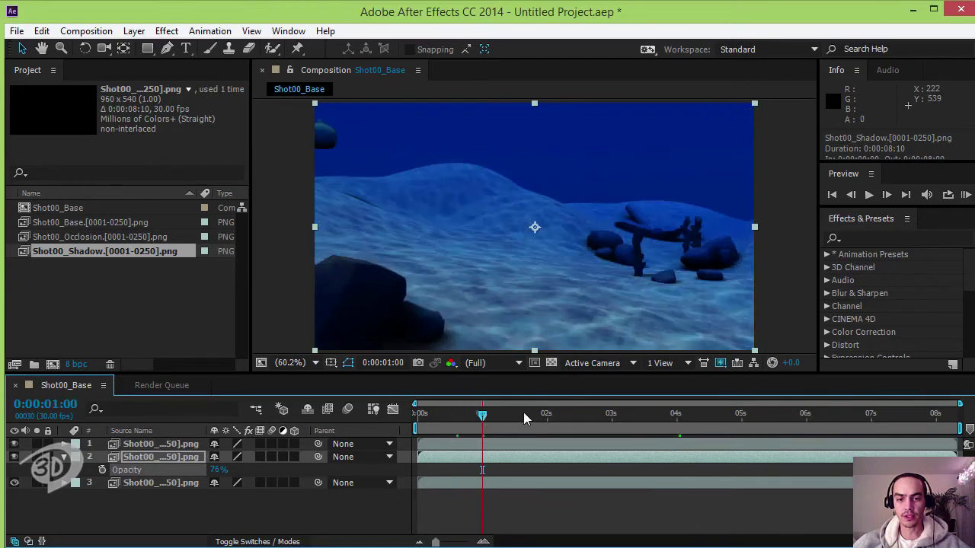
{"action": "left_click", "coordinate": [523, 412]}
{"action": "left_click", "coordinate": [570, 416]}
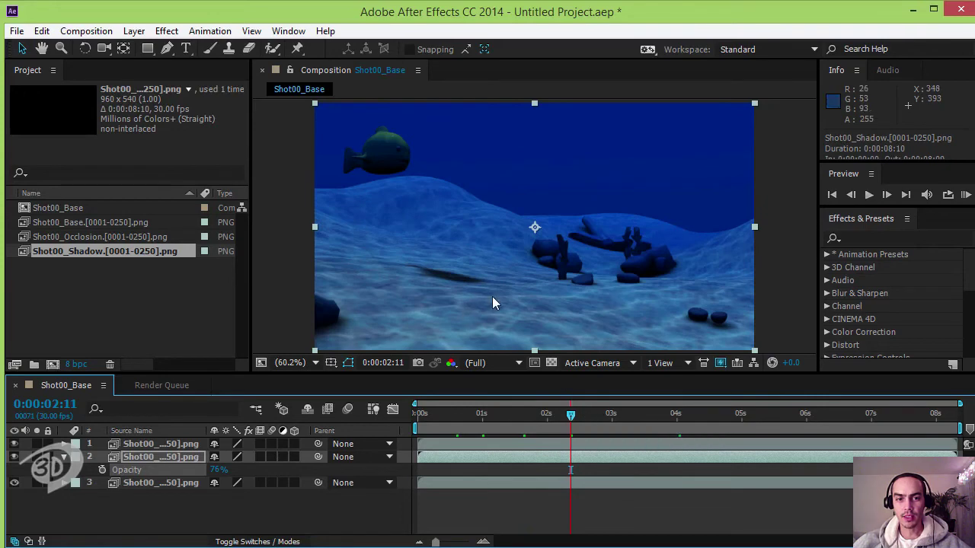
Set the shadow layer's opacity to exactly 40% and scrub frames to judge it
{"action": "left_click_drag", "start_coordinate": [217, 470], "coordinate": [195, 480]}
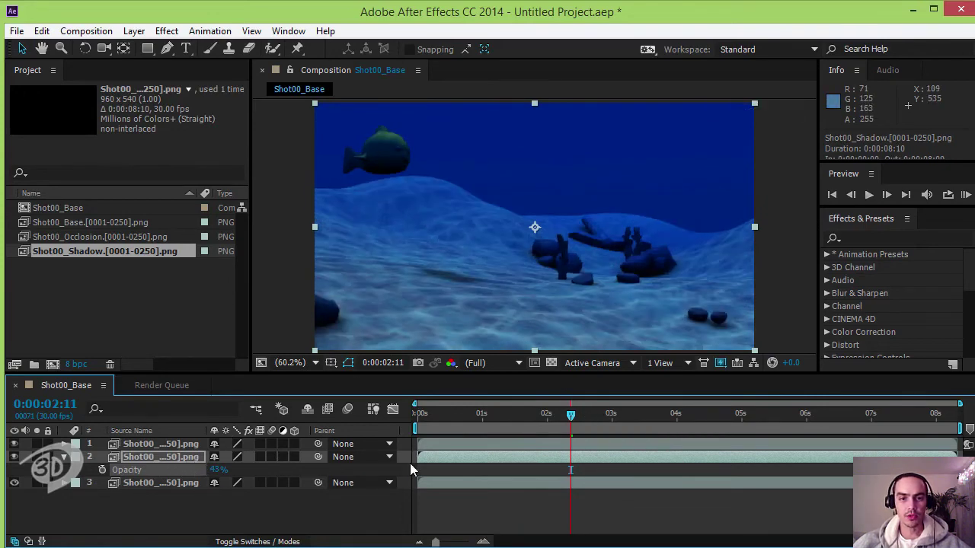
{"action": "left_click", "coordinate": [218, 470]}
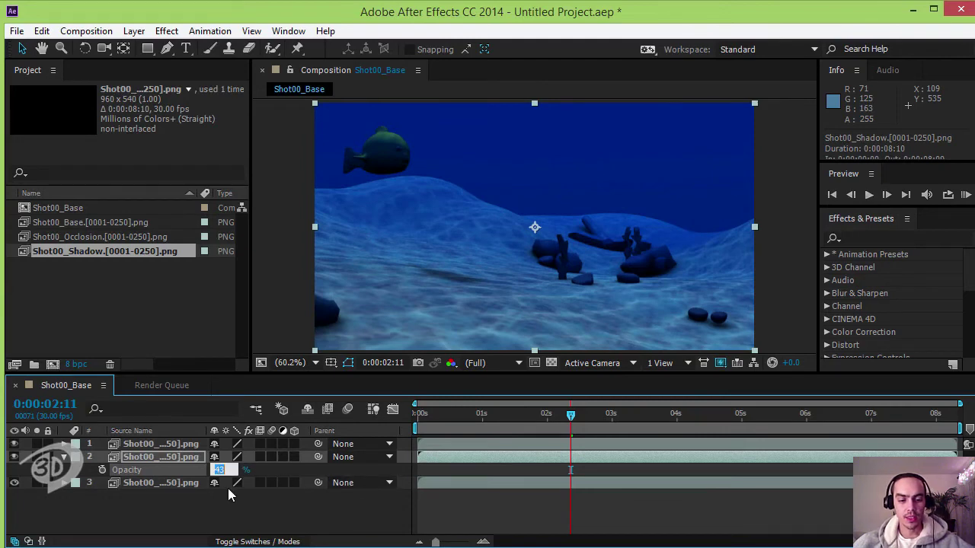
{"action": "type", "text": "40"}
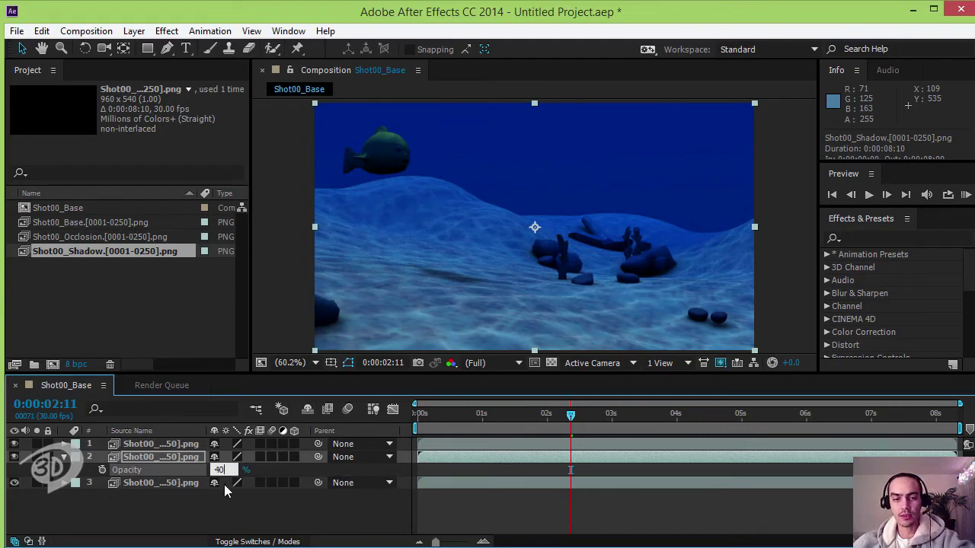
{"action": "key", "text": "Return"}
{"action": "left_click", "coordinate": [244, 518]}
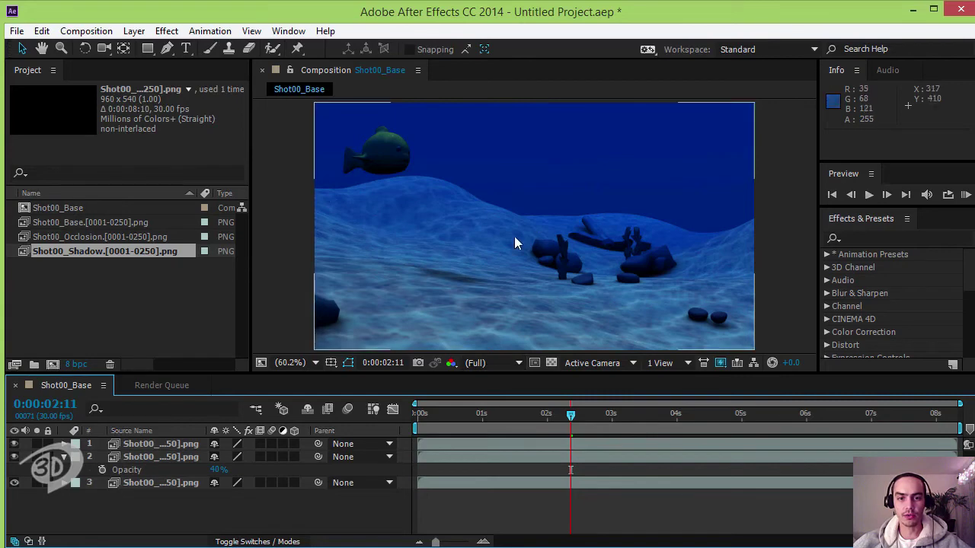
{"action": "left_click_drag", "start_coordinate": [601, 413], "coordinate": [798, 415]}
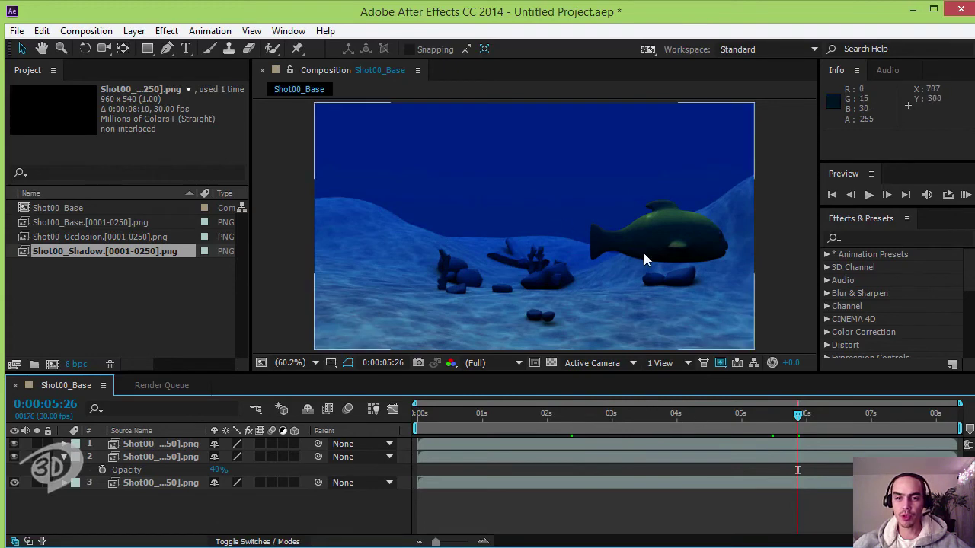
{"action": "left_click", "coordinate": [439, 416]}
{"action": "left_click", "coordinate": [140, 457]}
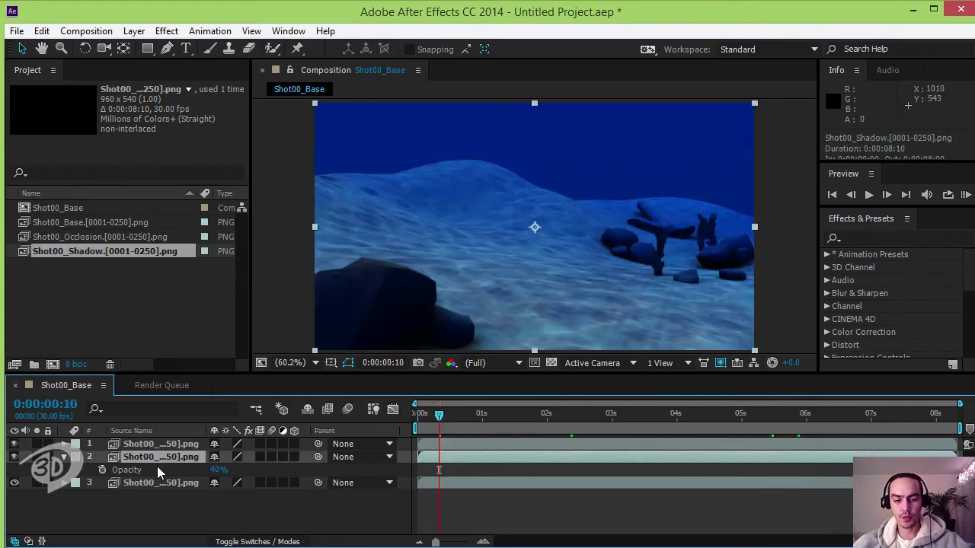
Widen the layer name column and duplicate the Shot00_Base layer
{"action": "key", "text": "t"}
{"action": "left_click", "coordinate": [147, 508]}
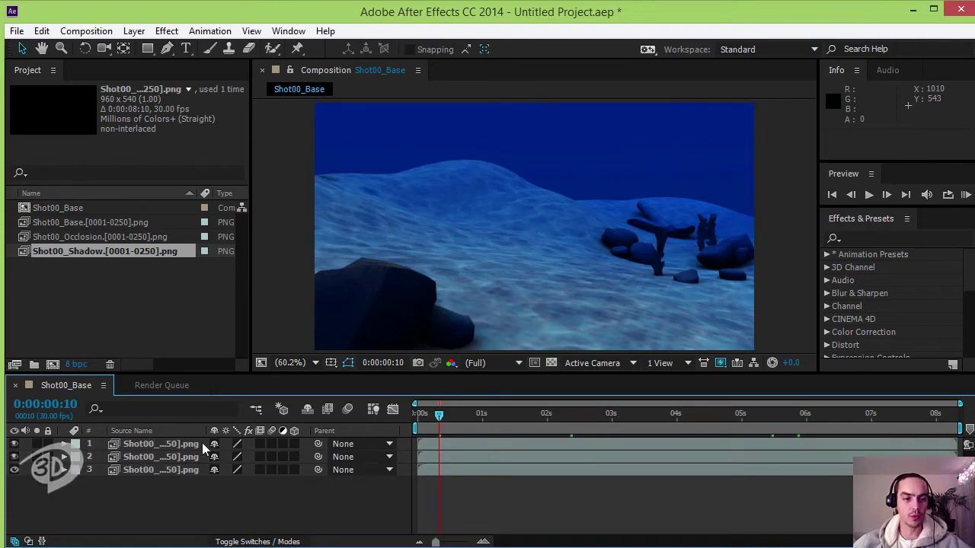
{"action": "left_click_drag", "start_coordinate": [212, 431], "coordinate": [290, 425]}
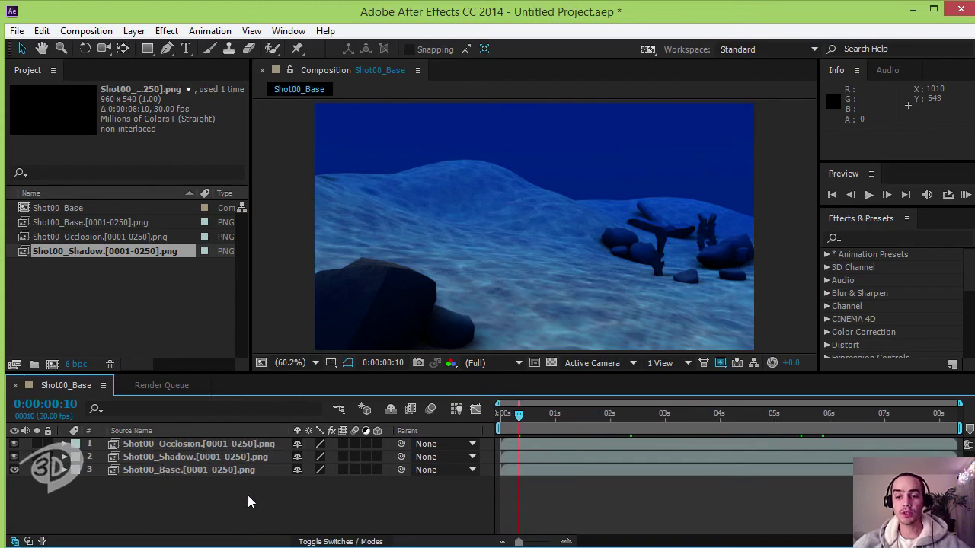
{"action": "left_click", "coordinate": [149, 471]}
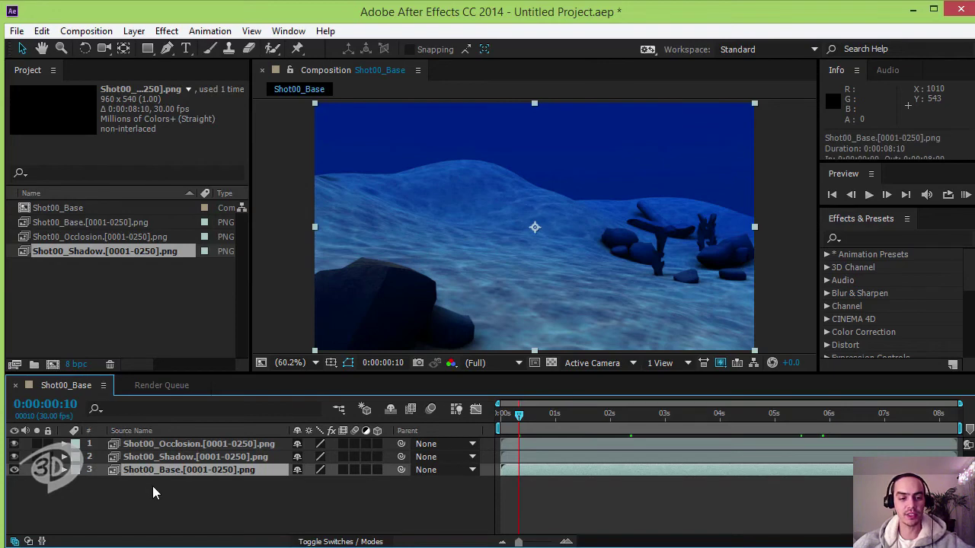
{"action": "key", "text": "ctrl+d"}
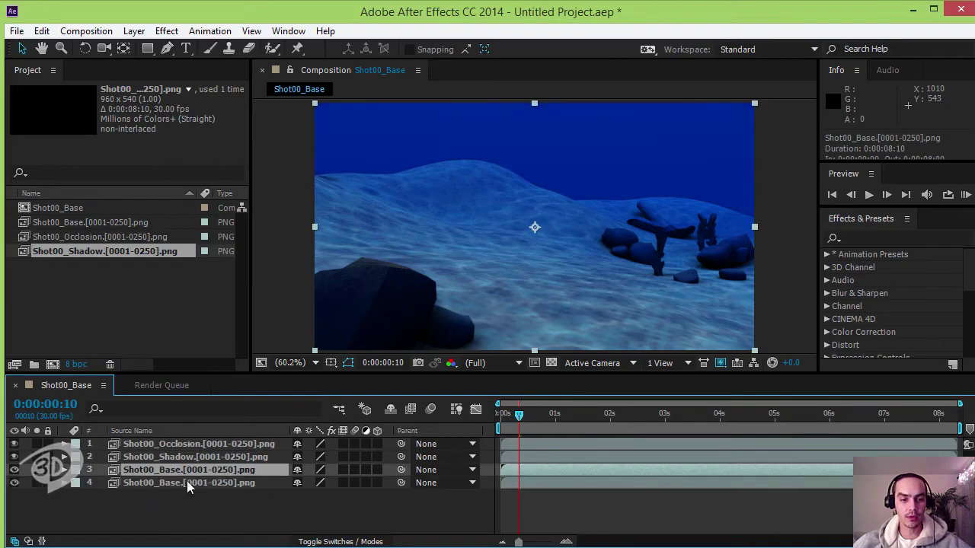
Give the Shot00_Base copy a contrast-boosting blending mode and check frames to 0:00:05:16
{"action": "right_click", "coordinate": [139, 470]}
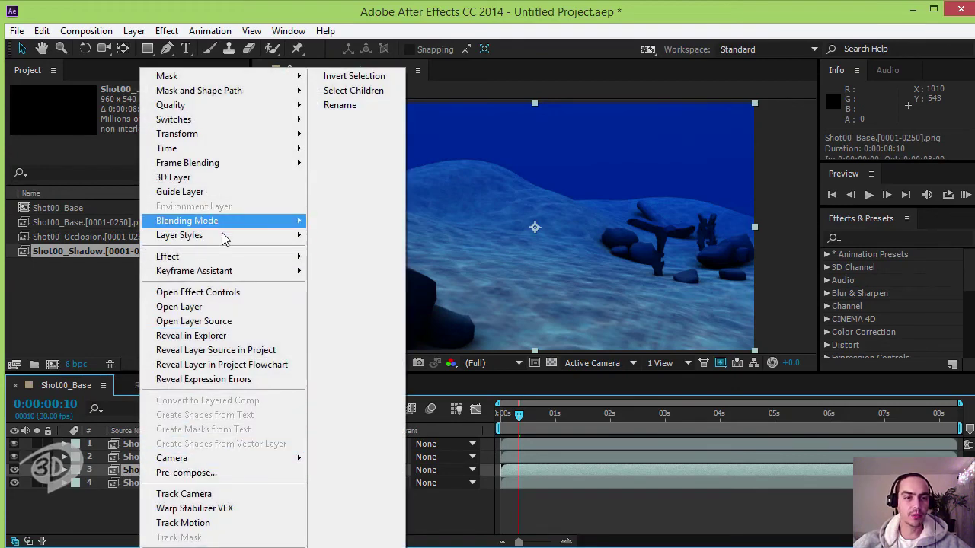
{"action": "mouse_move", "coordinate": [187, 221]}
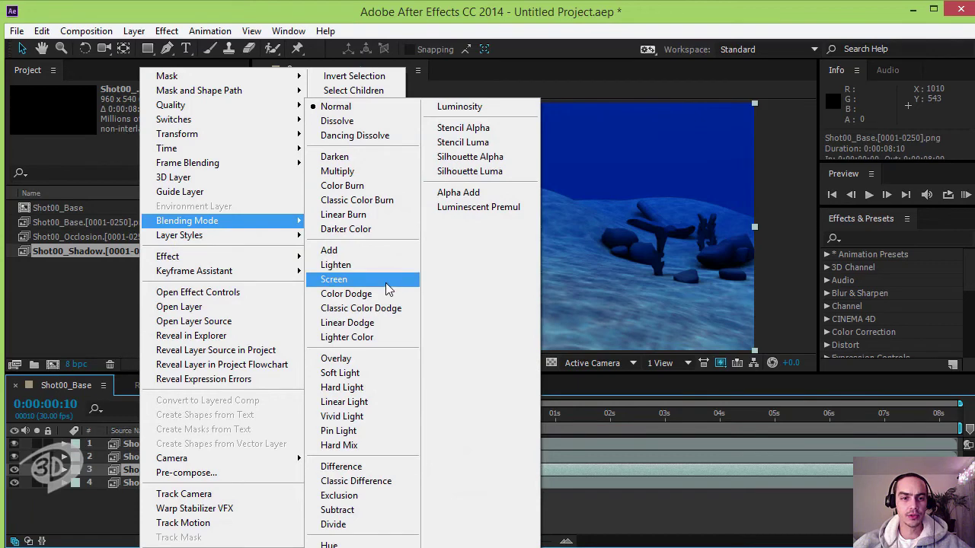
{"action": "left_click", "coordinate": [373, 378]}
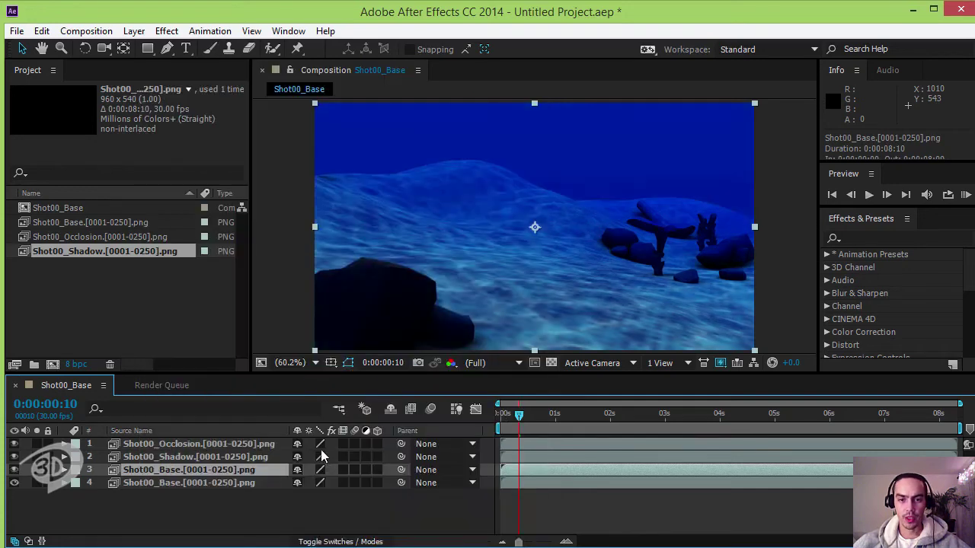
{"action": "left_click", "coordinate": [585, 418]}
{"action": "left_click", "coordinate": [647, 418]}
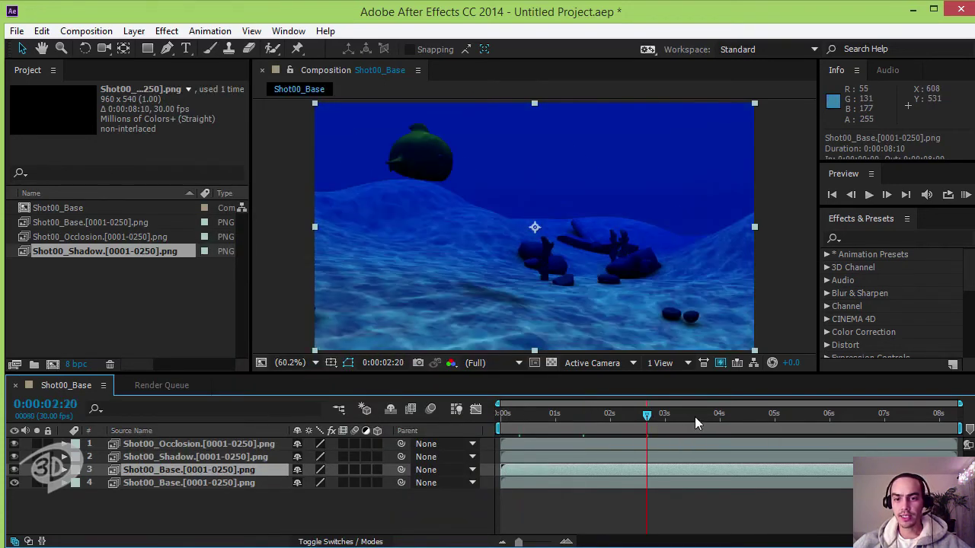
{"action": "left_click", "coordinate": [703, 413]}
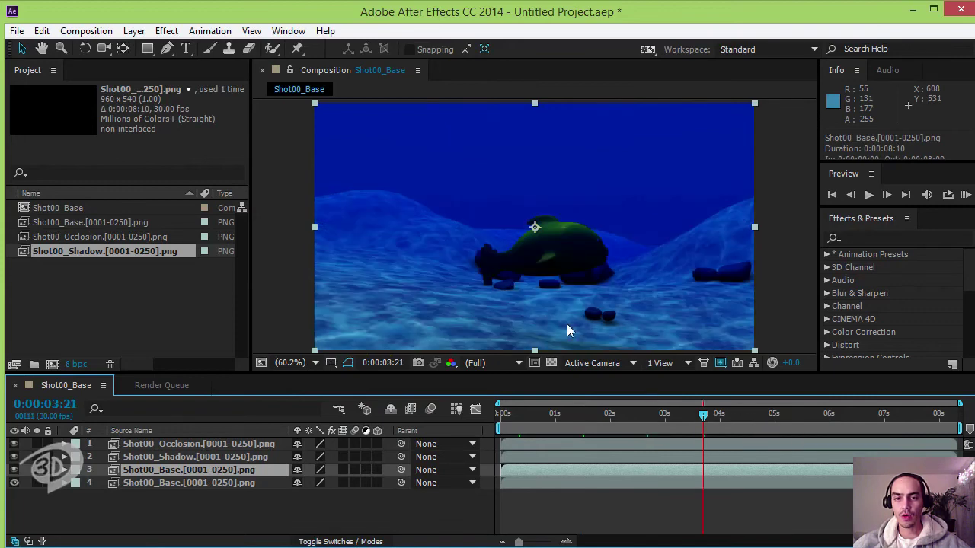
{"action": "left_click", "coordinate": [748, 413]}
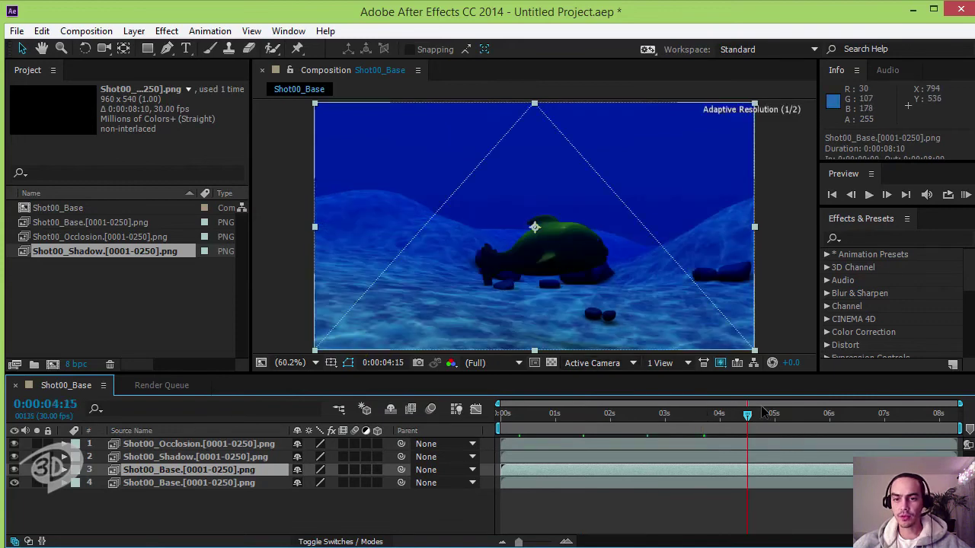
{"action": "left_click", "coordinate": [804, 413]}
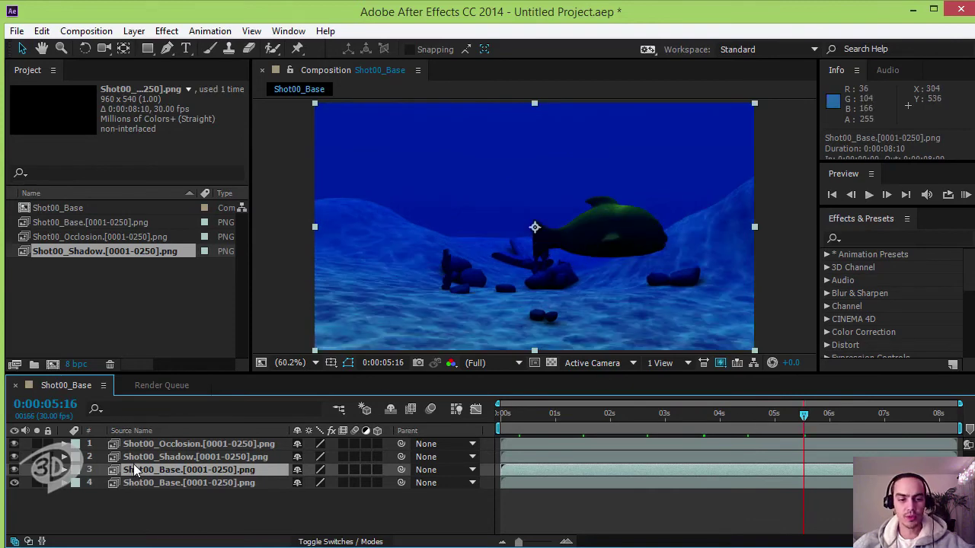
Lower layer 3's opacity to about 11%, then collapse it and deselect
{"action": "key", "text": "t"}
{"action": "left_click_drag", "start_coordinate": [303, 482], "coordinate": [236, 497]}
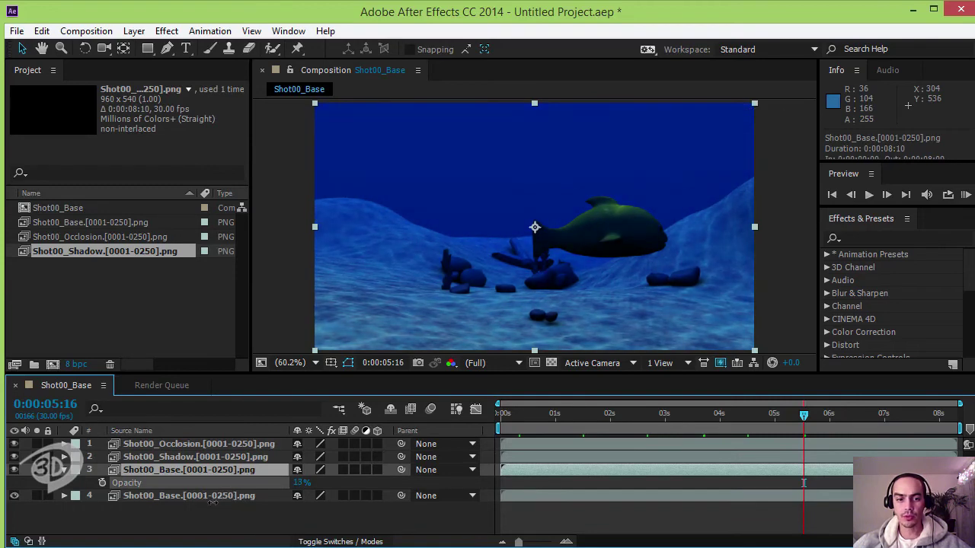
{"action": "left_click_drag", "start_coordinate": [212, 502], "coordinate": [214, 502]}
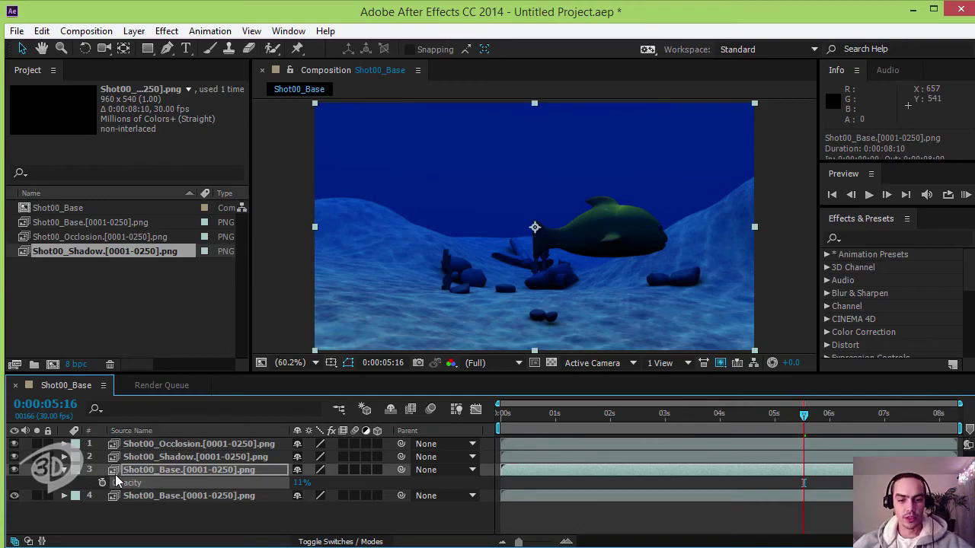
{"action": "key", "text": "t"}
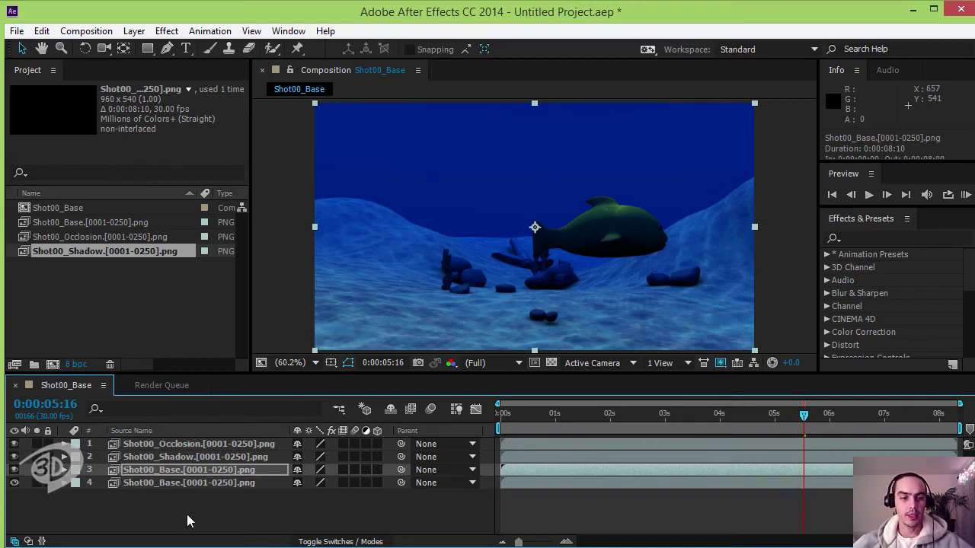
{"action": "left_click", "coordinate": [187, 514]}
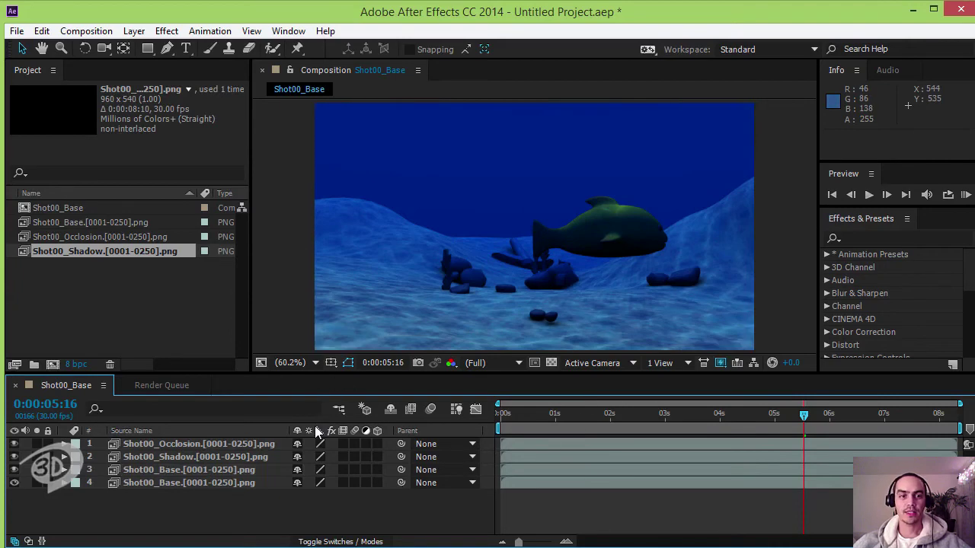
Start Save As and browse the C: drive down to Confor\MayaBasico
{"action": "left_click", "coordinate": [16, 31]}
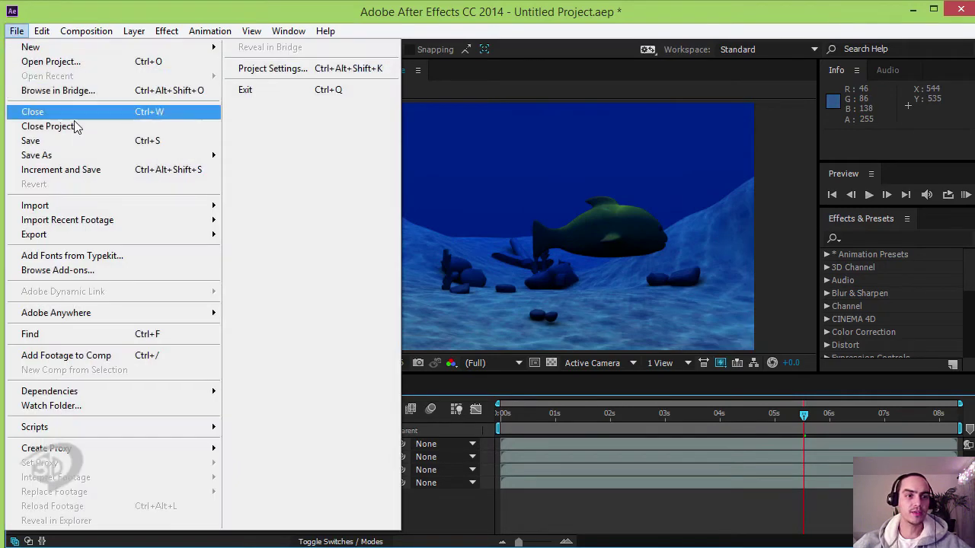
{"action": "mouse_move", "coordinate": [37, 155]}
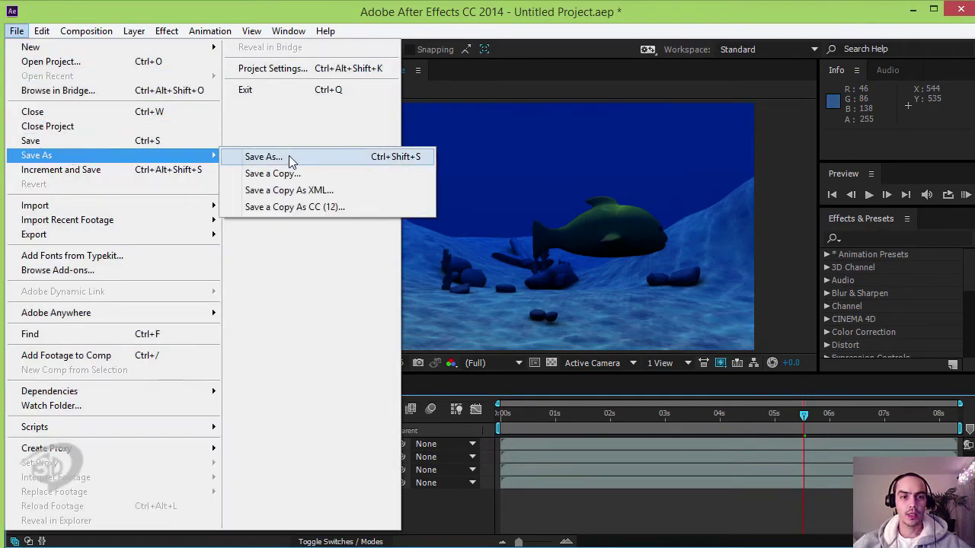
{"action": "left_click", "coordinate": [291, 161]}
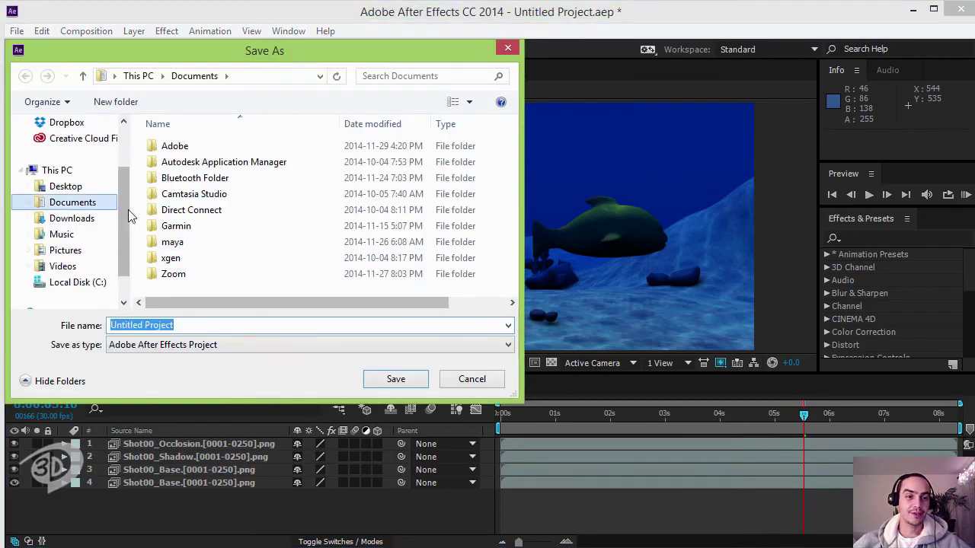
{"action": "left_click", "coordinate": [93, 283]}
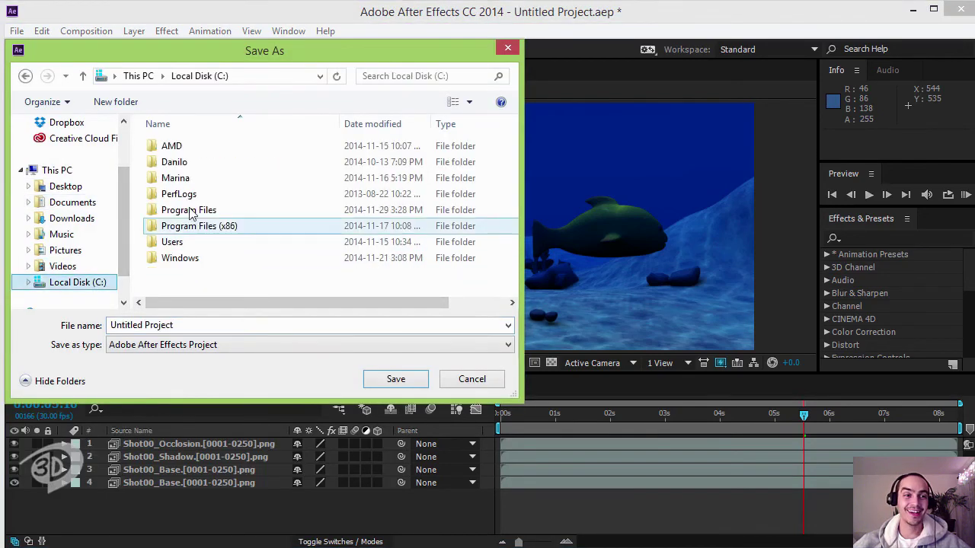
{"action": "double_click", "coordinate": [187, 163]}
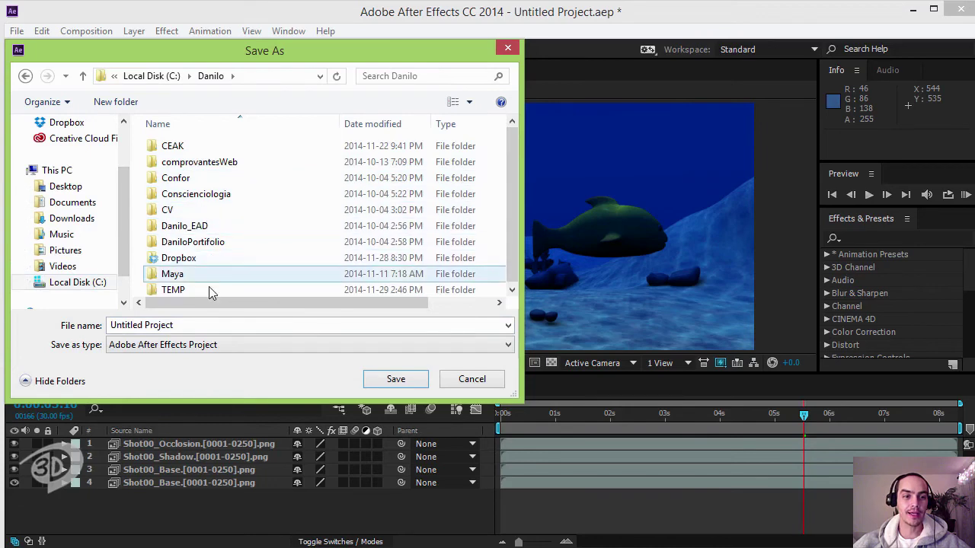
{"action": "double_click", "coordinate": [190, 275]}
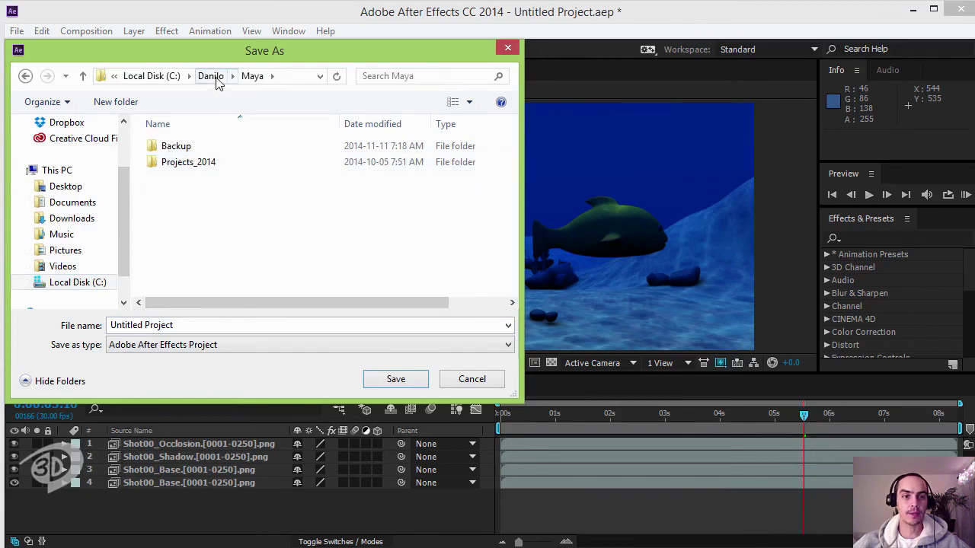
{"action": "left_click", "coordinate": [211, 76]}
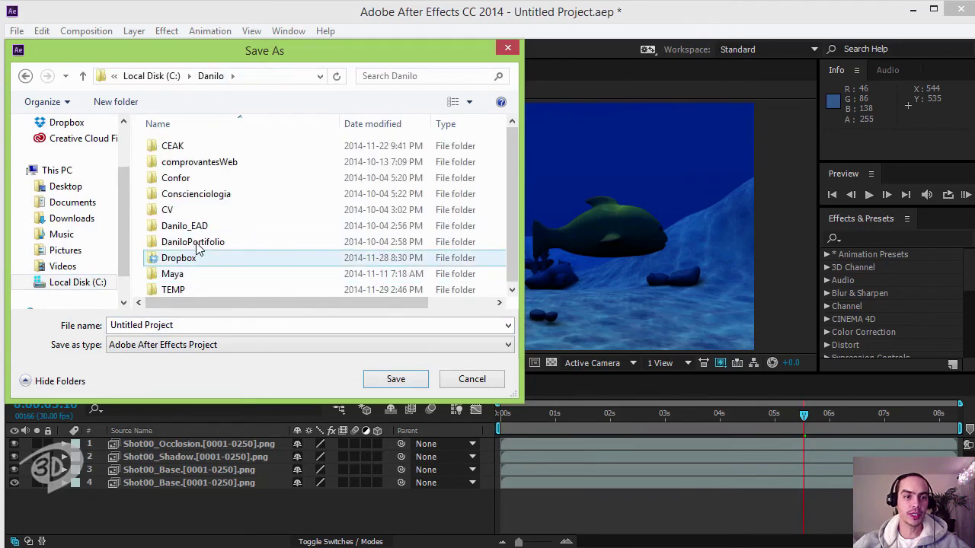
{"action": "double_click", "coordinate": [196, 225]}
{"action": "double_click", "coordinate": [183, 148]}
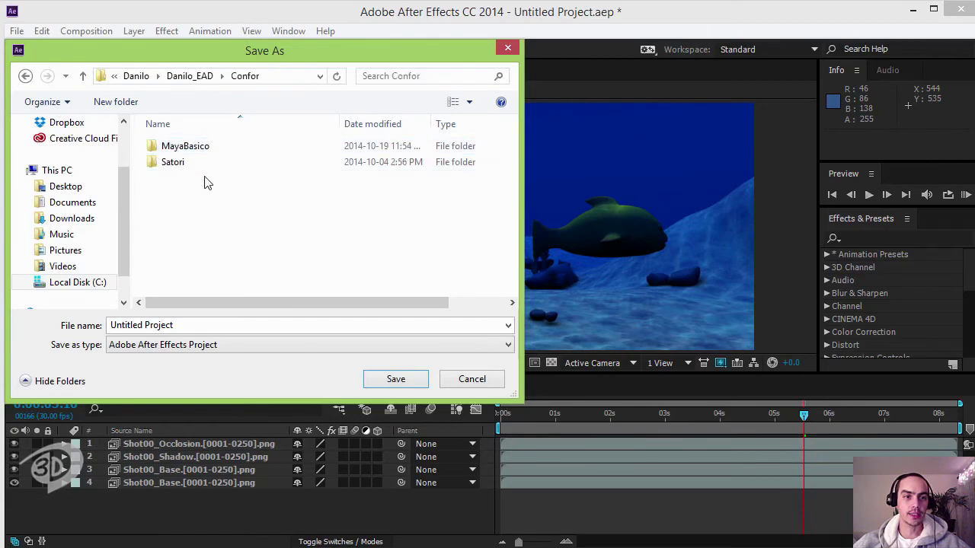
{"action": "left_click", "coordinate": [209, 148]}
{"action": "double_click", "coordinate": [210, 150]}
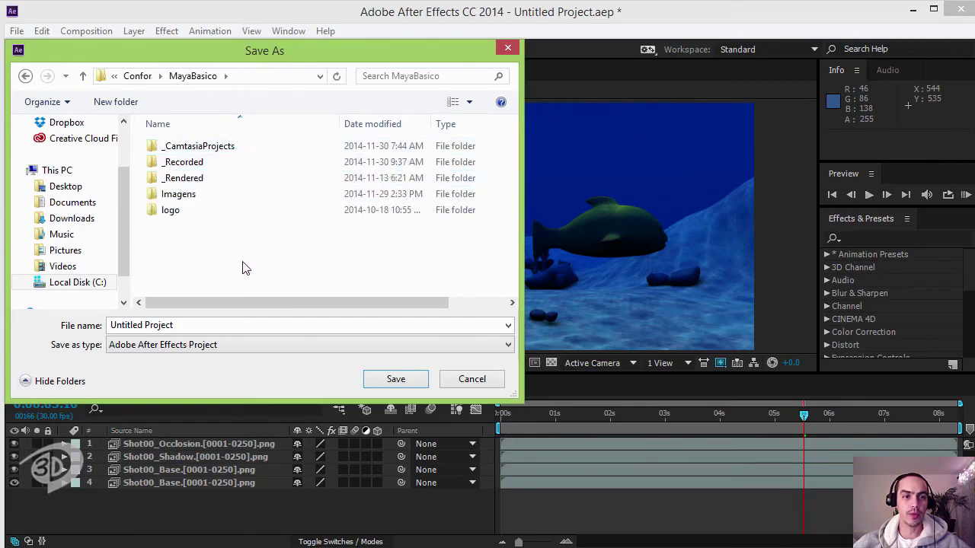
Create a Comp folder and save the project in it as Comp_Shot_00_A_00.aep
{"action": "right_click", "coordinate": [205, 268]}
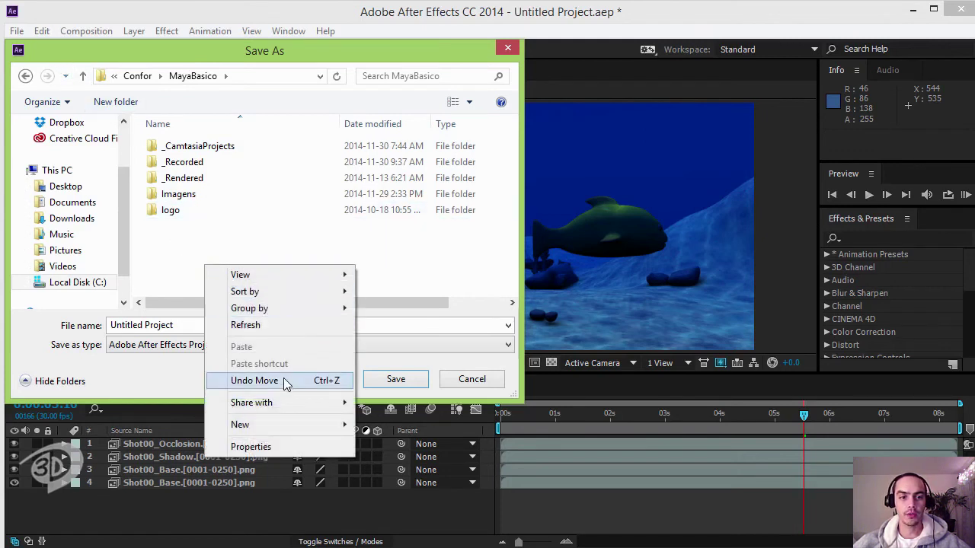
{"action": "mouse_move", "coordinate": [240, 424]}
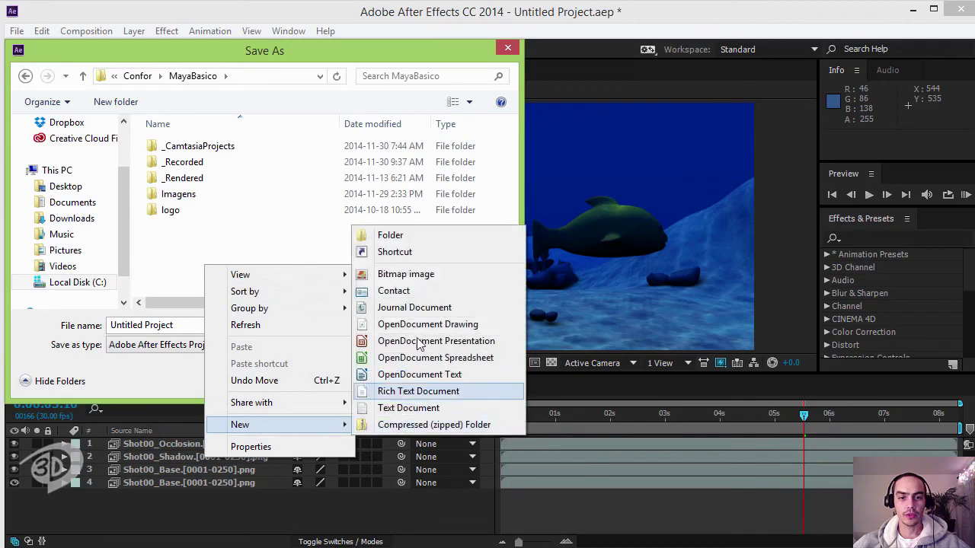
{"action": "left_click", "coordinate": [402, 242]}
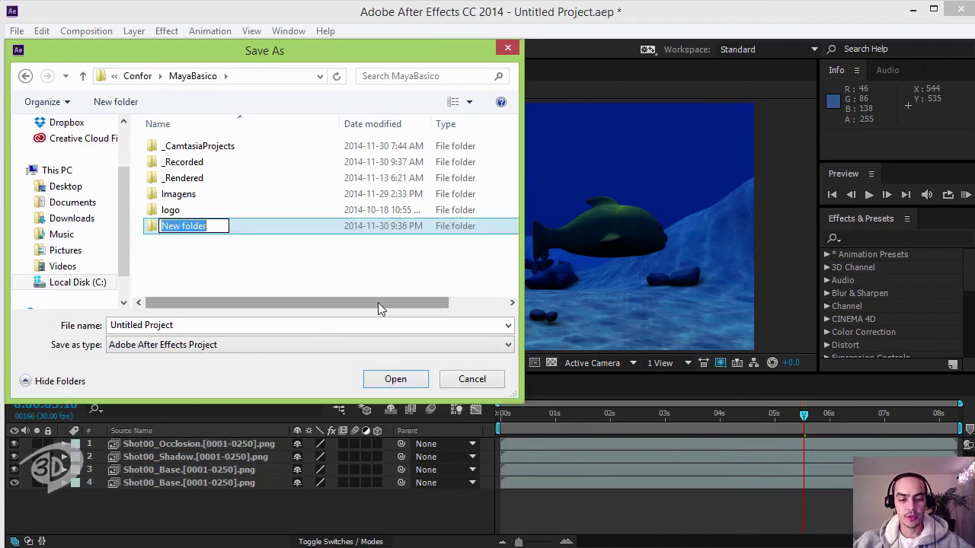
{"action": "type", "text": "Comp"}
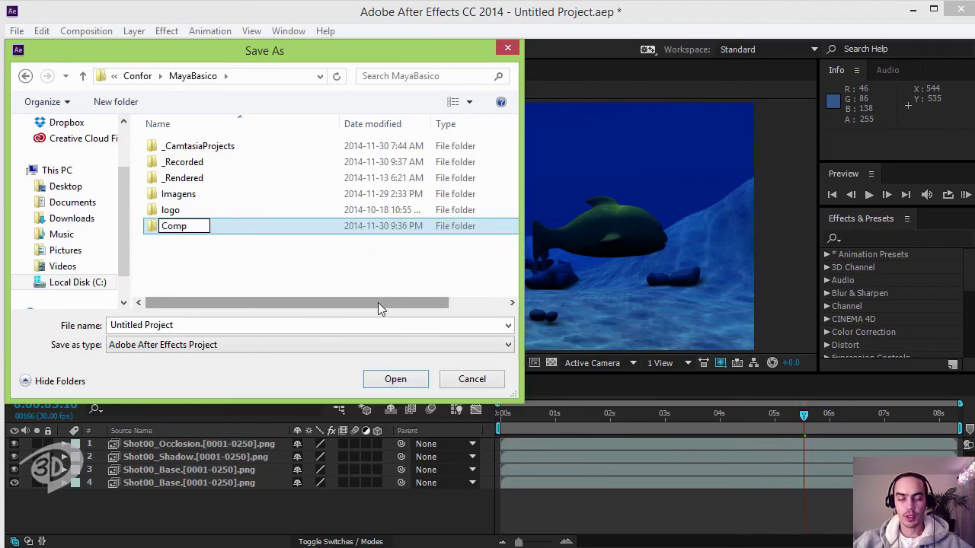
{"action": "key", "text": "Return"}
{"action": "key", "text": "Return"}
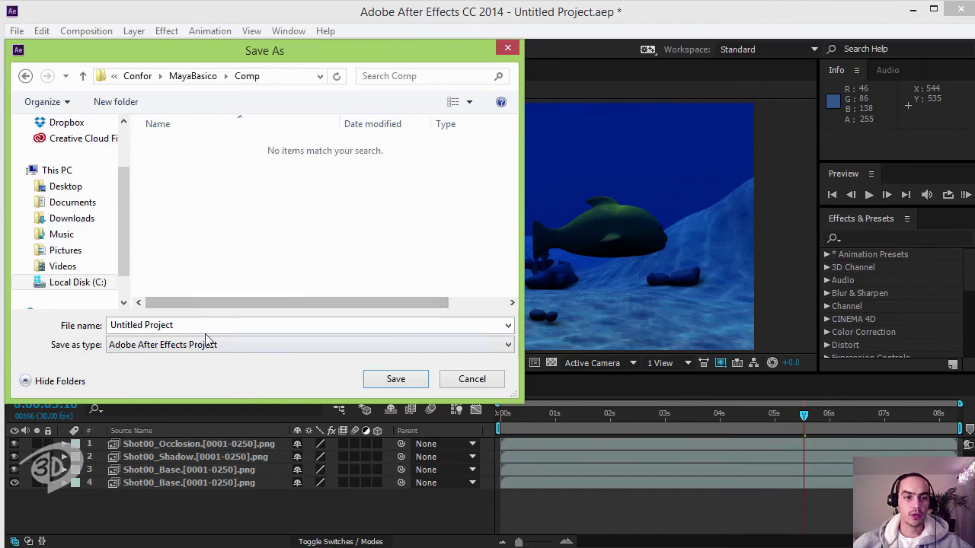
{"action": "left_click", "coordinate": [238, 326]}
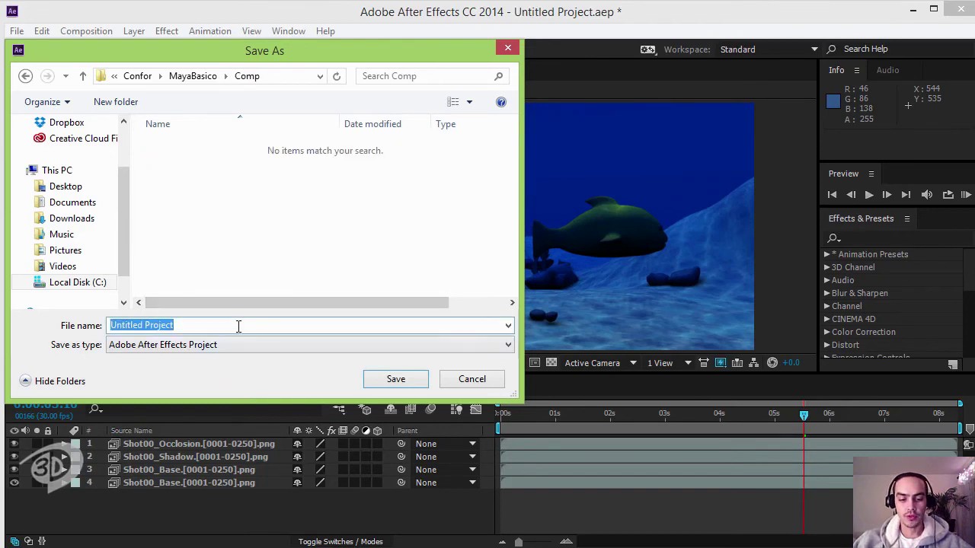
{"action": "type", "text": "Comp_Shot_00_"}
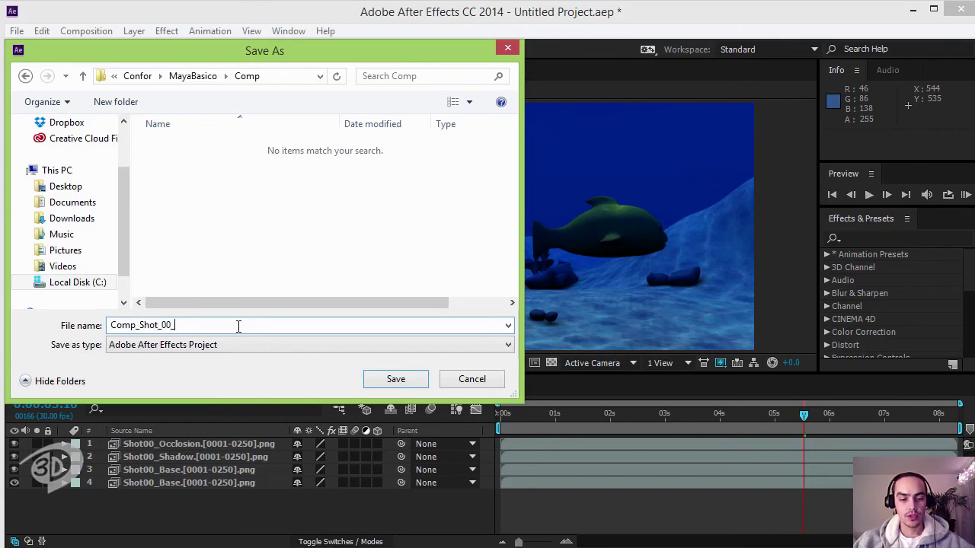
{"action": "type", "text": "A_00"}
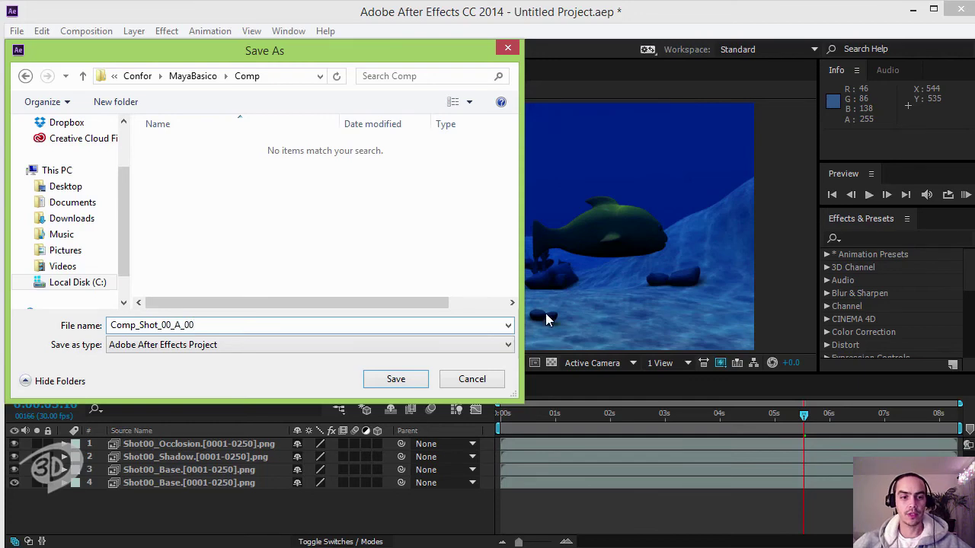
{"action": "left_click", "coordinate": [402, 381]}
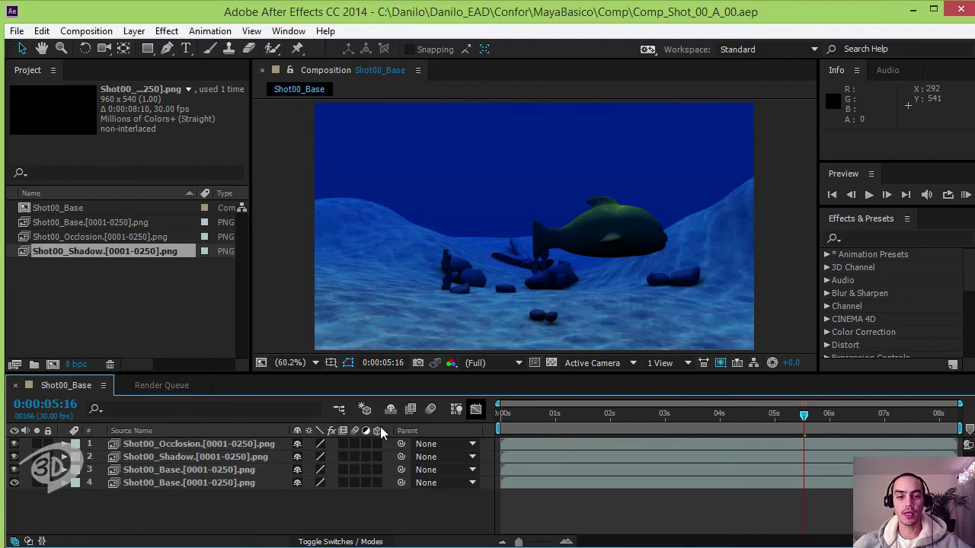
Add the Shot00_Base composition to the Render Queue from the Composition menu
{"action": "left_click", "coordinate": [162, 386]}
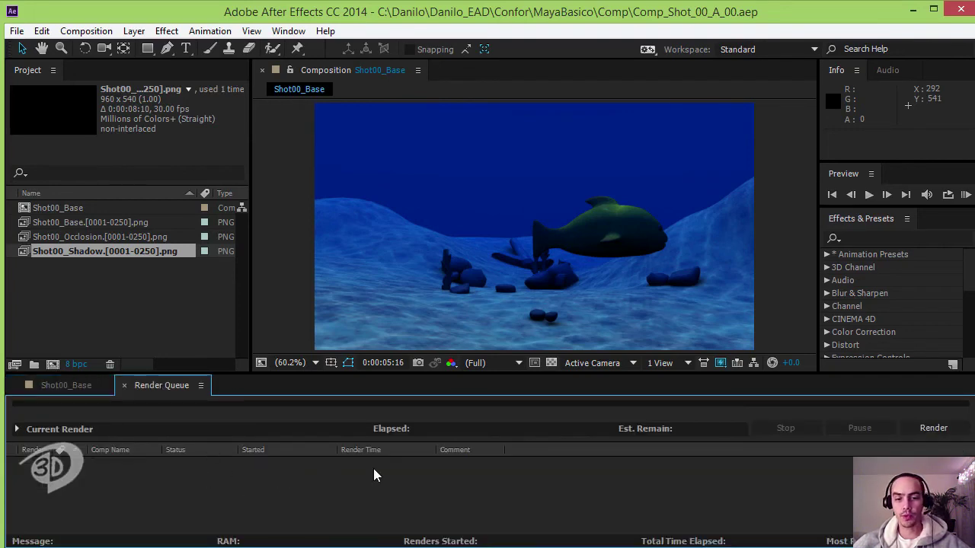
{"action": "left_click", "coordinate": [29, 389]}
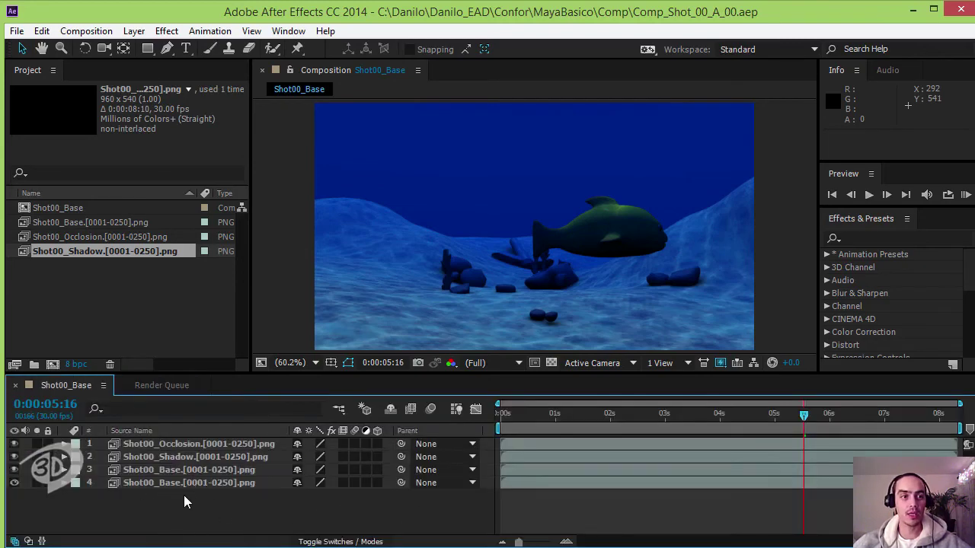
{"action": "left_click", "coordinate": [41, 31]}
{"action": "mouse_move", "coordinate": [16, 31]}
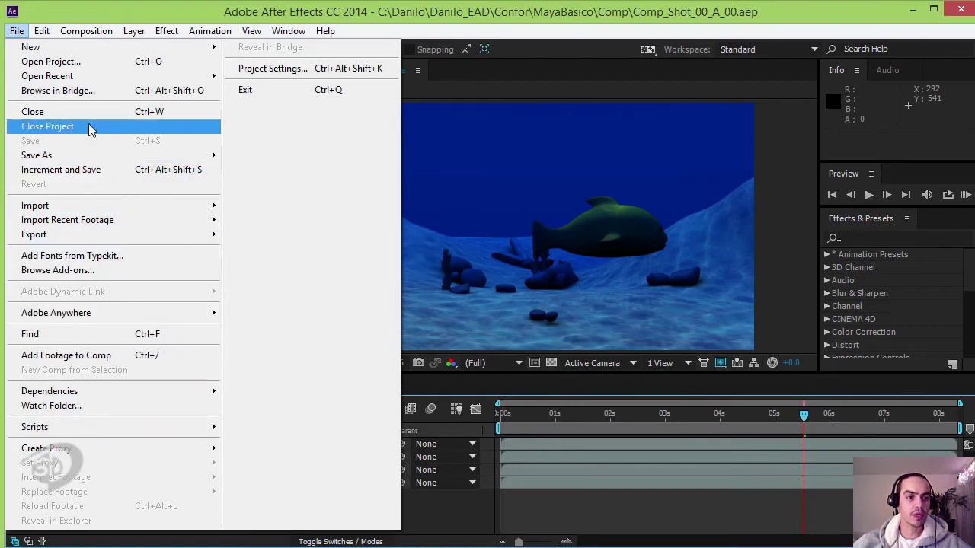
{"action": "mouse_move", "coordinate": [87, 30]}
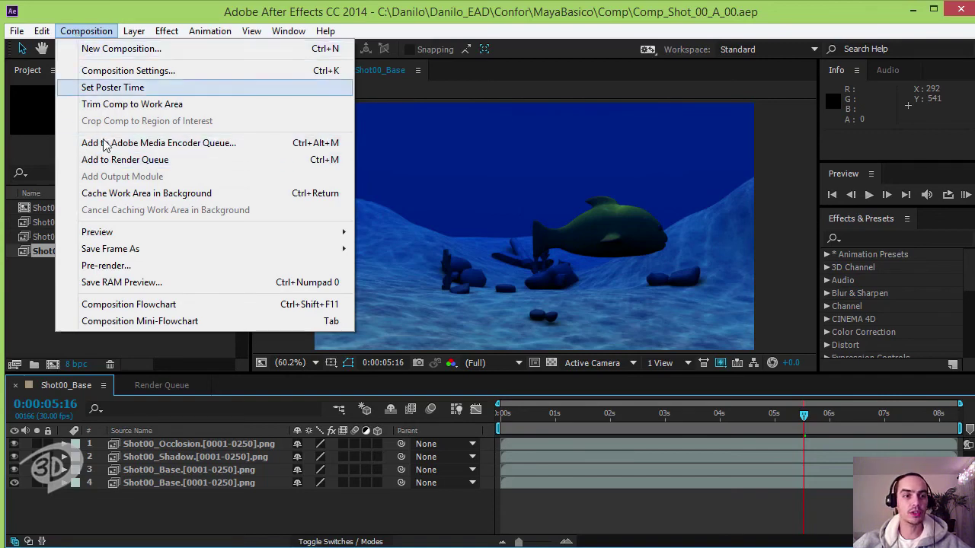
{"action": "left_click", "coordinate": [185, 161]}
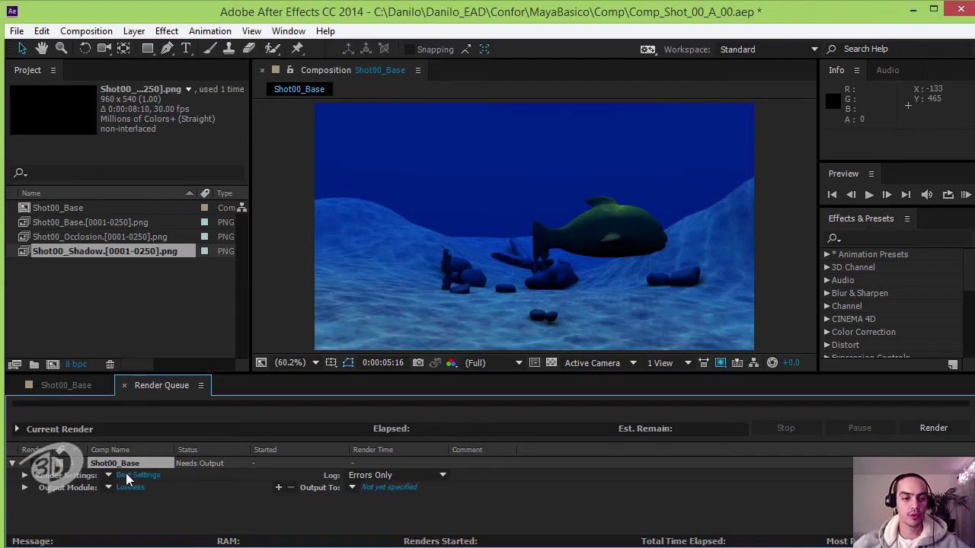
Review the Best Settings render settings and accept them unchanged
{"action": "left_click", "coordinate": [133, 476]}
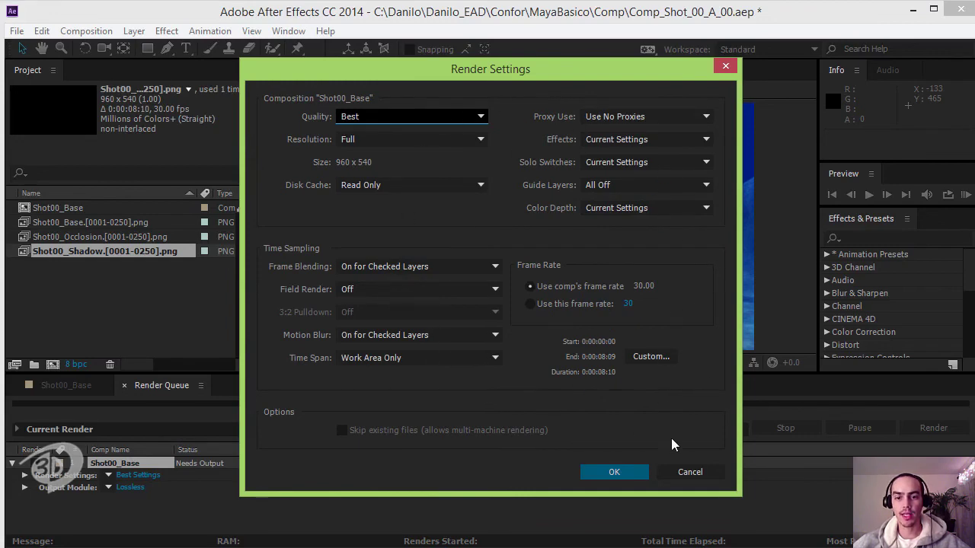
{"action": "left_click", "coordinate": [693, 472]}
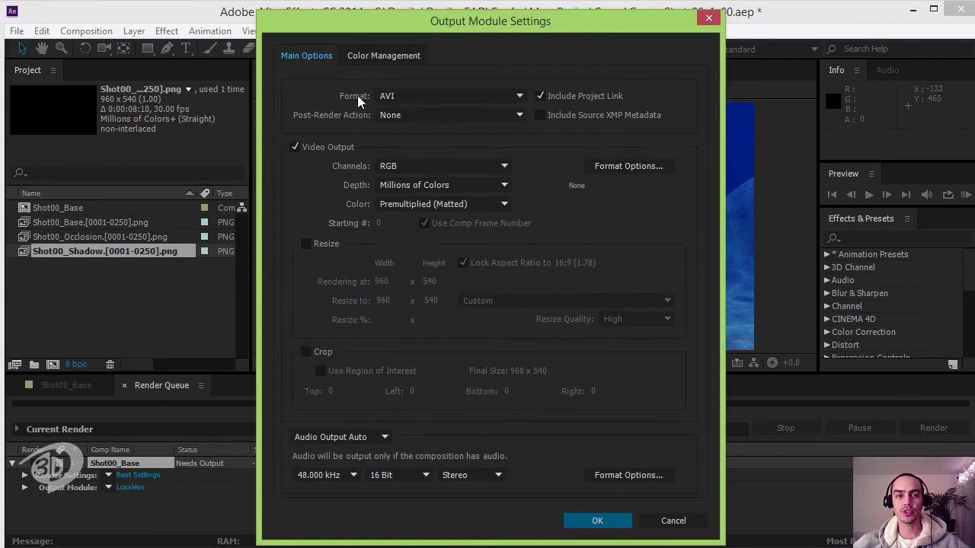
Switch the output module to QuickTime with the H.264 codec at quality 100
{"action": "left_click", "coordinate": [501, 97]}
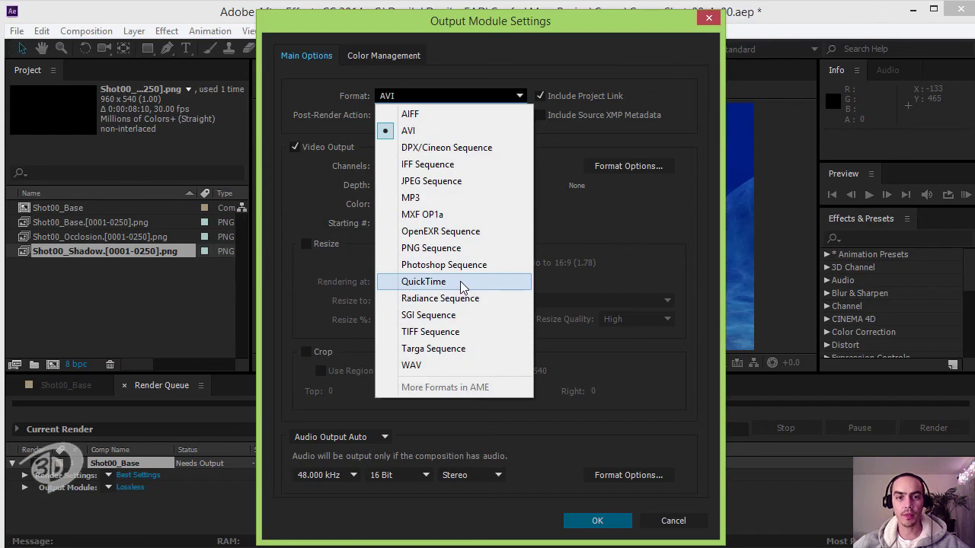
{"action": "left_click", "coordinate": [460, 281]}
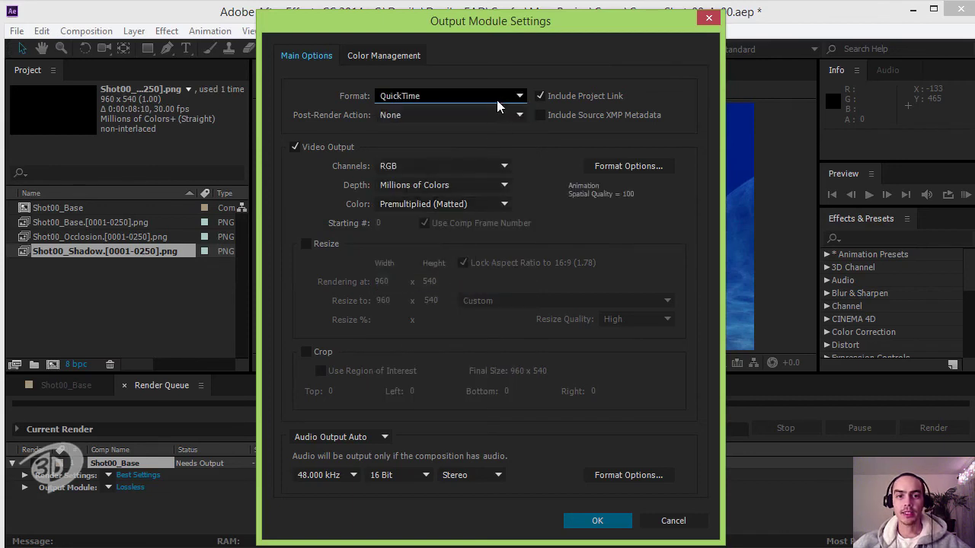
{"action": "left_click", "coordinate": [637, 166]}
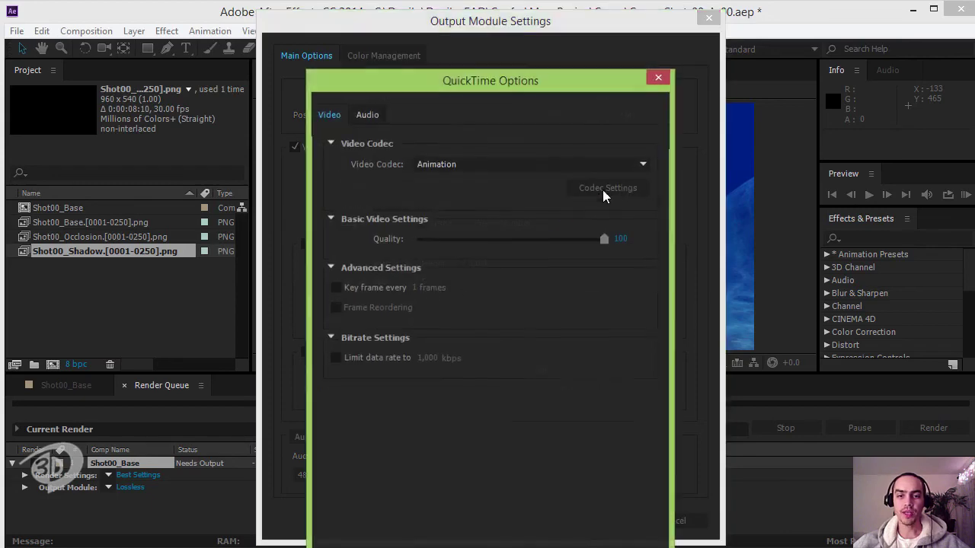
{"action": "left_click", "coordinate": [483, 172]}
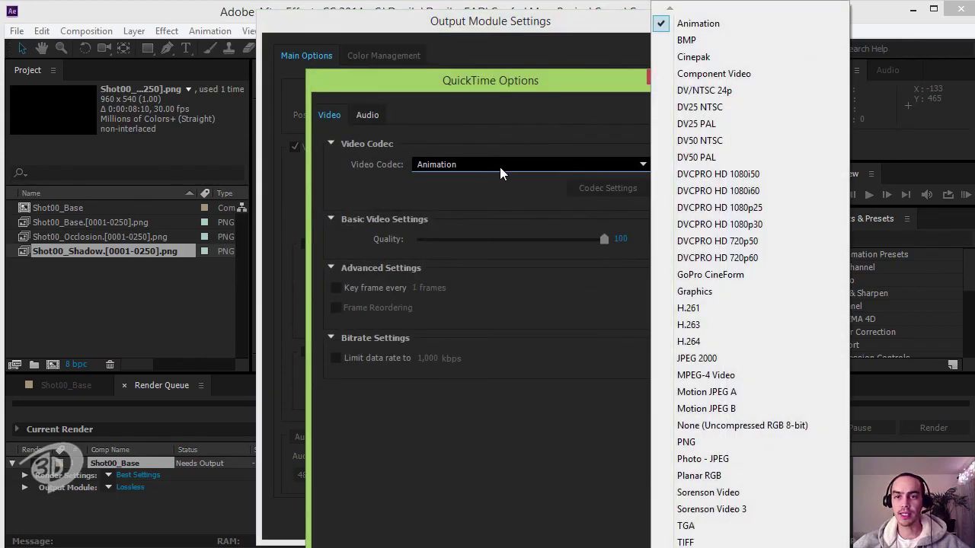
{"action": "left_click", "coordinate": [716, 346]}
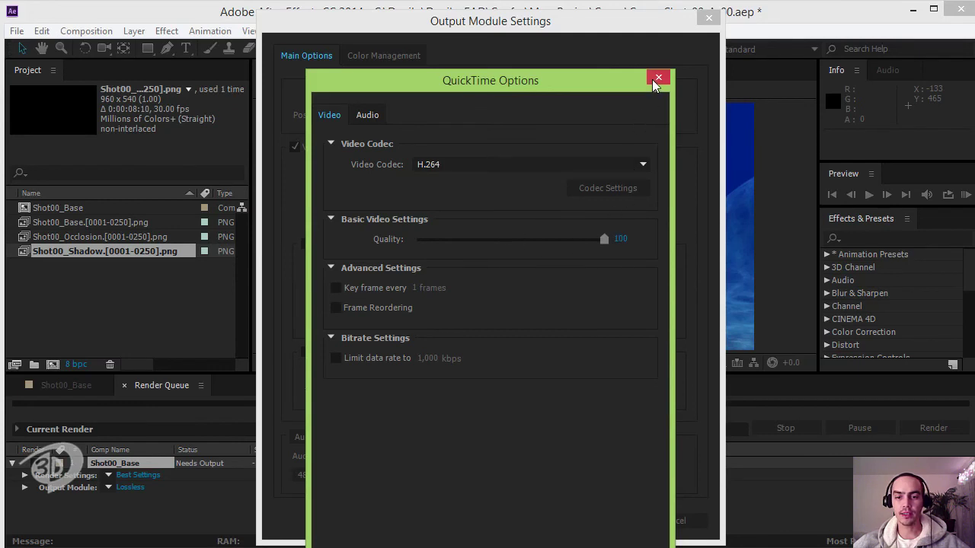
{"action": "mouse_move", "coordinate": [577, 86]}
{"action": "left_mouse_down"}
{"action": "mouse_move", "coordinate": [617, 5]}
{"action": "mouse_move", "coordinate": [615, 18]}
{"action": "left_mouse_up"}
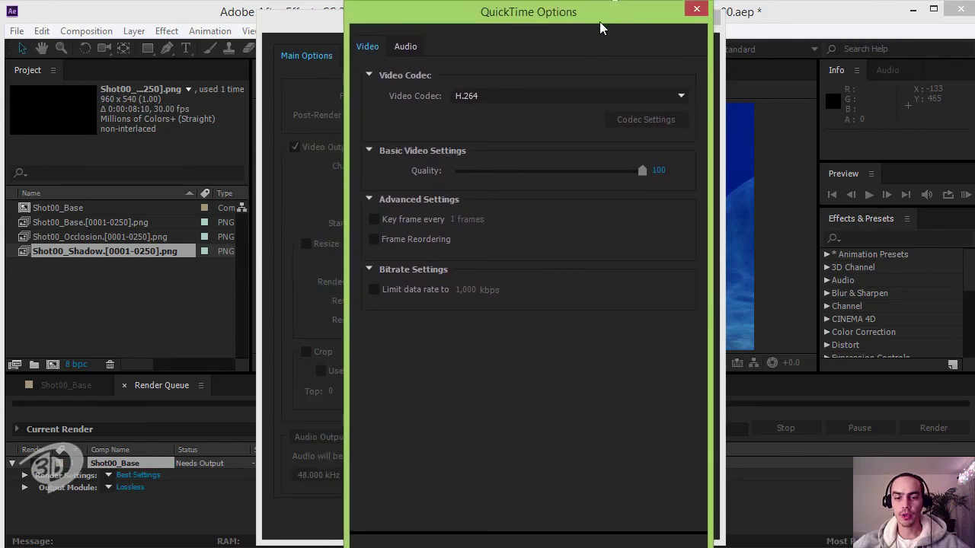
{"action": "mouse_move", "coordinate": [607, 20]}
{"action": "left_mouse_down"}
{"action": "mouse_move", "coordinate": [605, 3]}
{"action": "mouse_move", "coordinate": [614, 55]}
{"action": "left_mouse_up"}
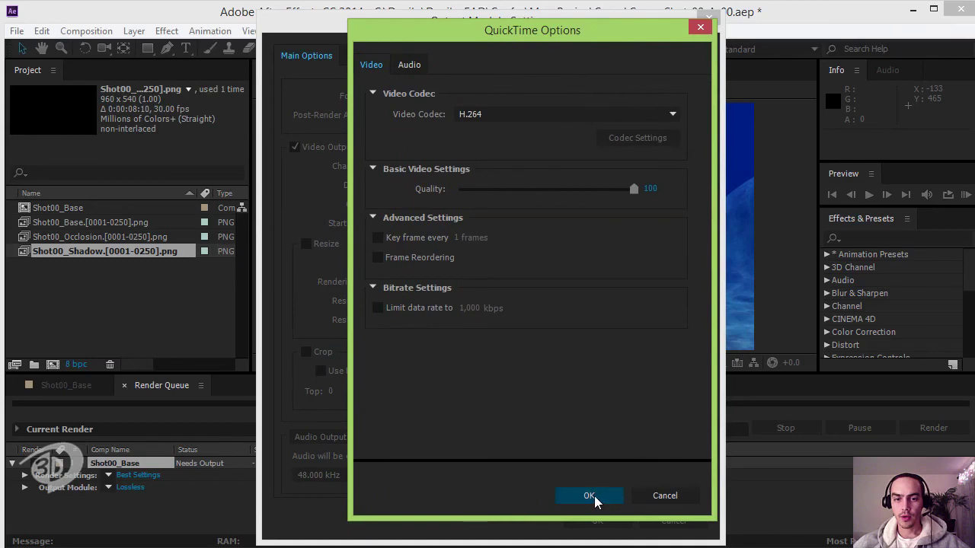
{"action": "left_click", "coordinate": [591, 519]}
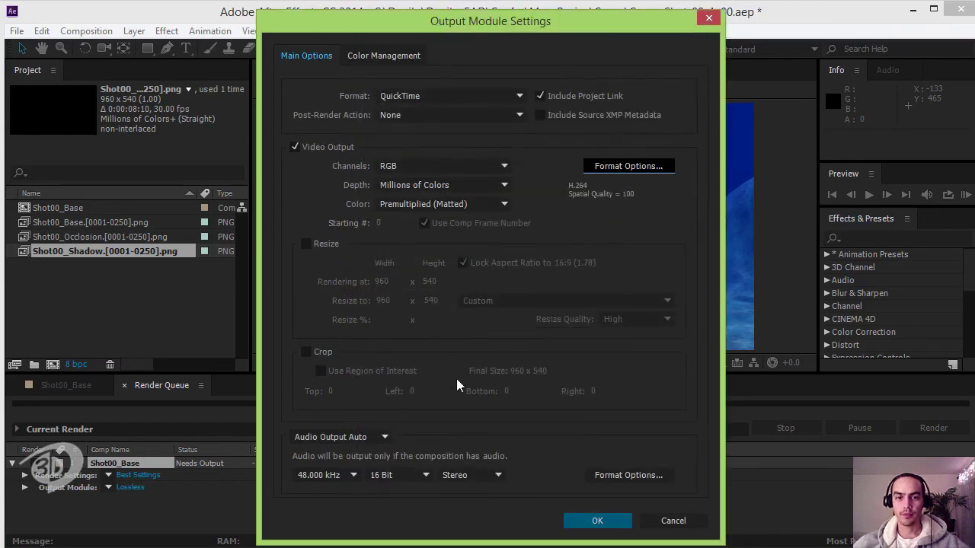
{"action": "left_click", "coordinate": [598, 521]}
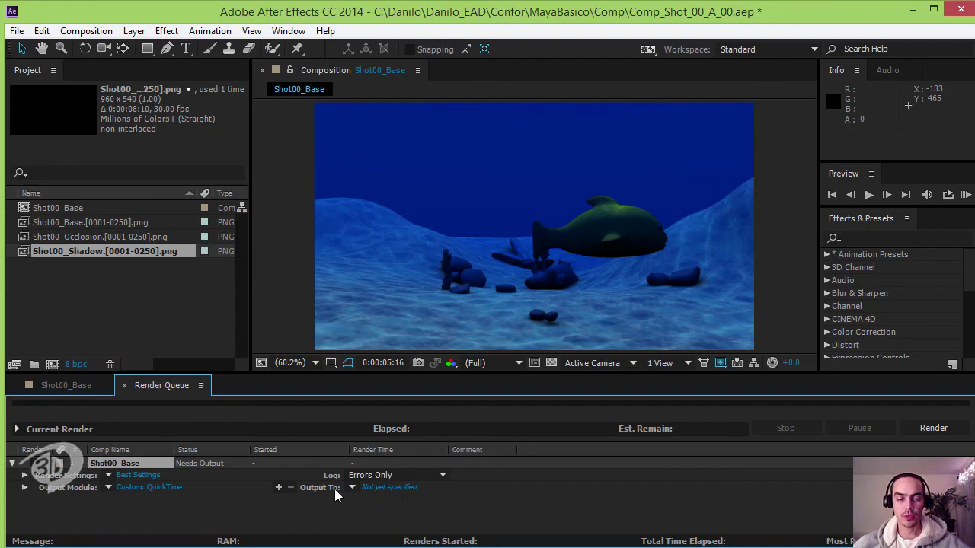
Open the Output To location and navigate into the Comp folder
{"action": "left_click", "coordinate": [391, 487]}
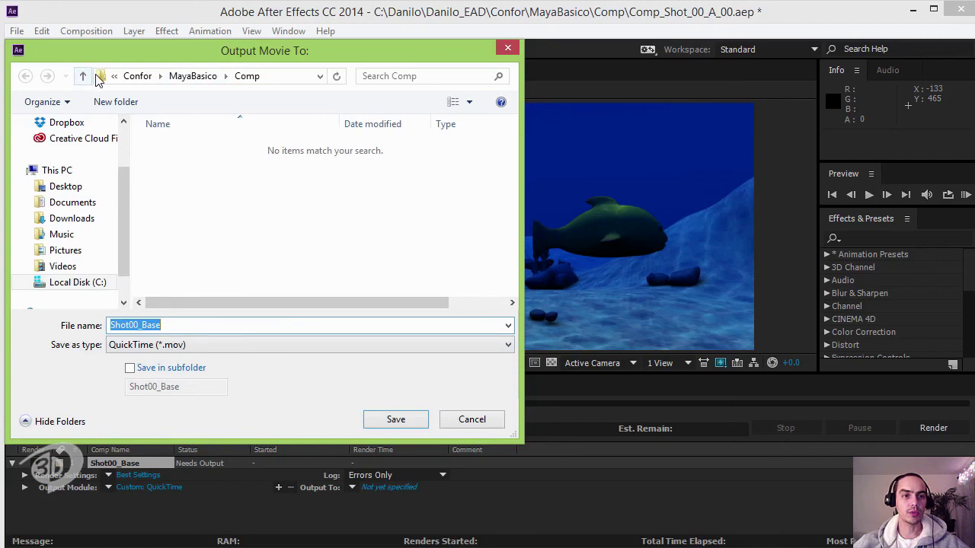
{"action": "mouse_move", "coordinate": [126, 57]}
{"action": "left_mouse_down"}
{"action": "mouse_move", "coordinate": [160, 76]}
{"action": "mouse_move", "coordinate": [141, 79]}
{"action": "left_mouse_up"}
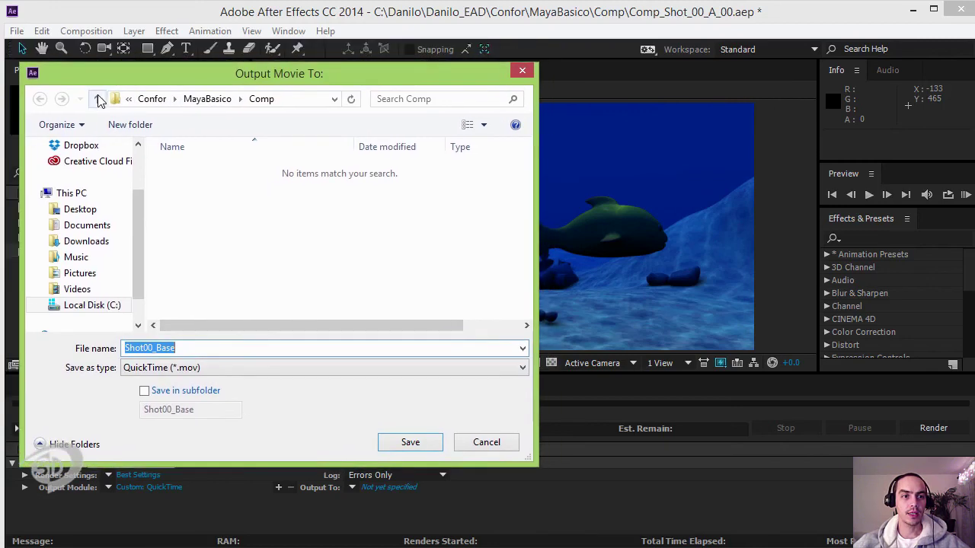
{"action": "left_click", "coordinate": [97, 98]}
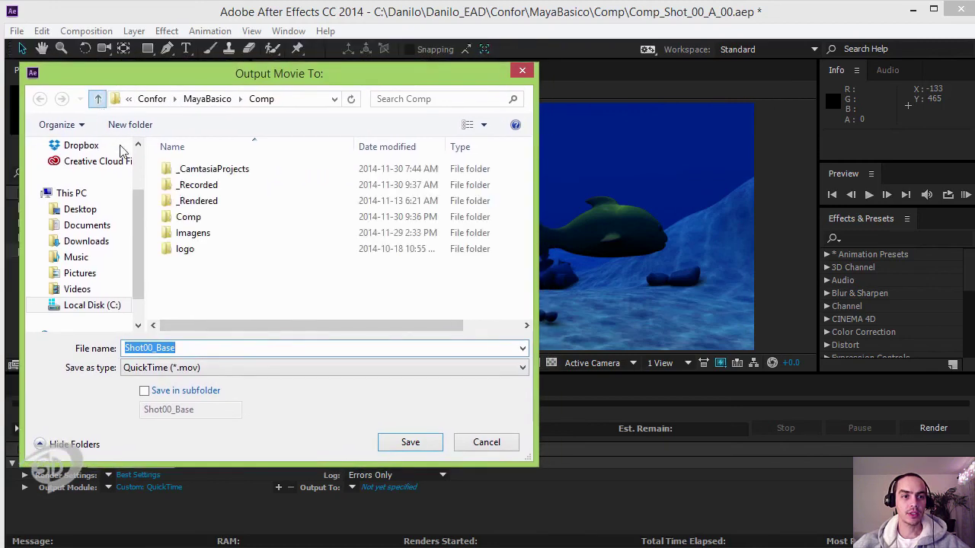
{"action": "double_click", "coordinate": [179, 217]}
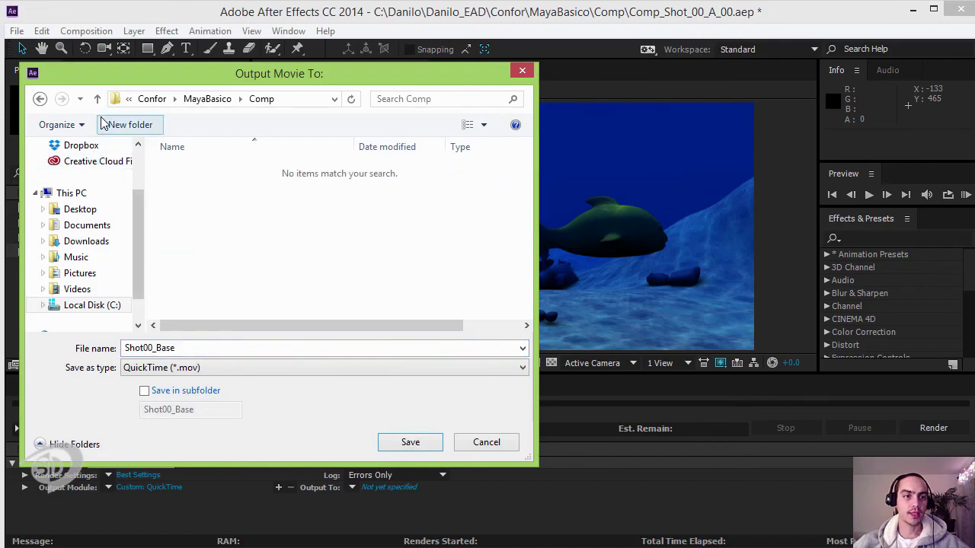
Create a Render folder and save the output there as Shot00_Render.mov
{"action": "right_click", "coordinate": [235, 249]}
{"action": "mouse_move", "coordinate": [305, 408]}
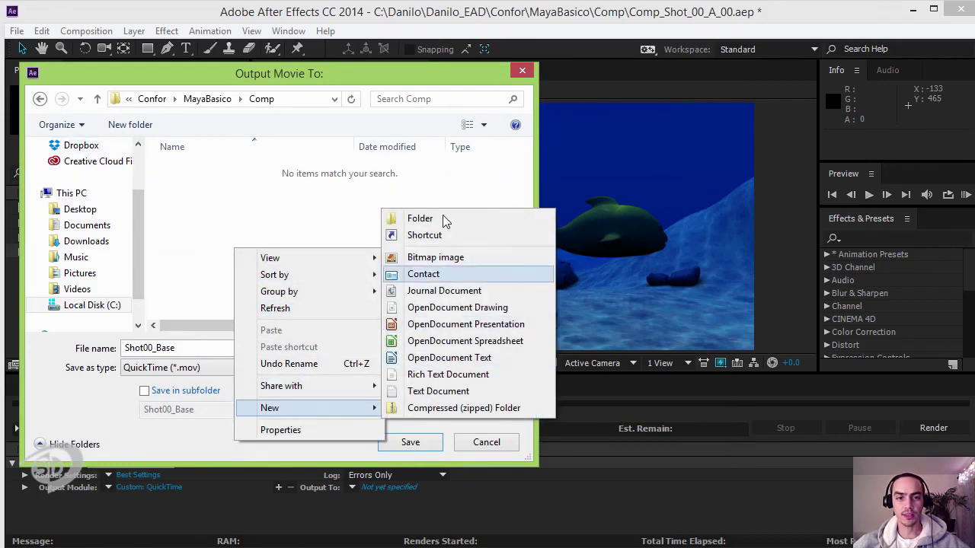
{"action": "left_click", "coordinate": [443, 219]}
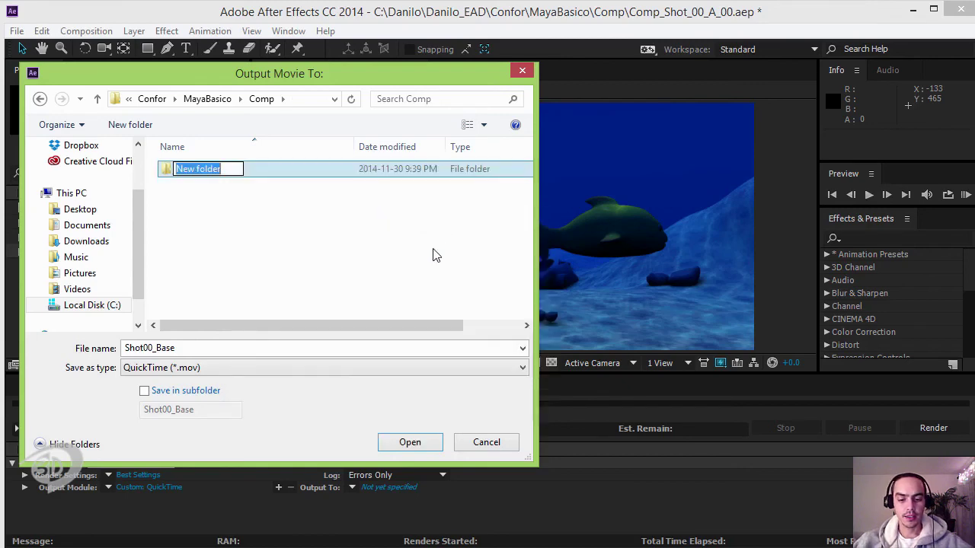
{"action": "type", "text": "Render"}
{"action": "key", "text": "Return"}
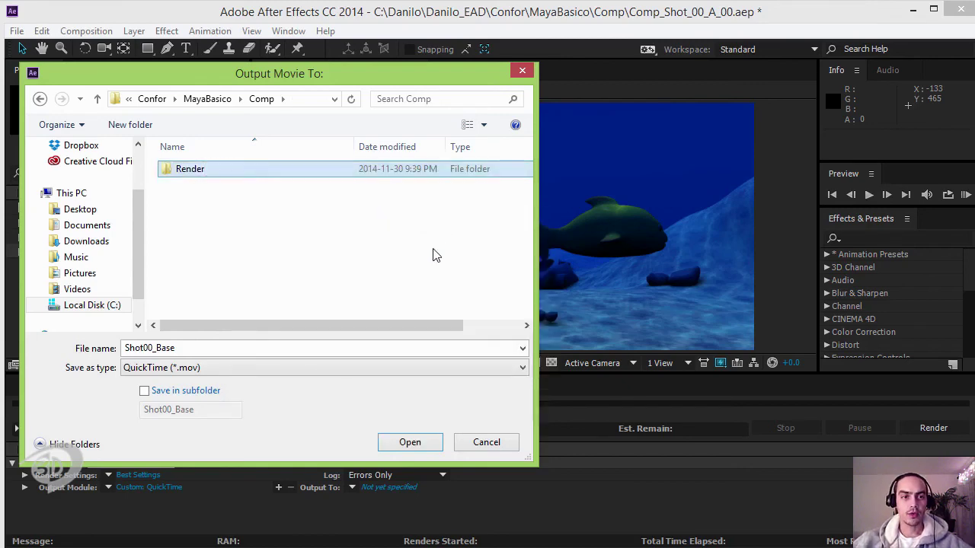
{"action": "key", "text": "Return"}
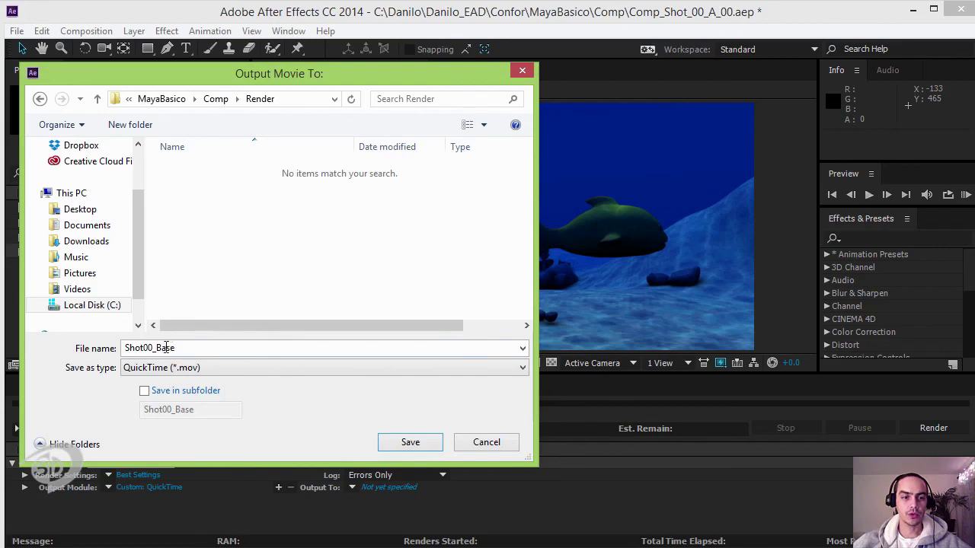
{"action": "double_click", "coordinate": [155, 350]}
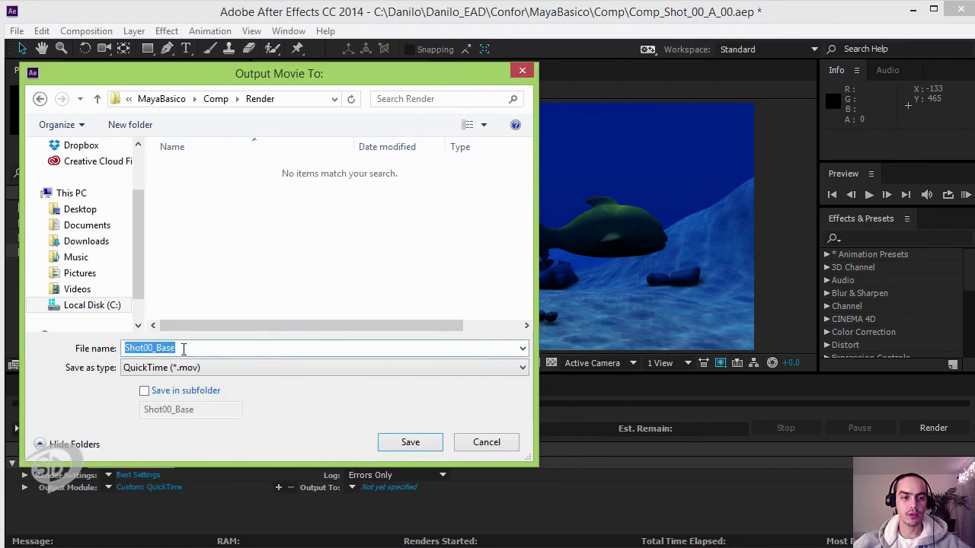
{"action": "left_click", "coordinate": [182, 350]}
{"action": "key", "text": "BackSpace"}
{"action": "key", "text": "BackSpace"}
{"action": "key", "text": "BackSpace"}
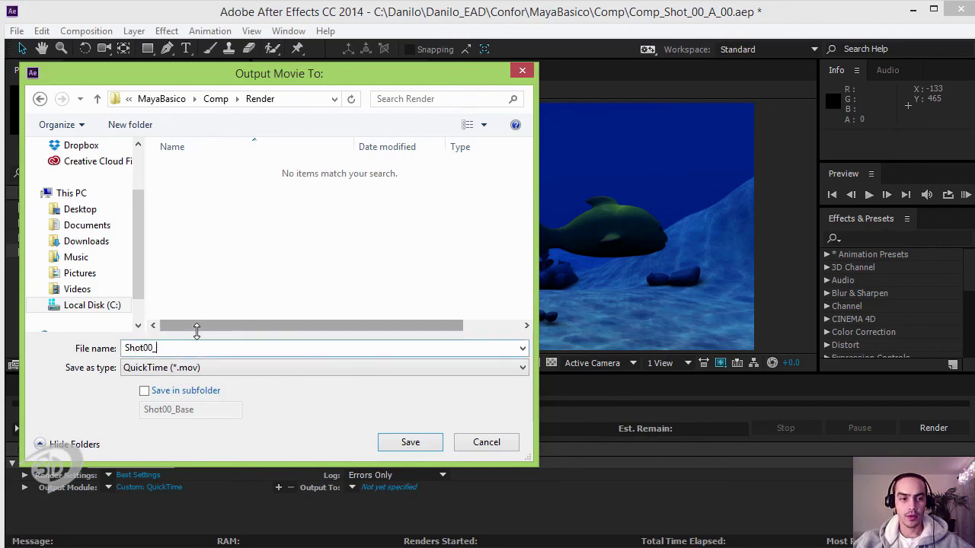
{"action": "type", "text": "Render"}
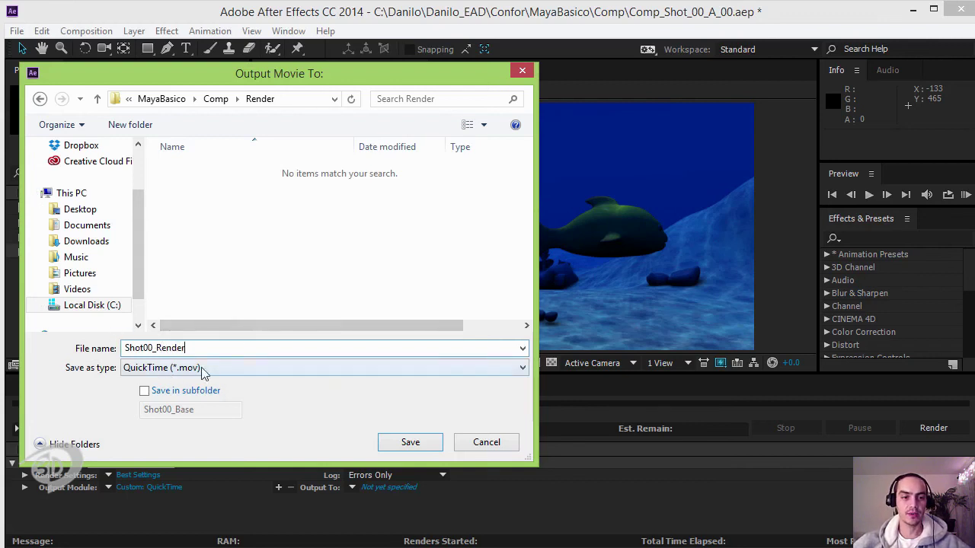
{"action": "left_click", "coordinate": [424, 445]}
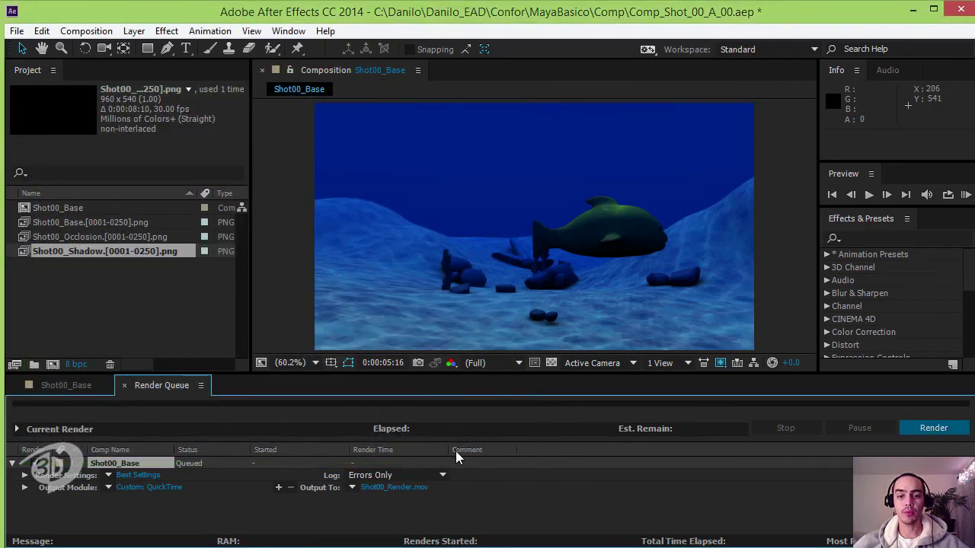
Render Shot00_Base until the status reads Done, then bring the Explorer window forward
{"action": "left_click", "coordinate": [933, 429]}
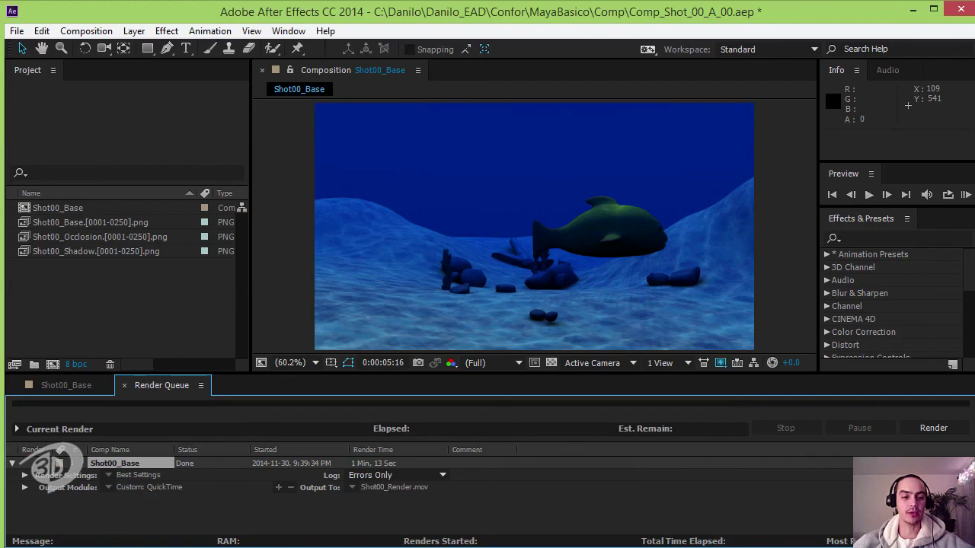
{"action": "key", "text": "alt+Tab"}
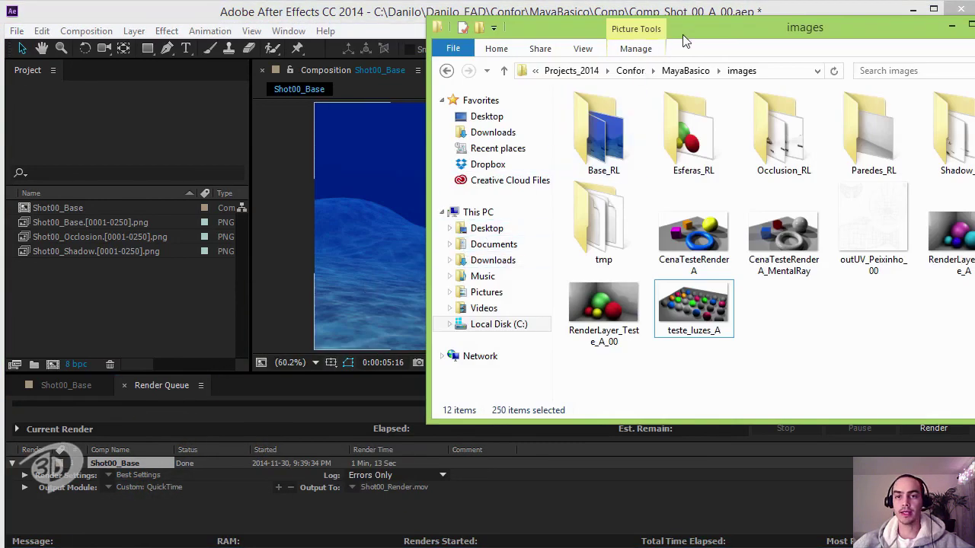
Browse in File Explorer from Local Disk (C:) down to Confor\MayaBasico
{"action": "left_click_drag", "start_coordinate": [682, 34], "coordinate": [530, 69]}
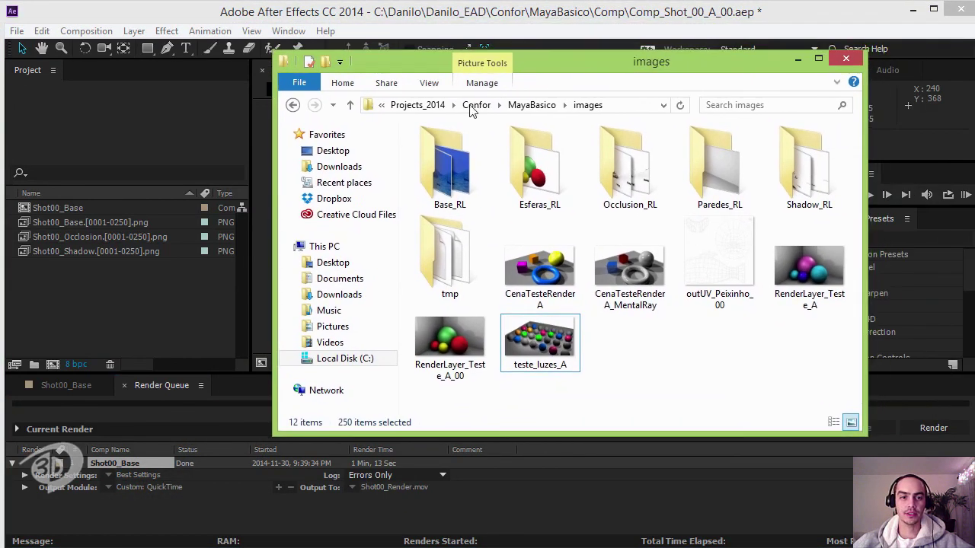
{"action": "left_click", "coordinate": [347, 359]}
{"action": "left_click", "coordinate": [454, 169]}
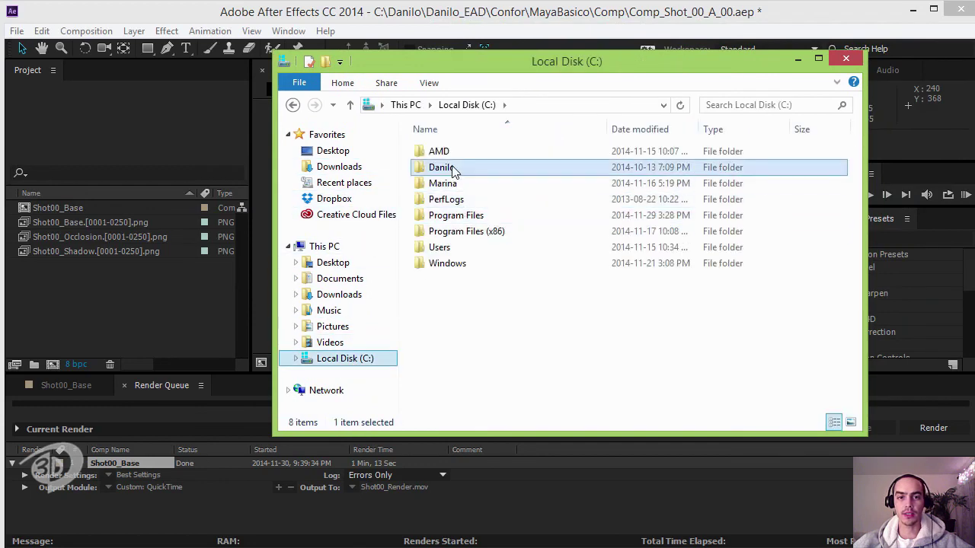
{"action": "double_click", "coordinate": [453, 169]}
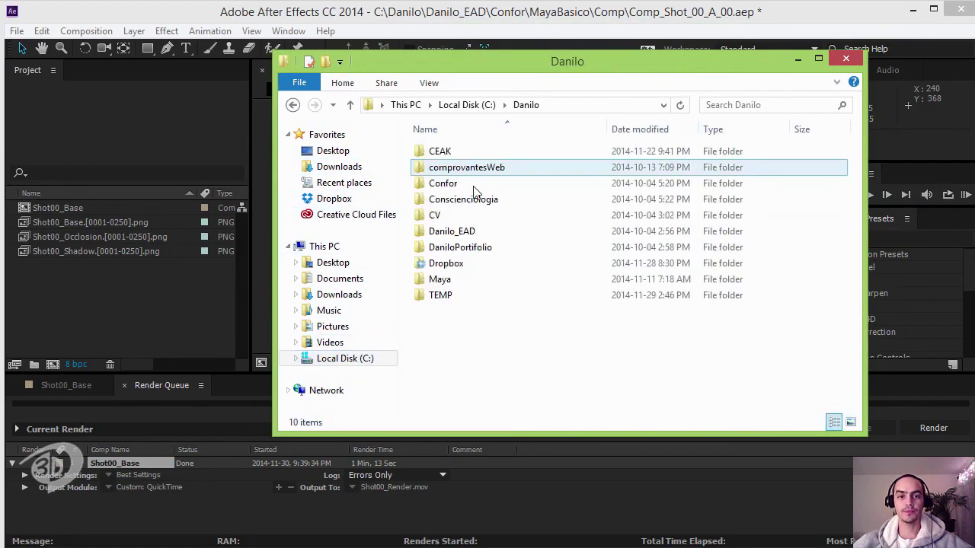
{"action": "double_click", "coordinate": [456, 231]}
{"action": "double_click", "coordinate": [444, 151]}
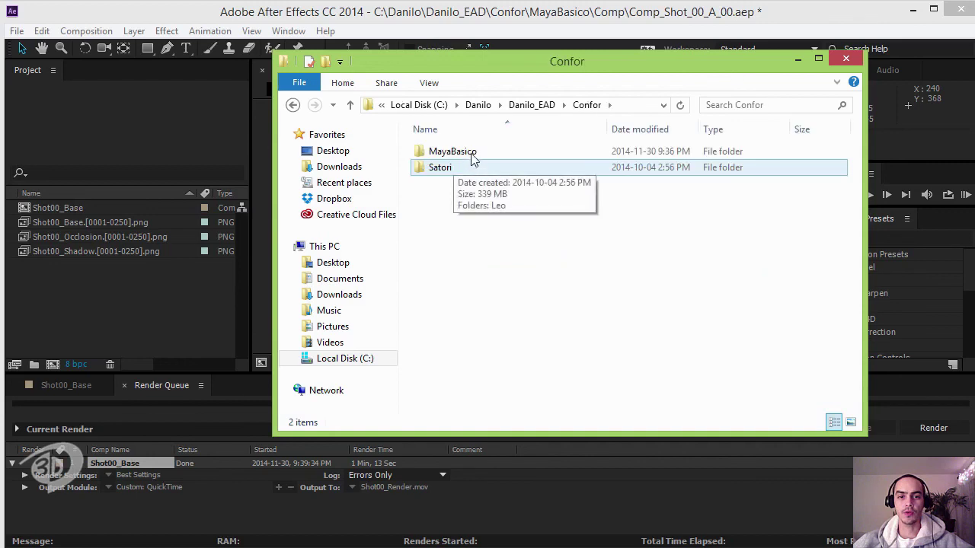
{"action": "double_click", "coordinate": [471, 152]}
Open Comp\Render and play the Shot00_Render movie
{"action": "left_click", "coordinate": [462, 202]}
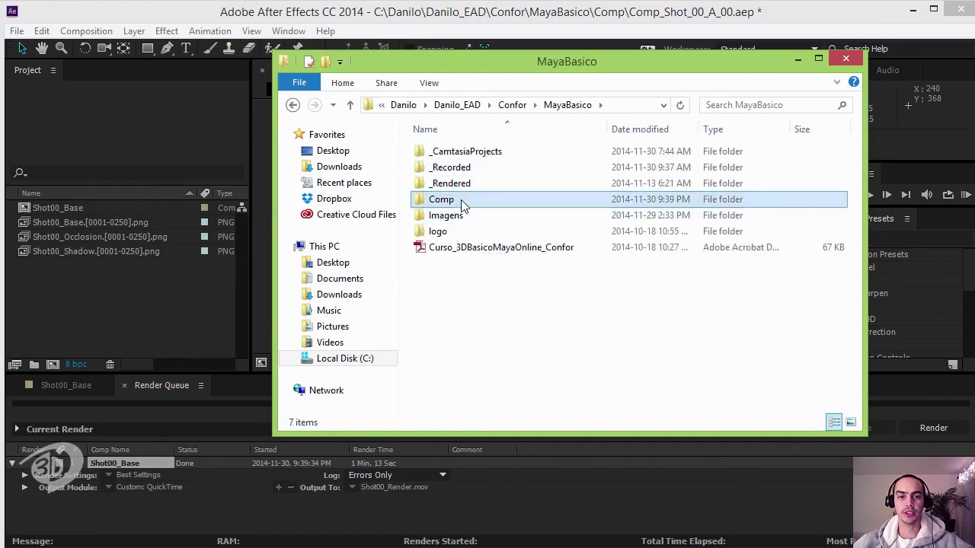
{"action": "double_click", "coordinate": [462, 204]}
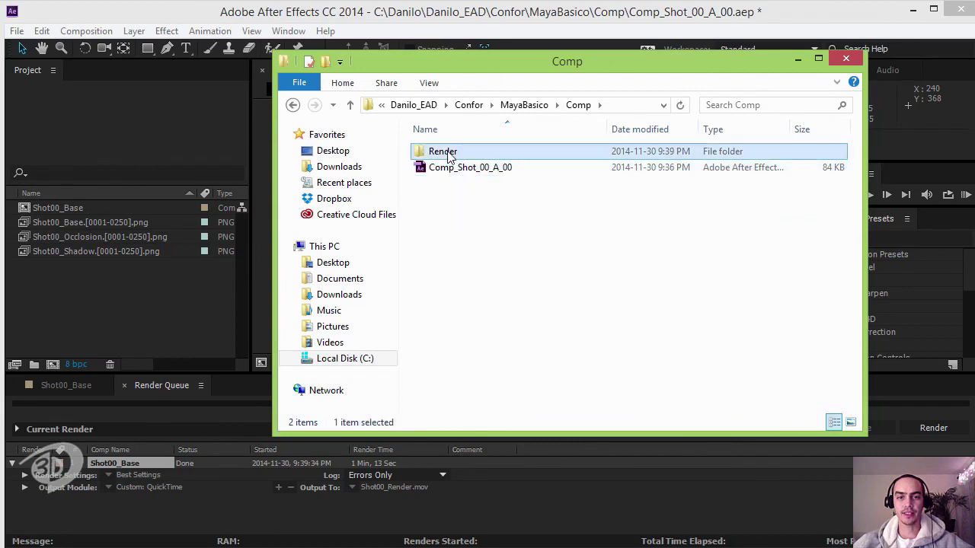
{"action": "double_click", "coordinate": [442, 152]}
{"action": "left_click", "coordinate": [457, 162]}
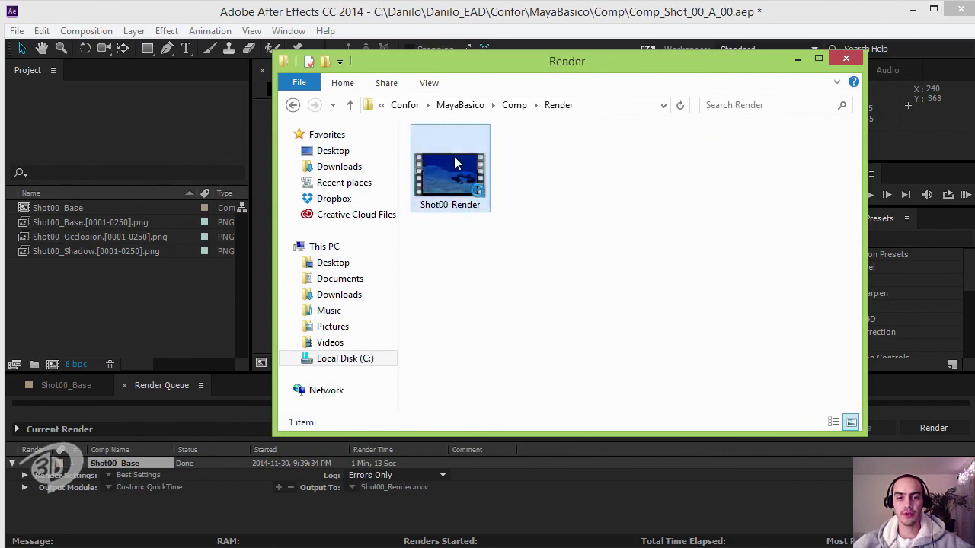
{"action": "left_click", "coordinate": [454, 157]}
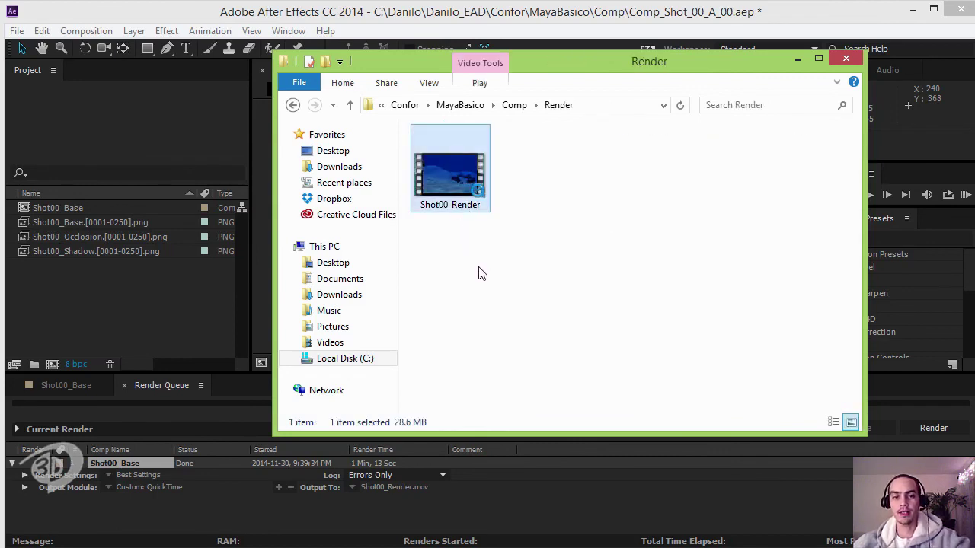
{"action": "key", "text": "Return"}
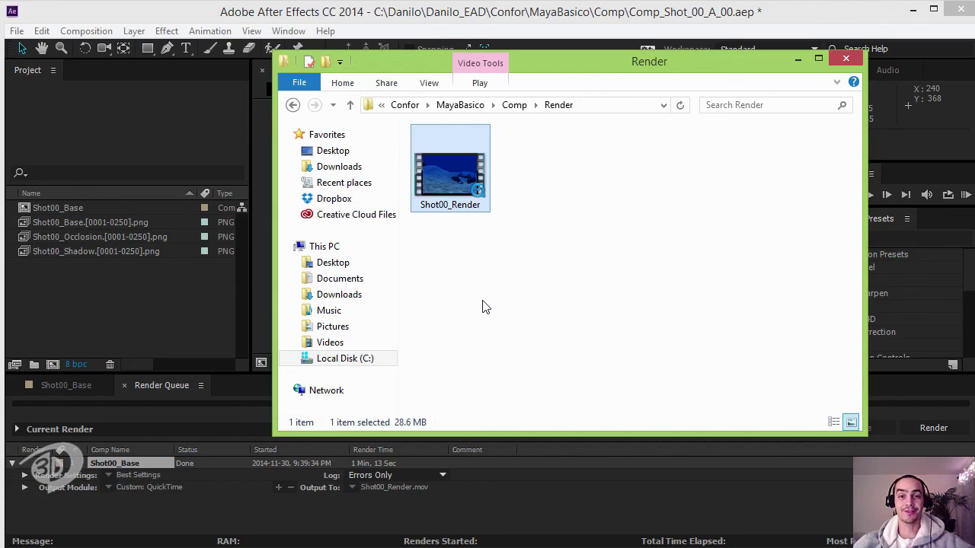
{"action": "key", "text": "Return"}
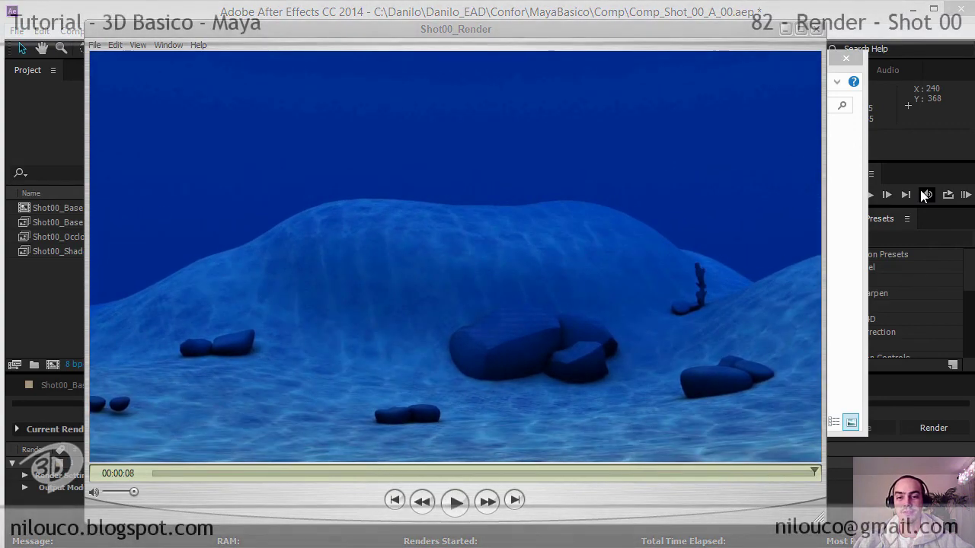
Replay the finished Shot00_Render movie in QuickTime Player from 00:00:00
{"action": "key", "text": "space"}
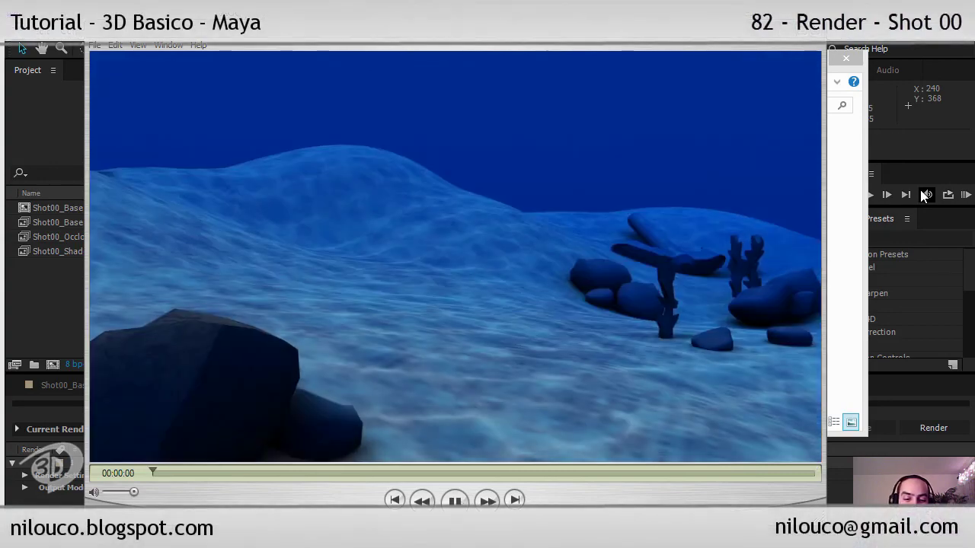